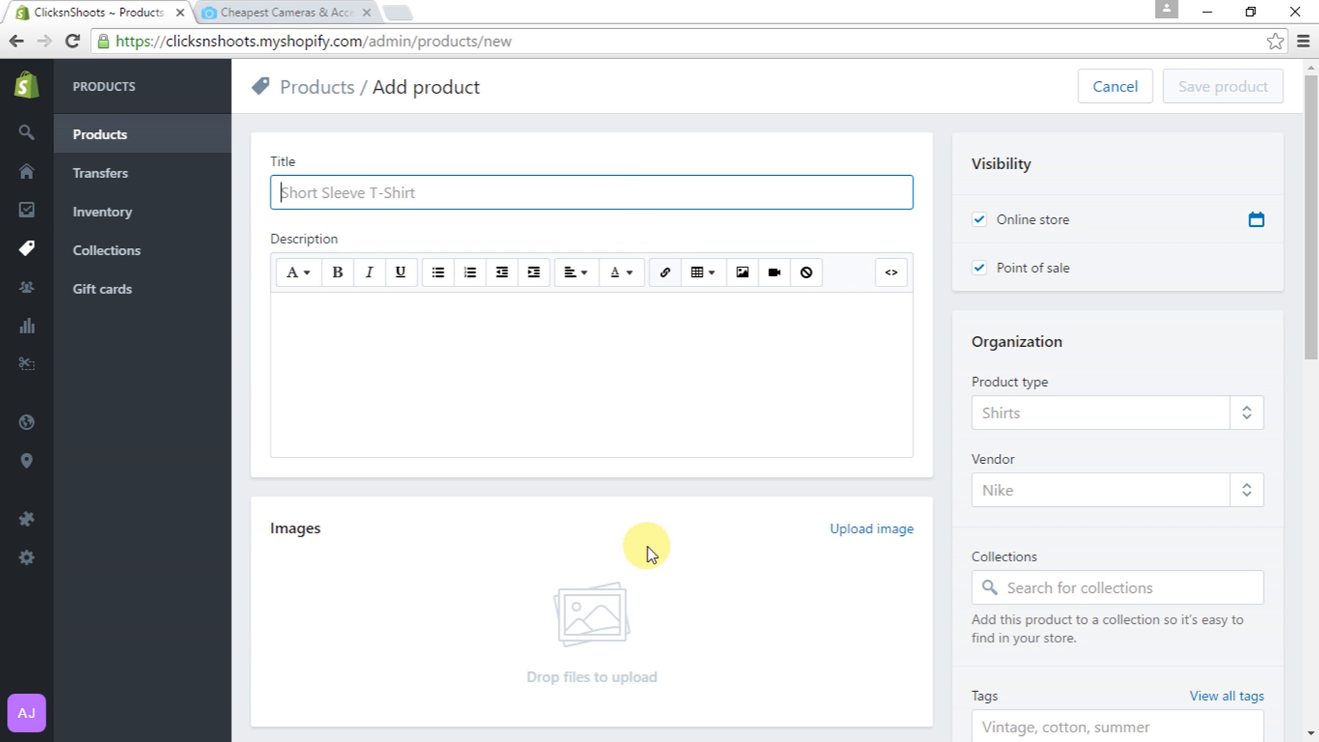
Switch to the Products document in Word and review the CAM0001 product details
key(alt+Tab)
key(alt+Tab)
key(alt+Tab)
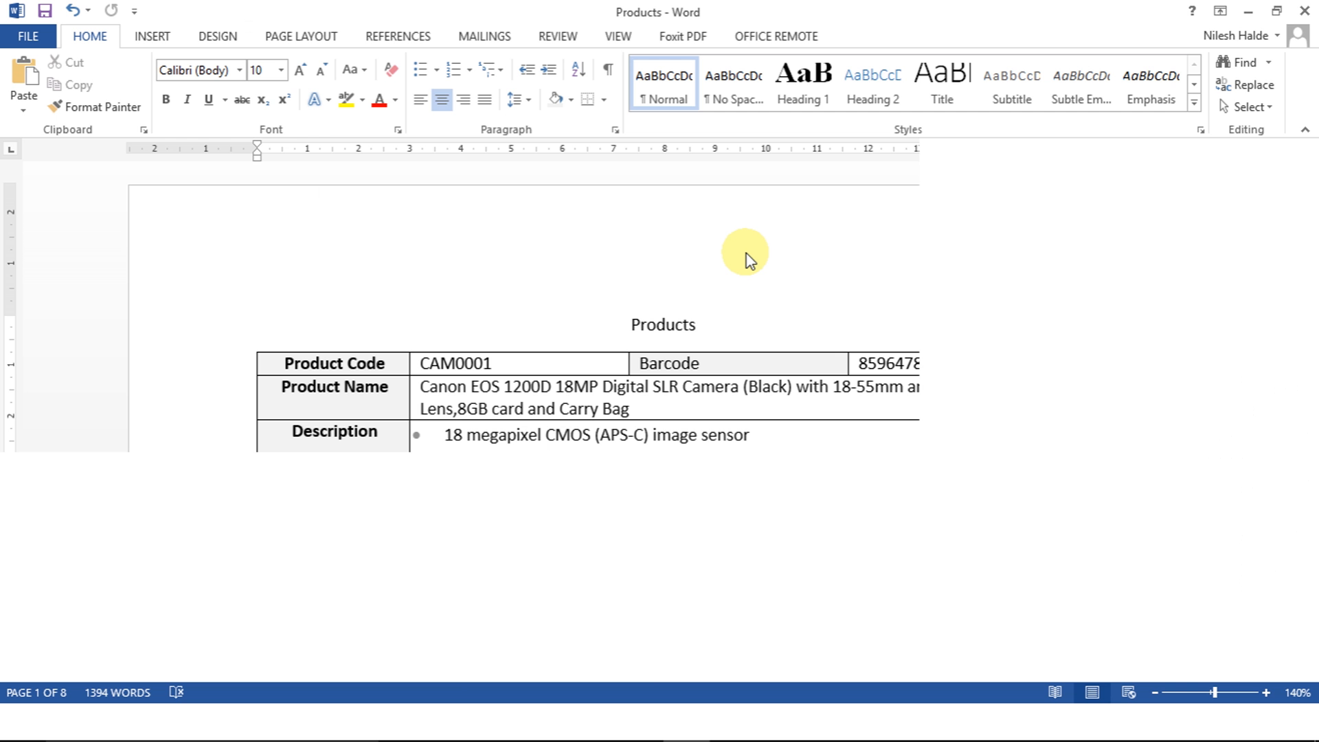
scroll(596, 308, down, 3)
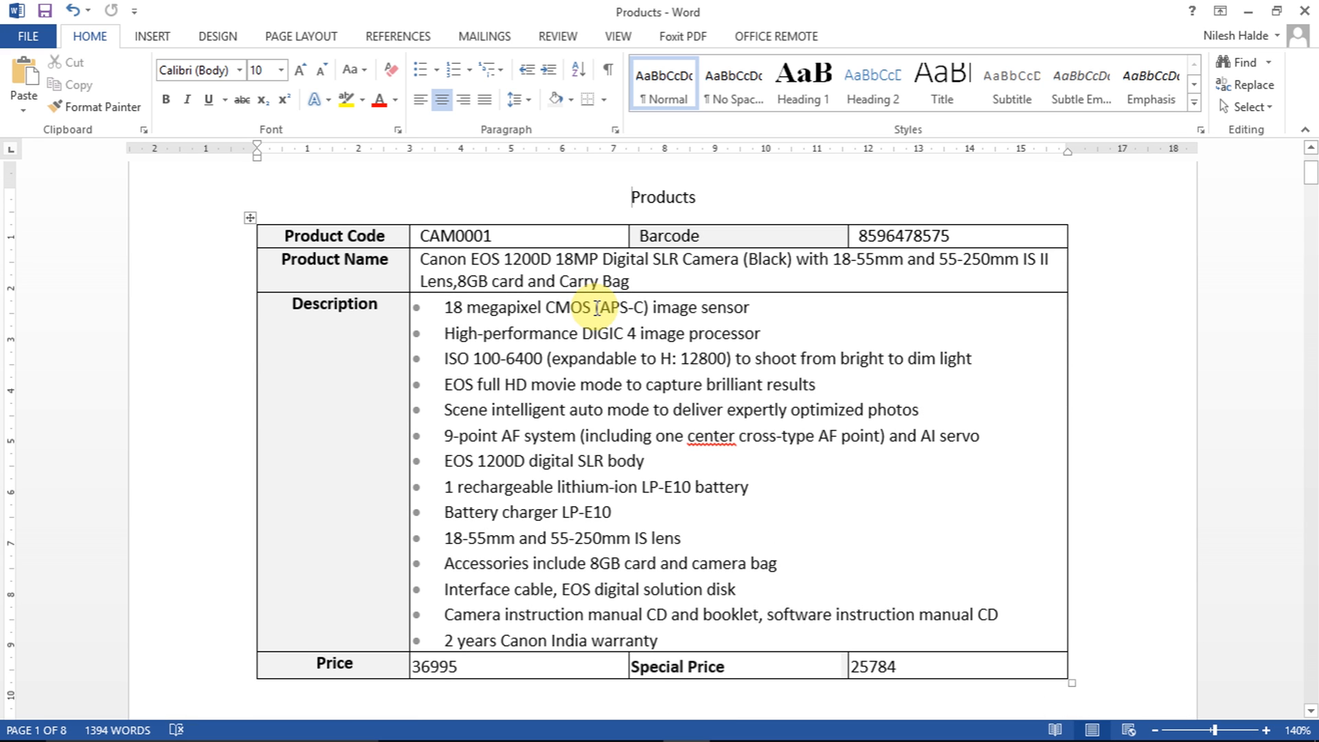
Look through the camera images in the DSLR0001 folder in File Explorer, then return to the Shopify product form in Chrome
key(alt+Tab)
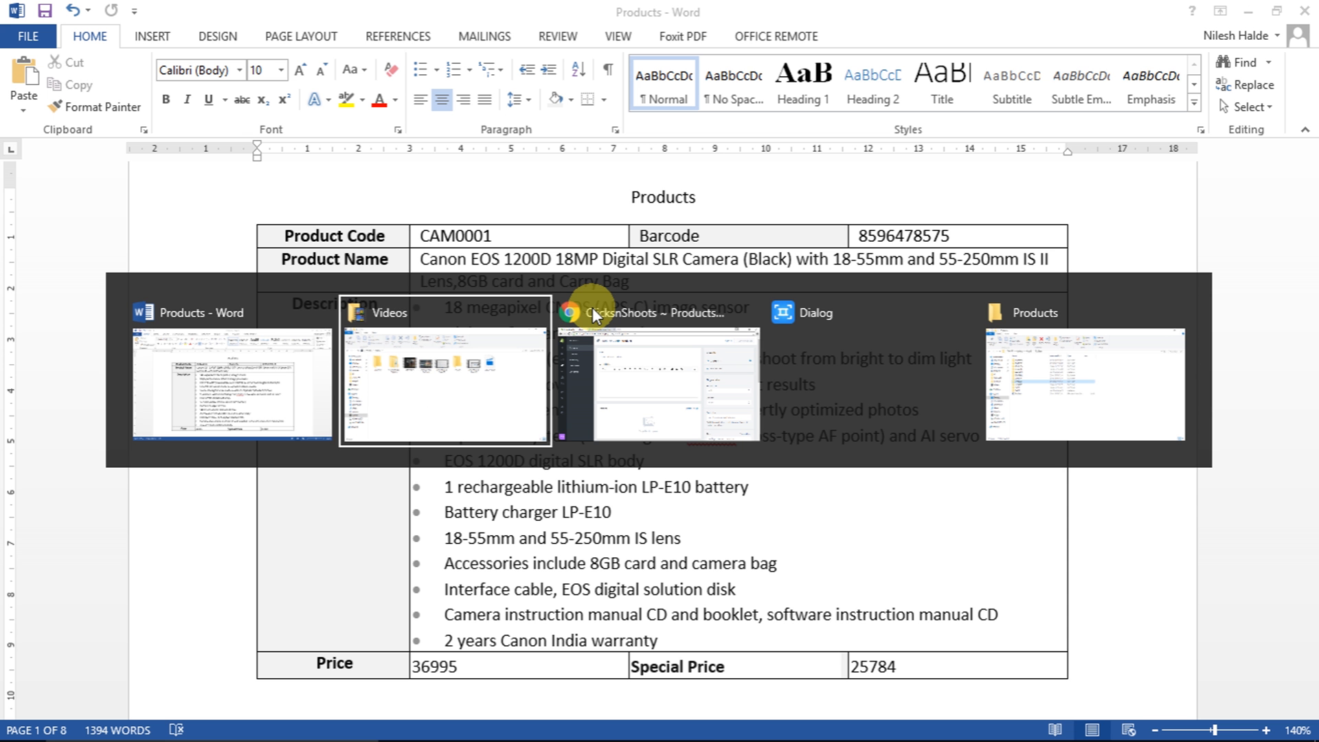
key(alt+Tab)
key(alt+Tab)
key(alt+Tab)
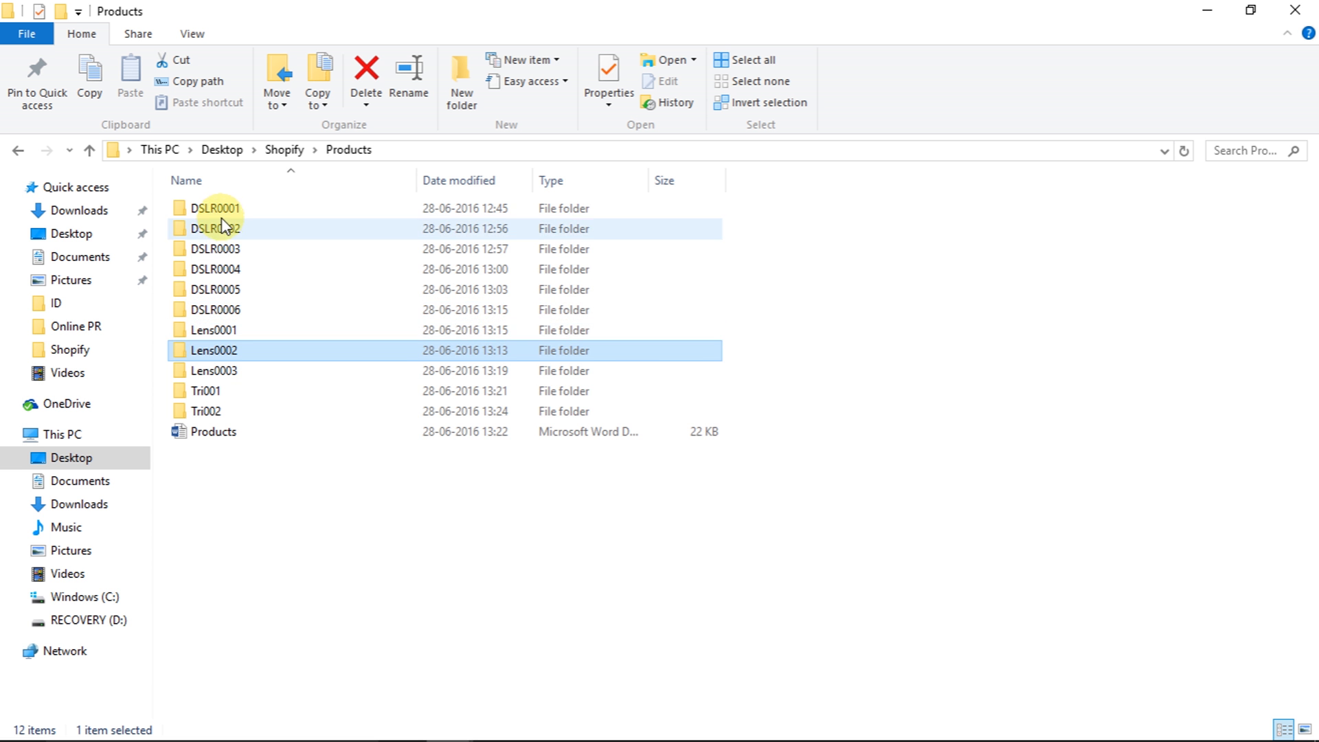
double_click(218, 214)
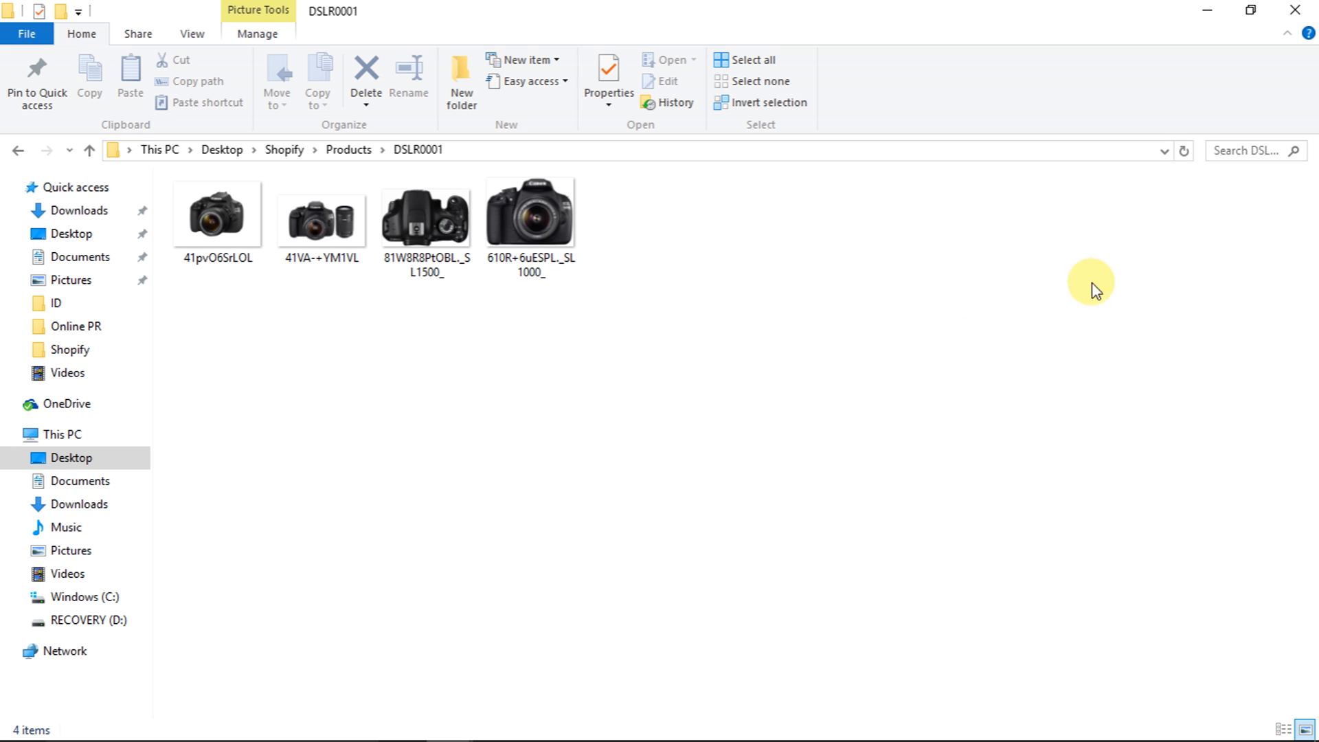
key(alt+Left)
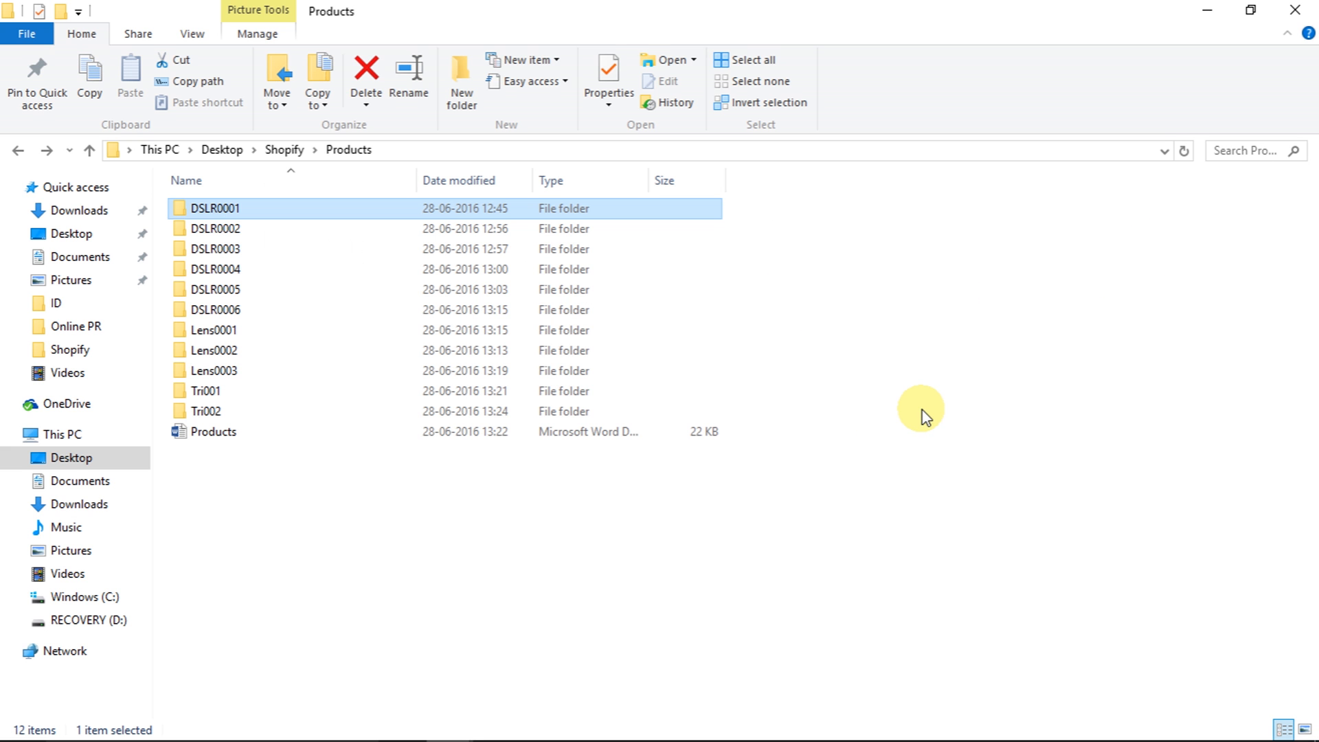
key(alt+Tab)
key(alt+Tab)
key(alt+Tab)
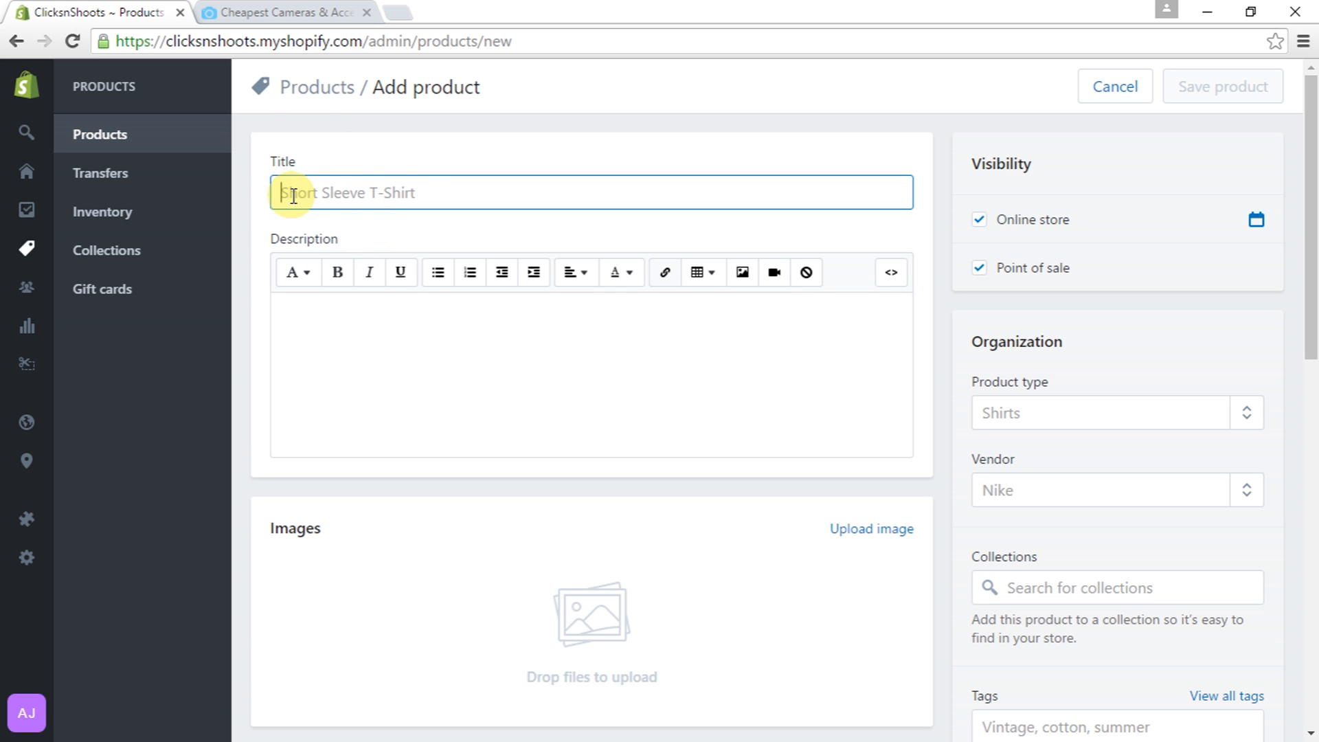
Copy the Canon EOS 1200D product name from the Word document into the Title field of the Shopify product form
key(alt+Tab)
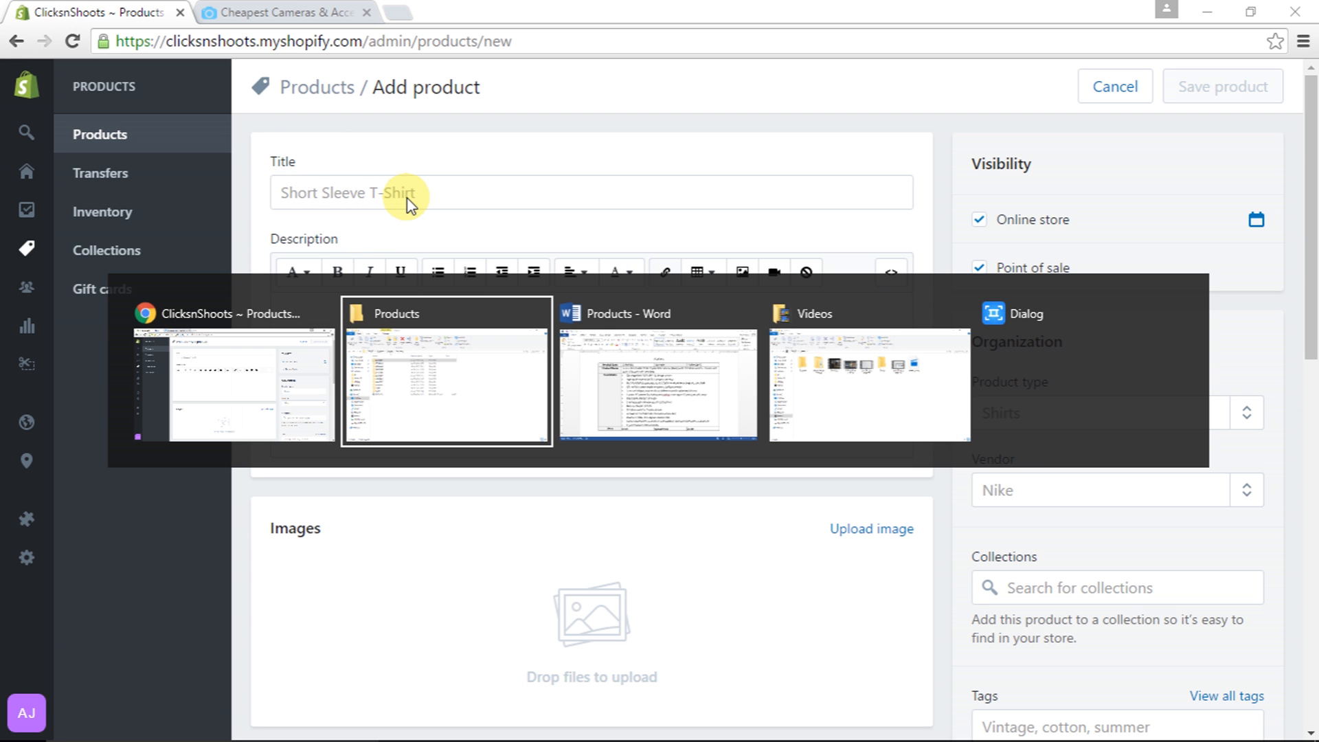
key(alt+Tab)
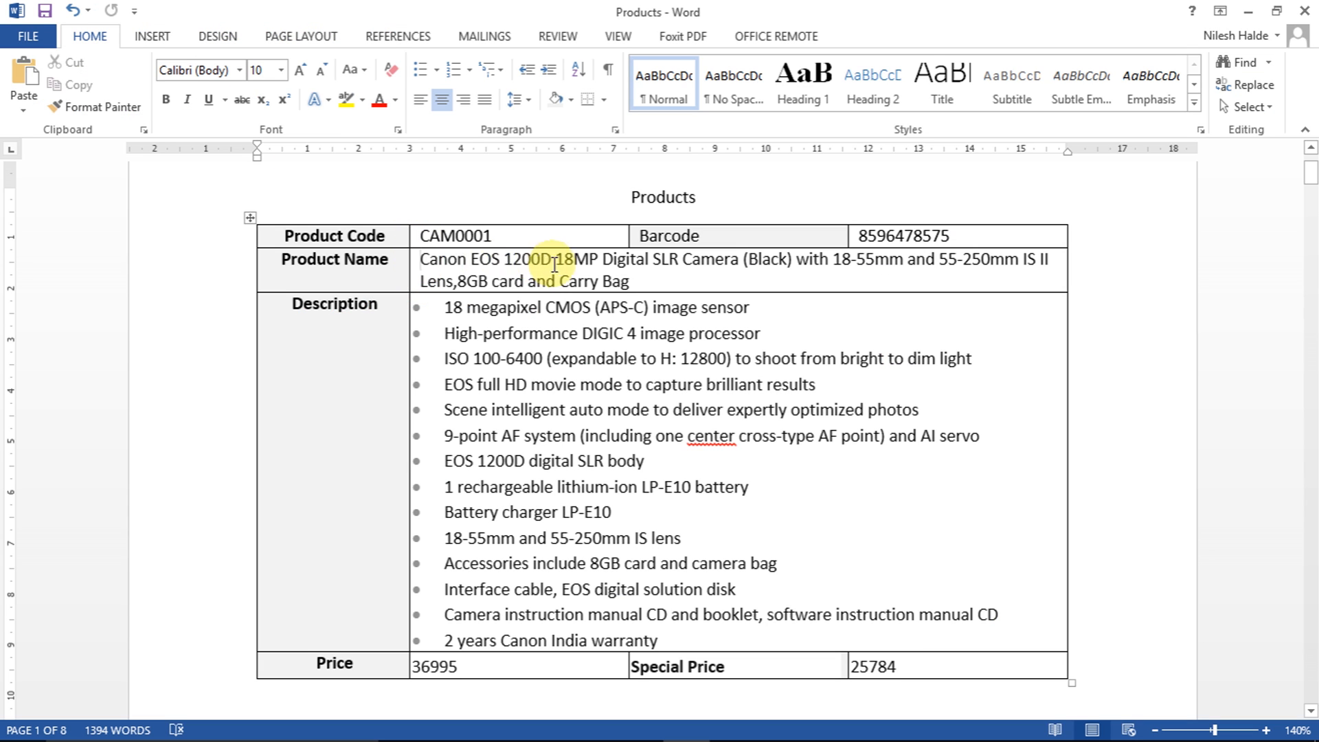
triple_click(555, 265)
key(ctrl+c)
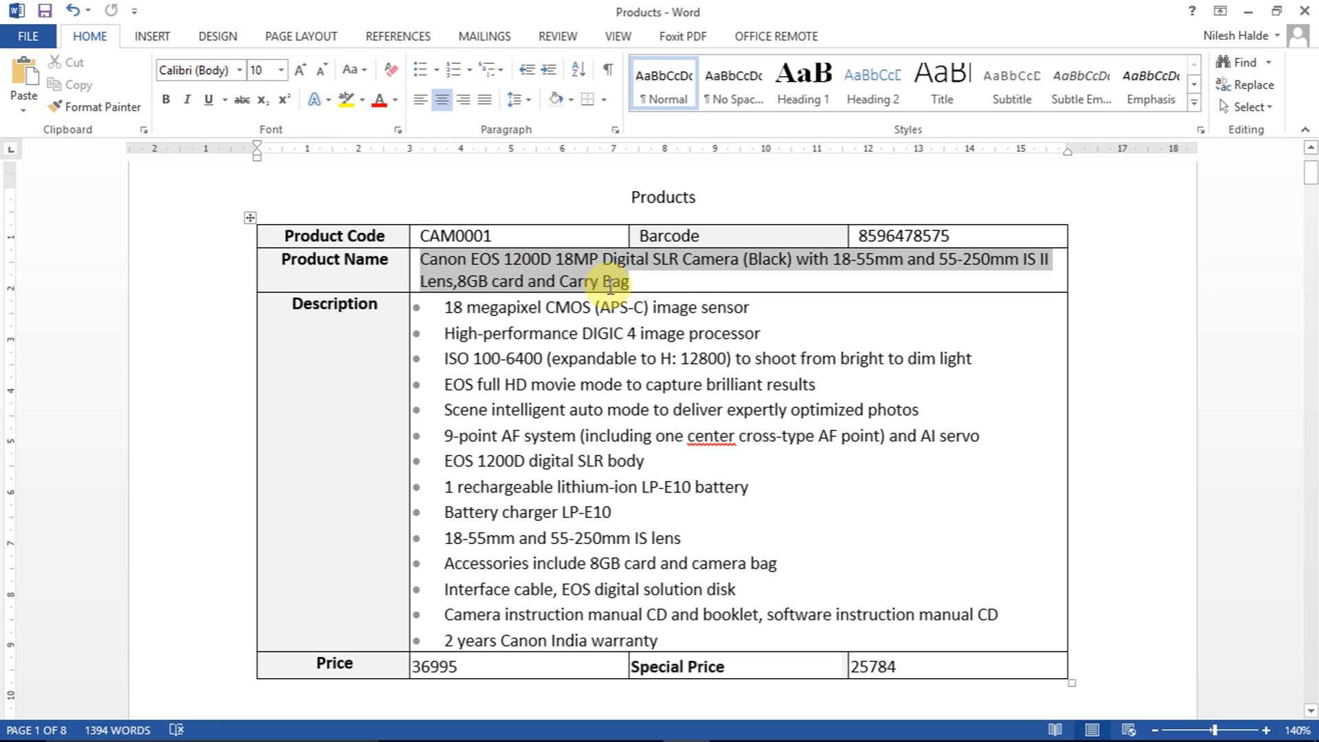
key(Tab)
key(alt)
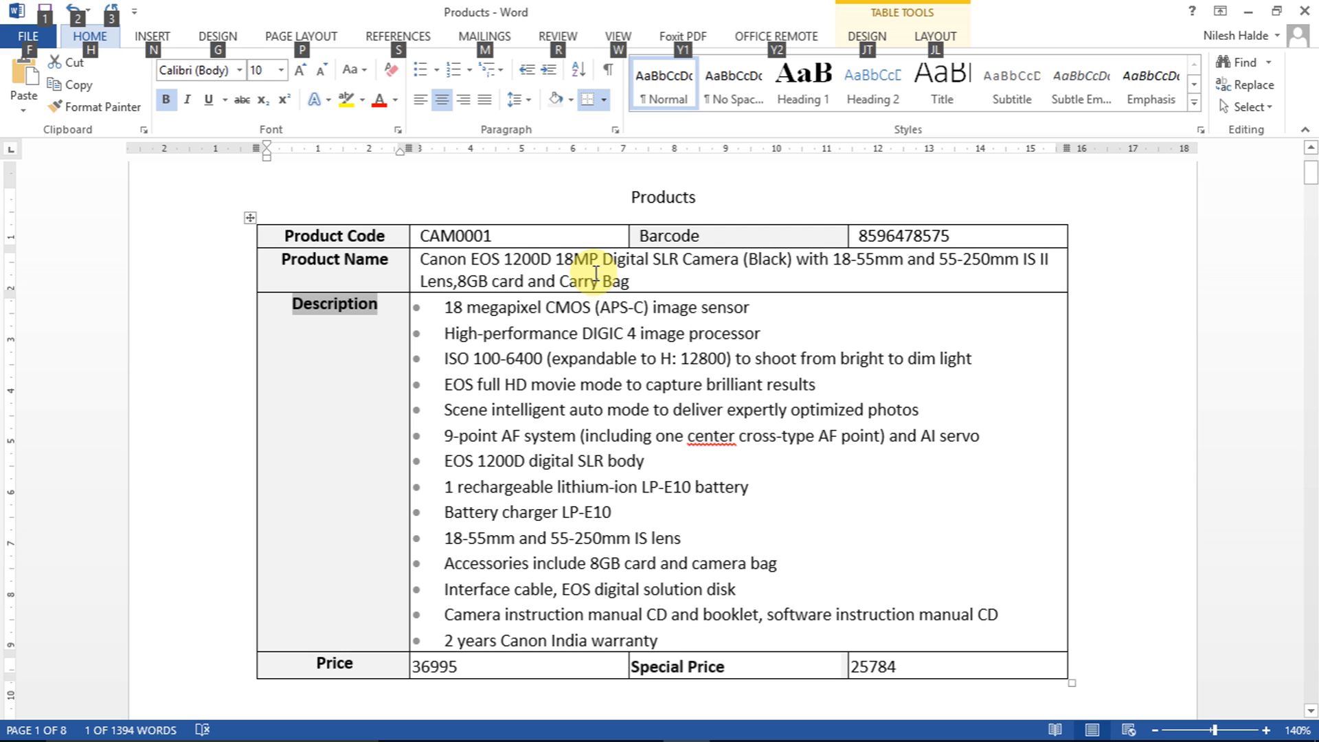
key(alt+Tab)
key(ctrl+v)
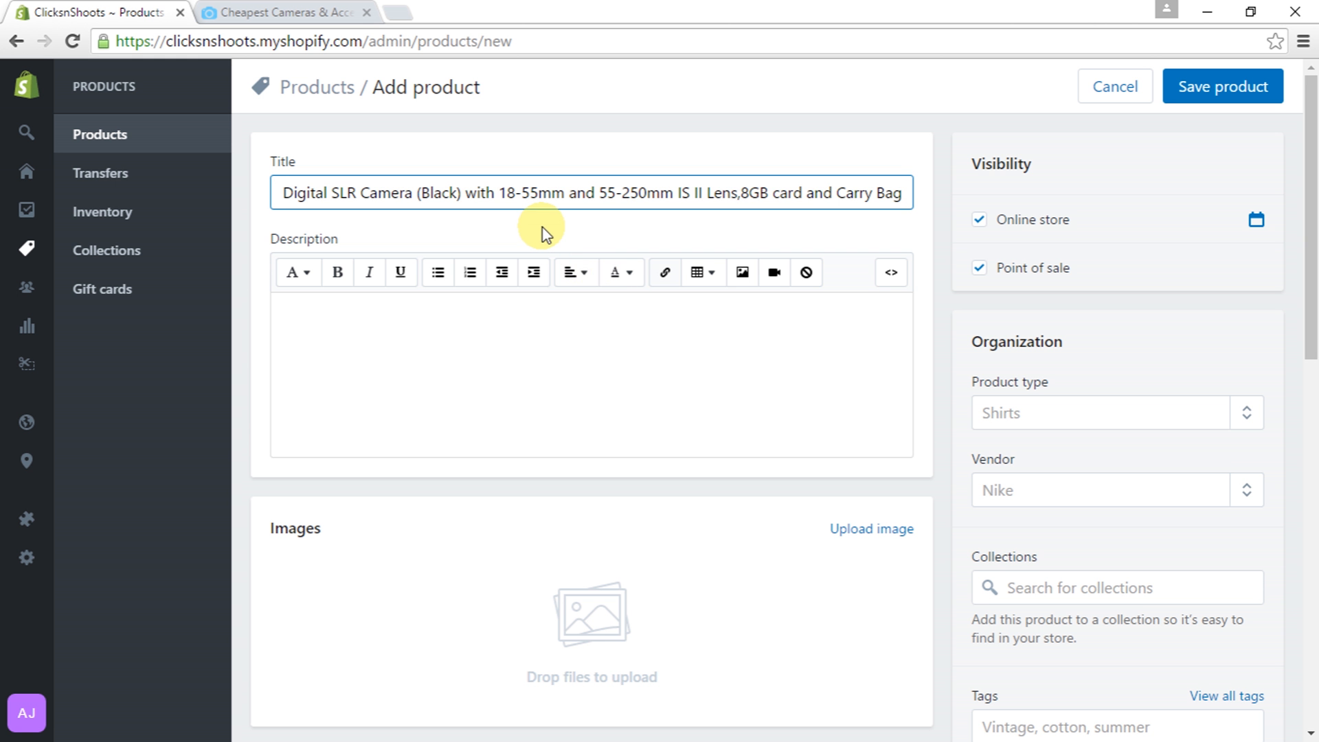
Copy the CAM0001 description list from the Word document into the product's Description field in Shopify
click(443, 315)
key(alt+Tab)
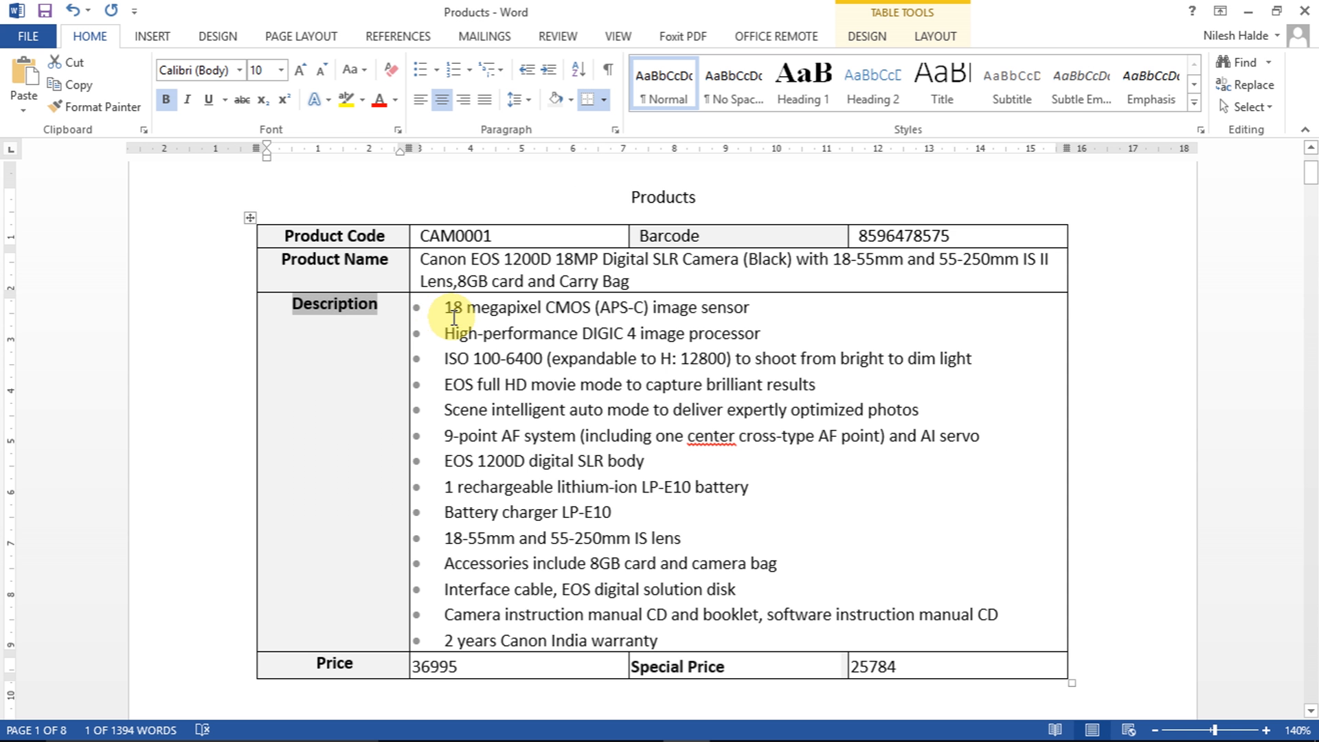
drag(443, 309, 681, 637)
key(ctrl+c)
key(alt+Tab)
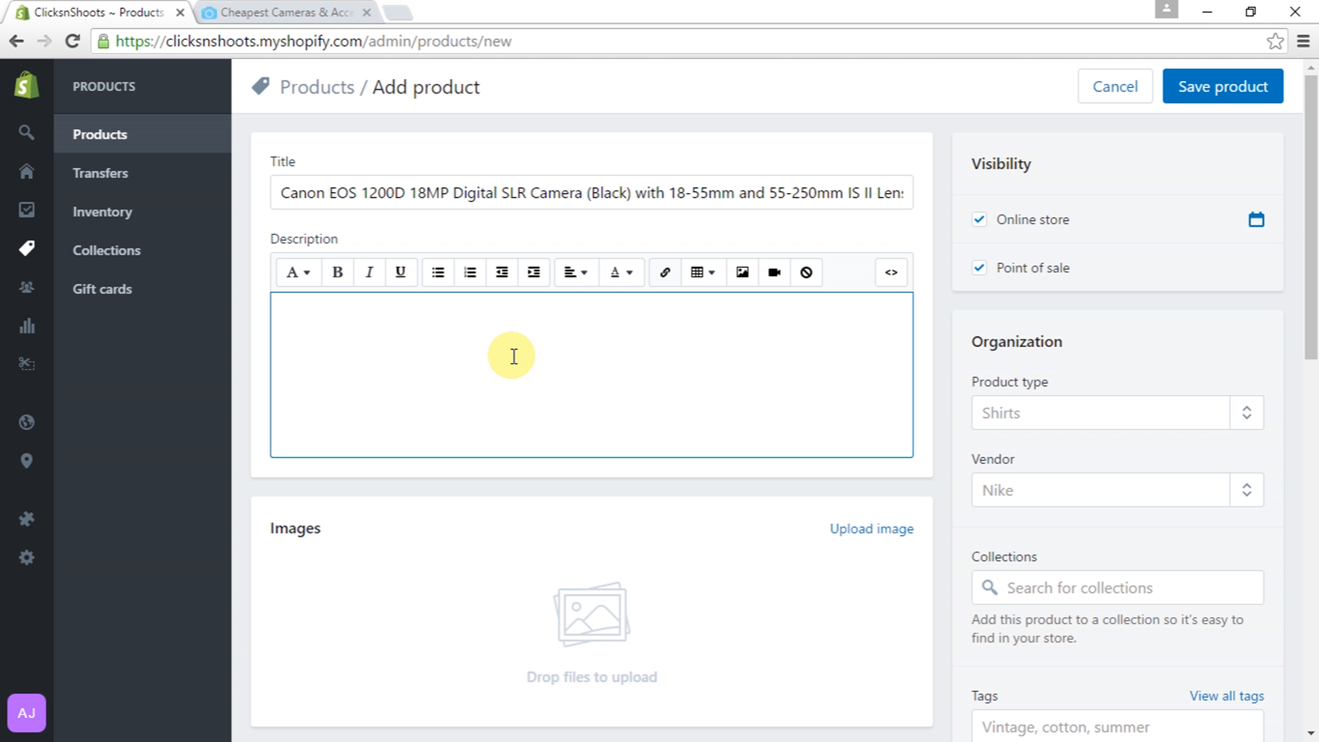
key(ctrl+v)
Make "2 years Canon India warranty" the last bullet of the description list
scroll(515, 392, down, 1)
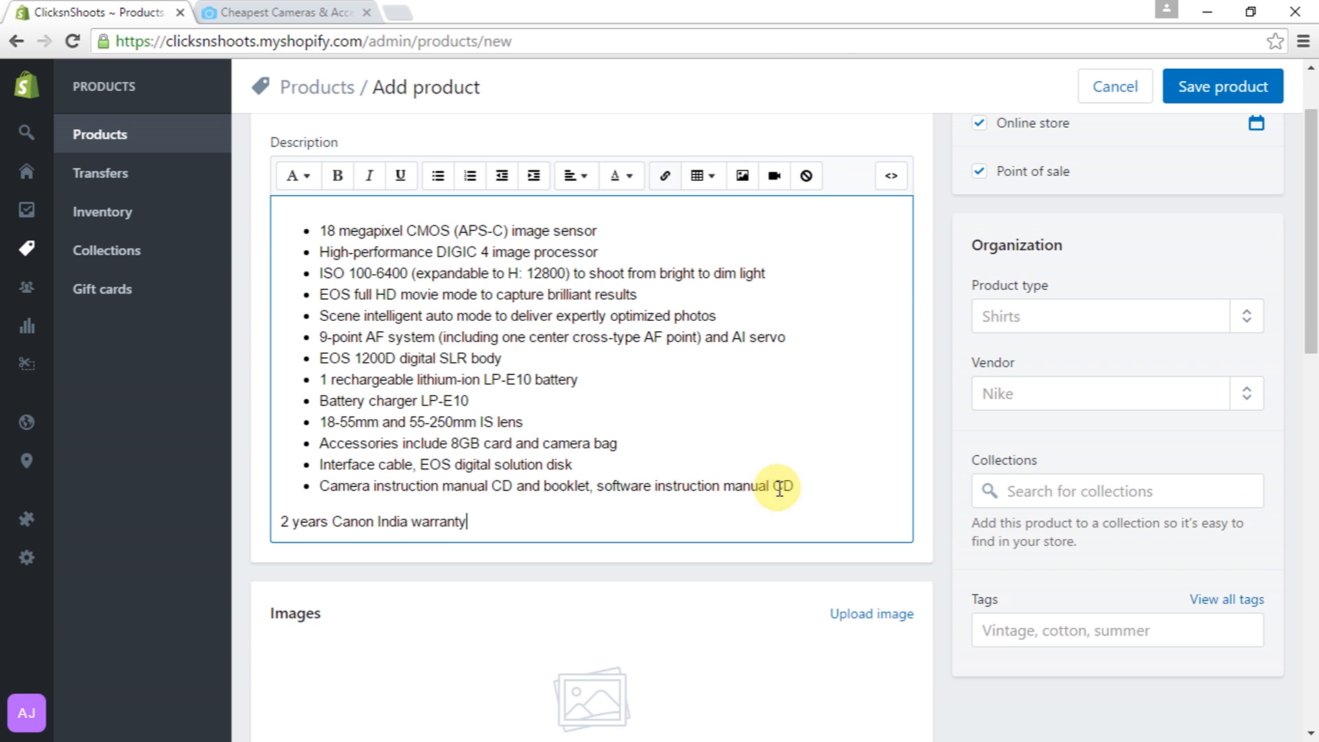
click(801, 488)
key(Delete)
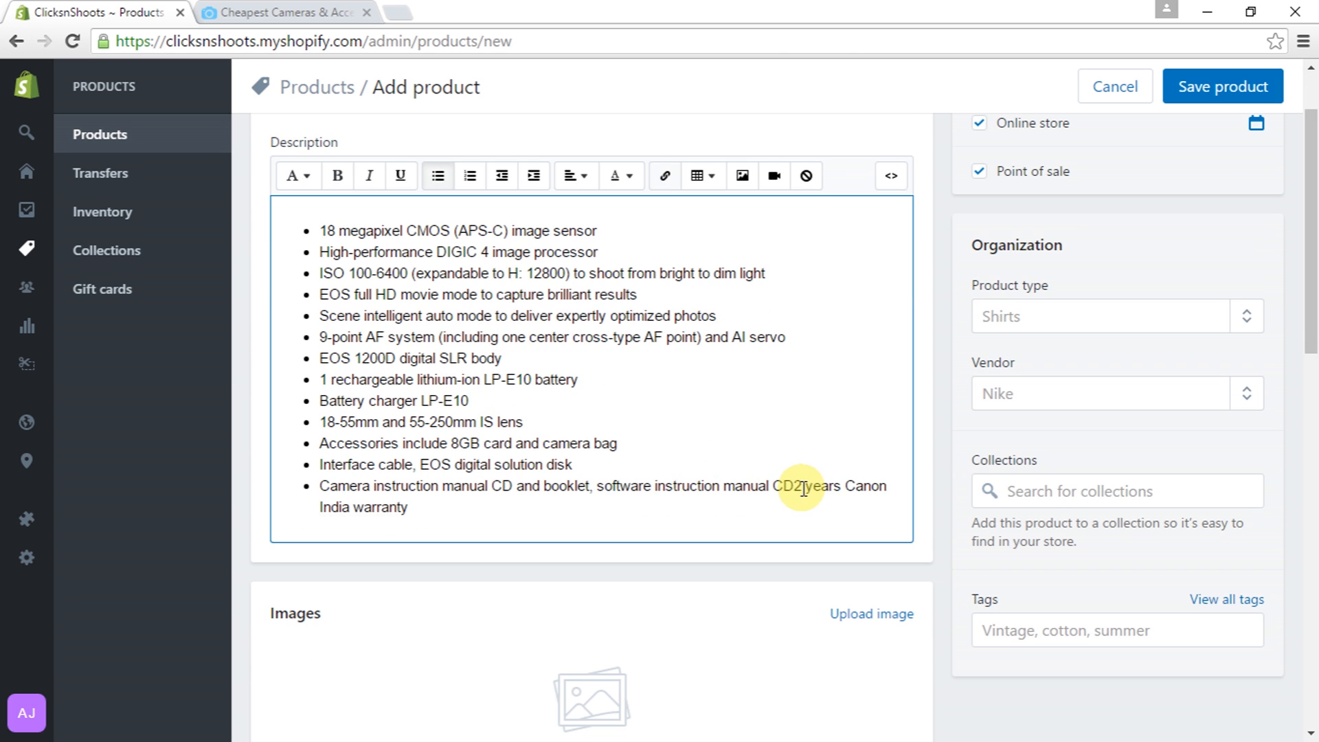
key(Return)
Add all four images from the DSLR0001 folder to the Shopify product, with the front-view camera photo as the main image
scroll(744, 527, down, 5)
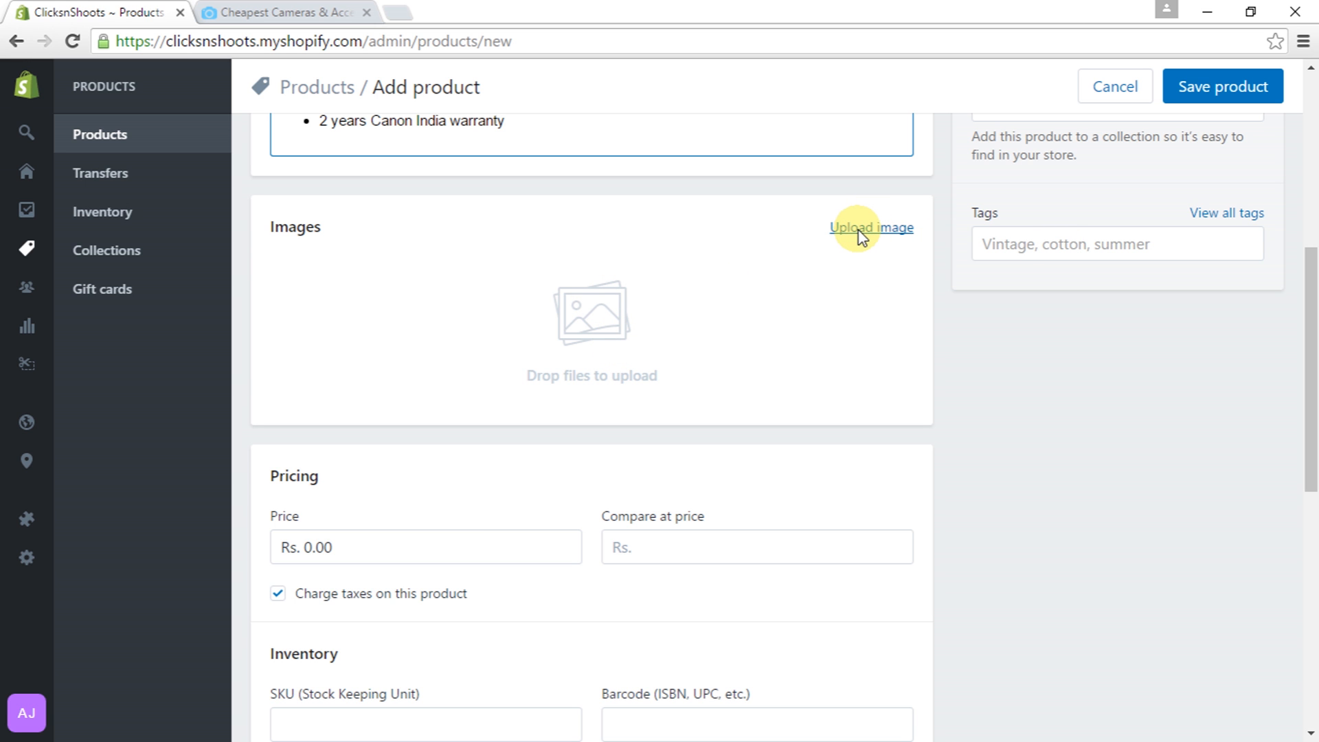
key(alt+Tab)
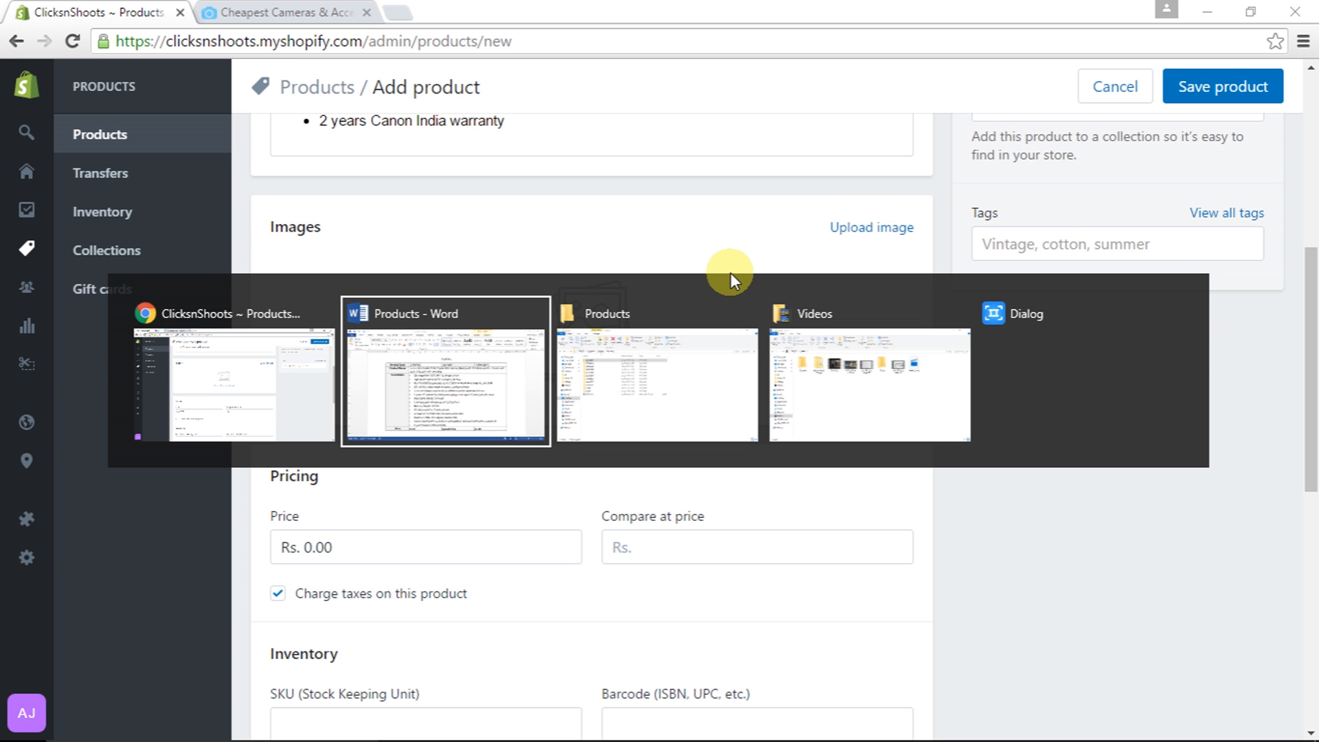
key(Tab)
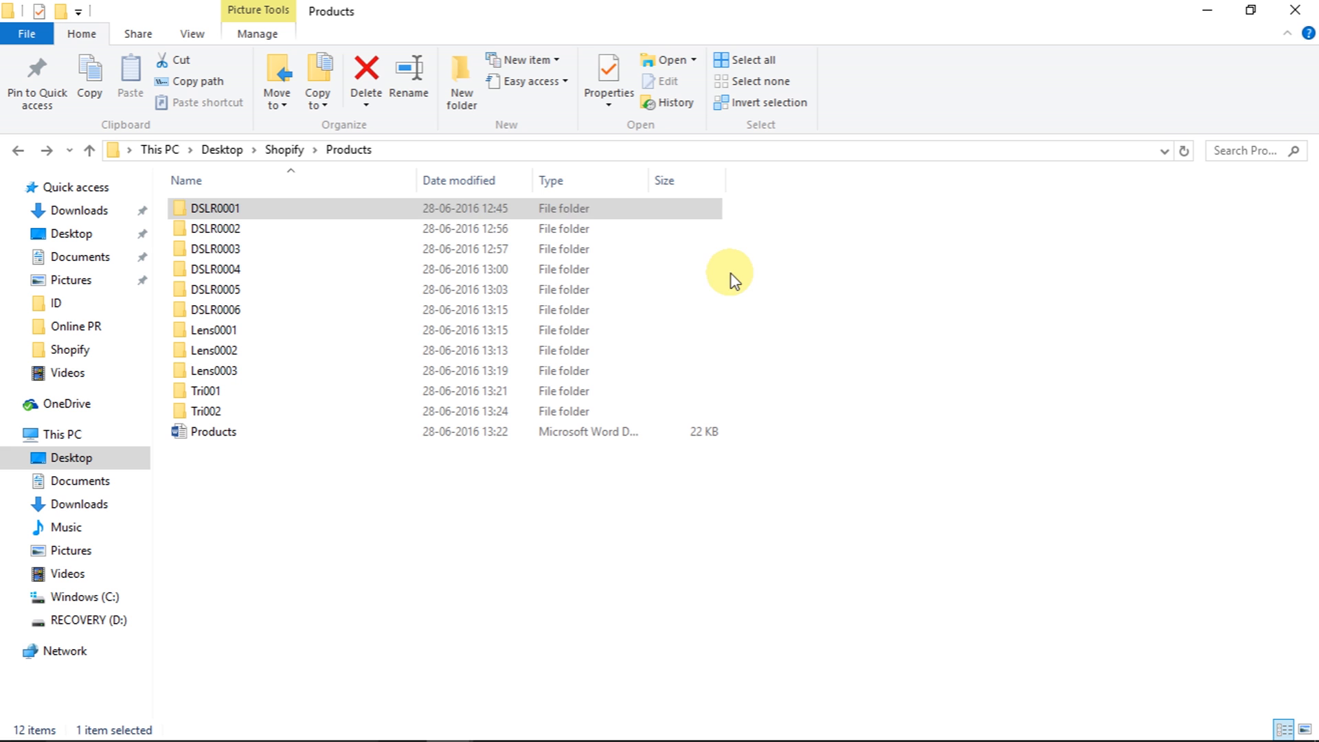
double_click(402, 213)
key(Right)
key(Left)
key(shift+Right)
key(shift+Right)
key(shift+Right)
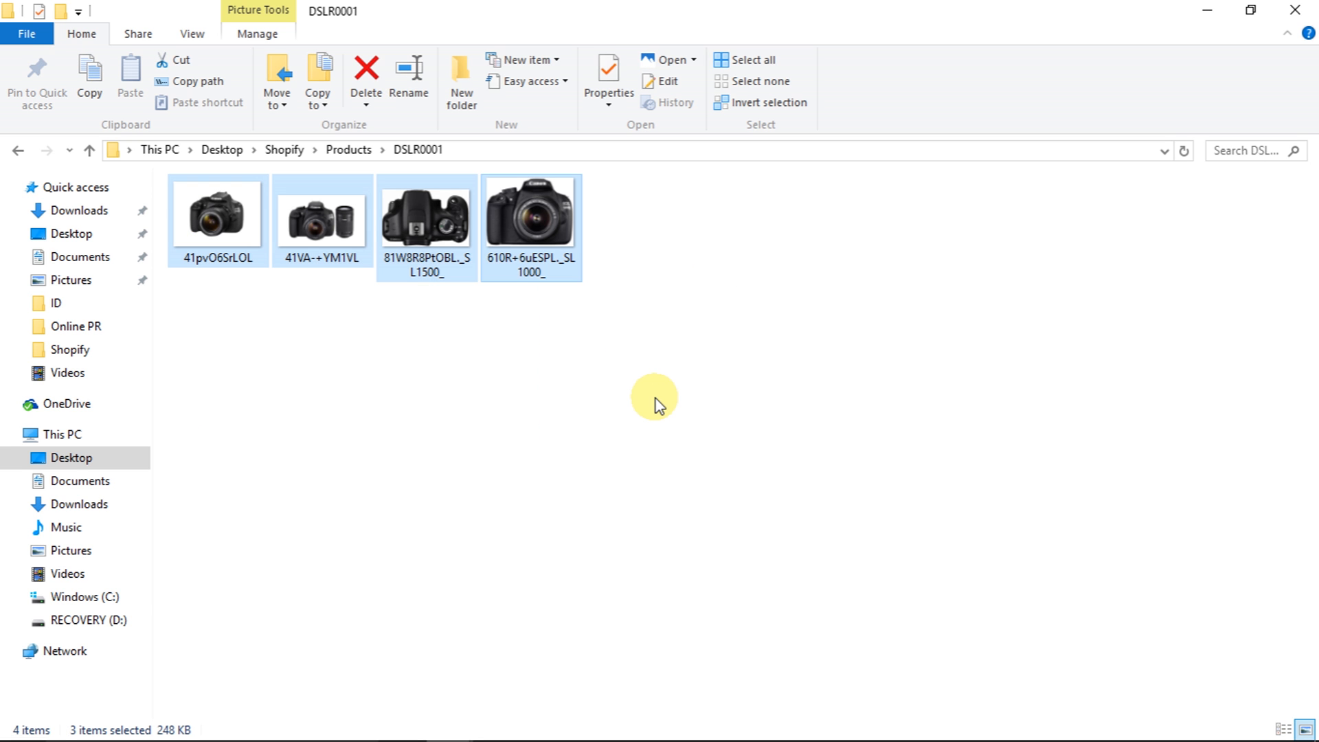
drag(415, 230, 601, 343)
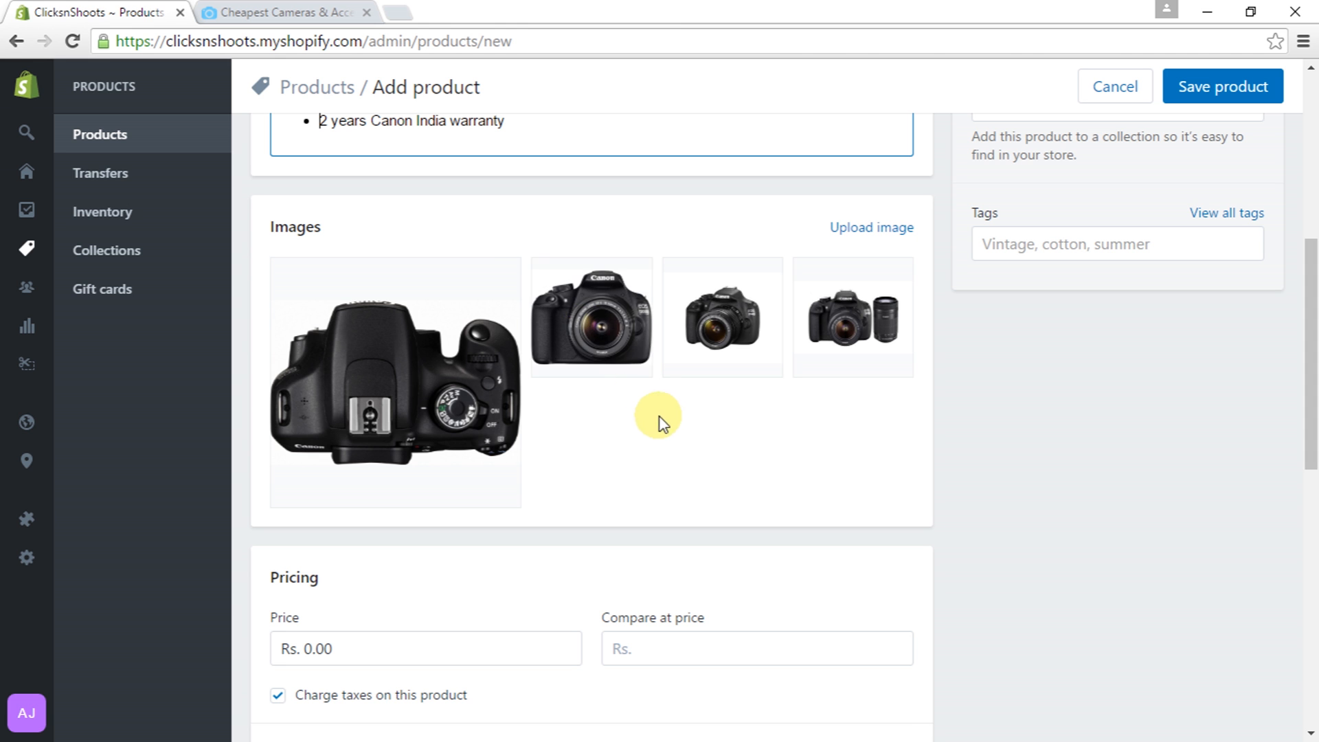
drag(609, 348, 481, 414)
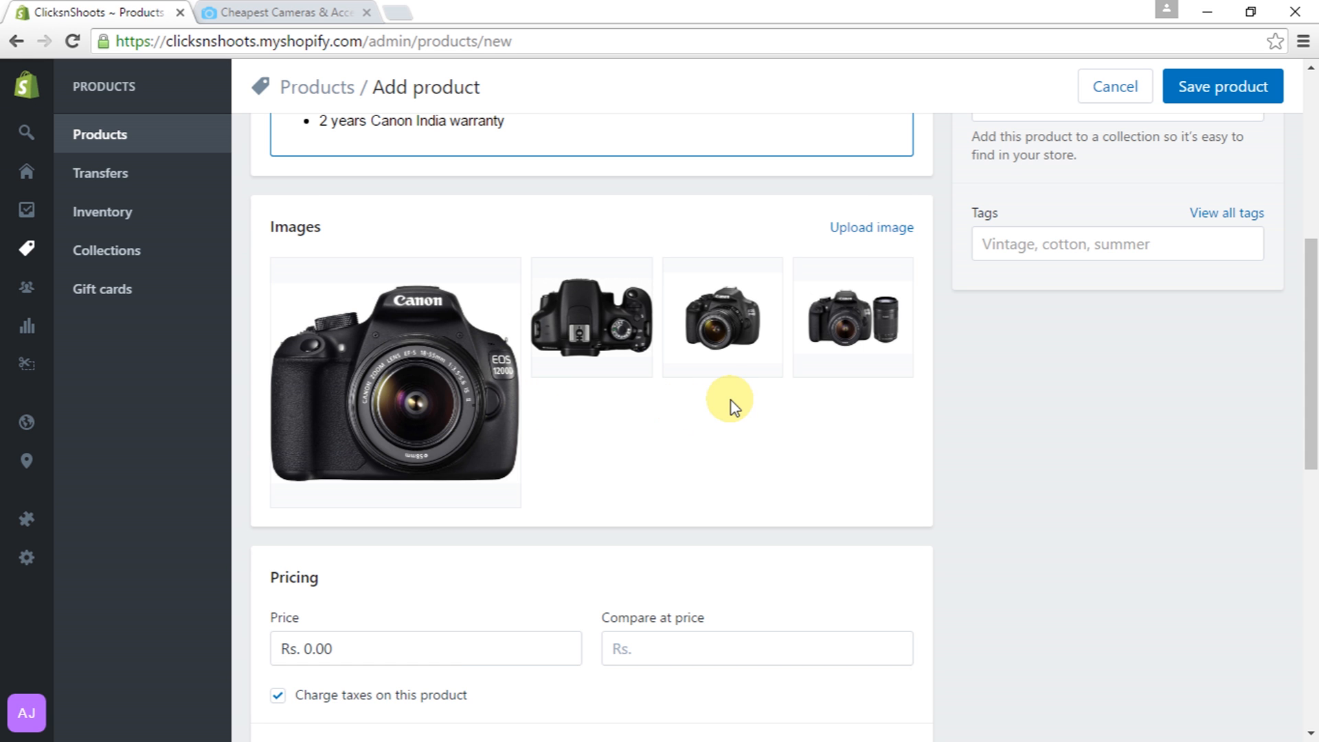
Check the special price in the Word document and set the product's price in Shopify to Rs. 25784
scroll(730, 393, down, 4)
click(386, 365)
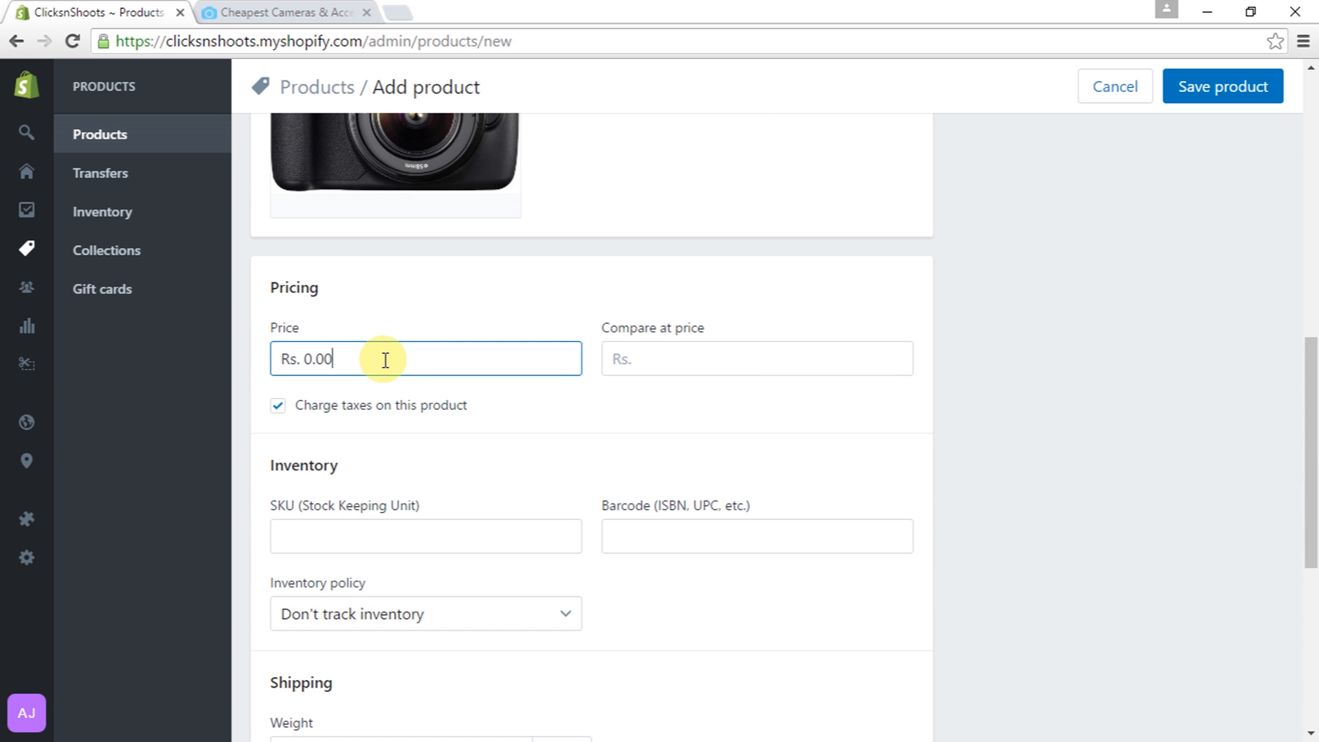
key(alt+Tab)
key(alt+Tab)
scroll(412, 443, down, 1)
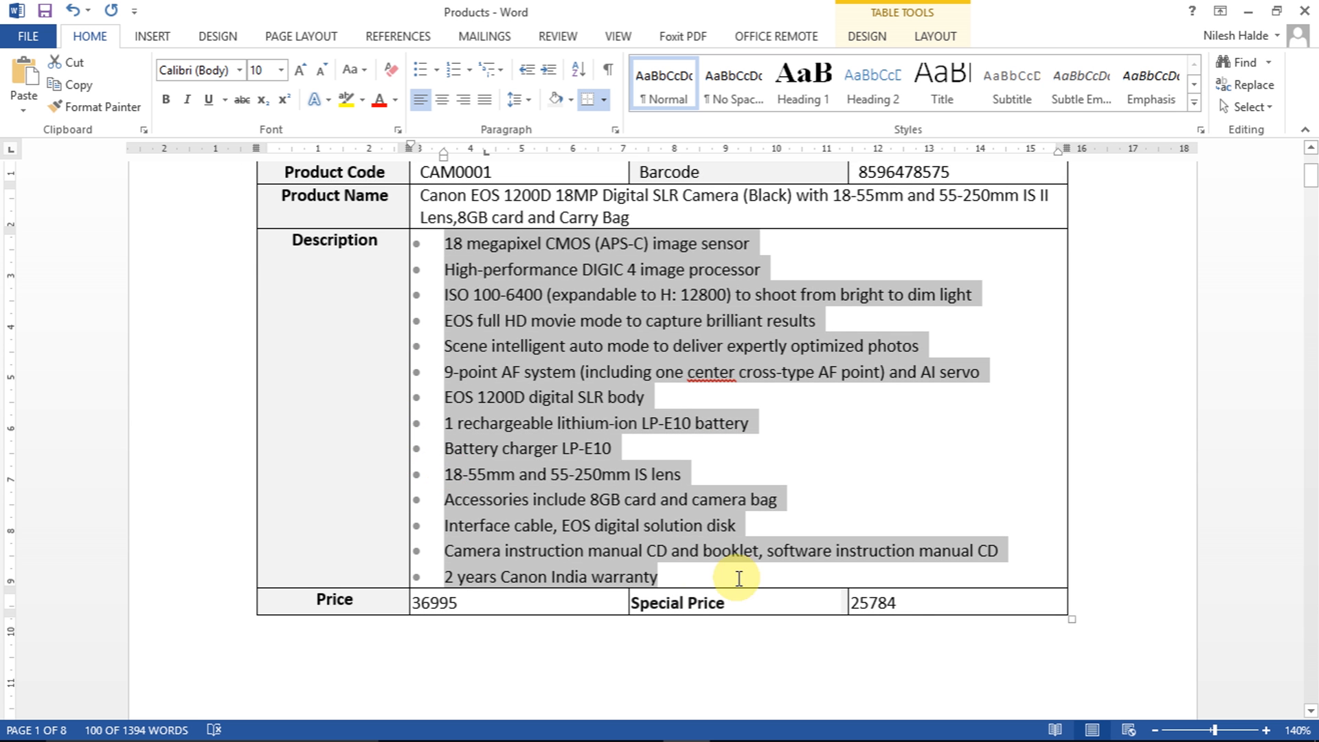
click(898, 599)
key(alt+Tab)
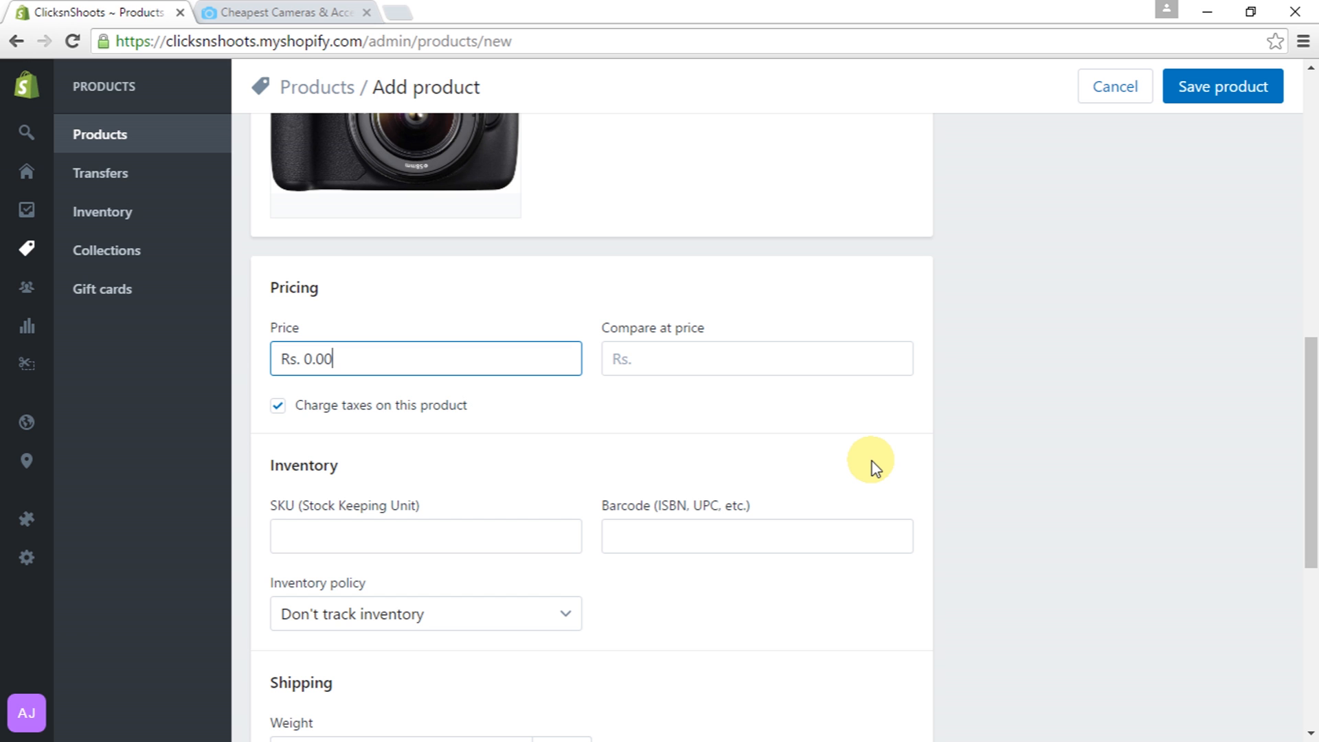
key(BackSpace)
key(BackSpace)
key(BackSpace)
key(BackSpace)
text(25784)
Check the regular price in the Word document and set the compare at price in Shopify to Rs. 36995
click(718, 354)
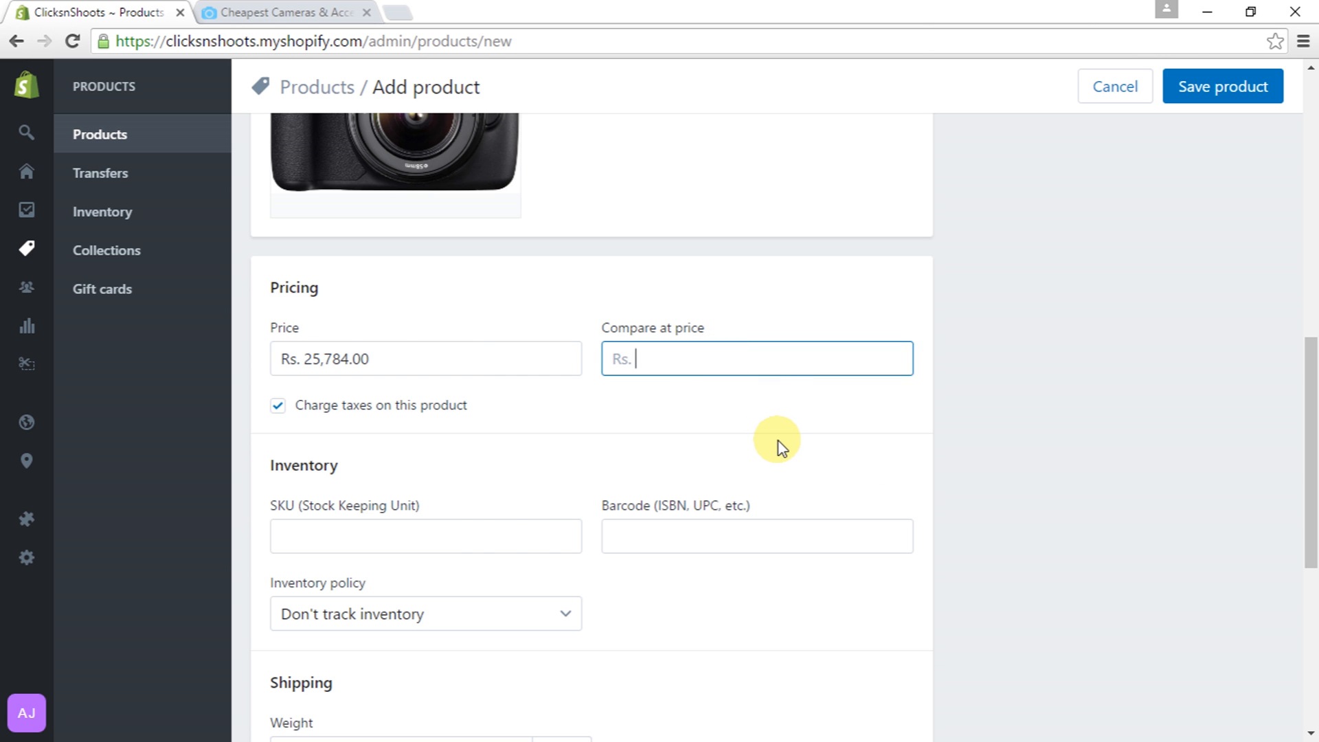
key(alt+Tab)
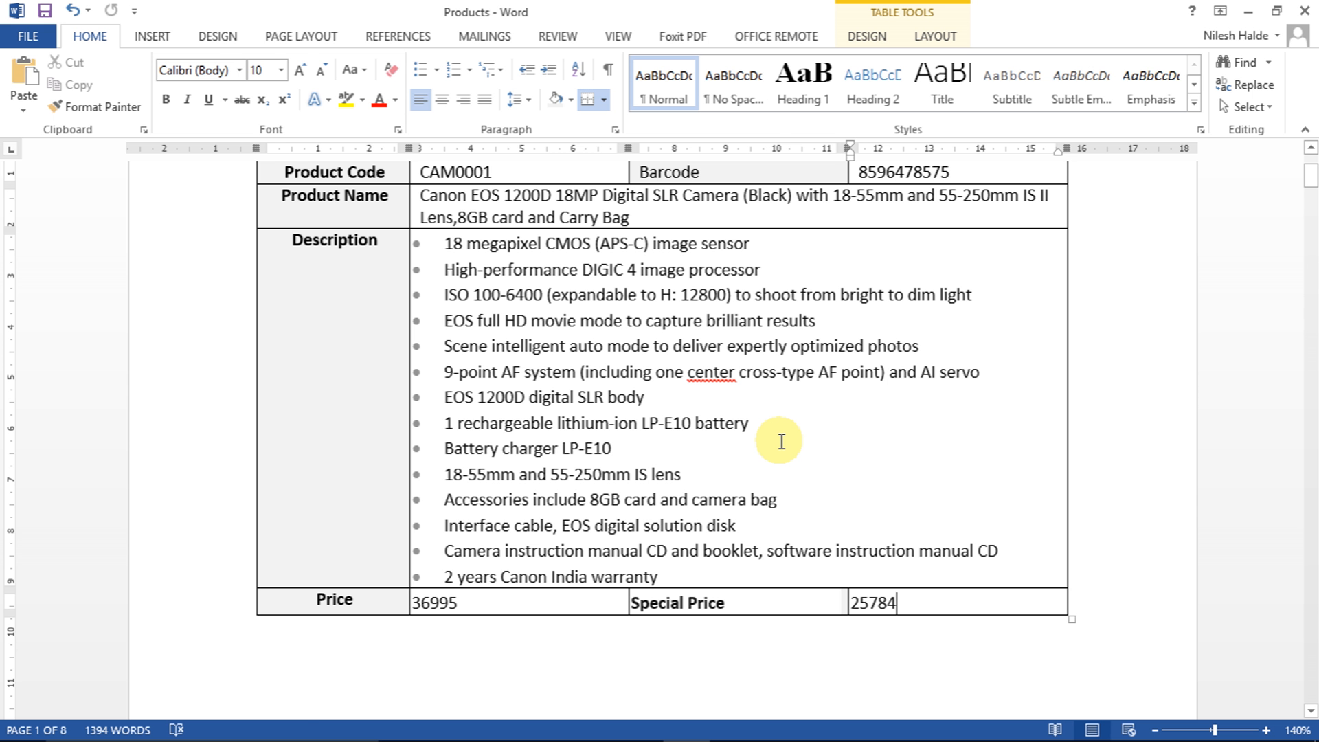
key(alt+Tab)
text(36995)
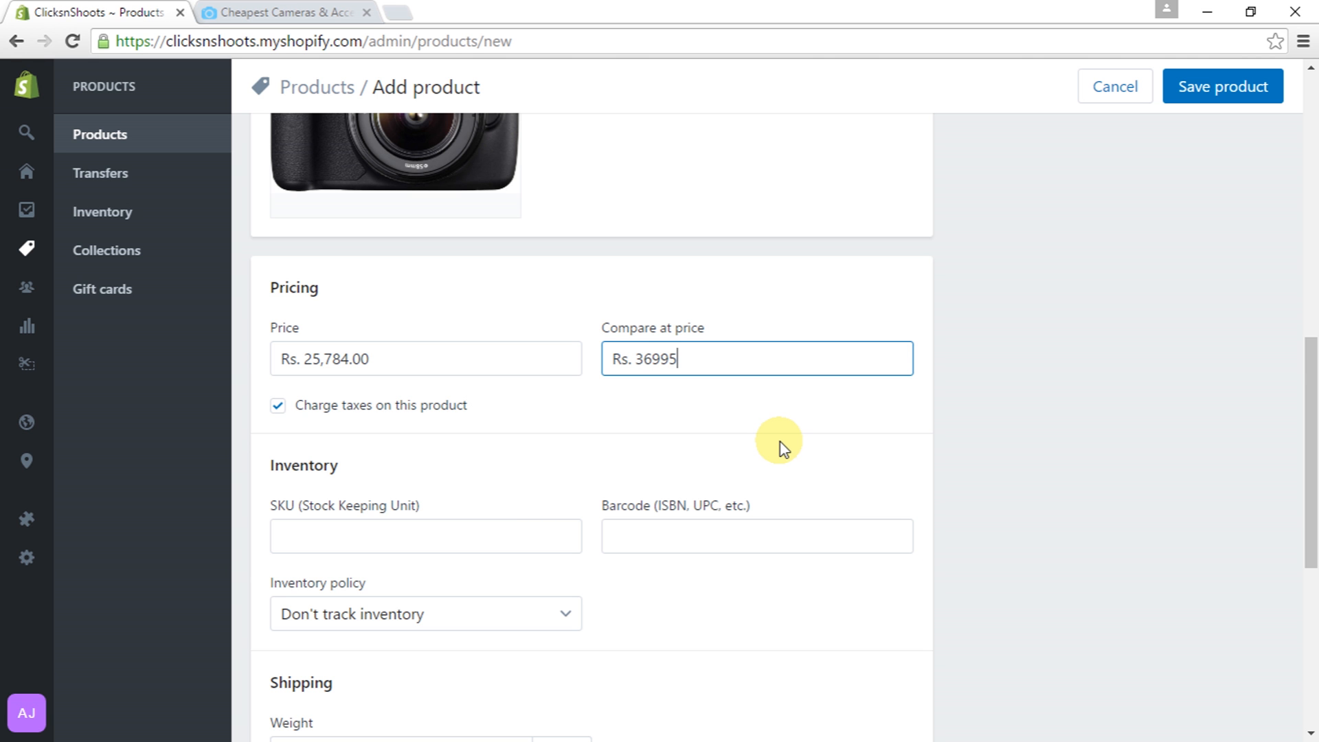
Check the product code in the Word document and enter CAM0001 as the SKU in Shopify
scroll(471, 365, down, 3)
click(450, 358)
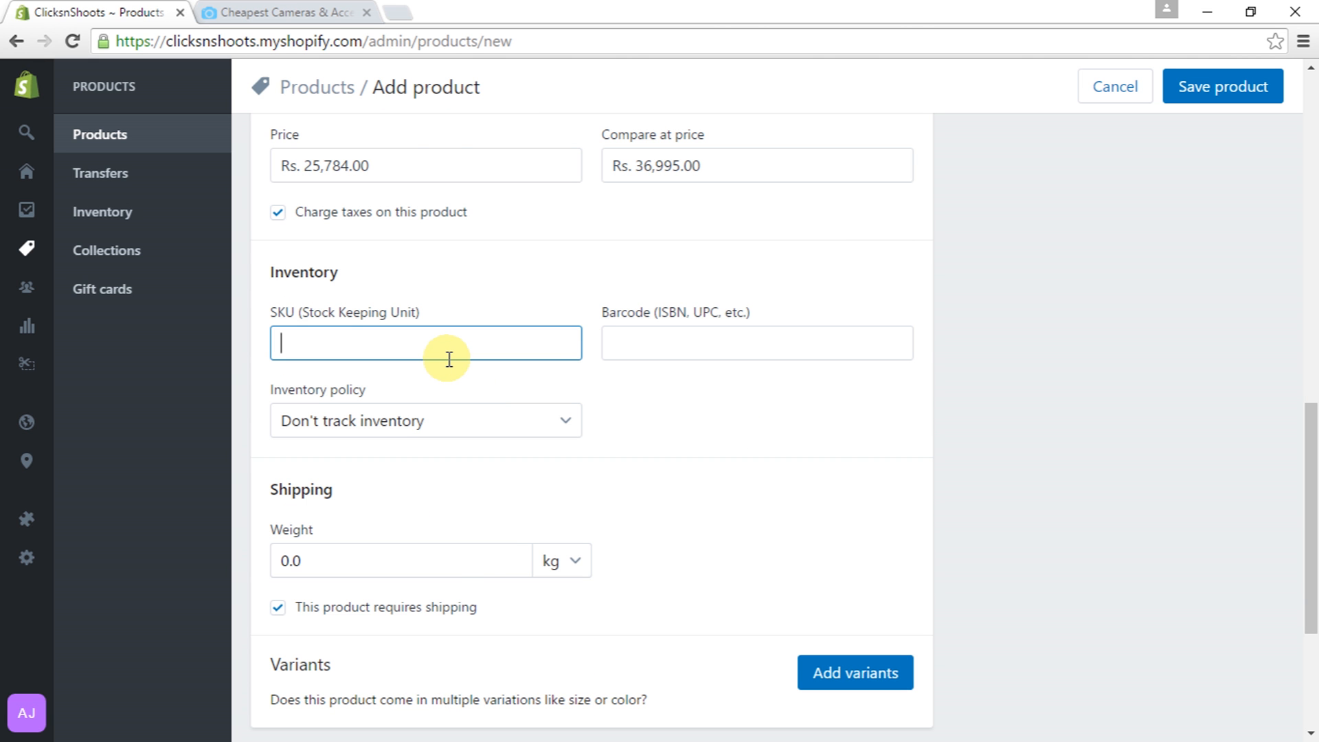
key(alt+Tab)
drag(492, 174, 420, 175)
key(Tab)
key(Tab)
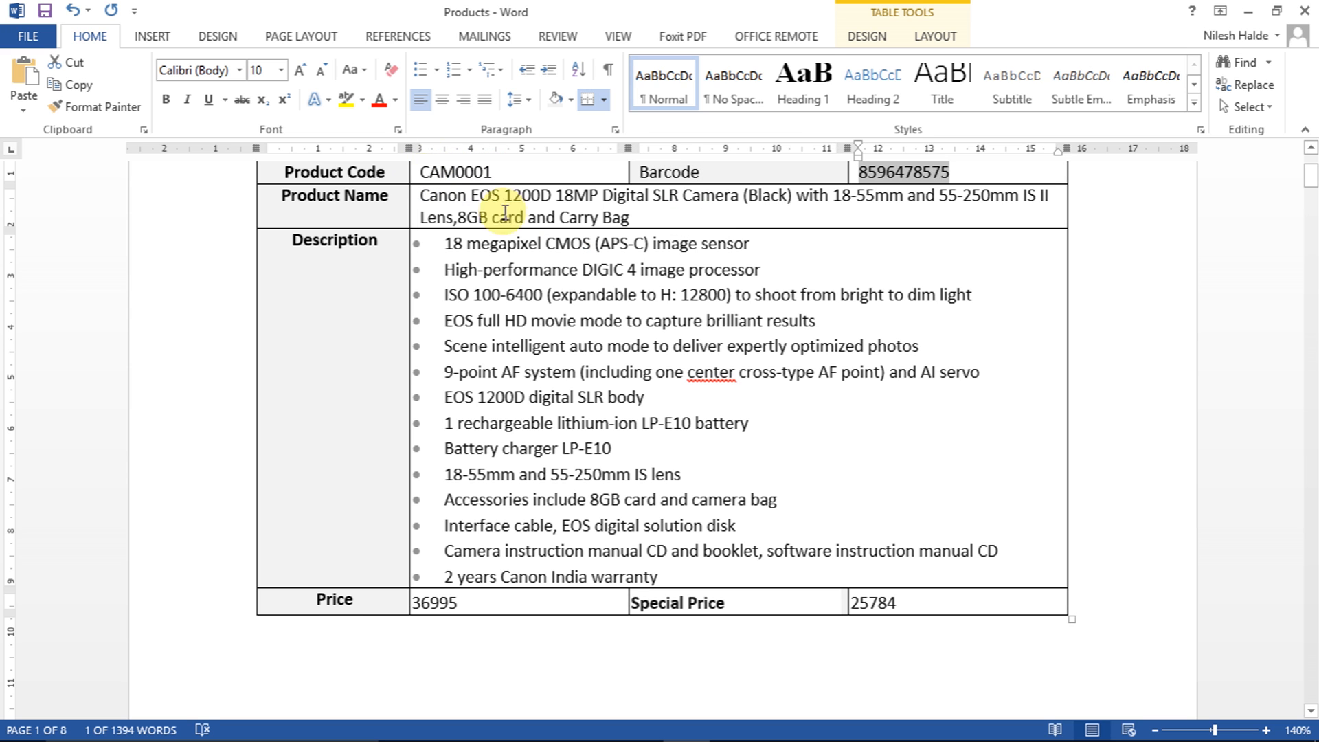
key(alt+Tab)
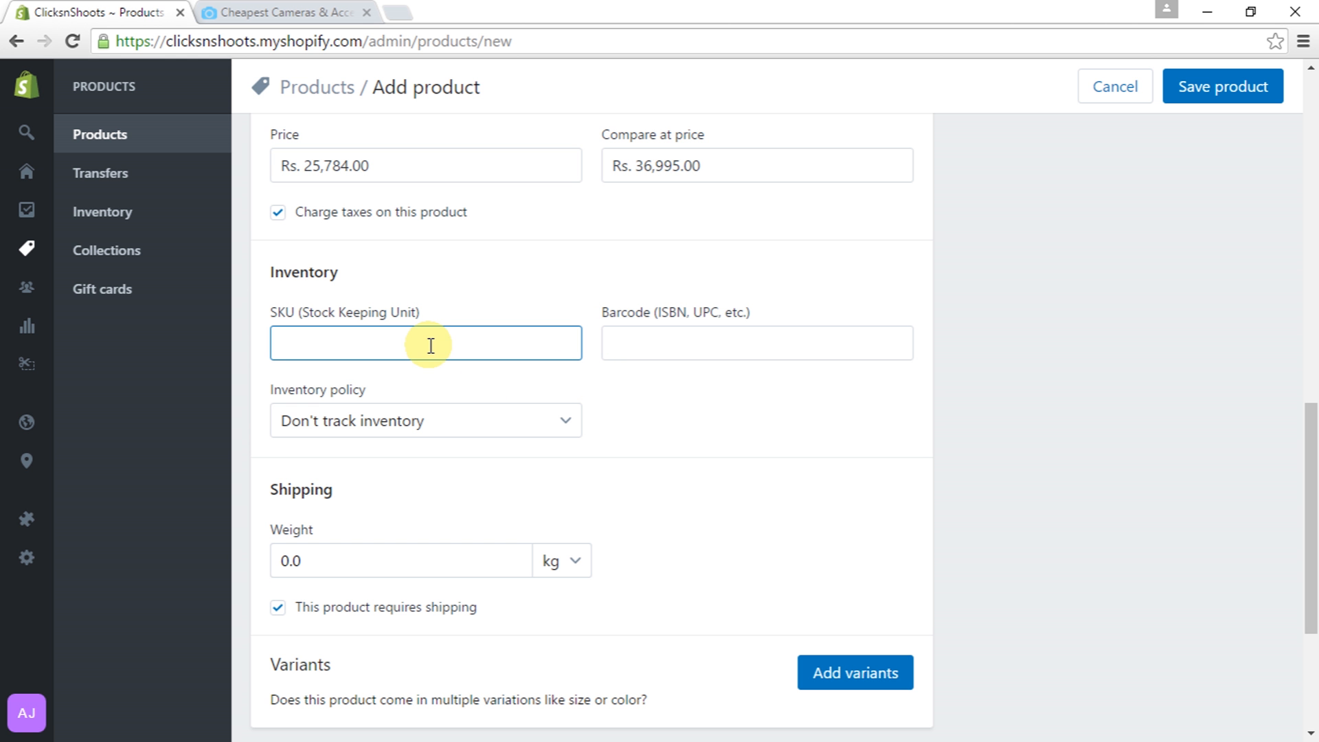
text(CAM0001)
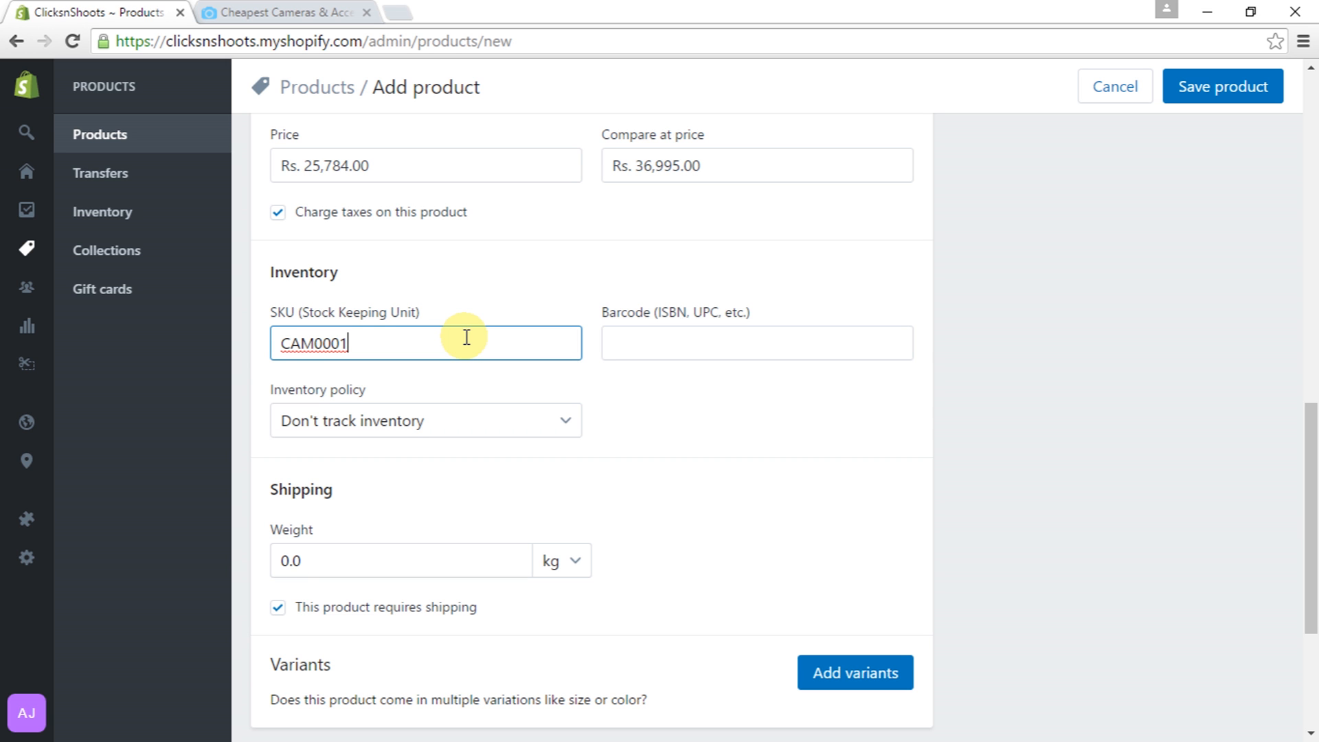
click(636, 330)
key(alt+Tab)
double_click(888, 172)
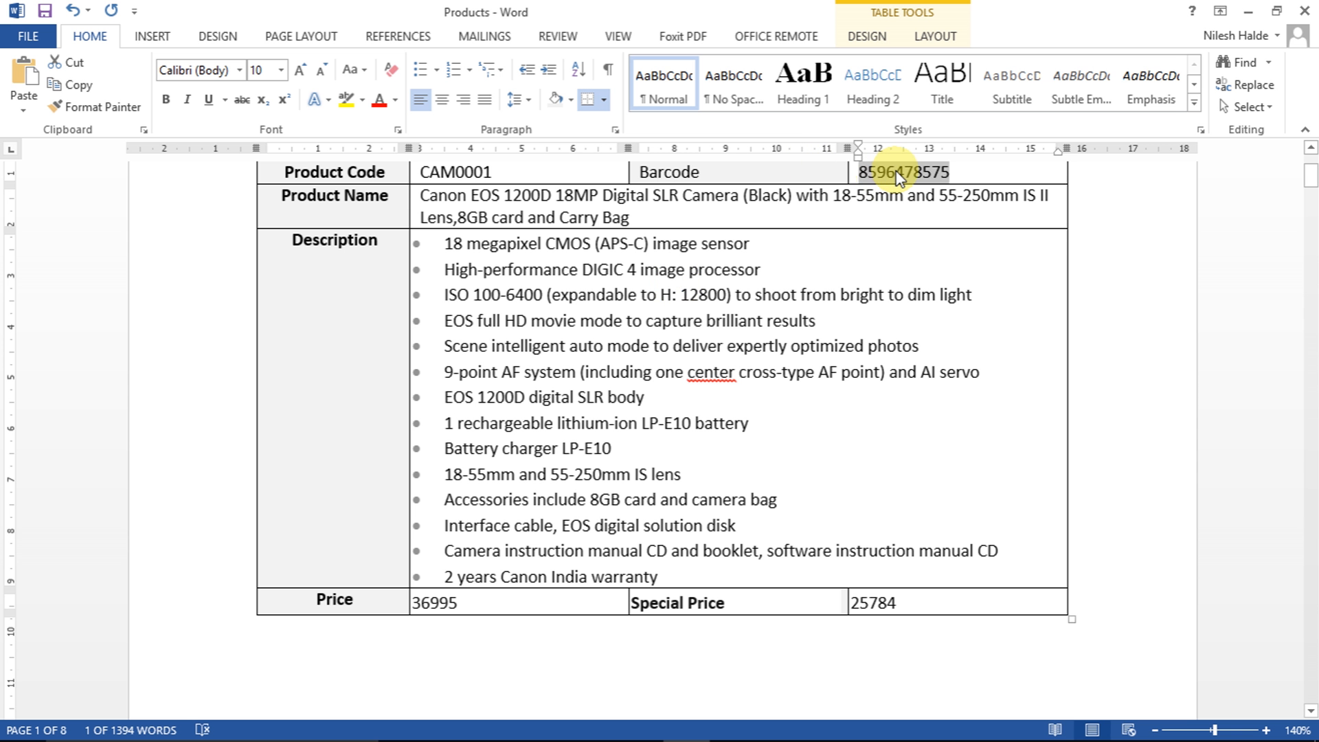
key(ctrl+c)
key(alt+Tab)
key(ctrl+v)
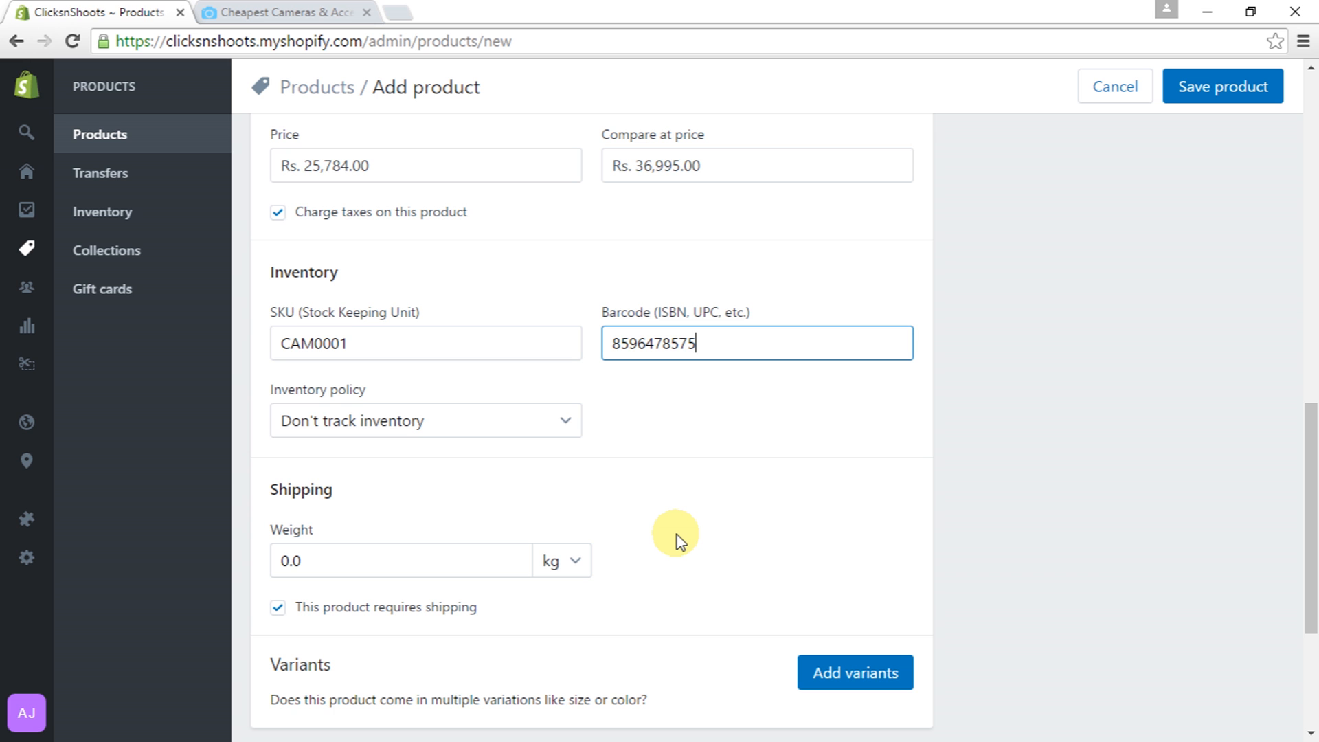
scroll(539, 440, down, 2)
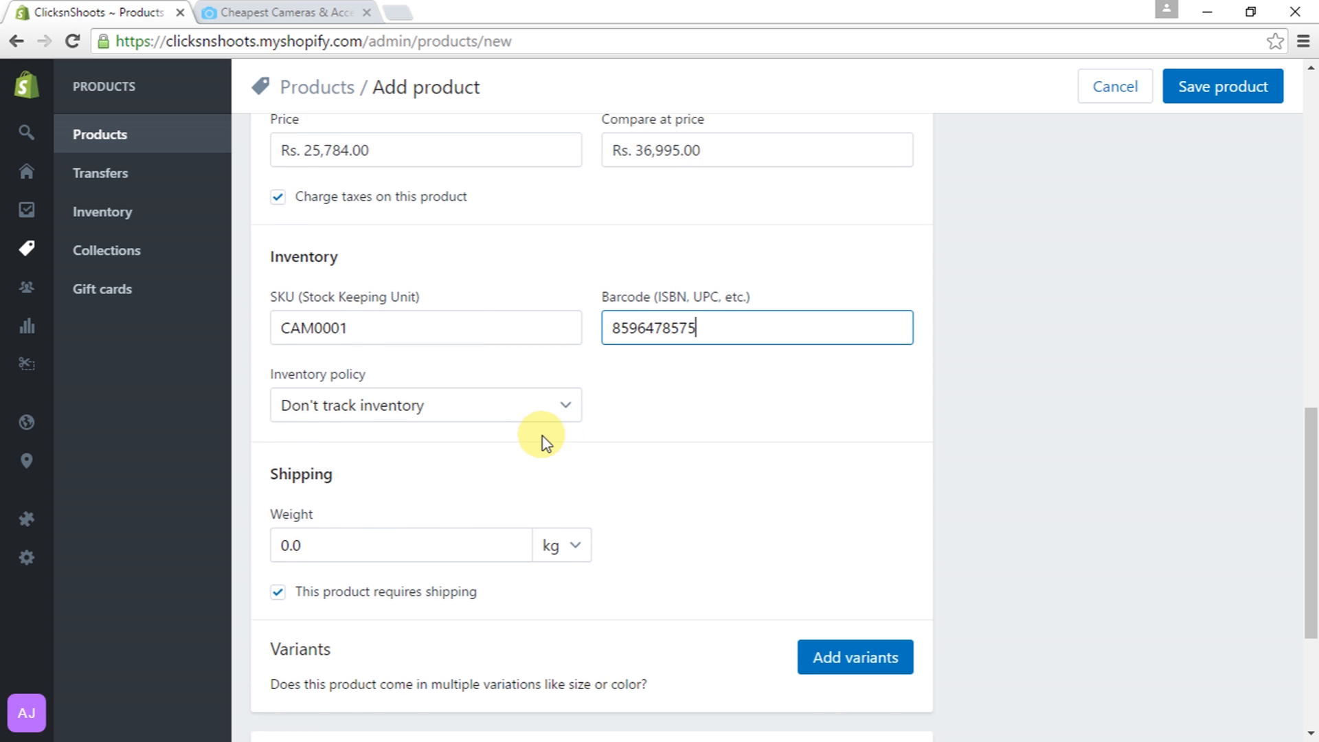
Set the inventory policy so that Shopify tracks the product's inventory, with a quantity of 15
click(637, 385)
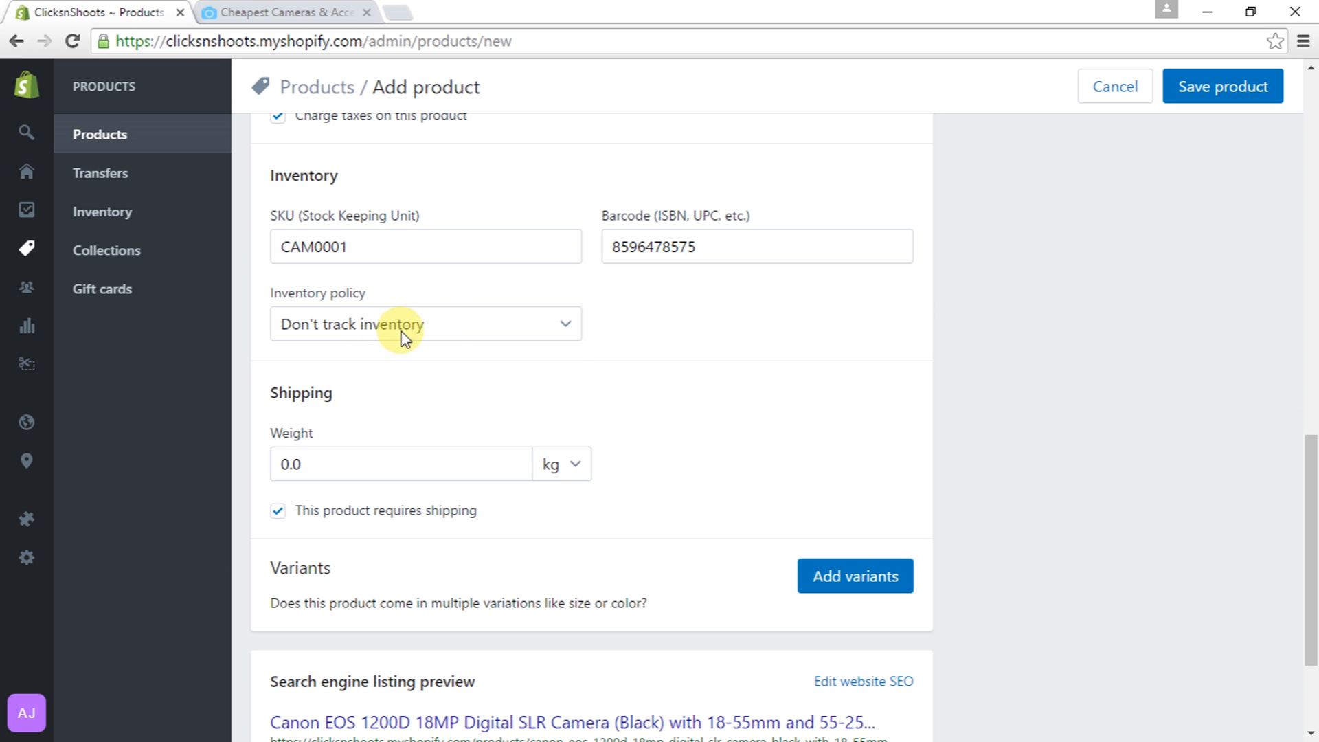
click(449, 331)
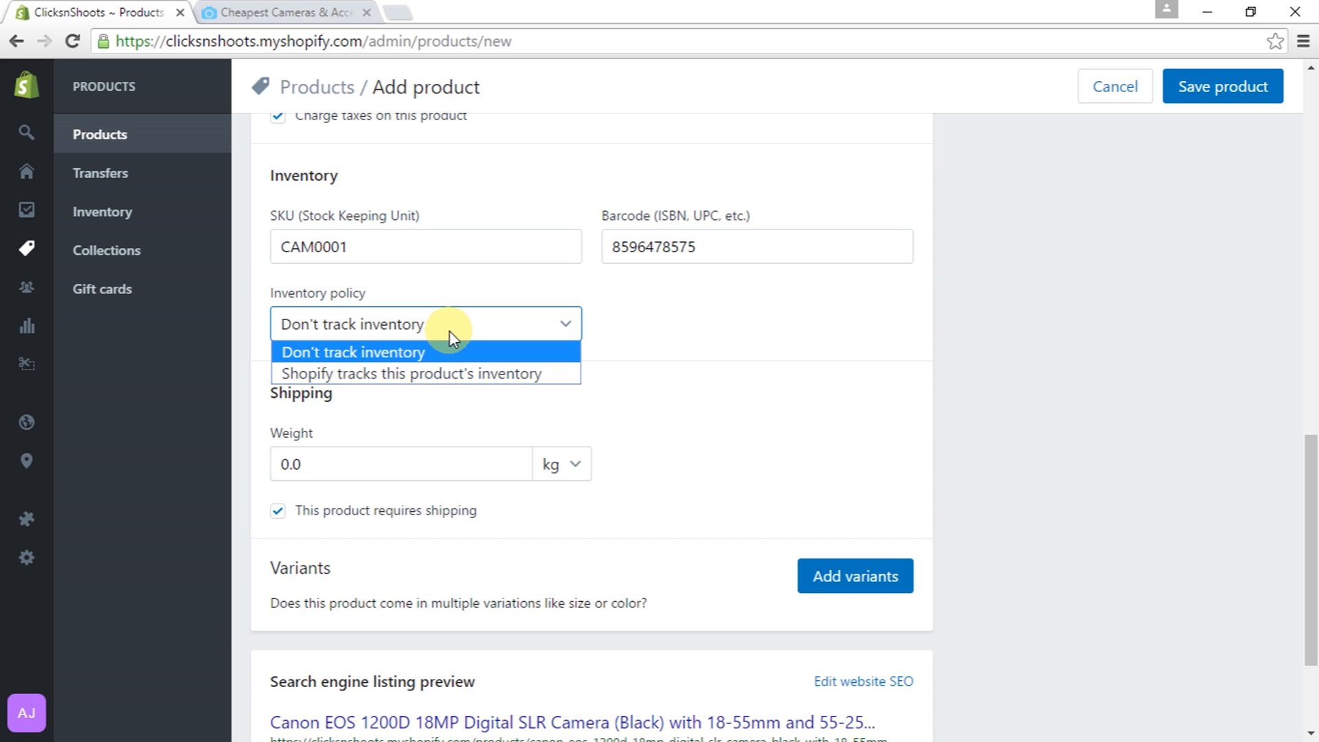
click(496, 375)
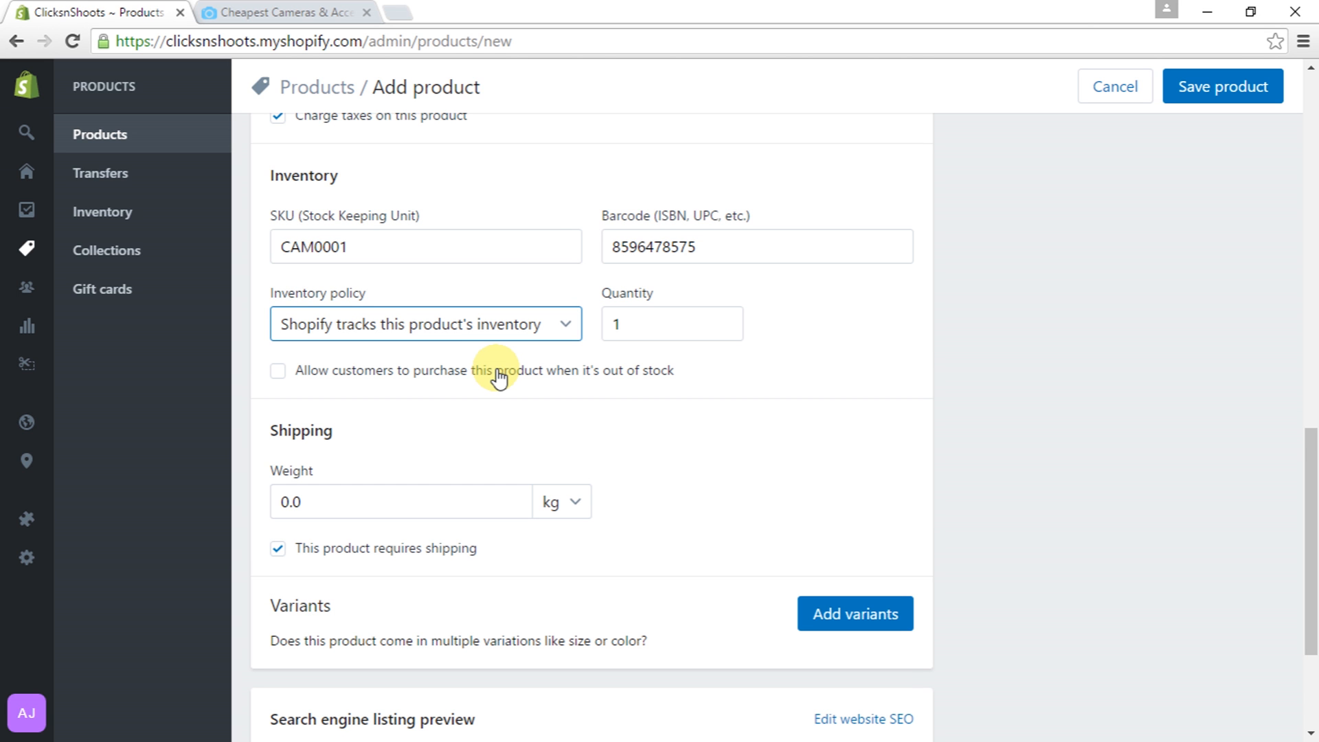
double_click(642, 327)
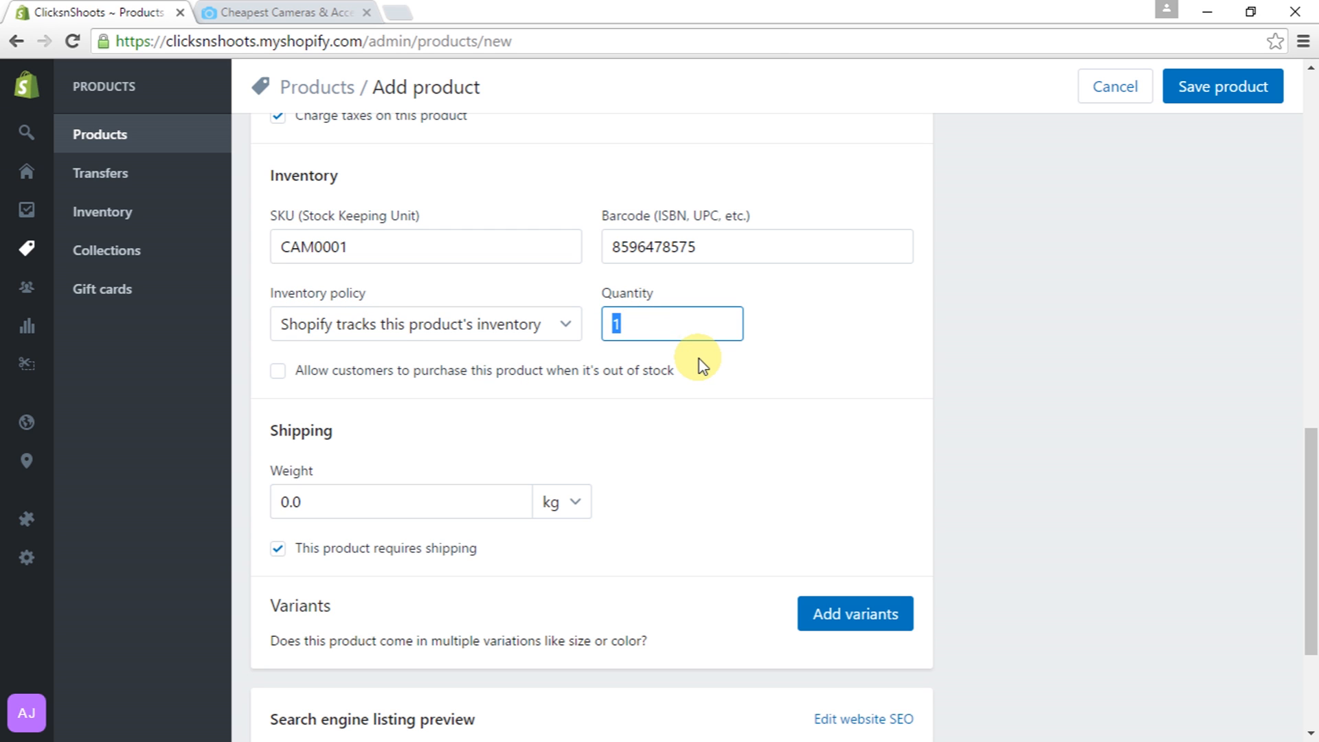
text(15)
Allow customers to purchase the product when it is out of stock, and turn that option back off
scroll(679, 412, down, 1)
scroll(679, 412, down, 2)
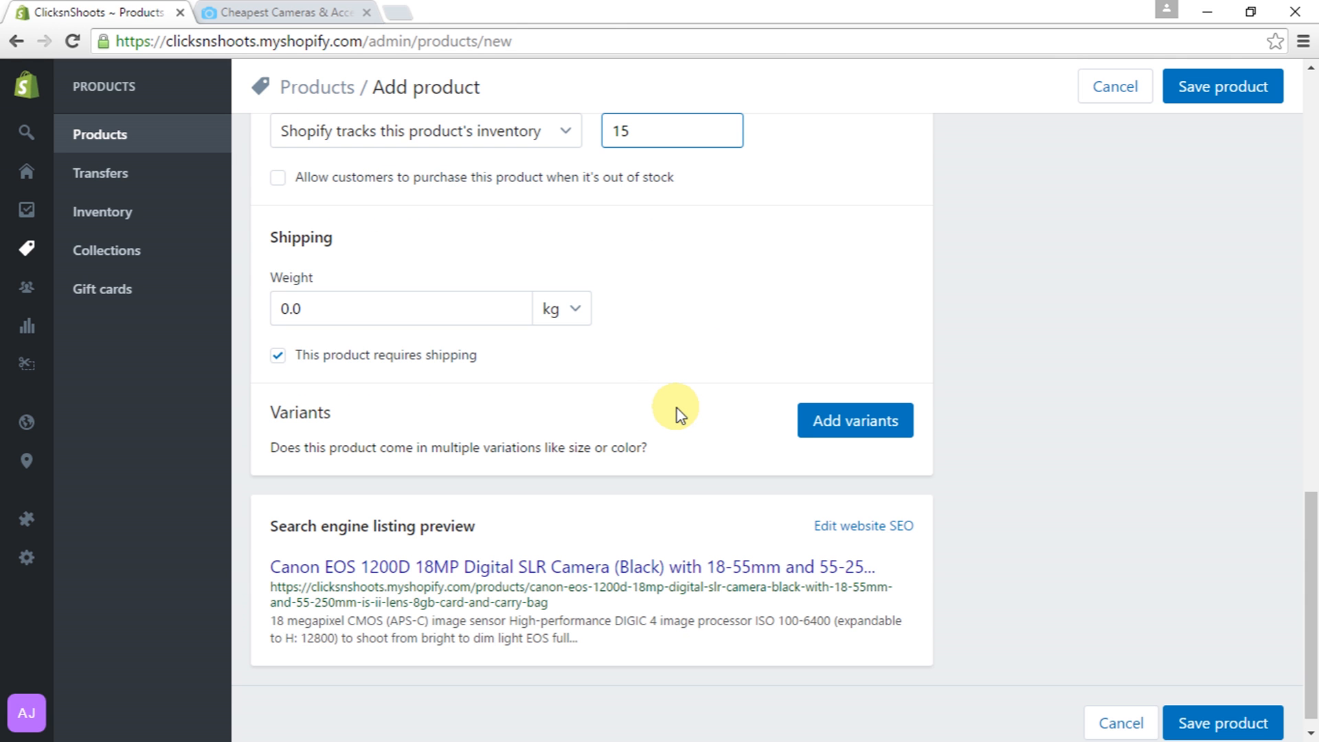
scroll(341, 228, up, 1)
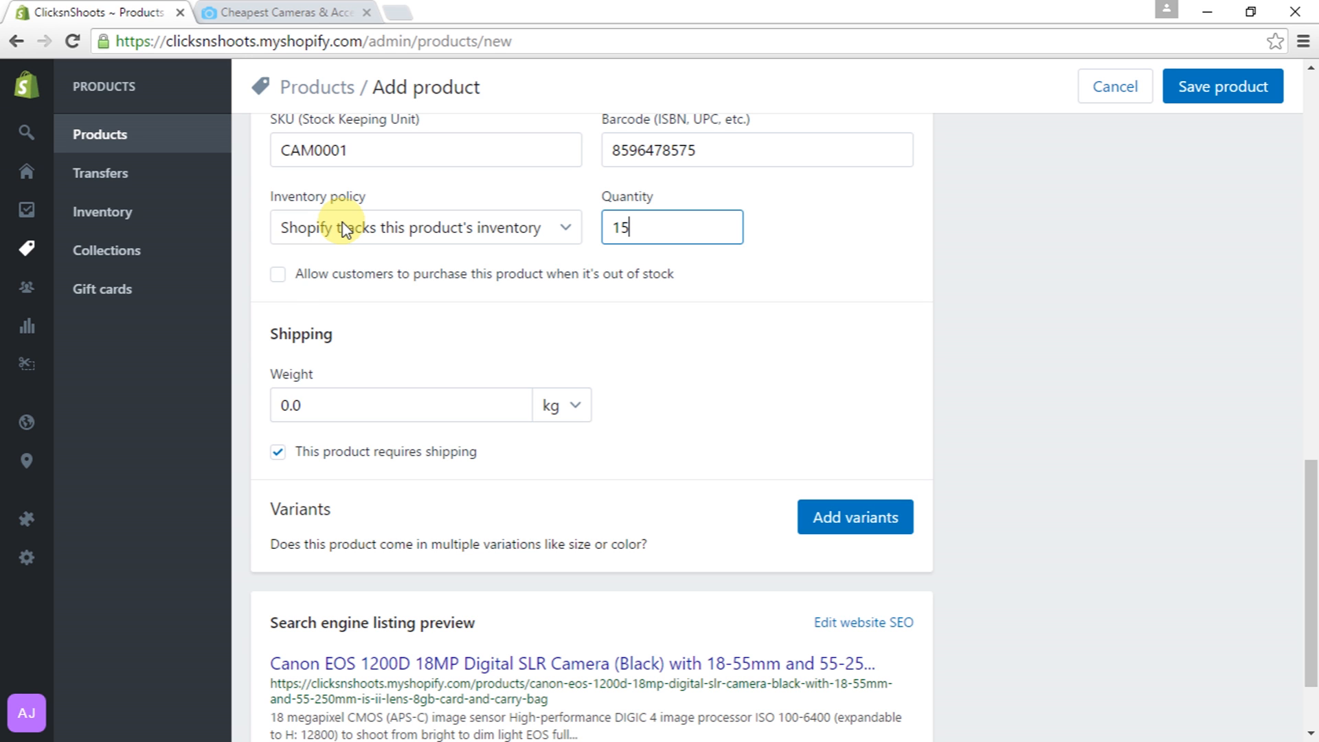
click(278, 275)
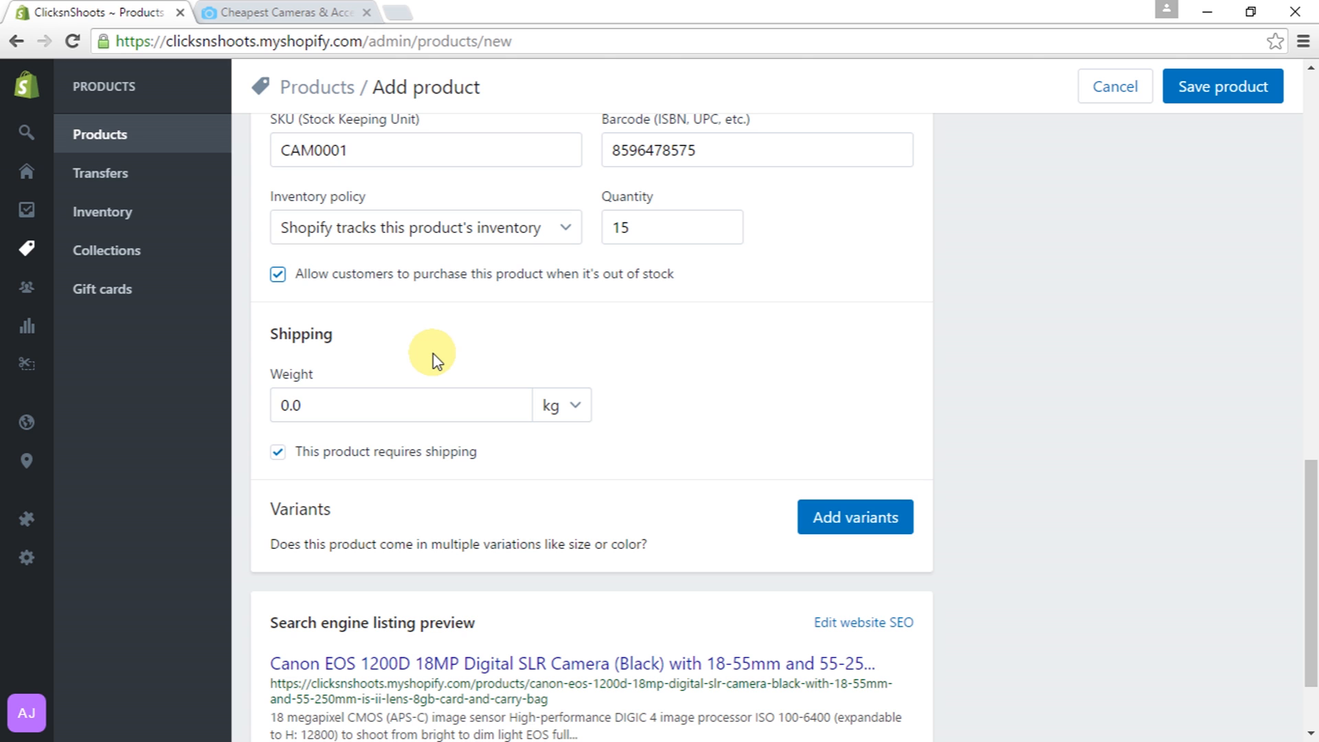
click(277, 277)
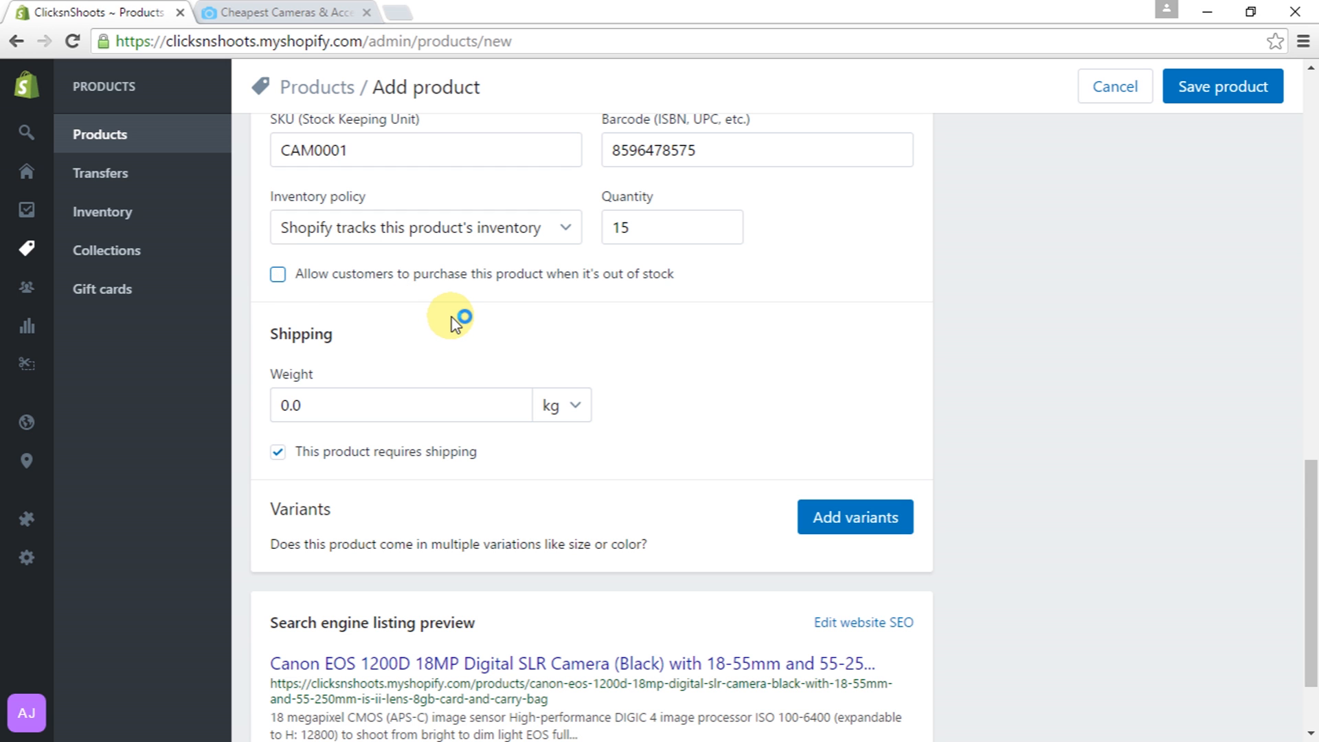
Open the variant options for the product and cancel adding variants
scroll(453, 323, down, 1)
click(454, 318)
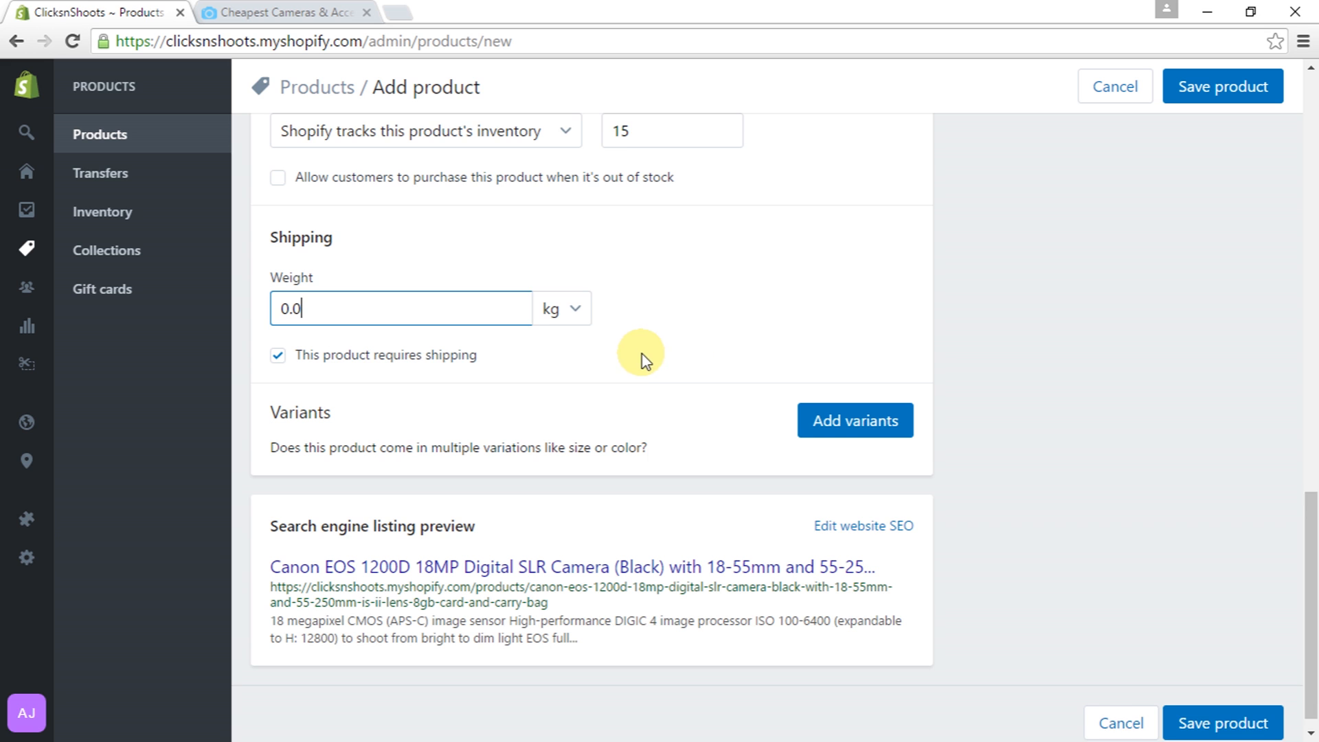
scroll(641, 359, down, 1)
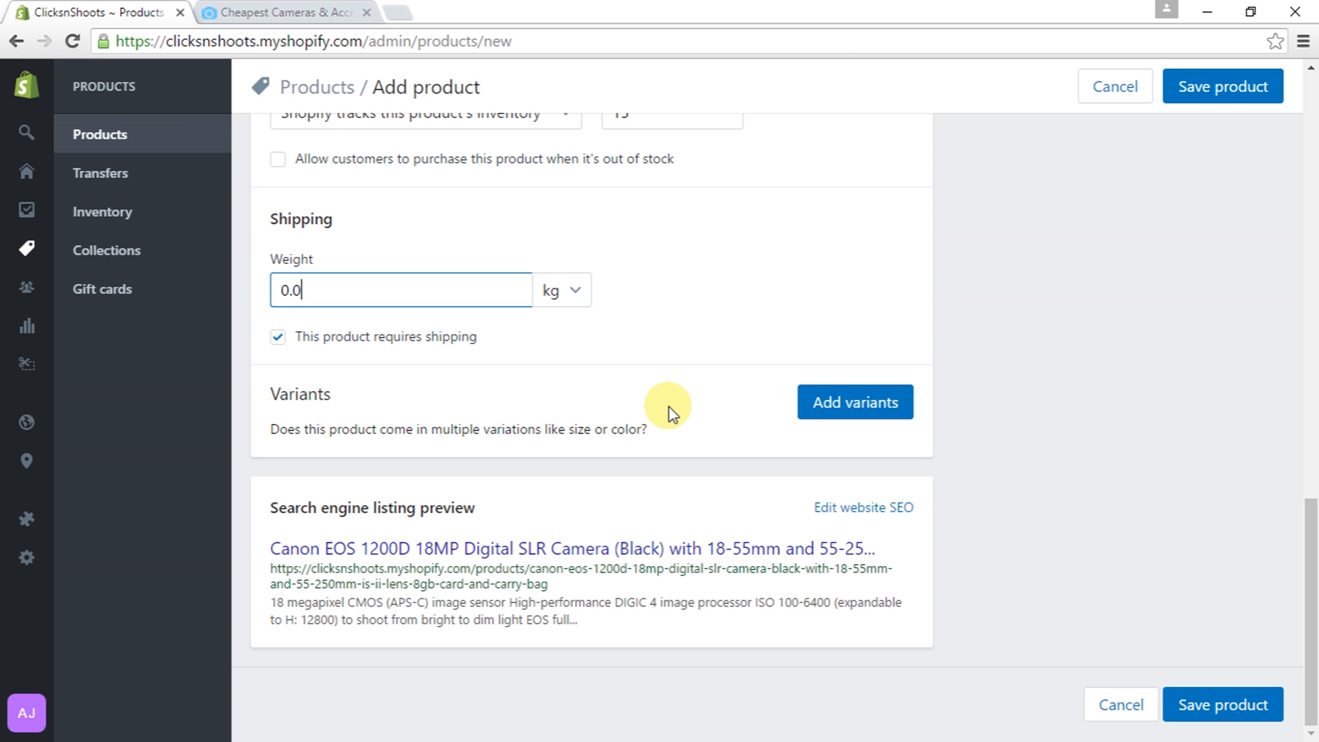
click(834, 415)
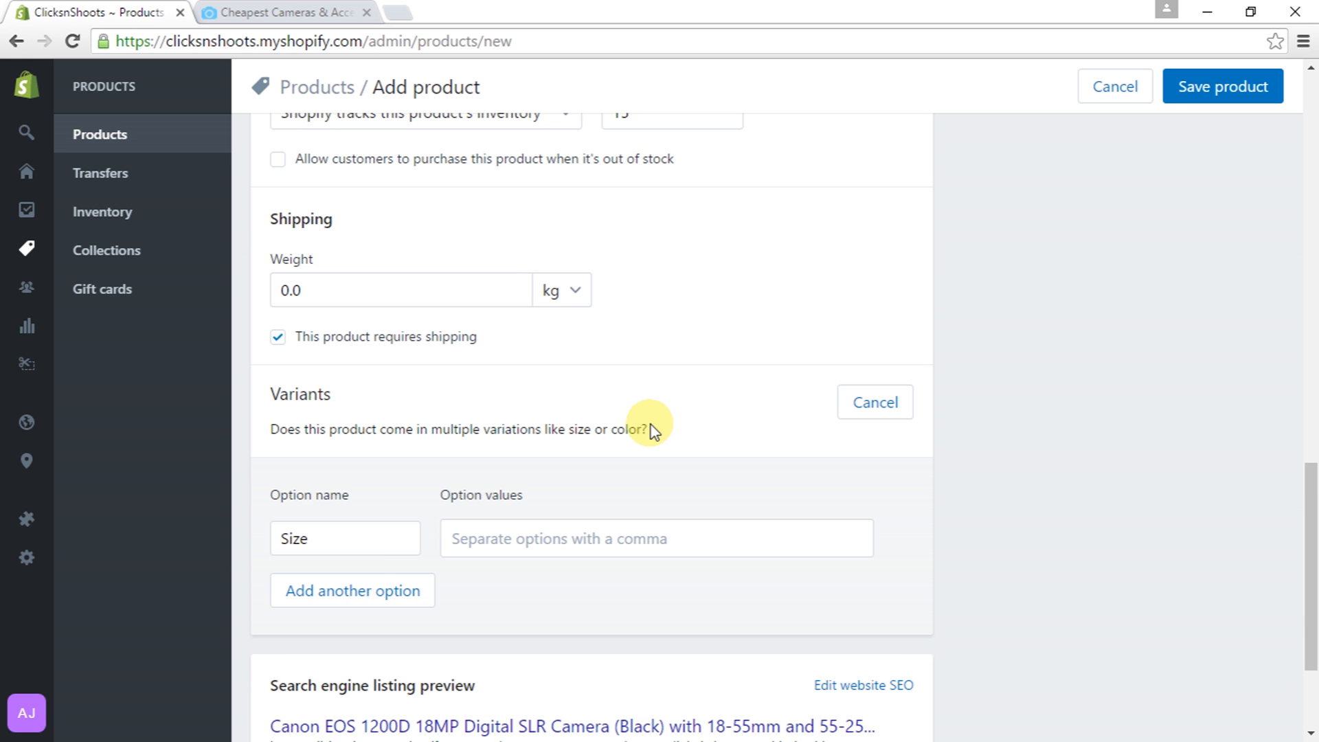
scroll(505, 542, down, 3)
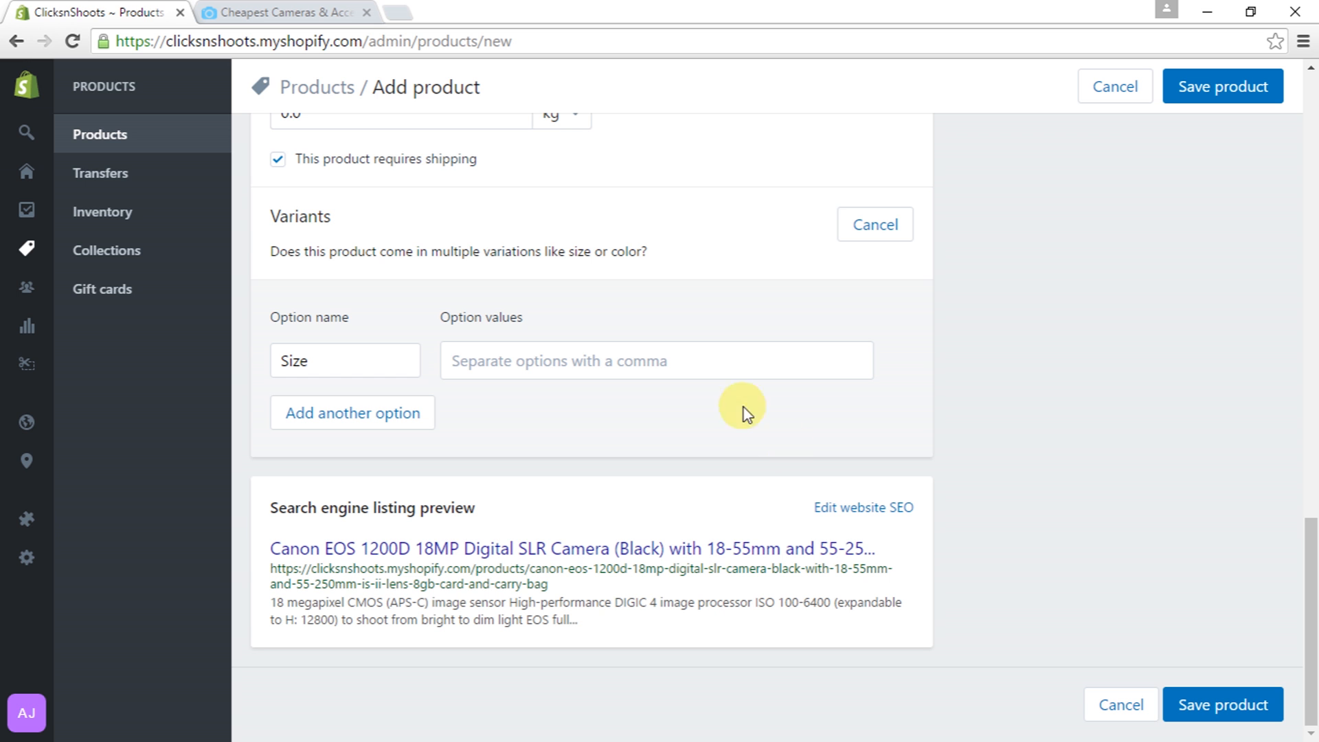
click(867, 222)
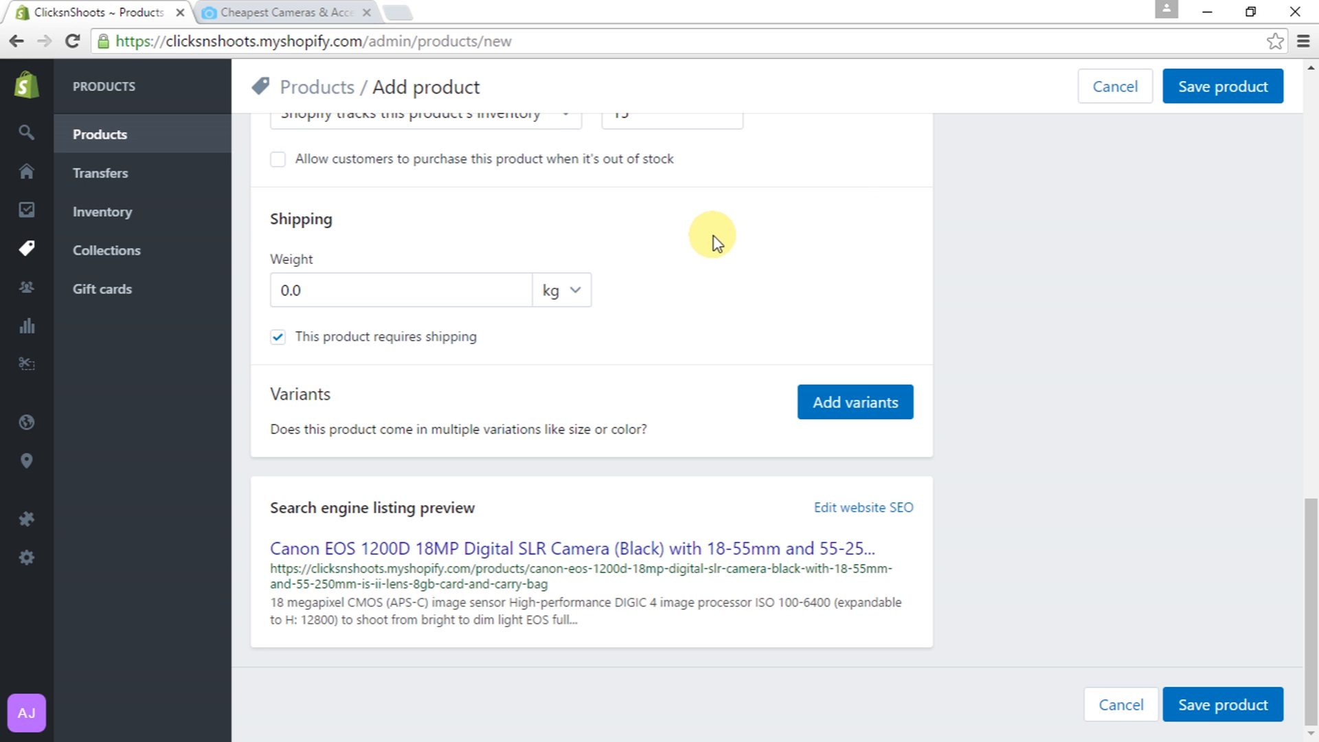
Set the product type to Camera in the product's organization details
scroll(722, 268, up, 10)
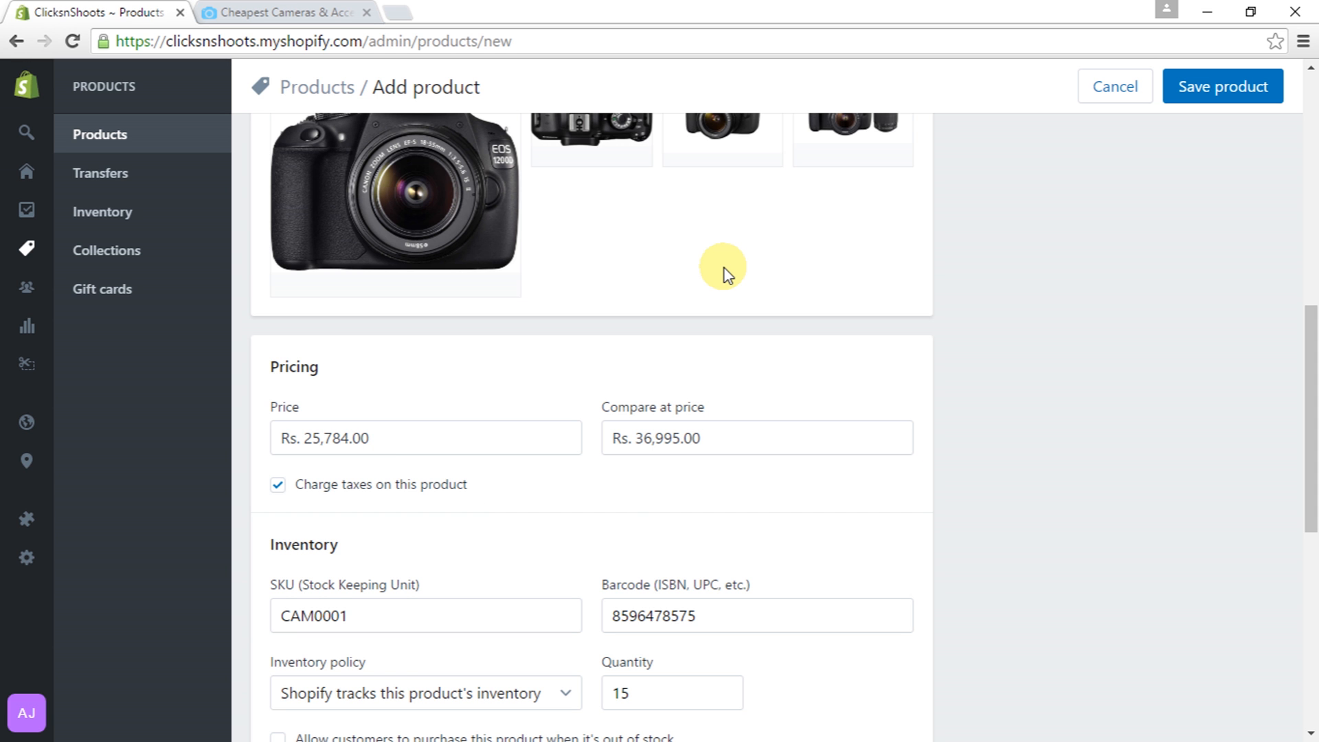
scroll(727, 274, up, 10)
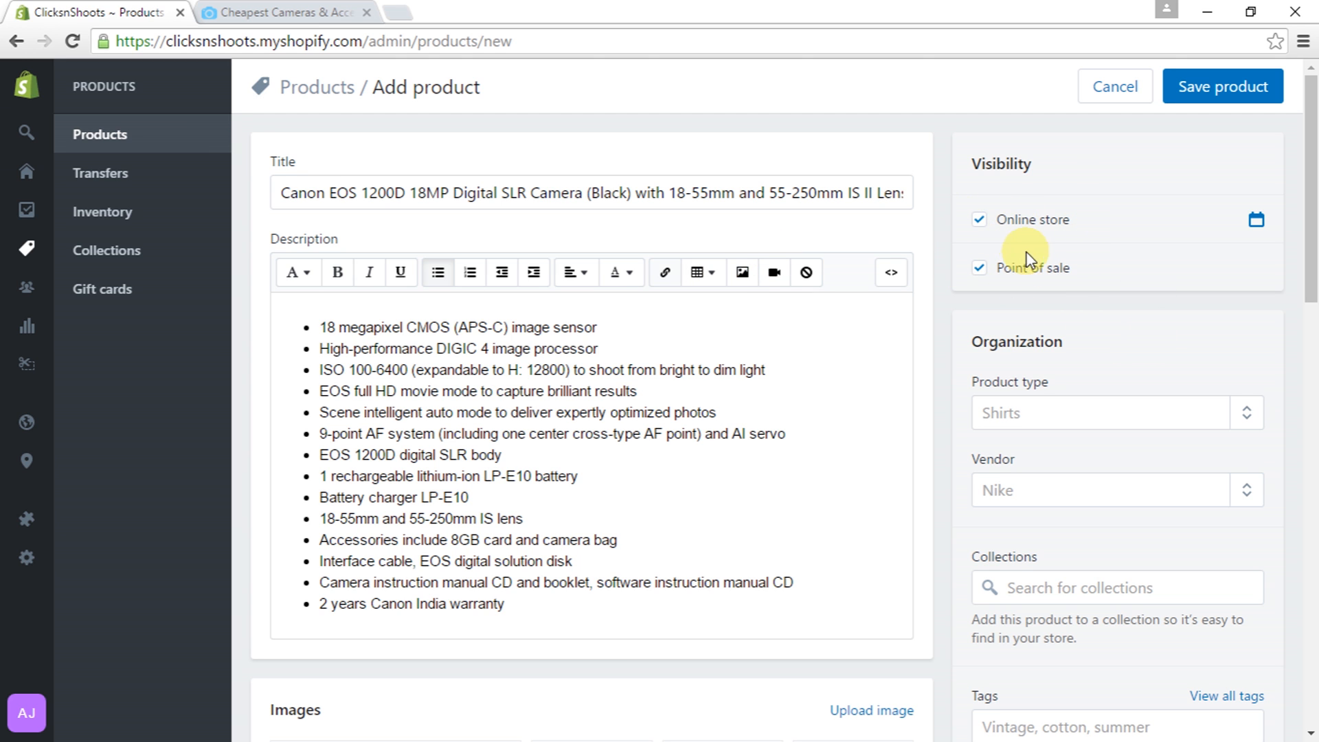
scroll(1091, 332, down, 3)
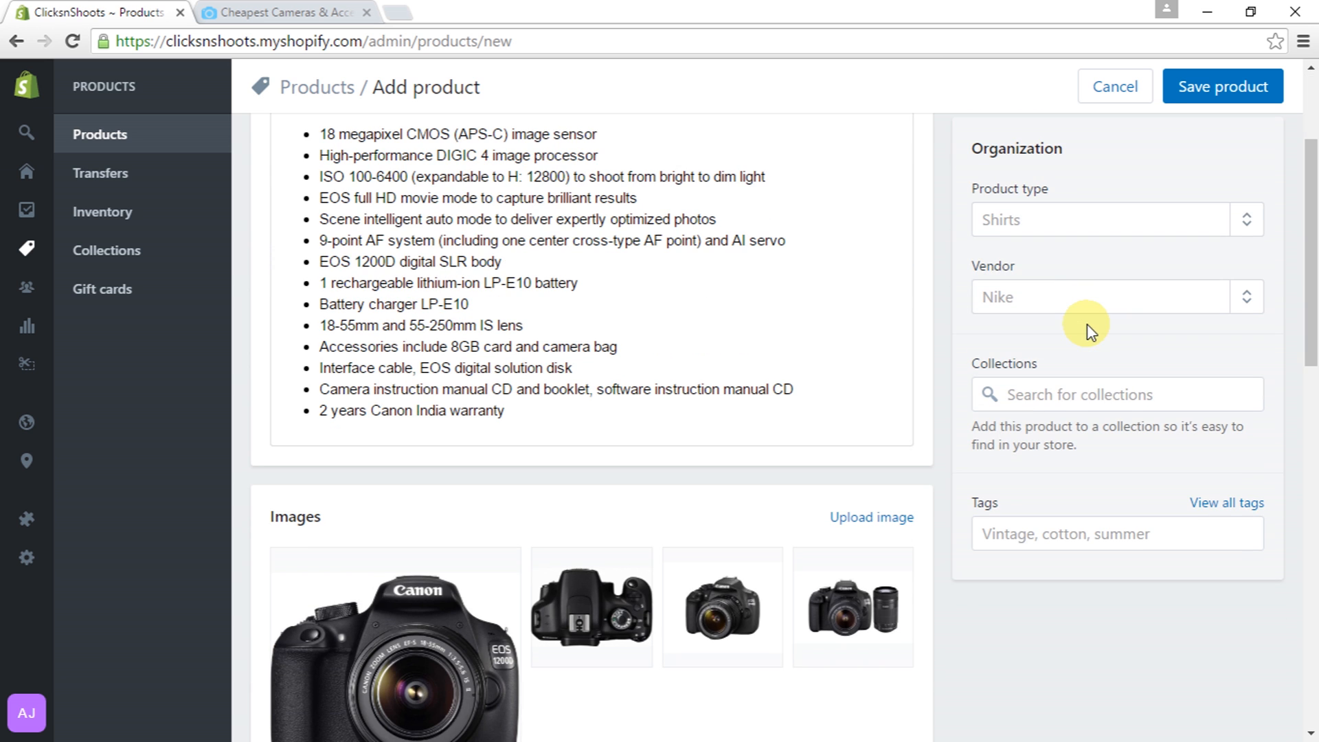
click(1213, 226)
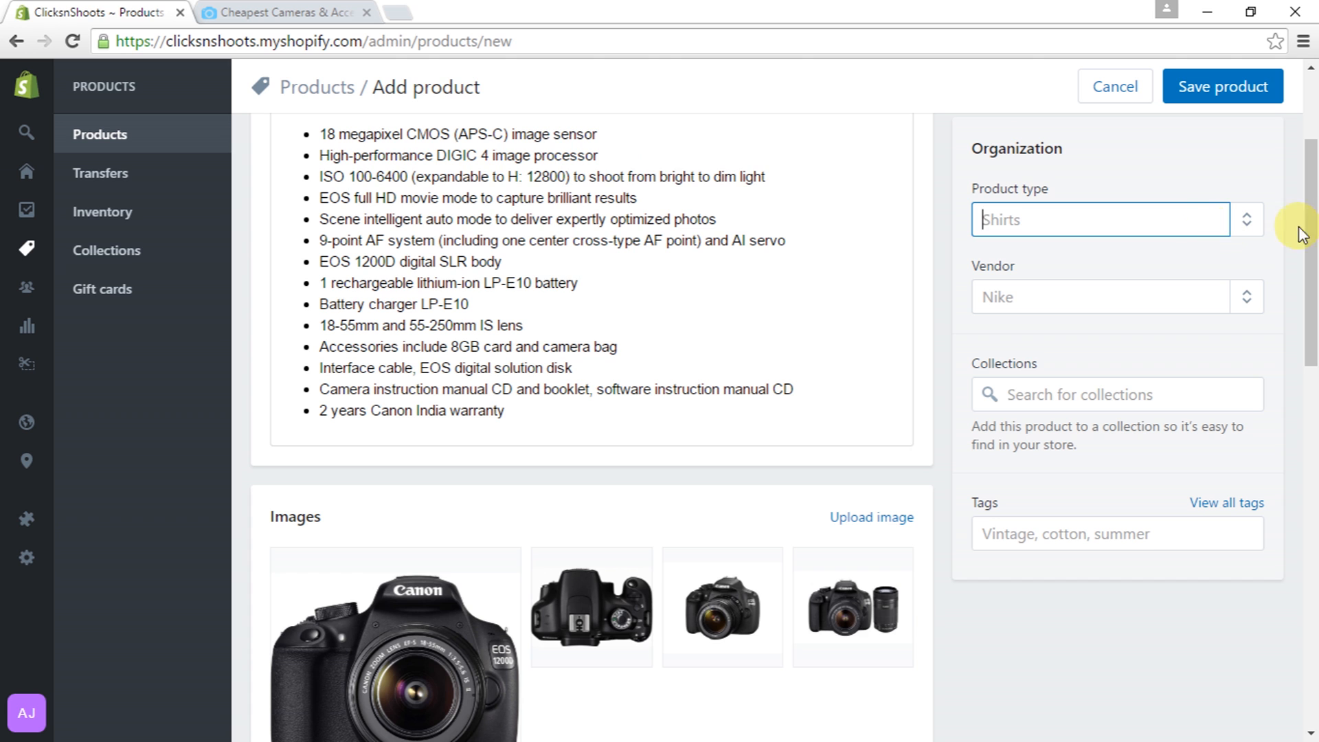
text(C)
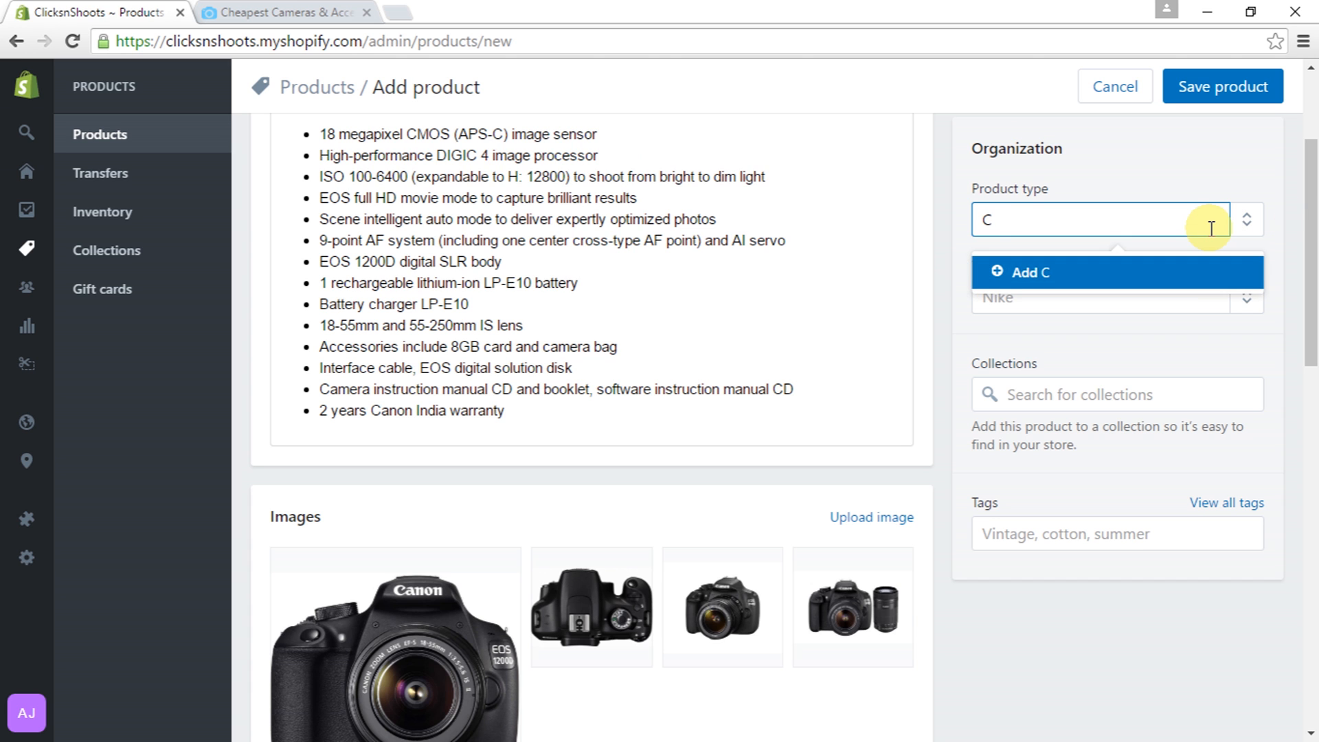
text(amera)
key(Return)
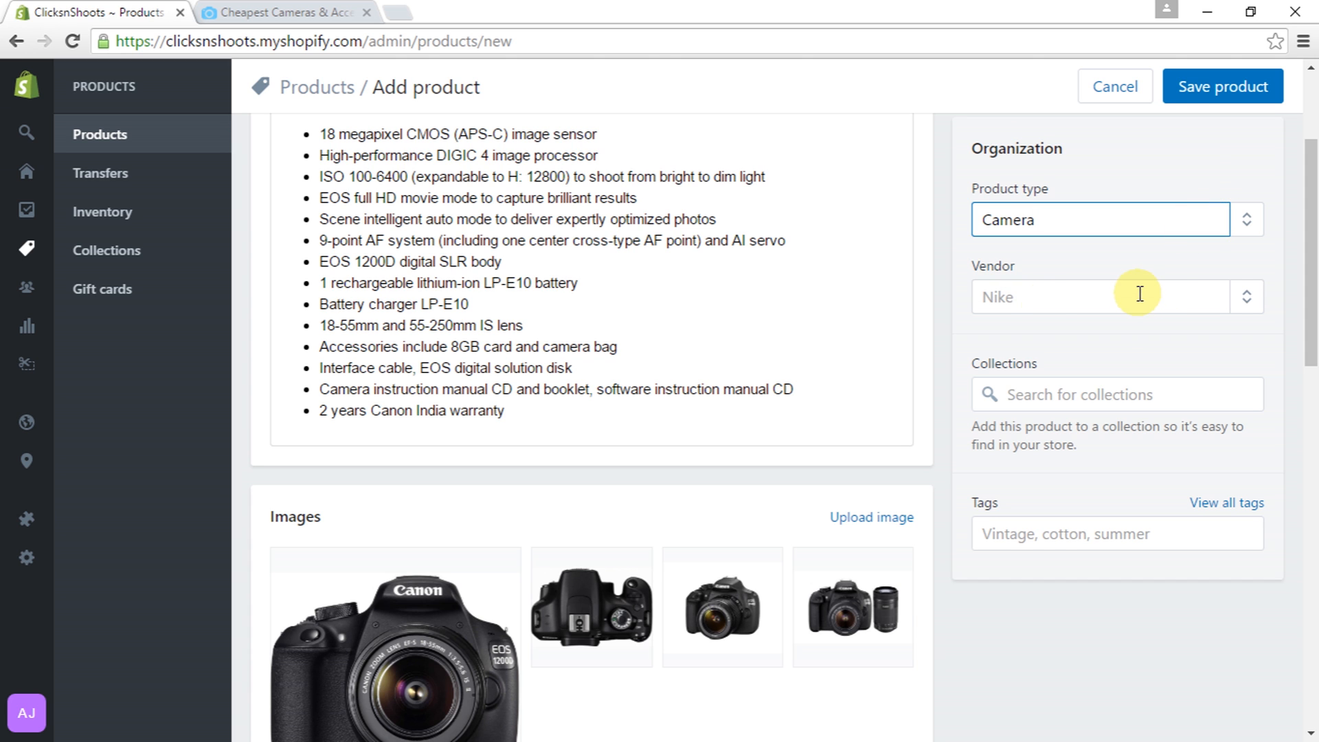
Add Canon as the product's vendor
click(1033, 310)
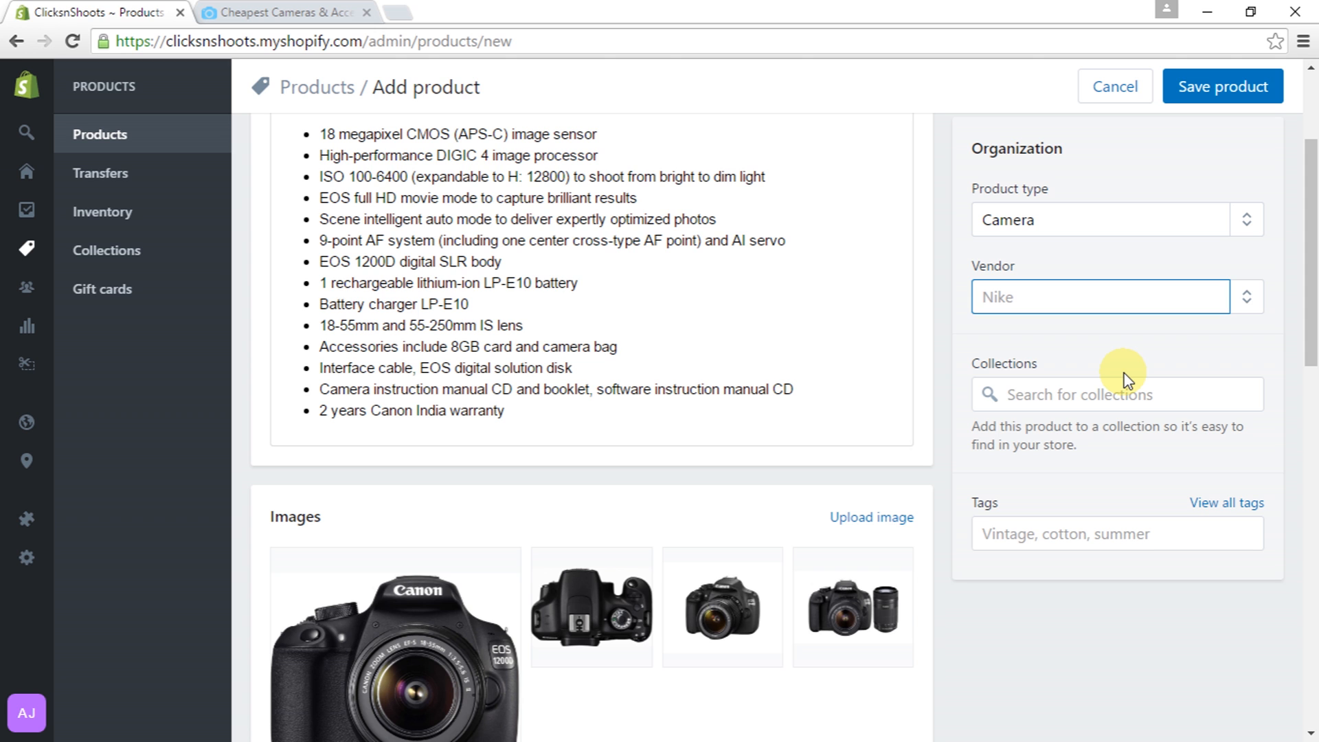
text(Canon)
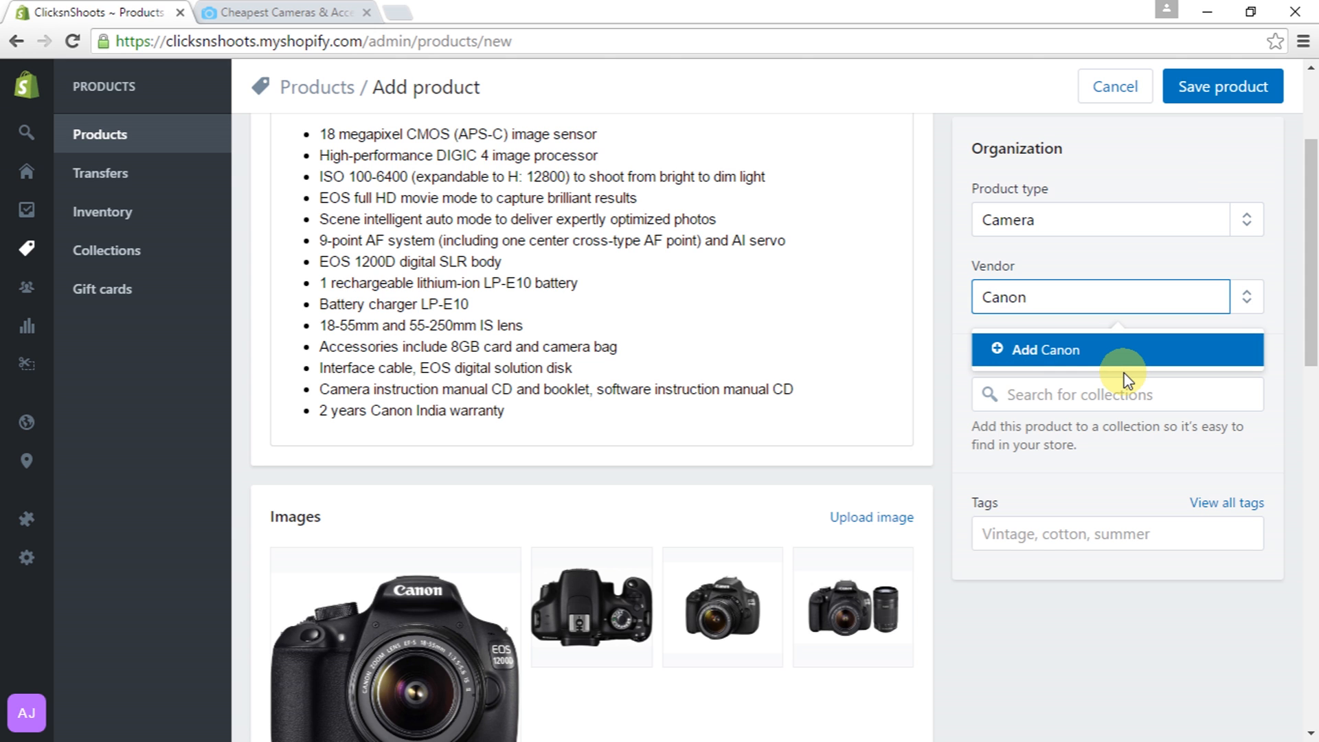
key(Return)
Search the collections for Camera, and save the product in the Home page collection
click(1109, 391)
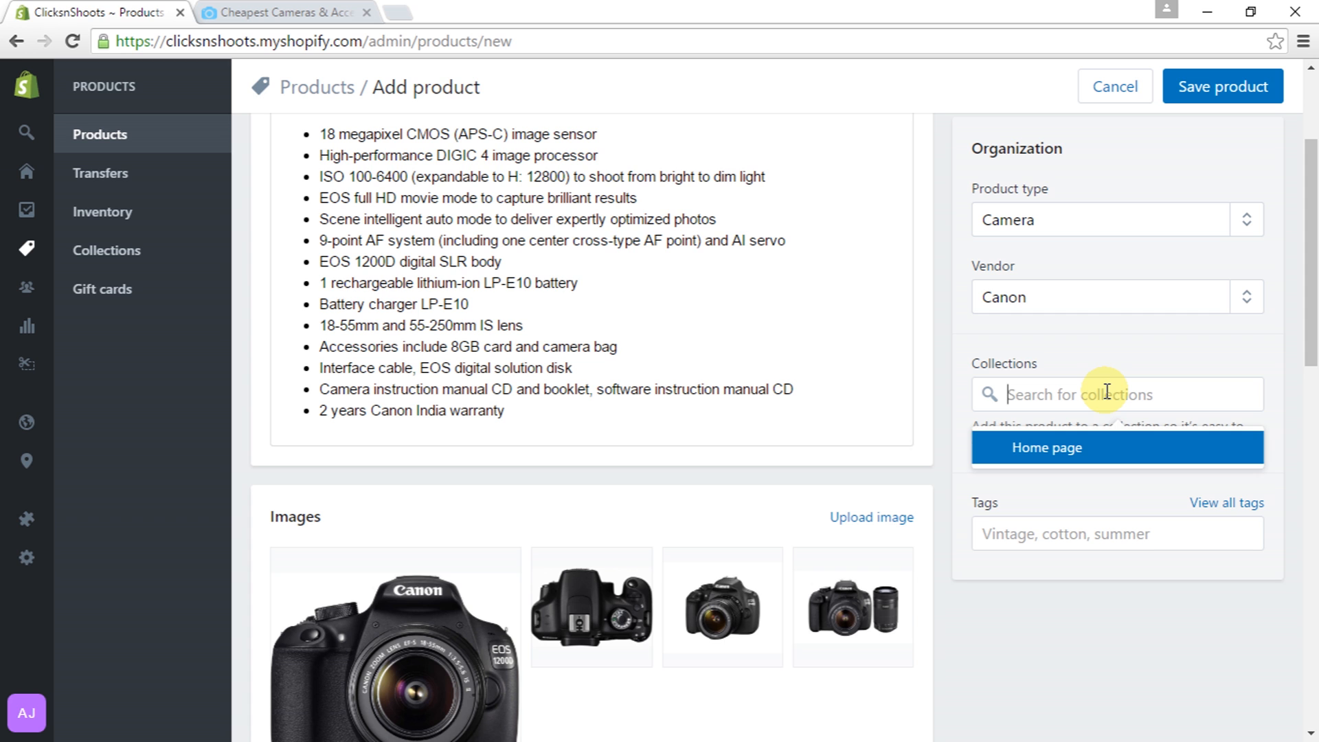
text(camera)
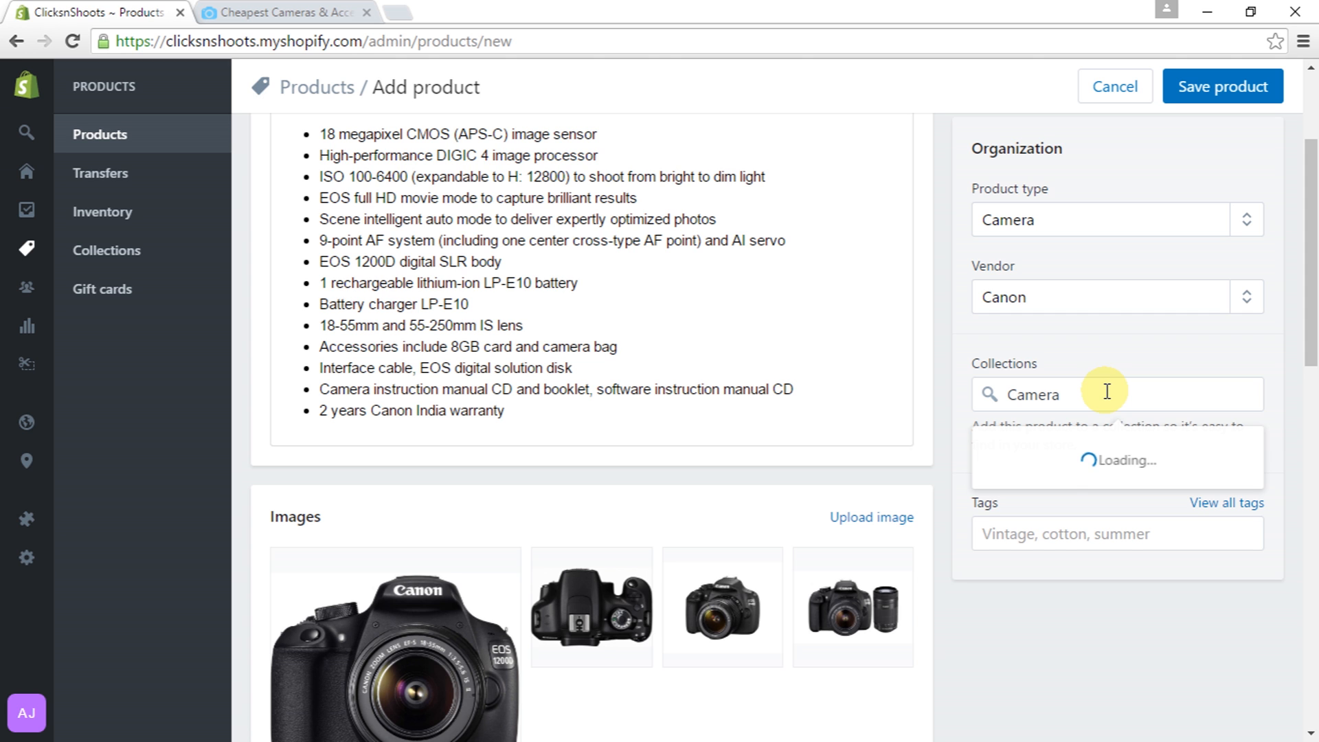
key(Return)
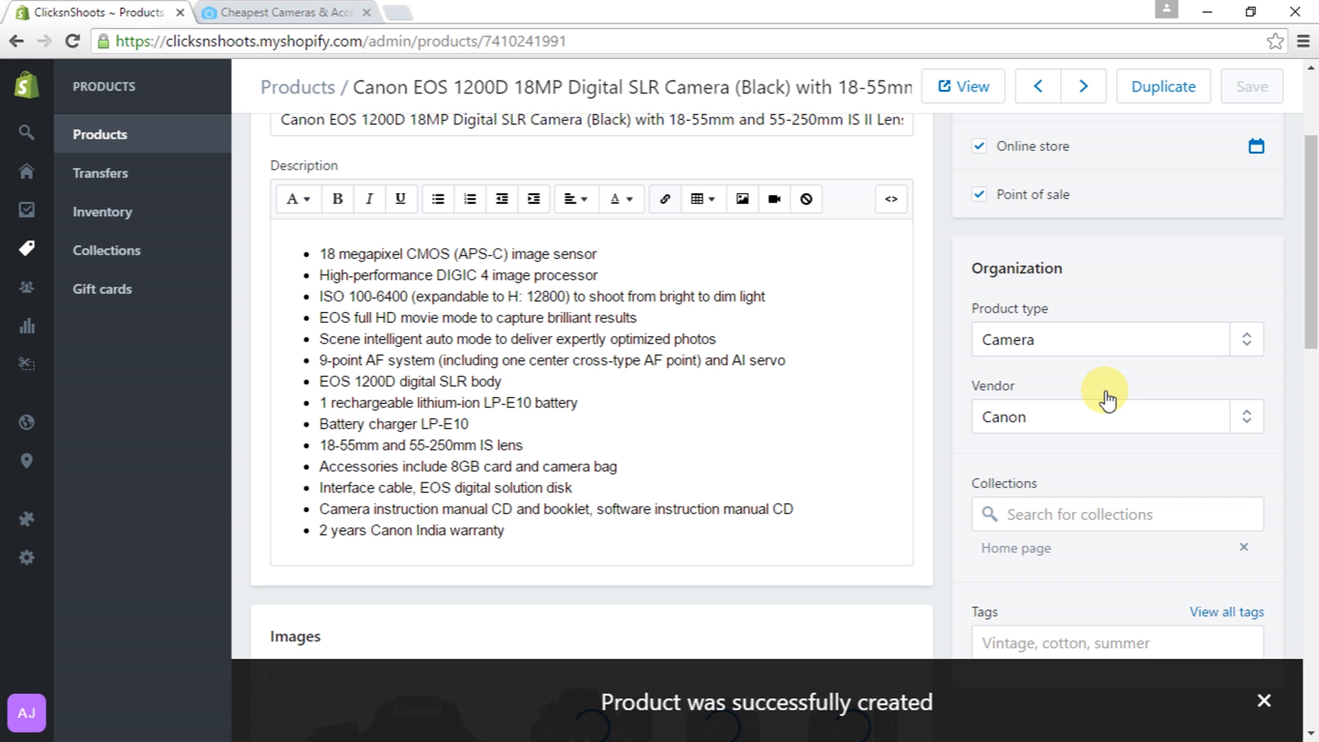
Review the saved product's details and images, and search for a Camera collection again
scroll(728, 384, down, 5)
scroll(727, 384, down, 1)
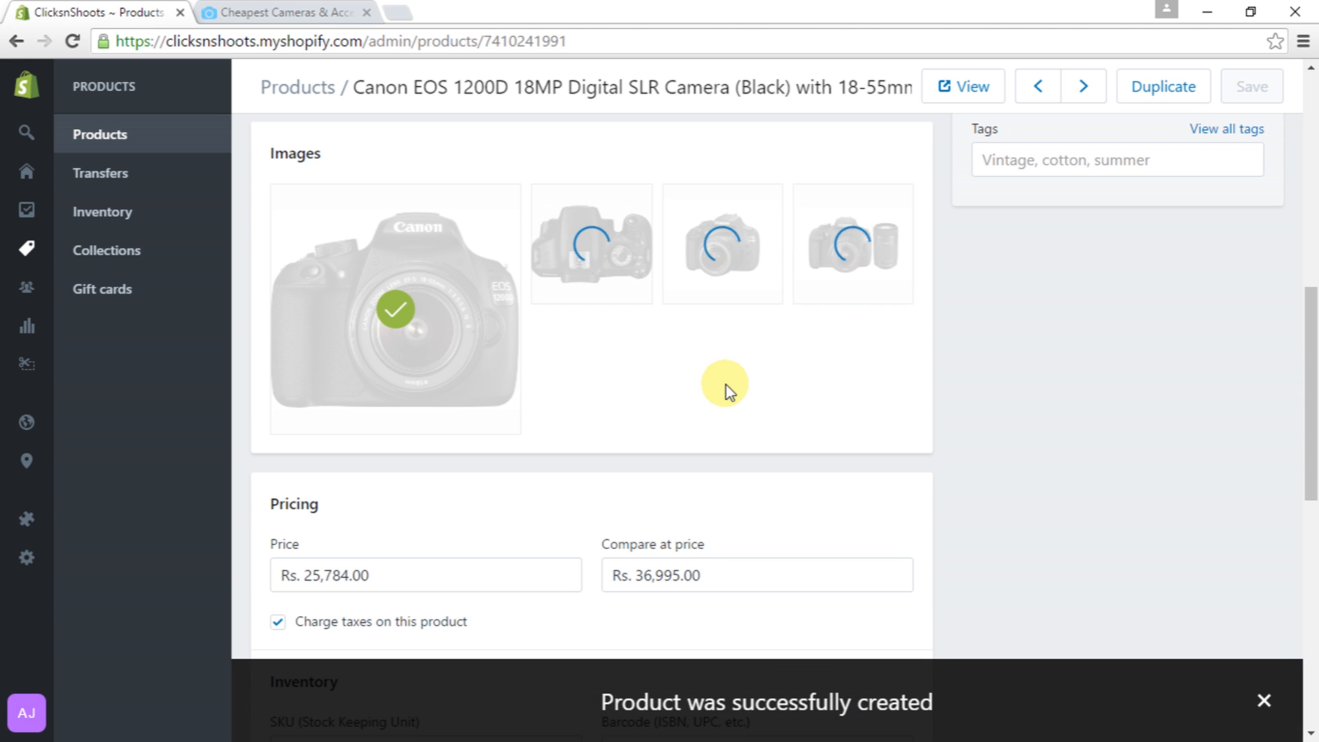
scroll(727, 383, up, 6)
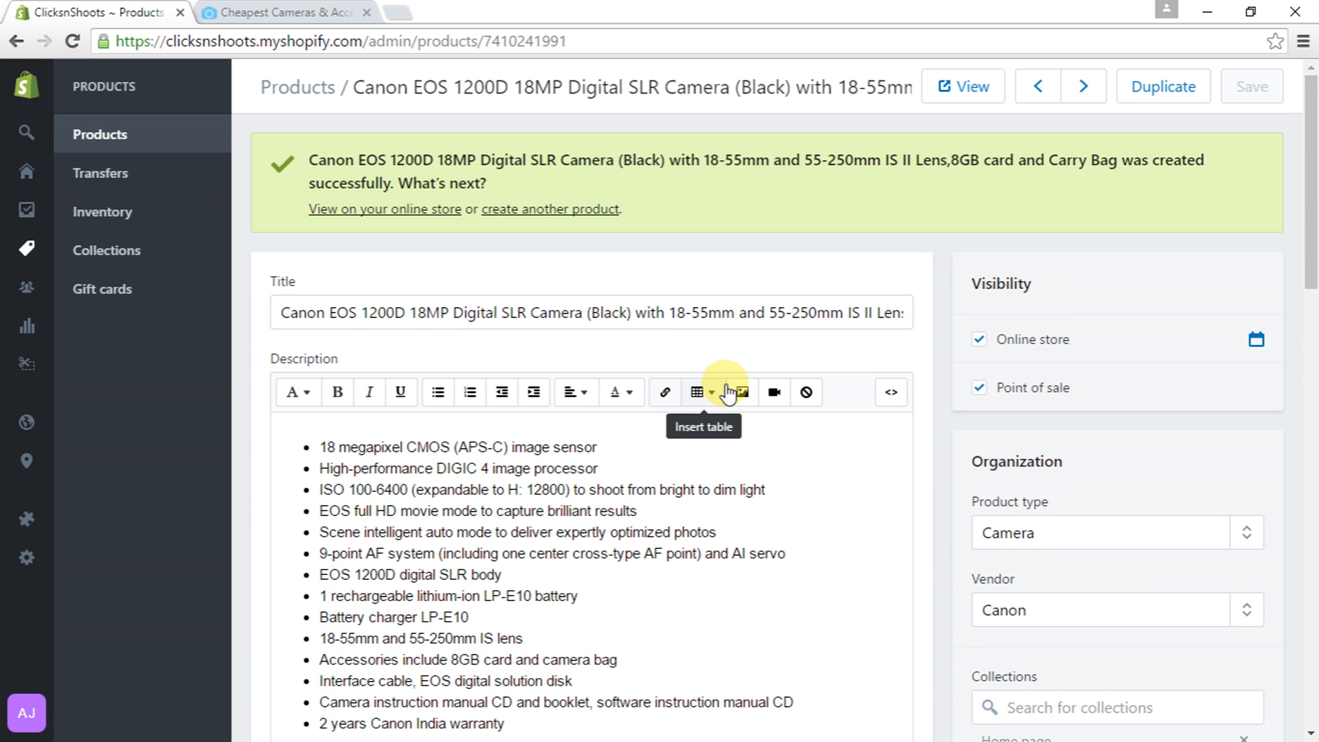
scroll(727, 394, down, 4)
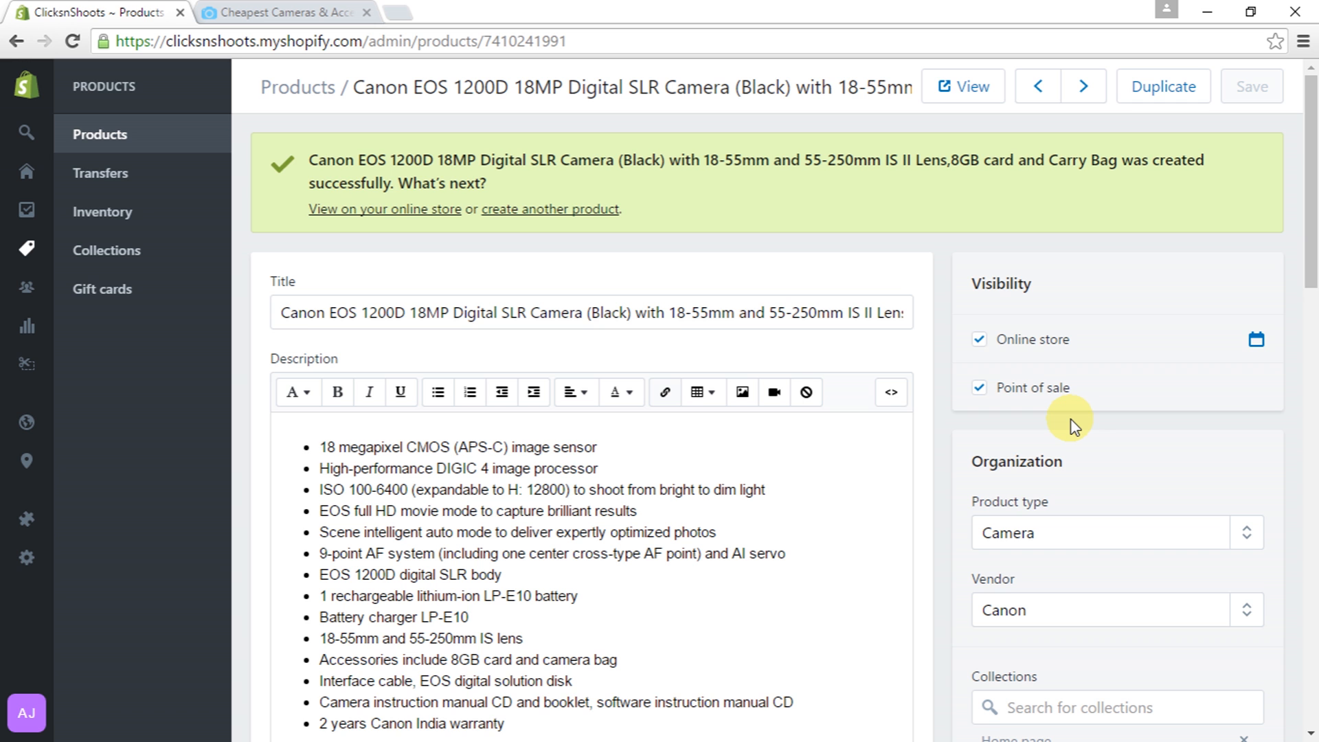
scroll(1075, 424, down, 3)
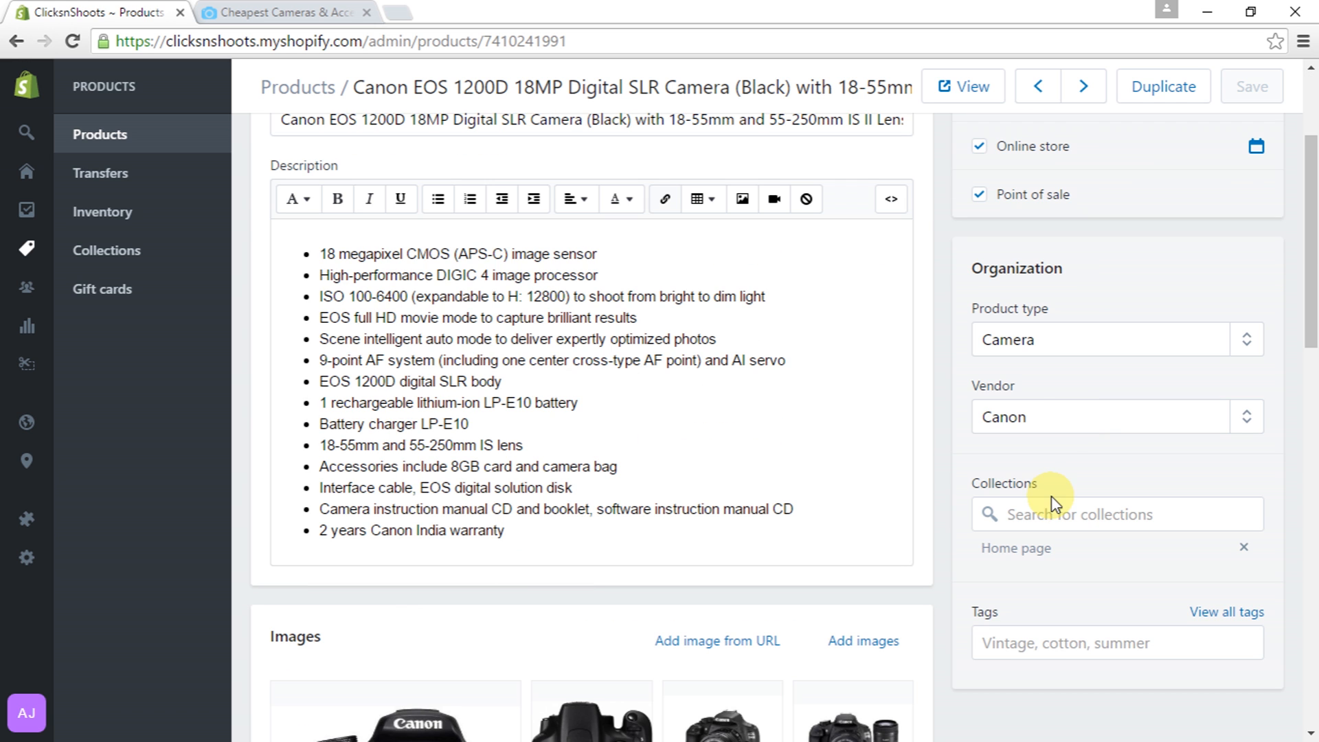
scroll(923, 457, down, 3)
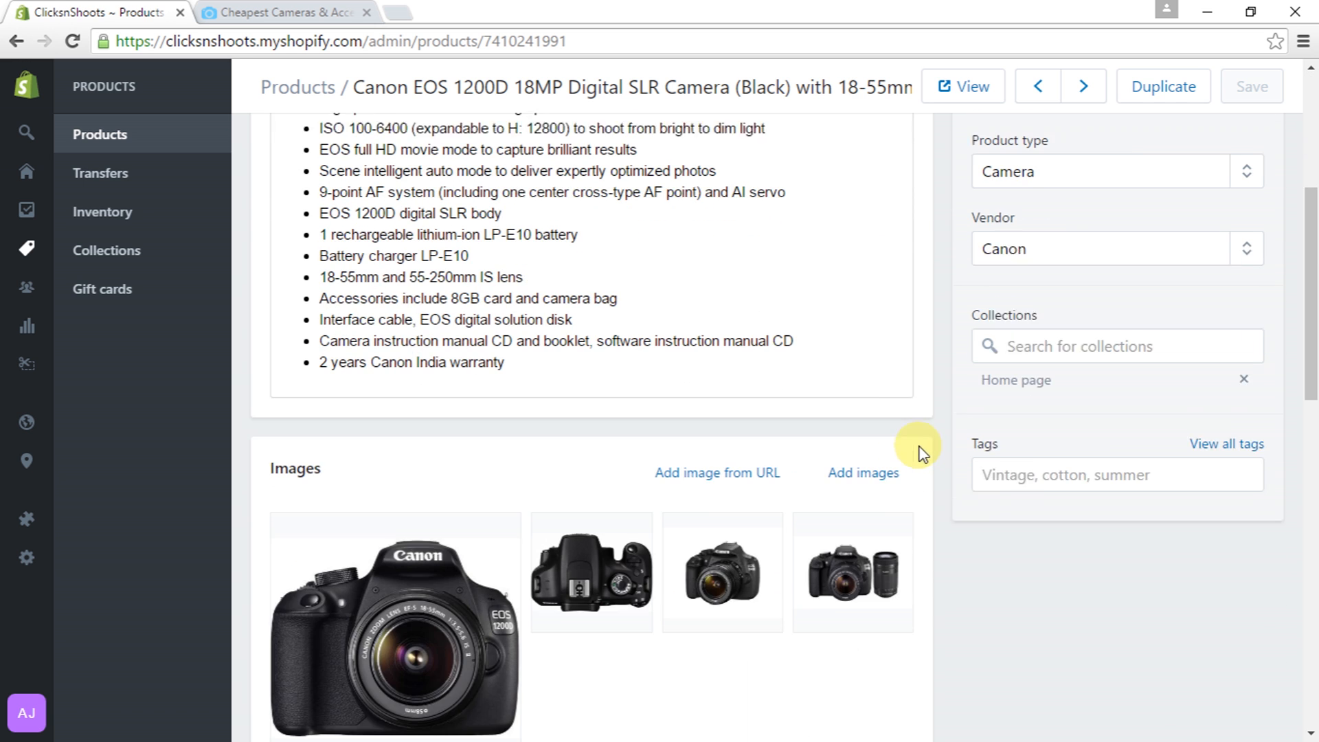
click(1058, 321)
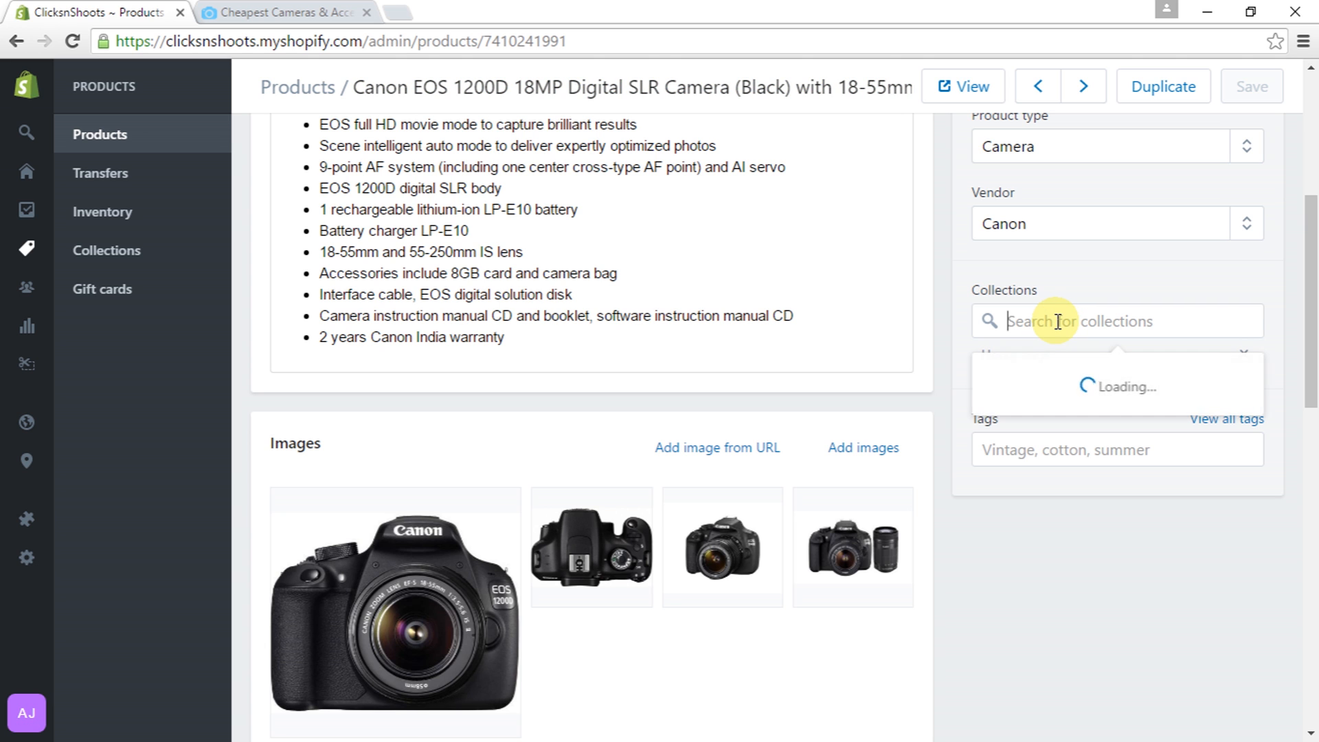
text(Ca)
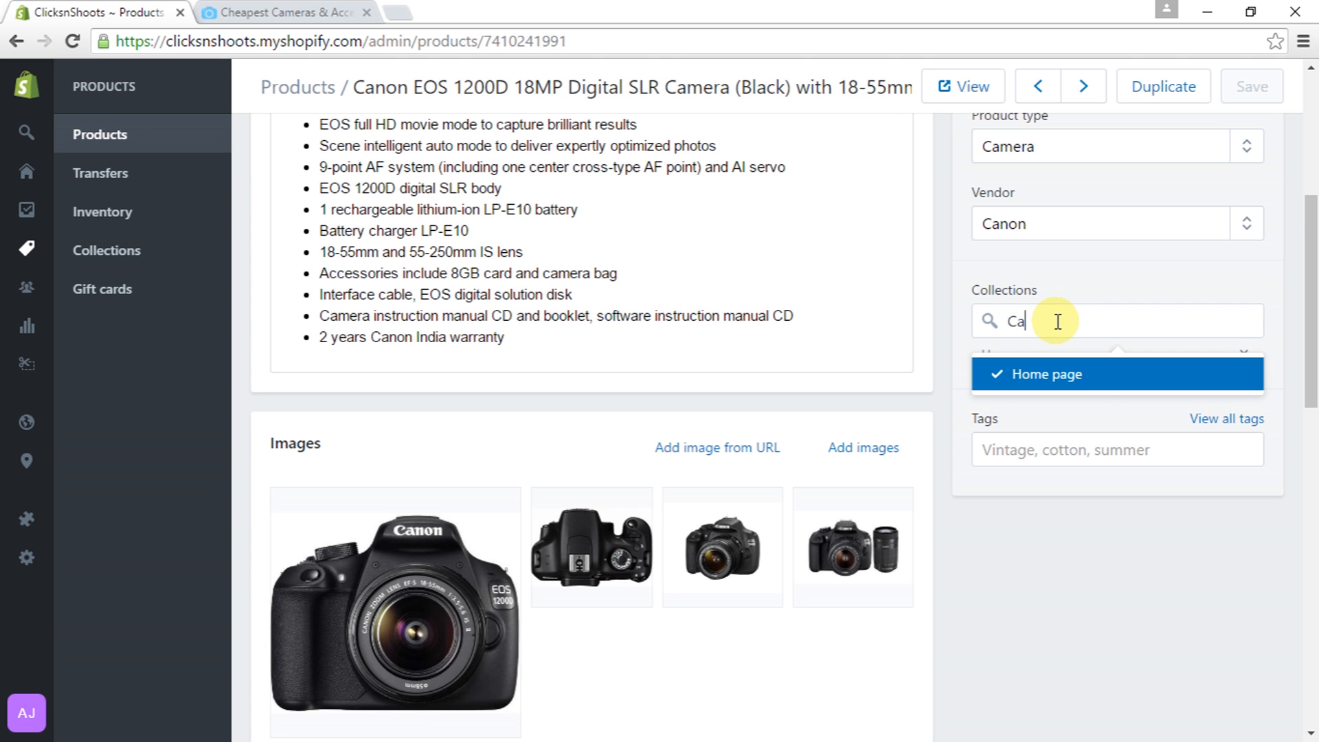
text(mera)
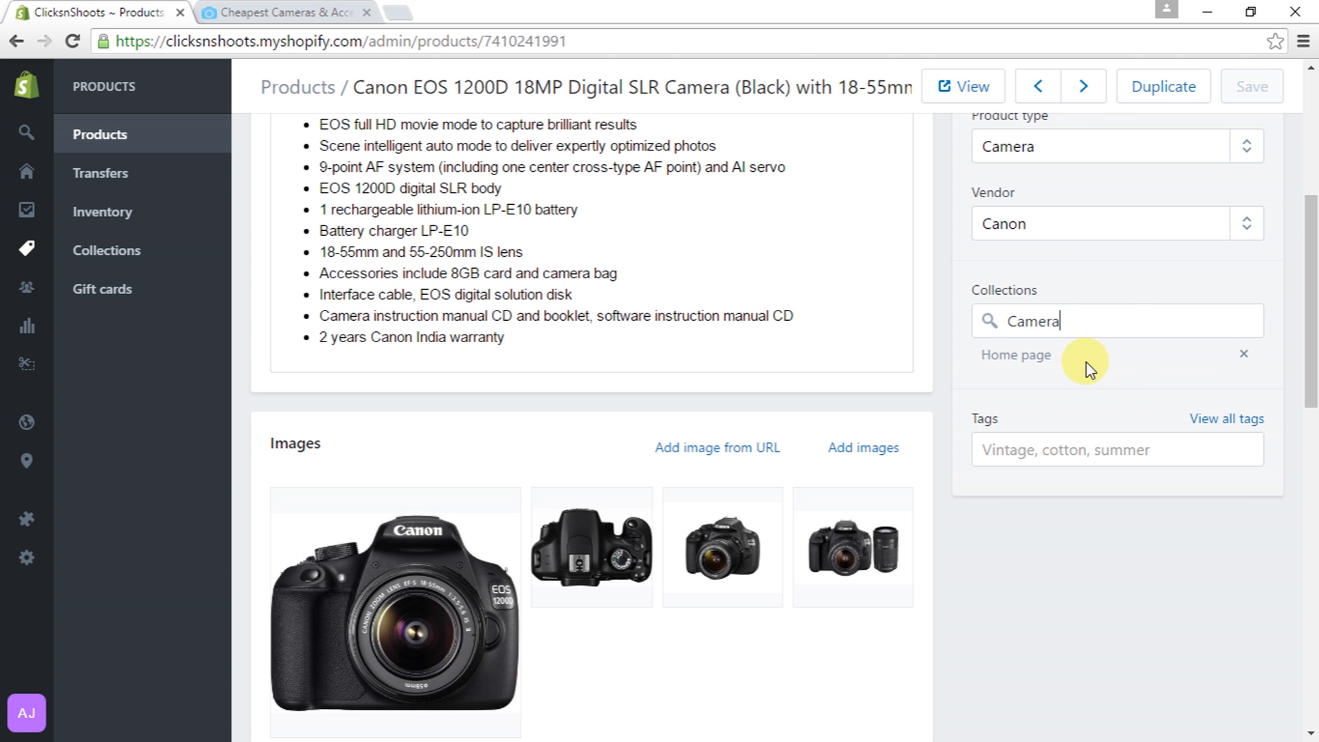
double_click(1090, 327)
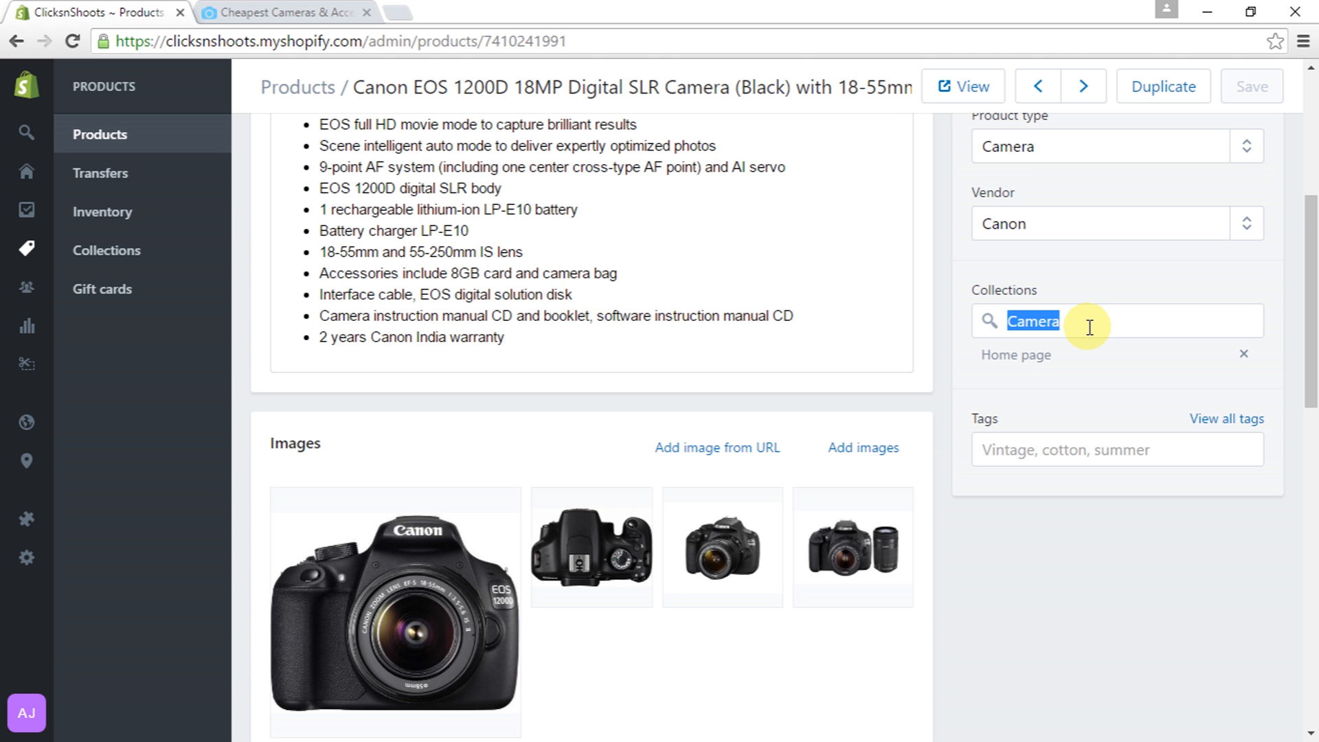
drag(999, 329, 1100, 361)
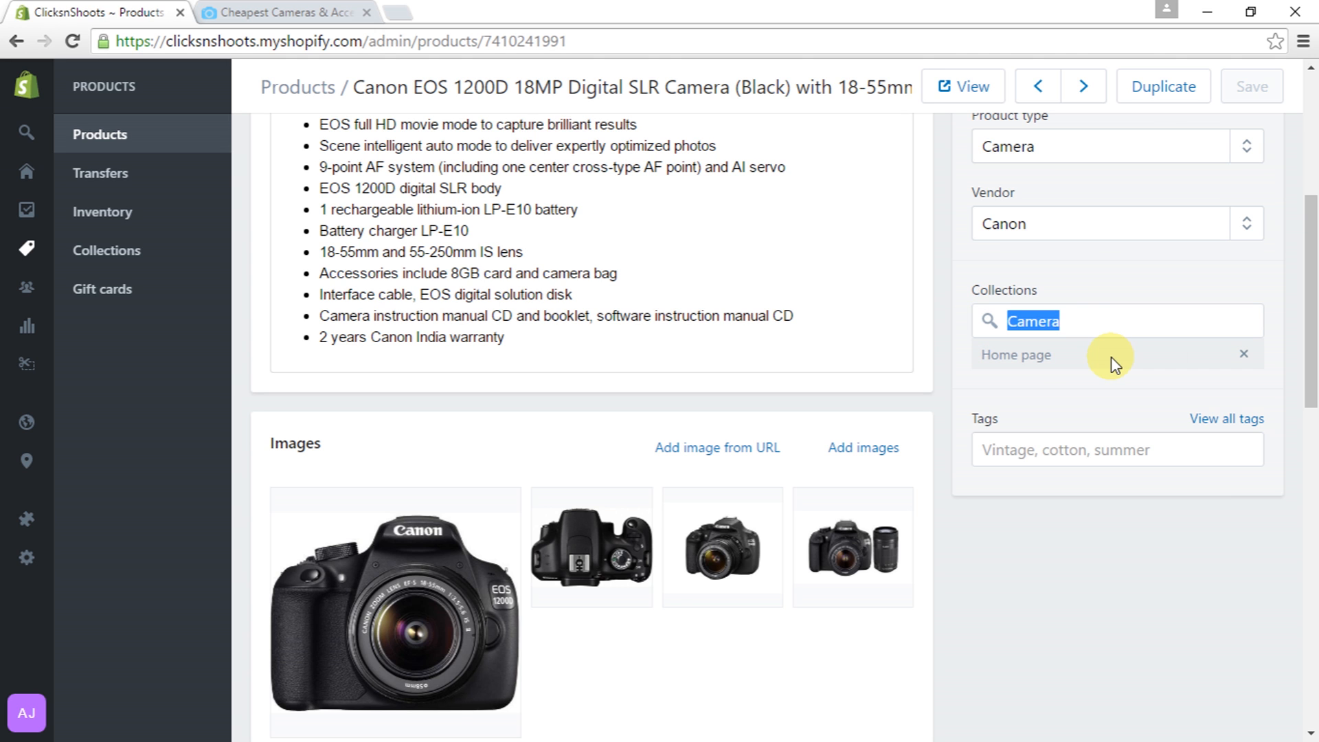
Add the tag Canon to the Canon EOS 1200D product
click(1091, 451)
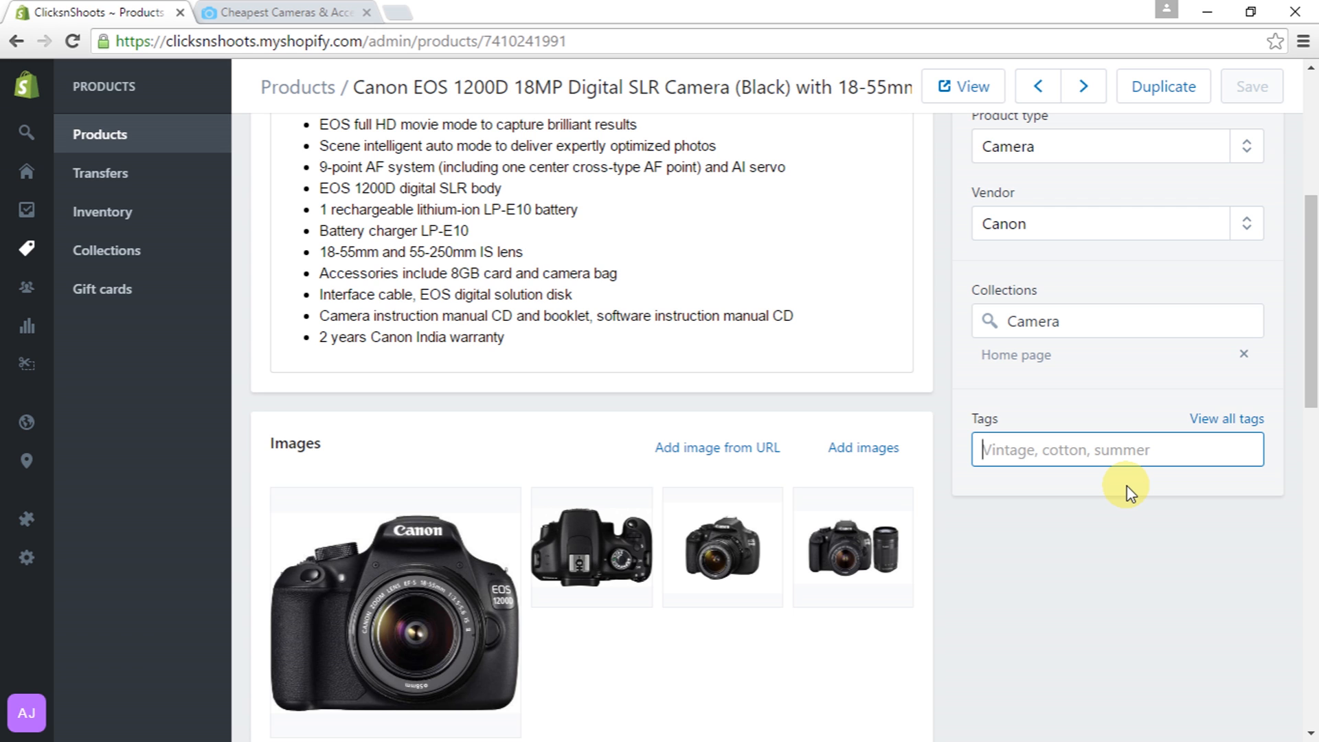
text(Canon)
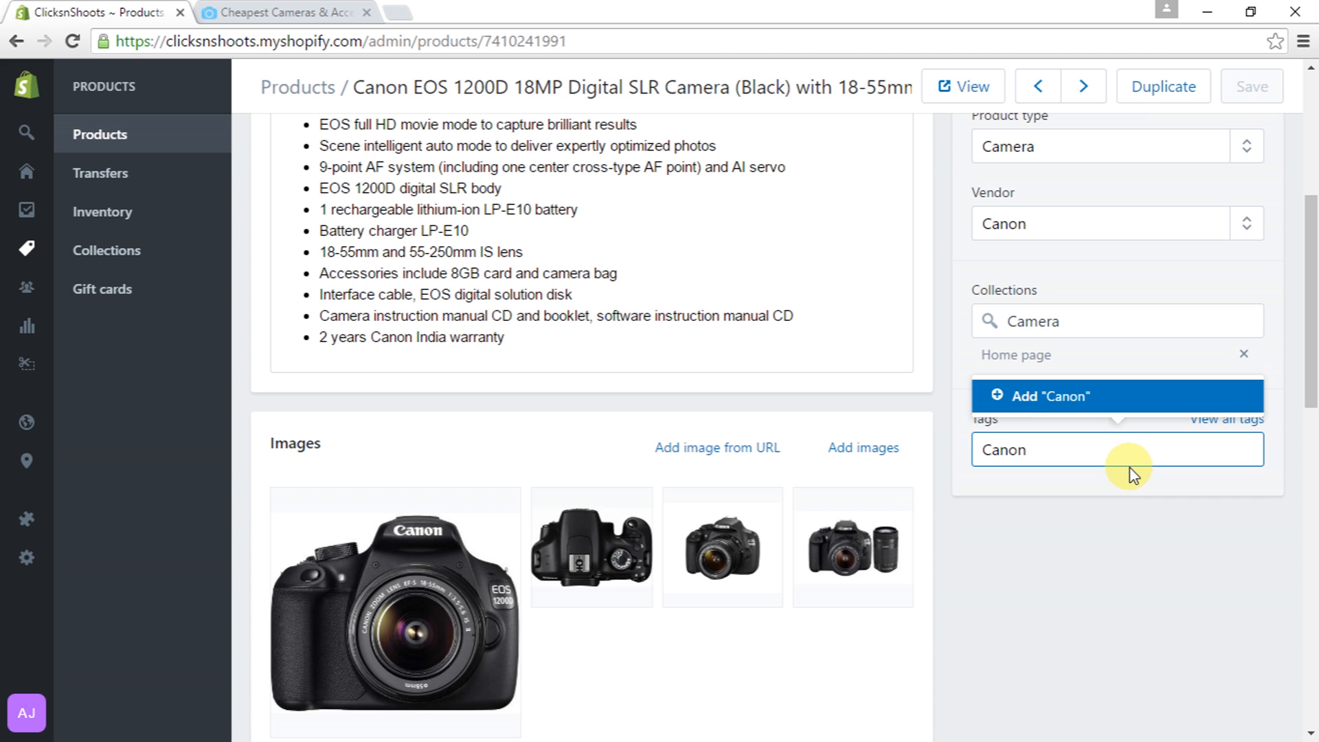
click(1024, 397)
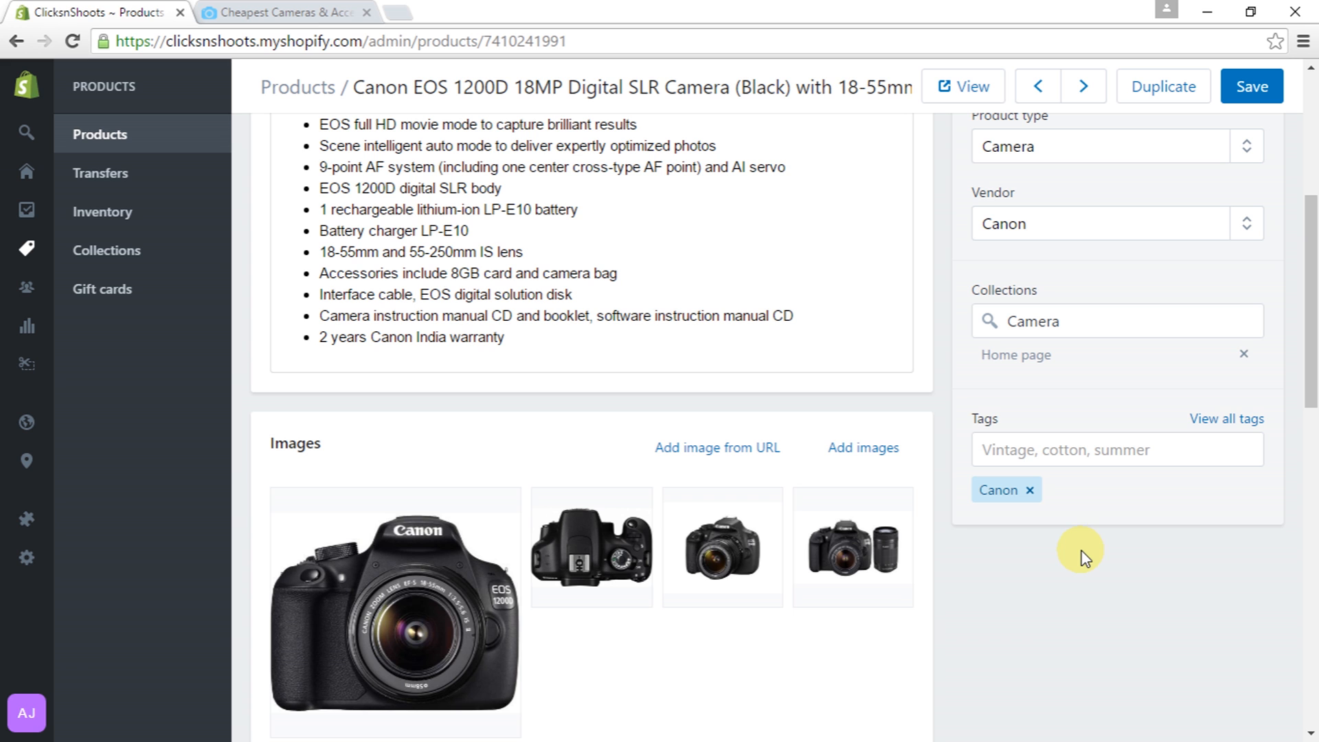
Remove the product from the Home page collection
double_click(1062, 322)
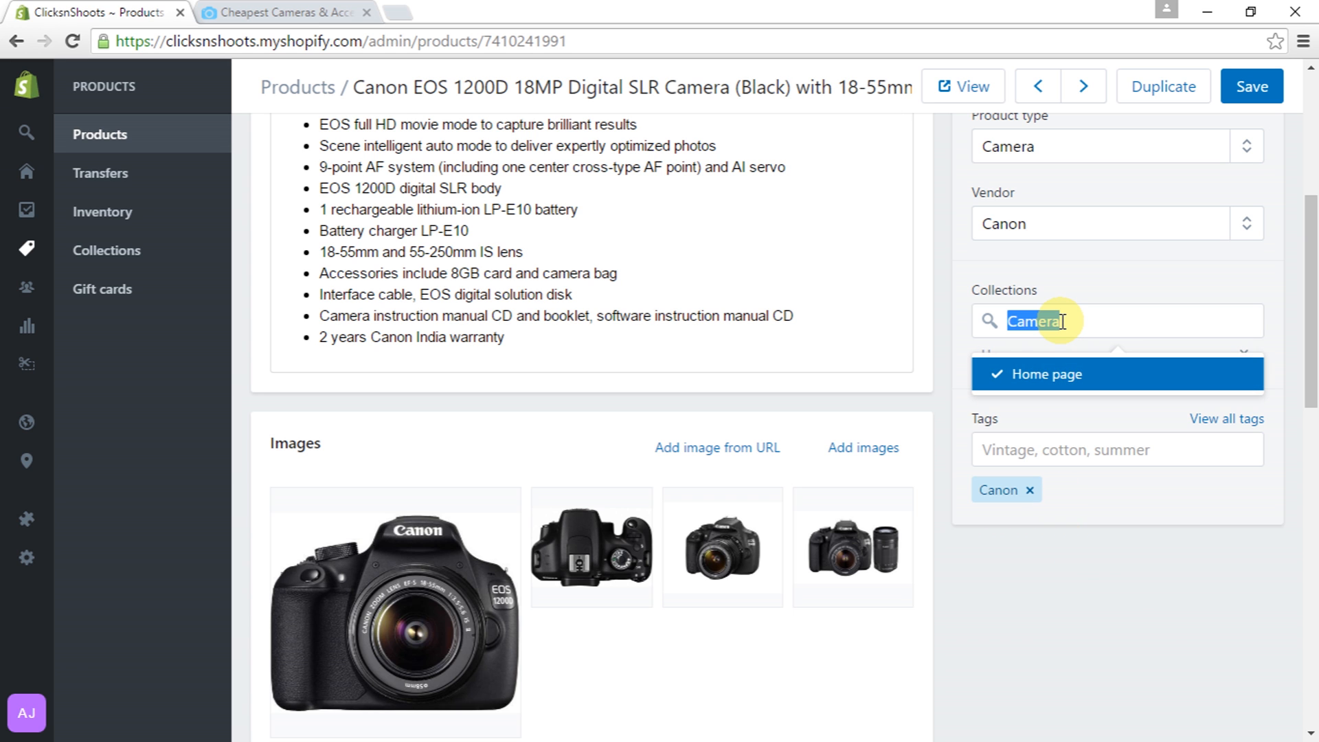
click(1036, 374)
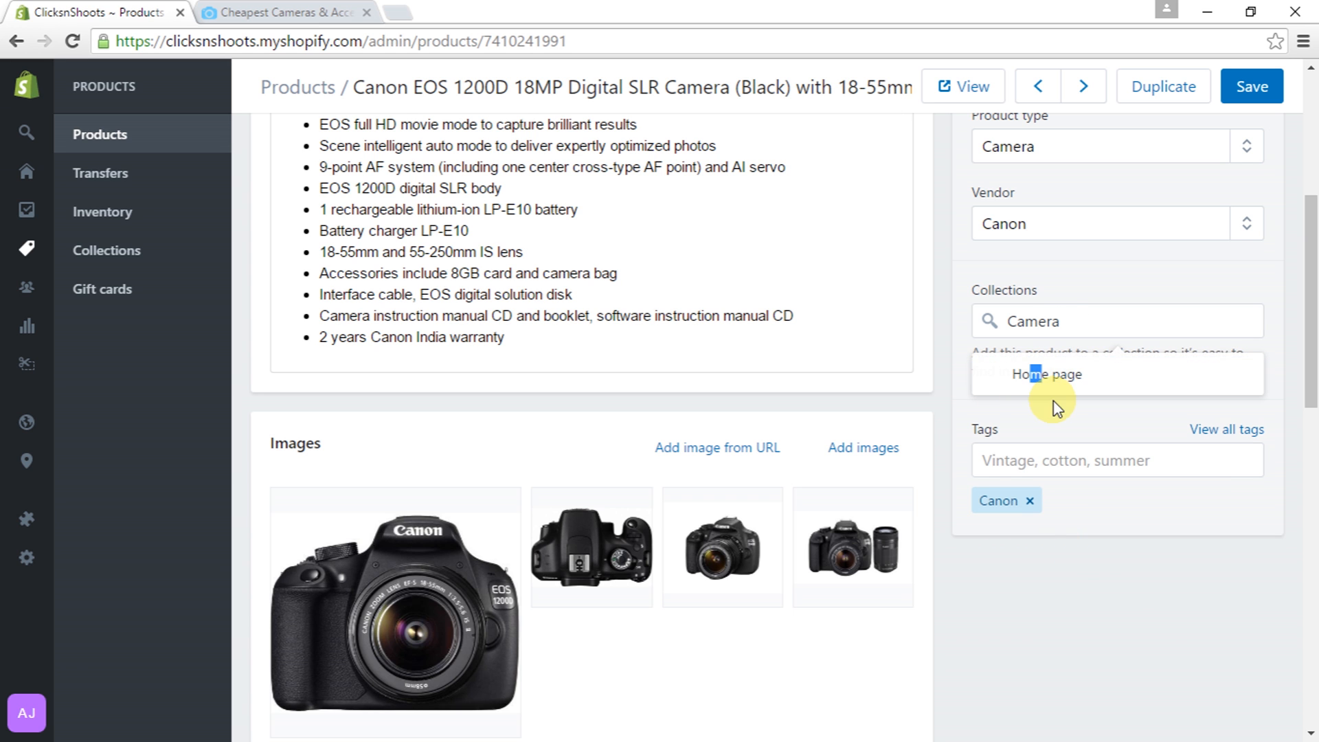
double_click(1067, 321)
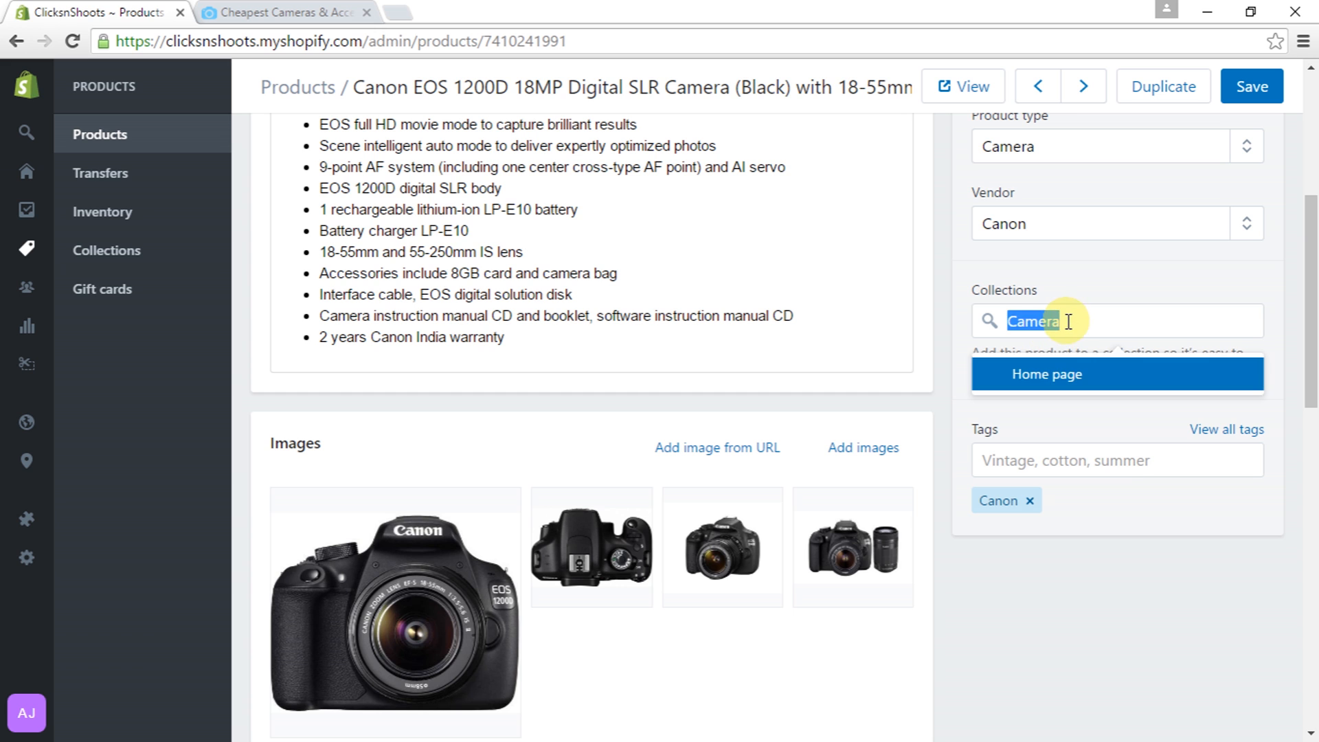
click(1120, 504)
Add the tags DSLR and Brand_Canon to the product
click(1072, 460)
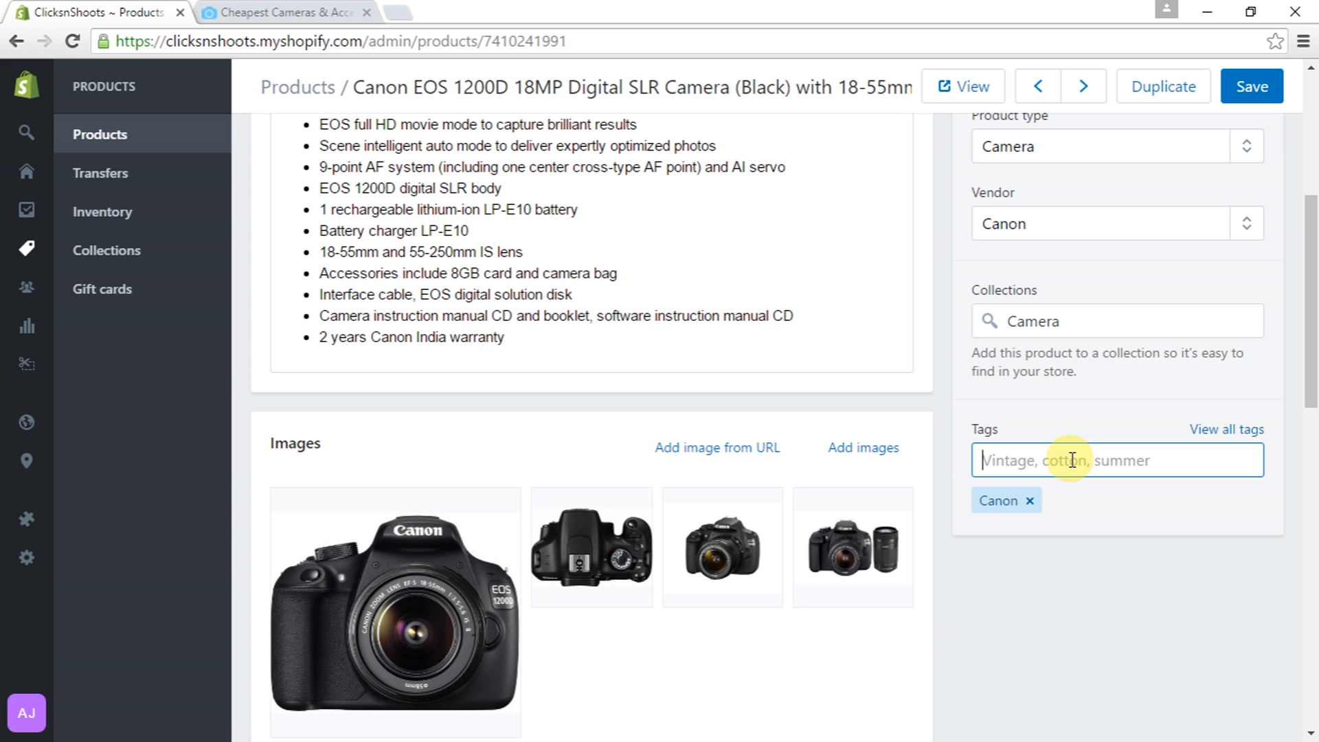
text(DSLR)
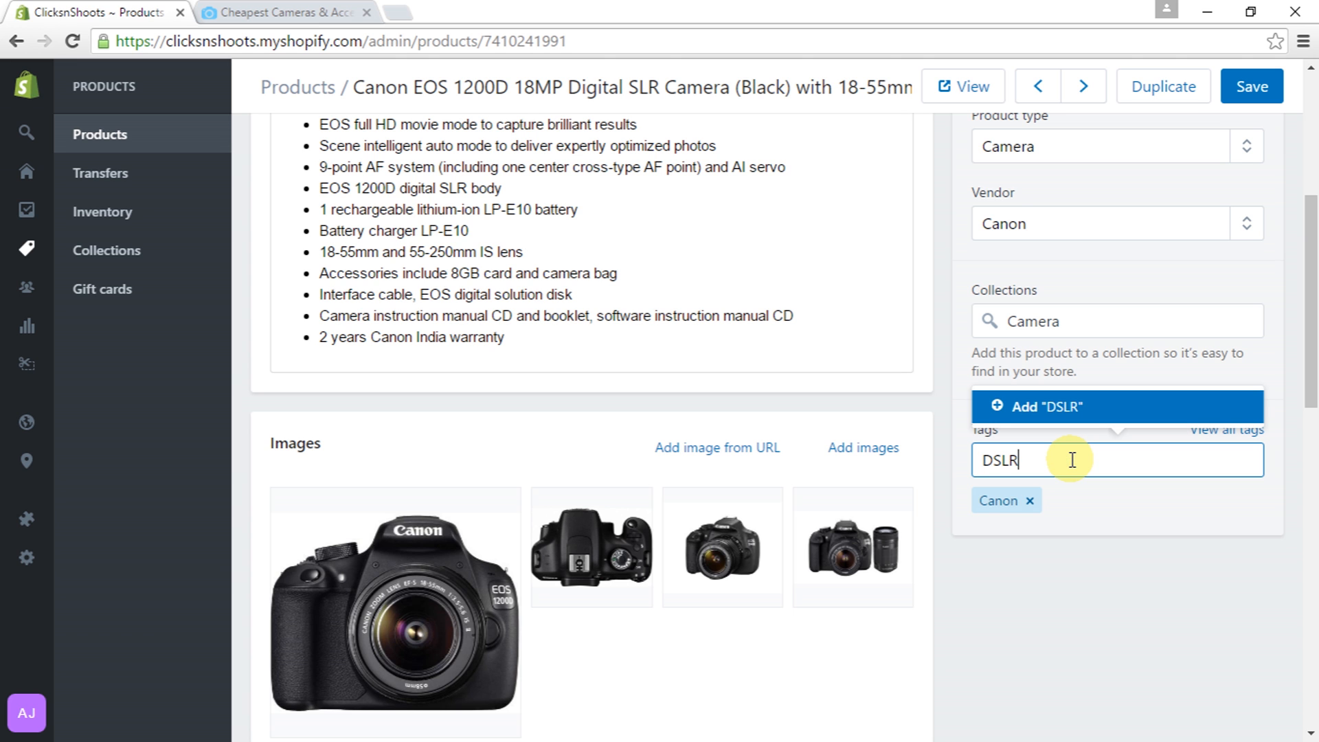
click(1017, 406)
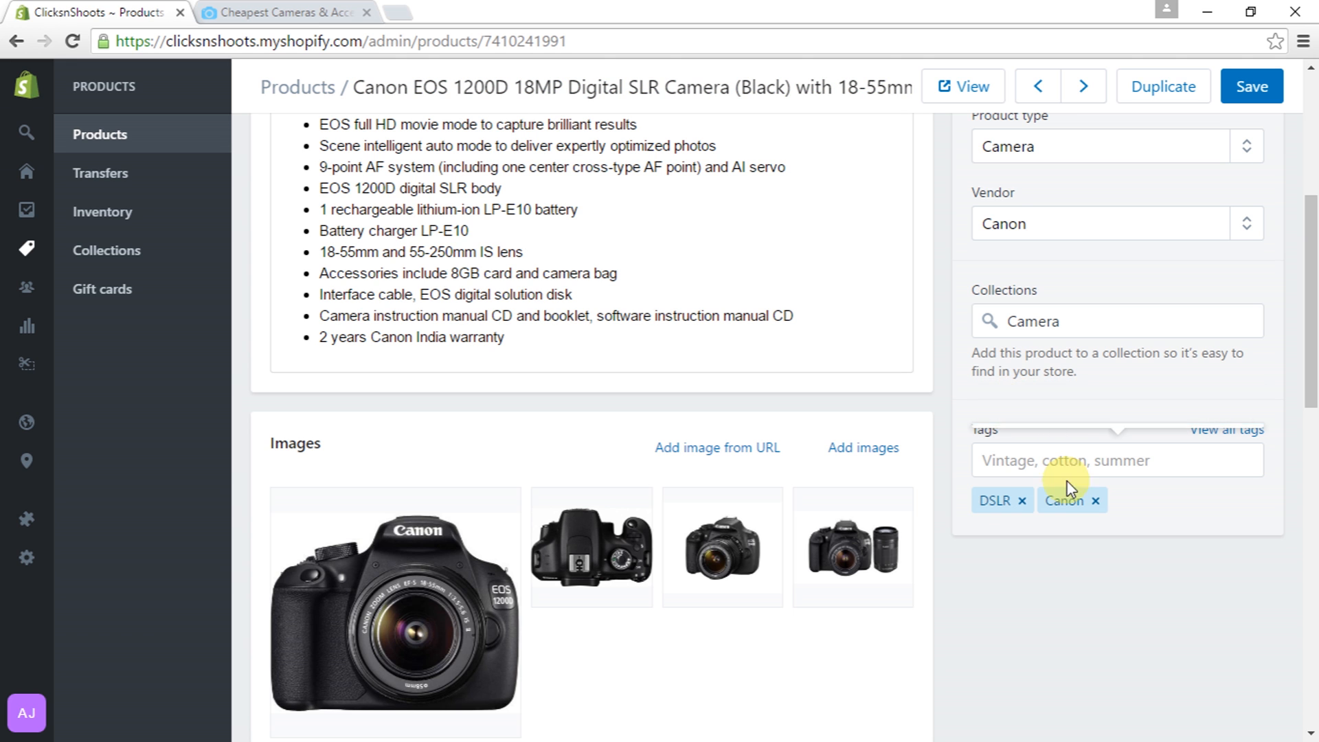
click(1053, 459)
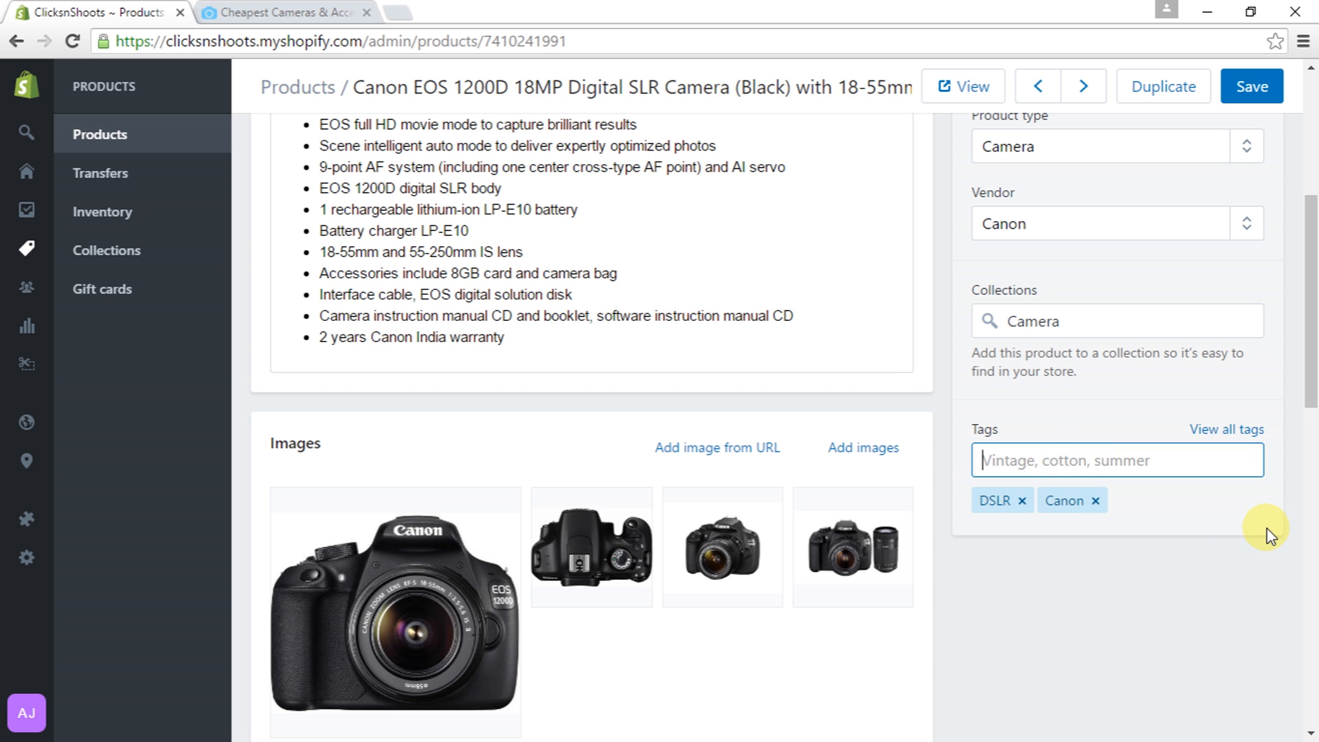
text(Brand_)
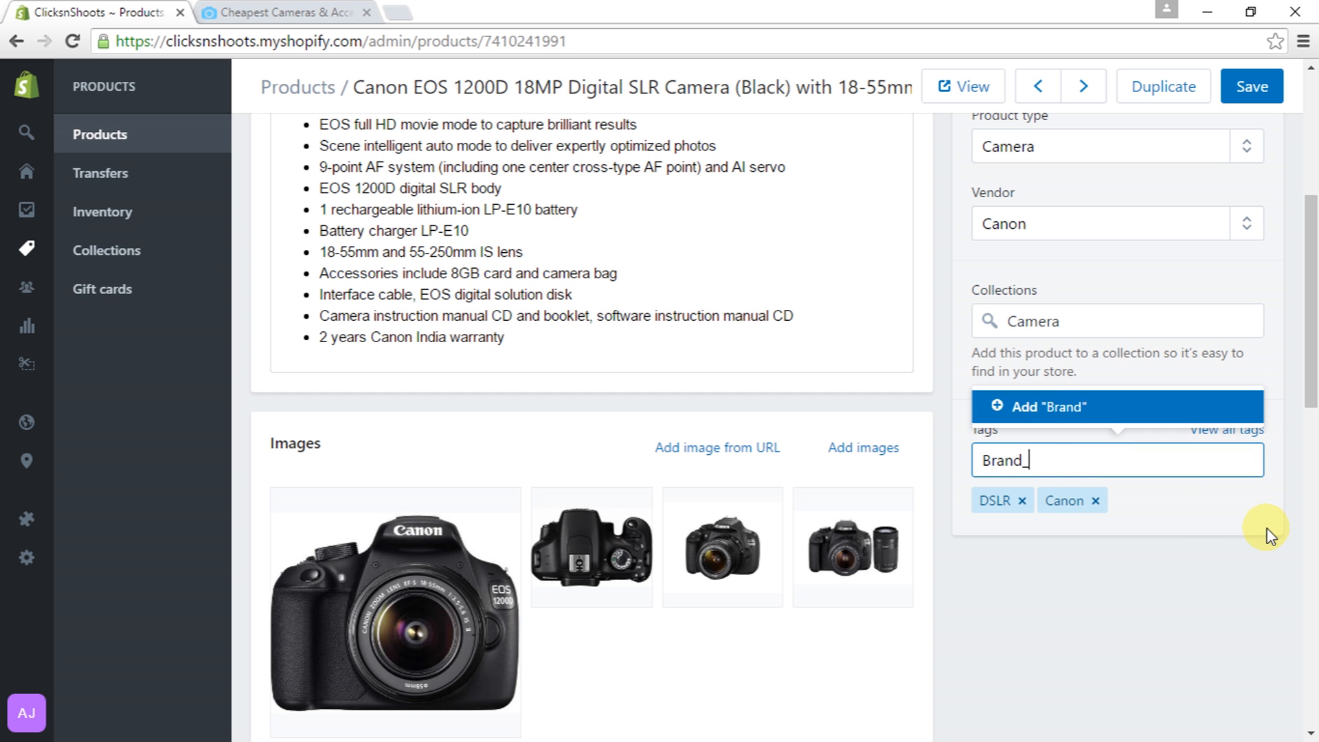
text(Canon)
key(Return)
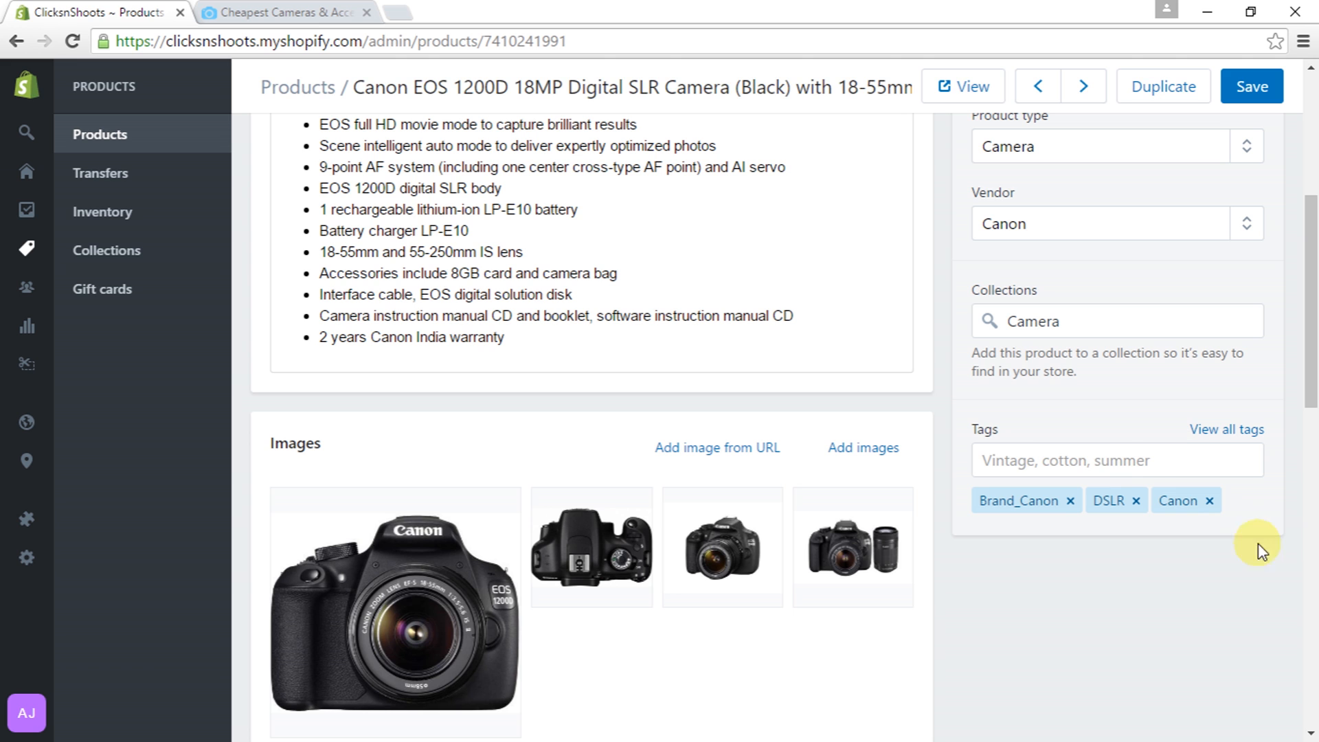
Add the tag Type_DSLR to the product
text(Re)
key(BackSpace)
key(BackSpace)
text(Type_DSLR)
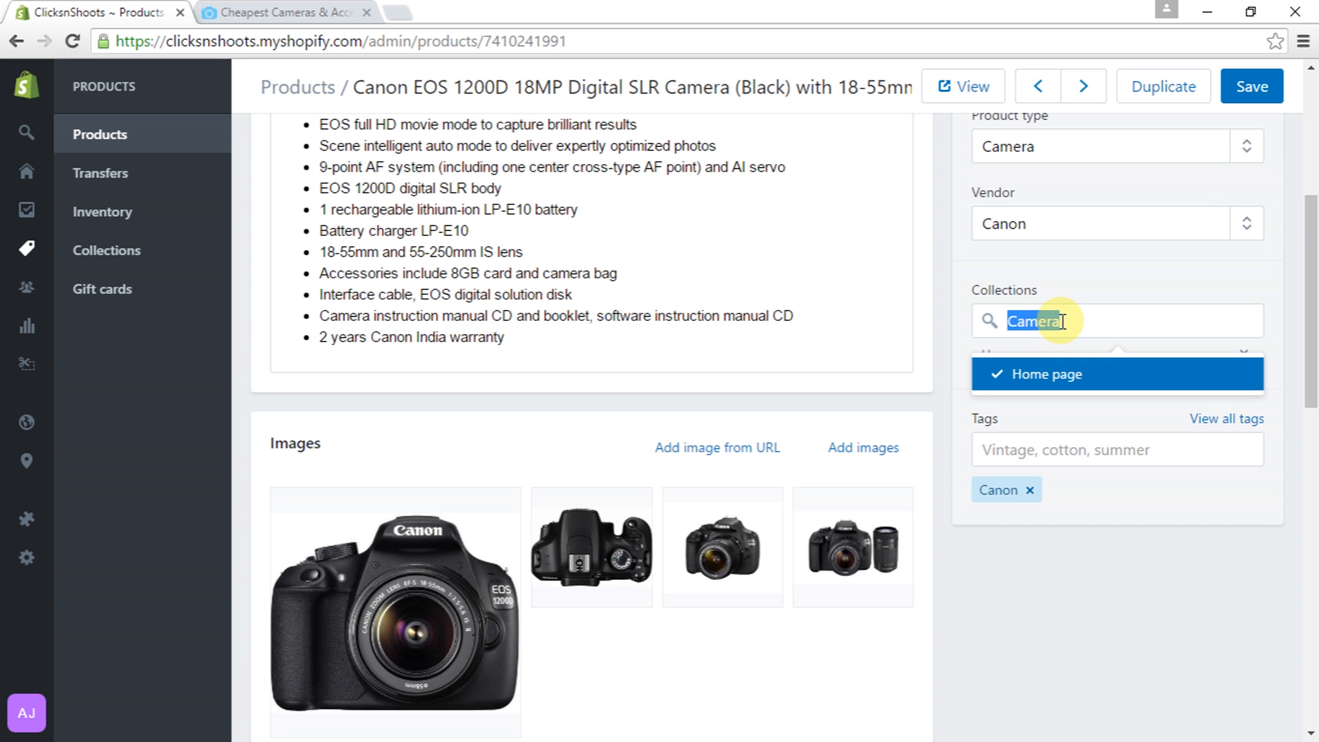
Add the tag "Resolution_18 Megapixel" to the product and save the product
click(628, 247)
scroll(628, 247, up, 2)
click(1071, 558)
text(Resolut)
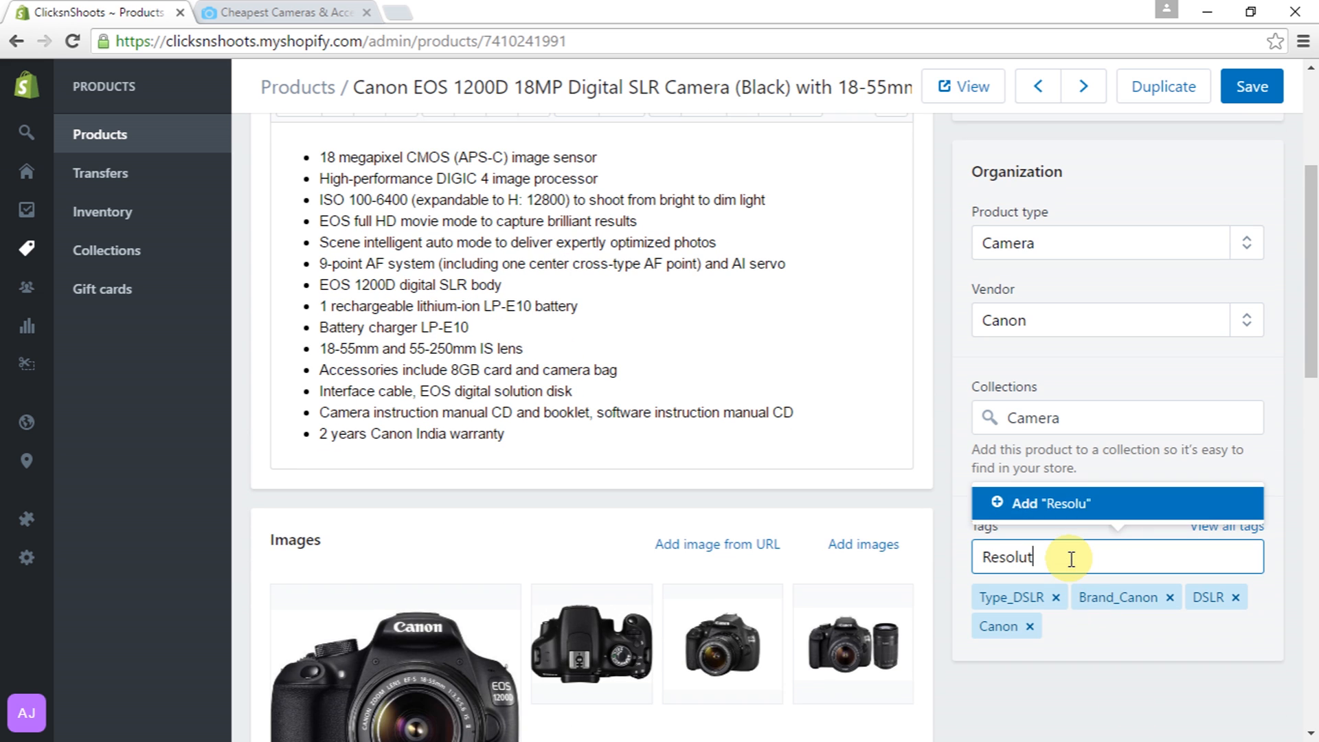
text(ion_18 Megapixel)
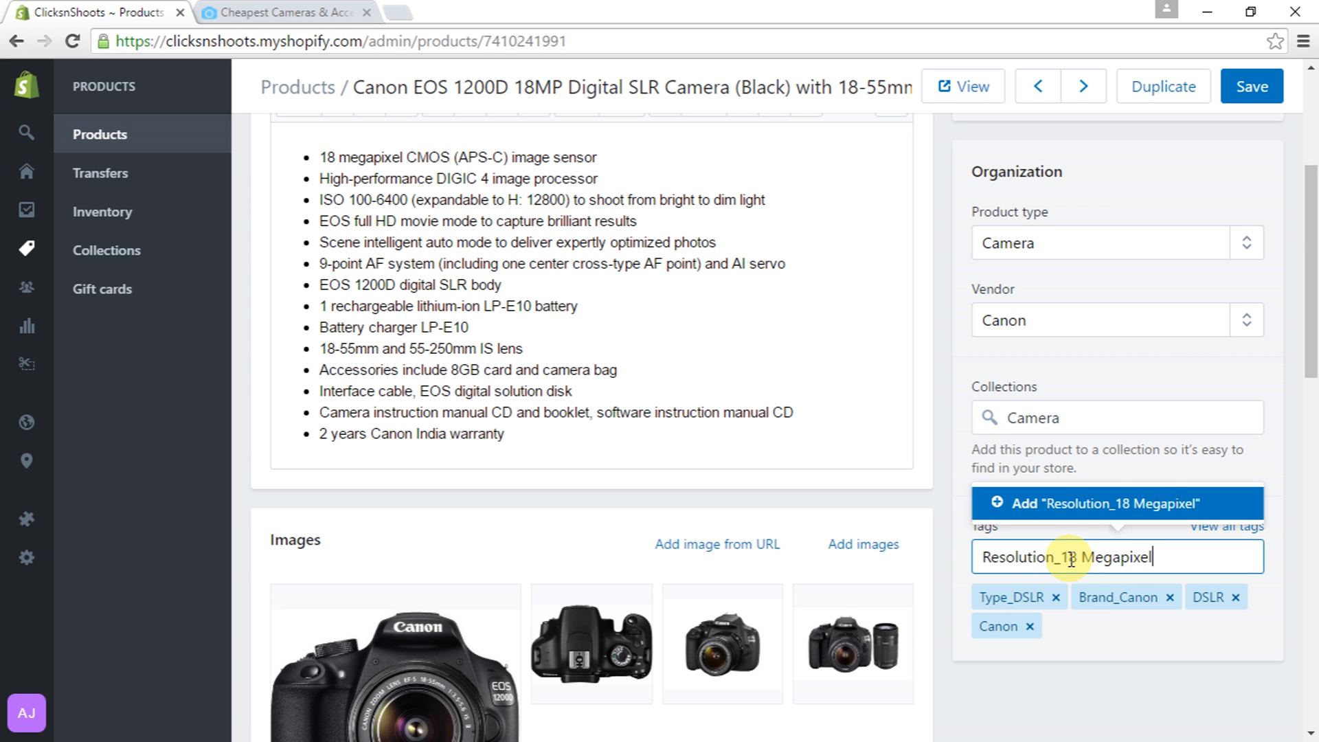
click(1038, 504)
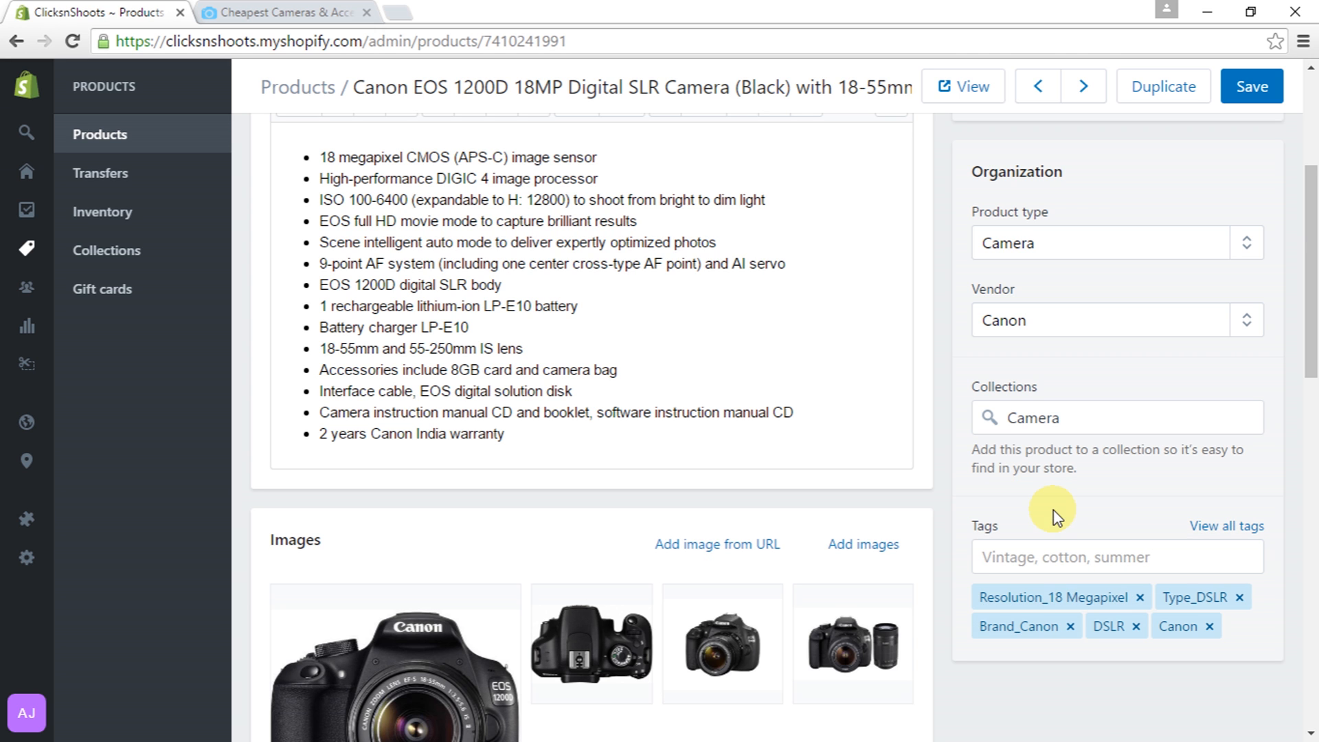
scroll(1010, 492, down, 3)
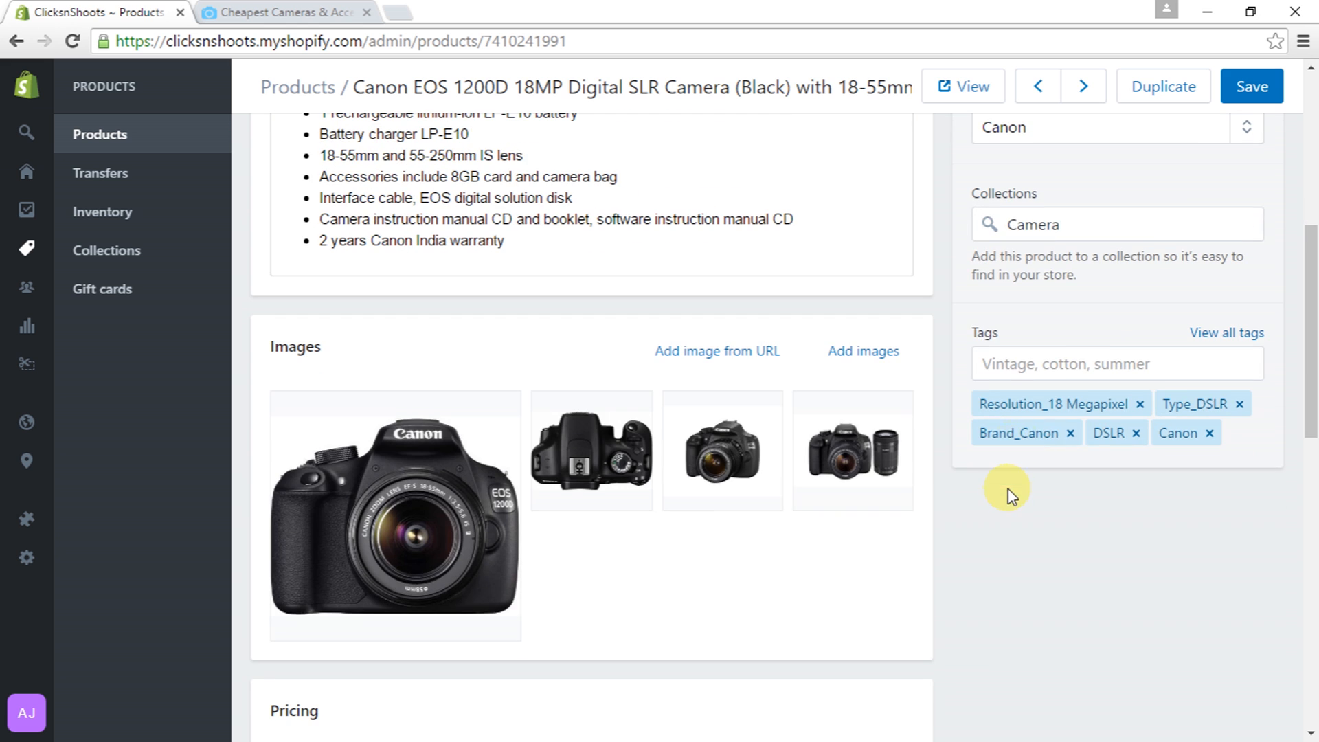
click(1256, 84)
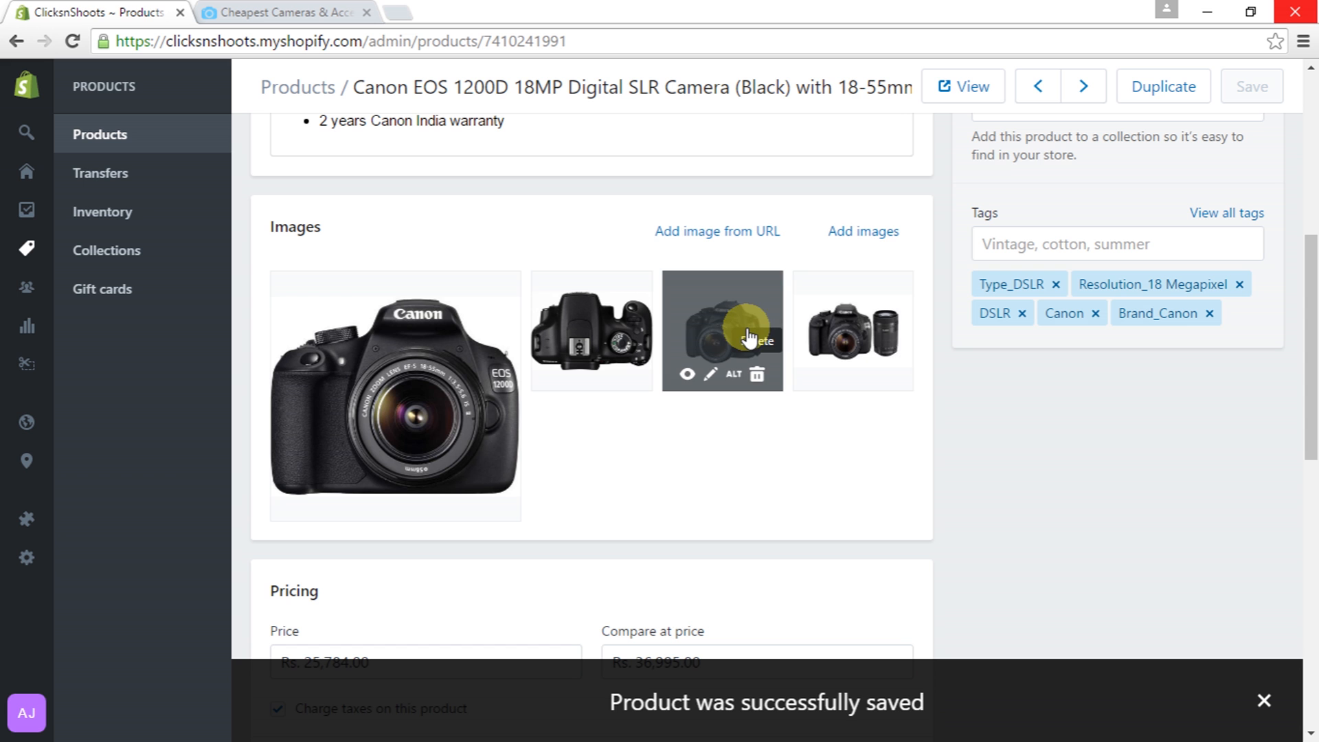
Add the tag Camera to the product, save it, and dismiss the notification
scroll(1058, 444, up, 3)
click(1040, 440)
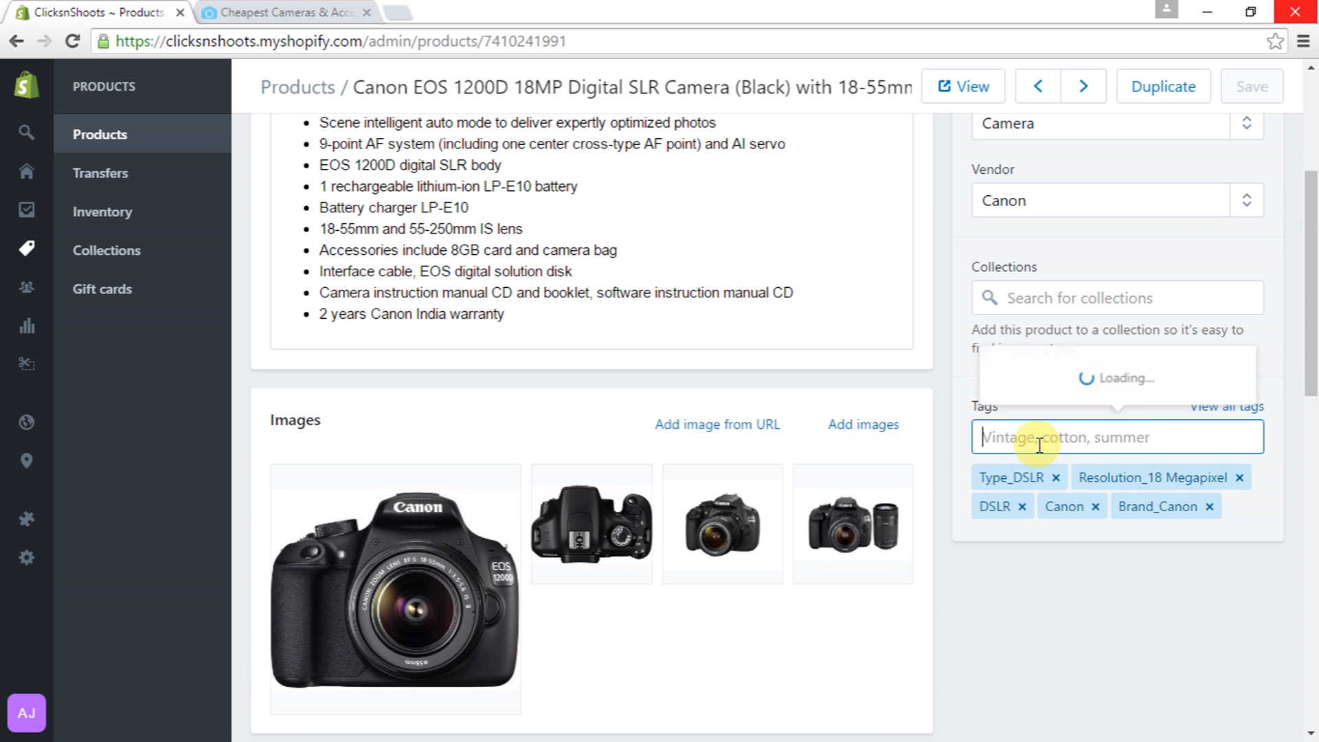
text(camera)
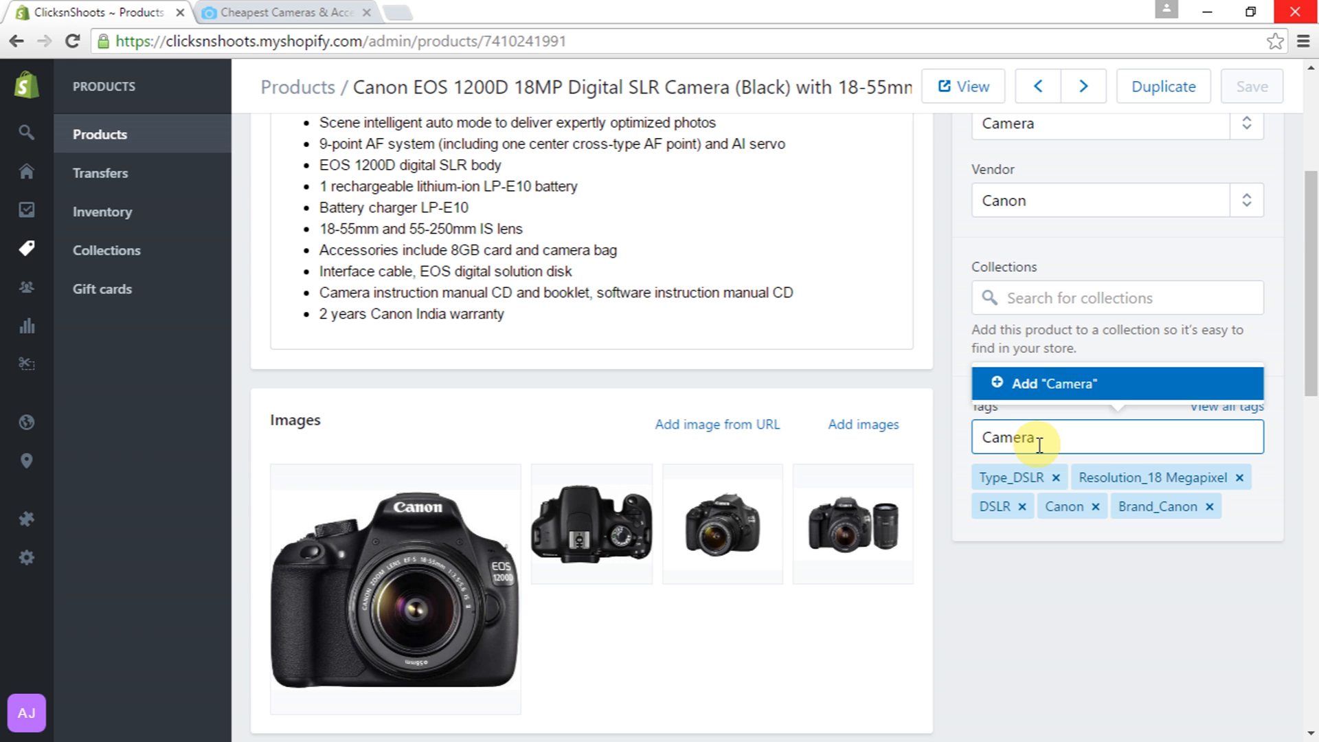
key(Return)
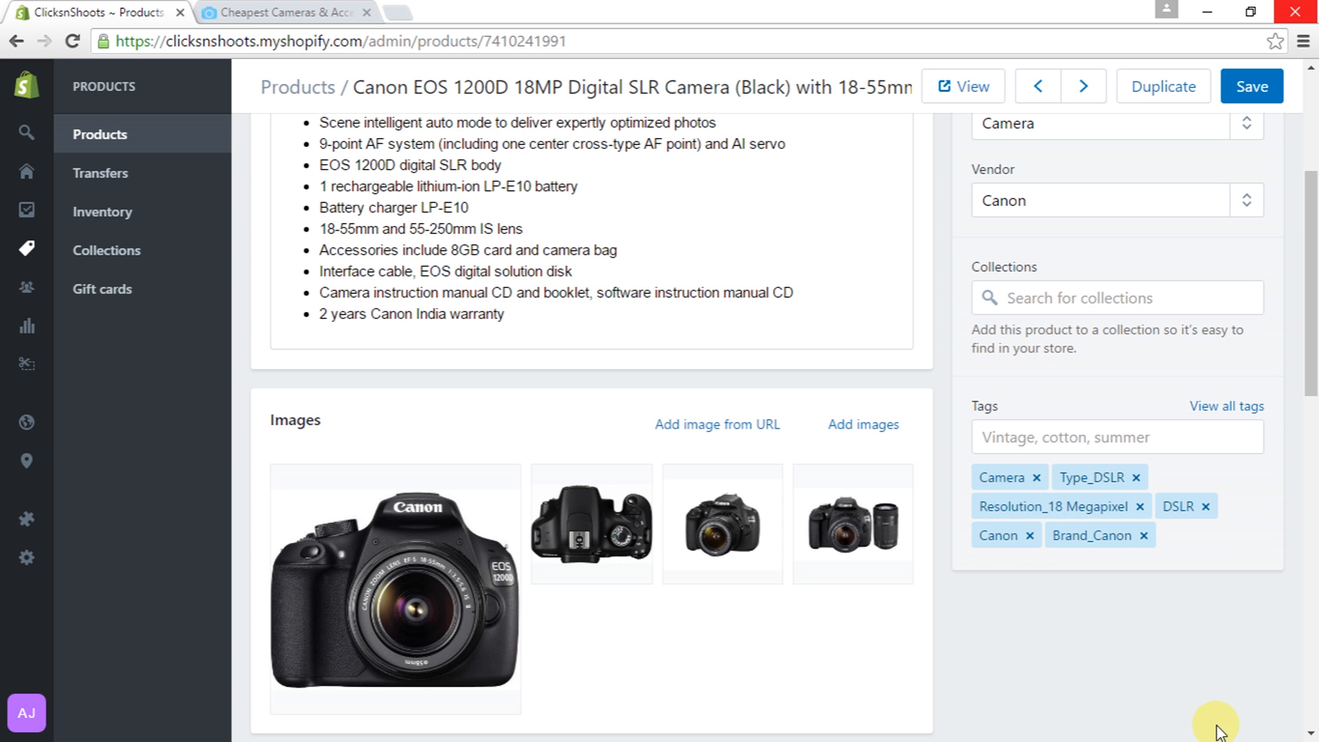
click(1251, 95)
mouse_move(869, 502)
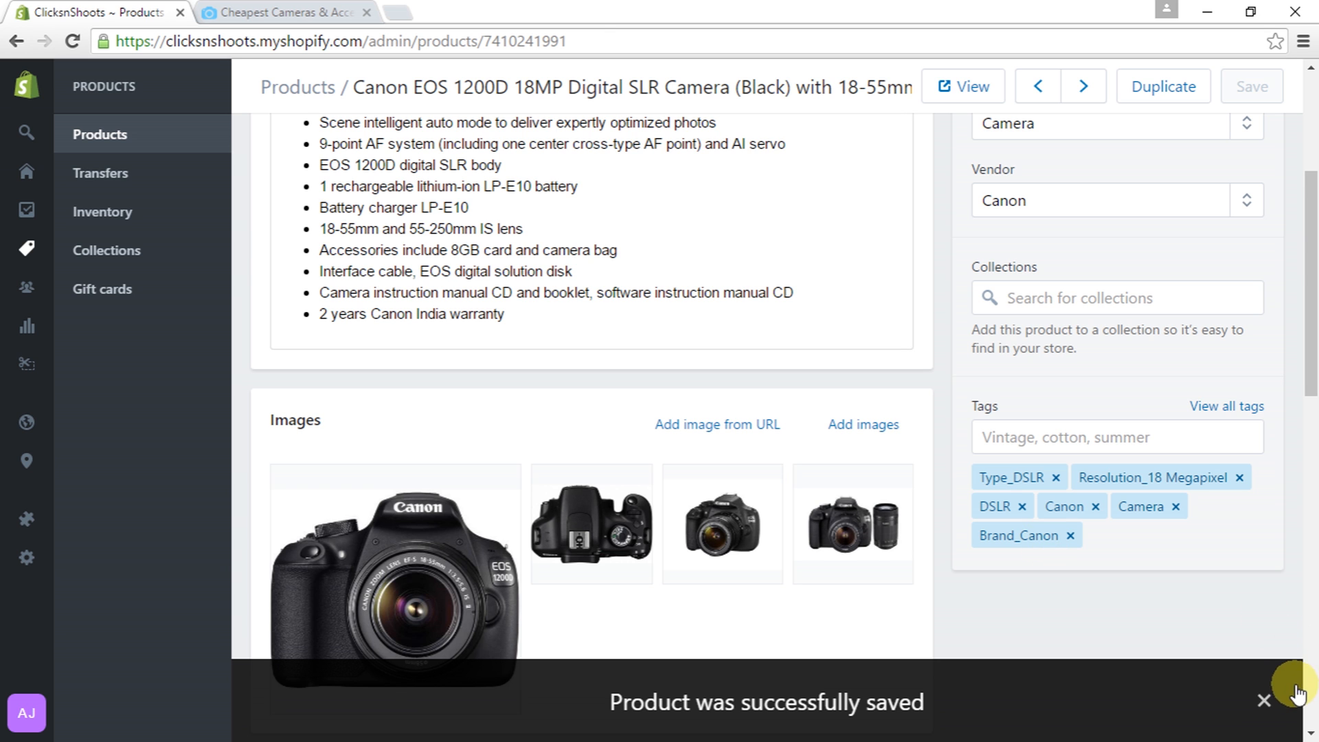
click(1264, 701)
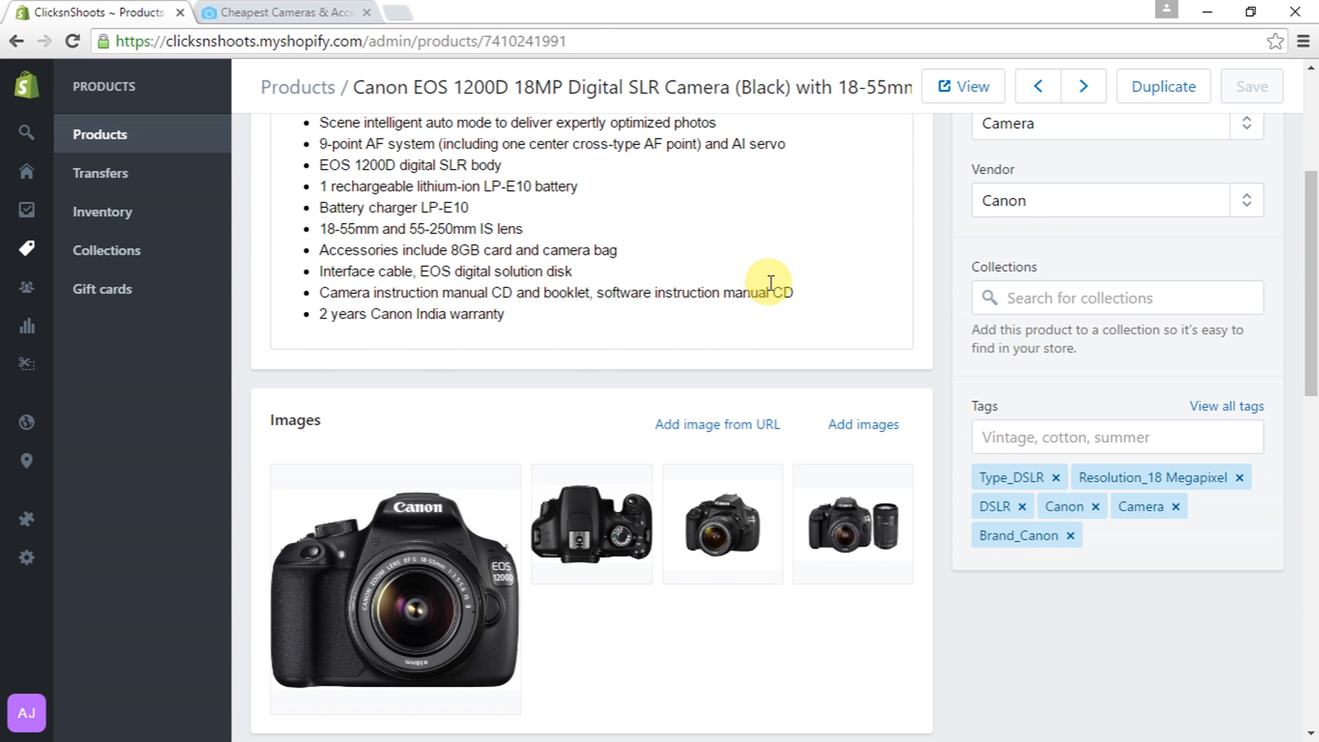
Return to the list of all products and start adding a new product
scroll(770, 285, up, 4)
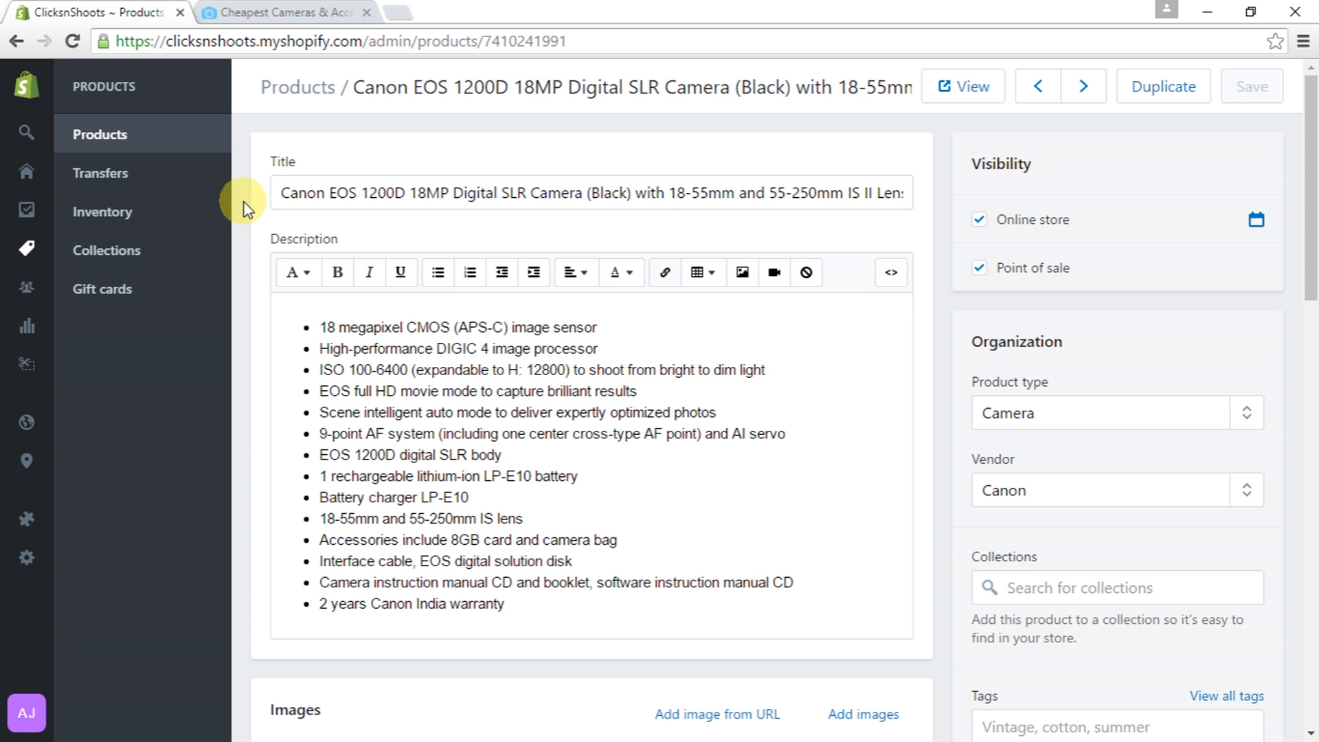
click(101, 136)
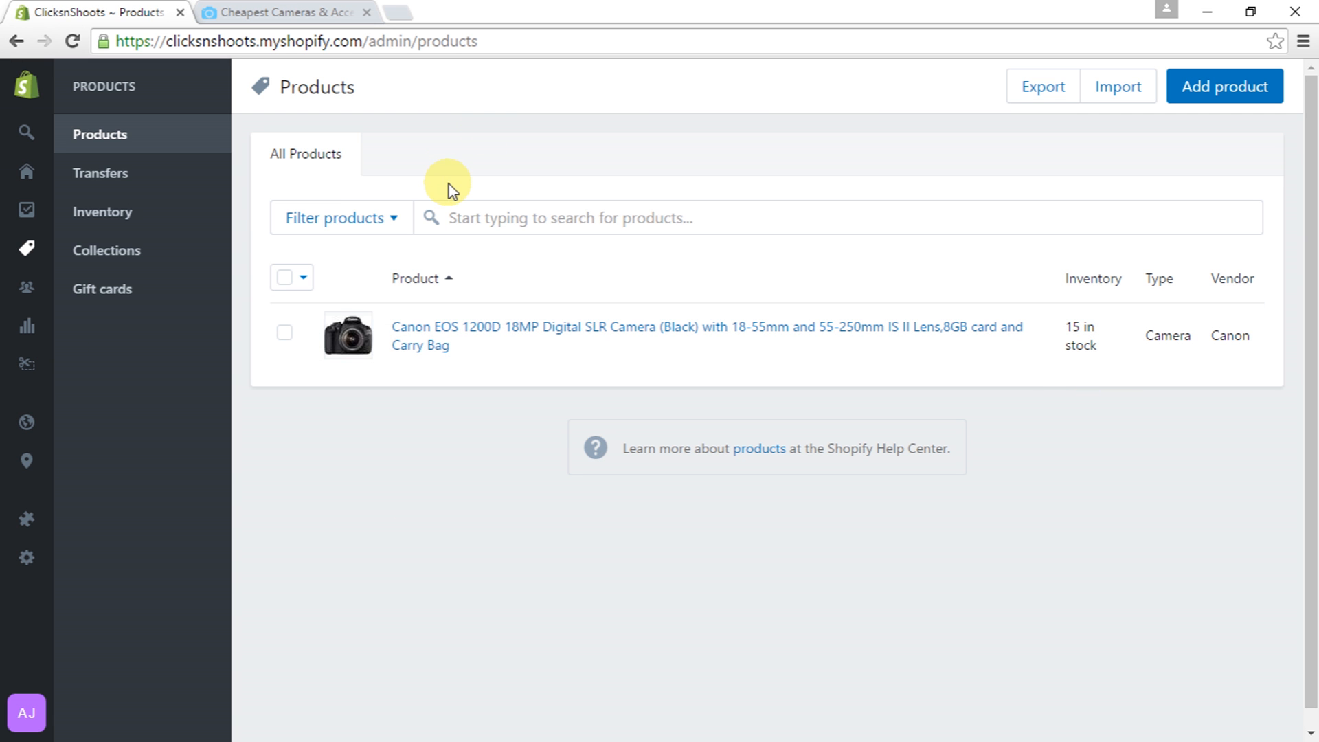
click(1248, 86)
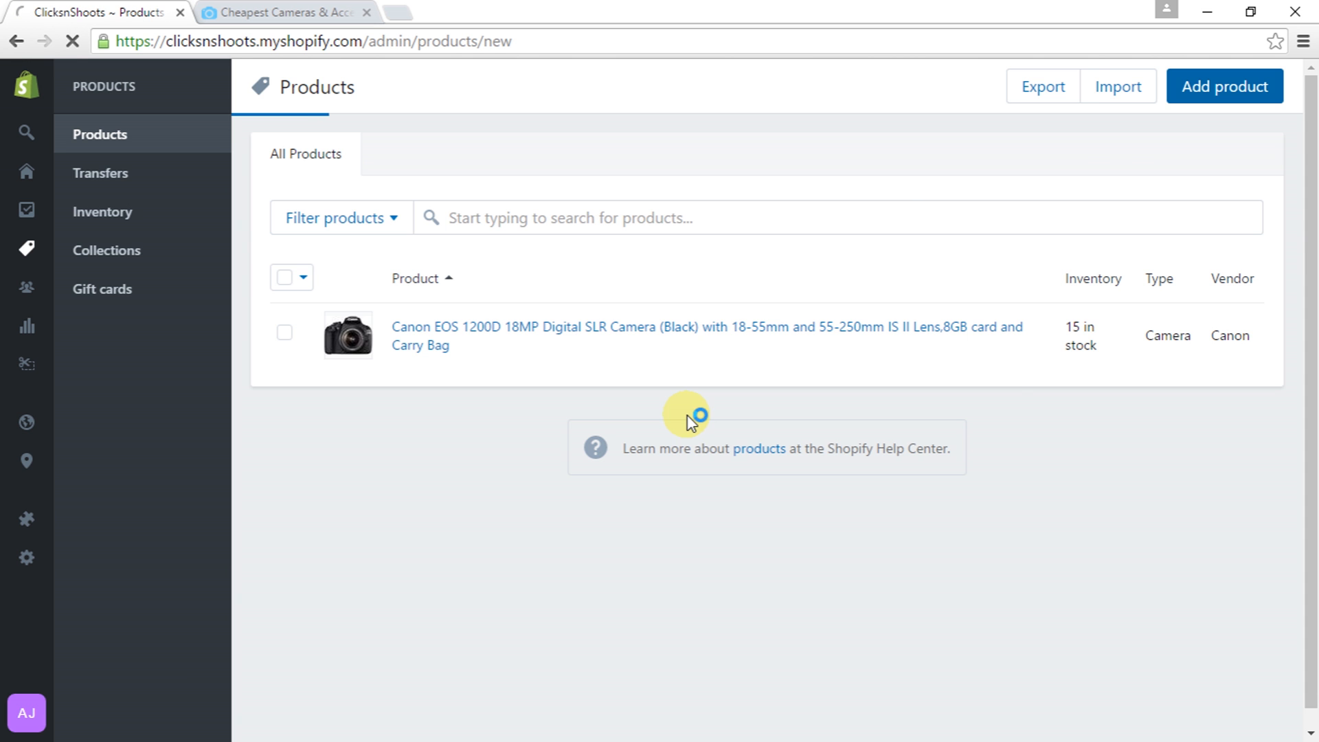
Copy the Canon EOS 700D product name from the Products document in Word into the new Shopify product's title
key(alt+Tab)
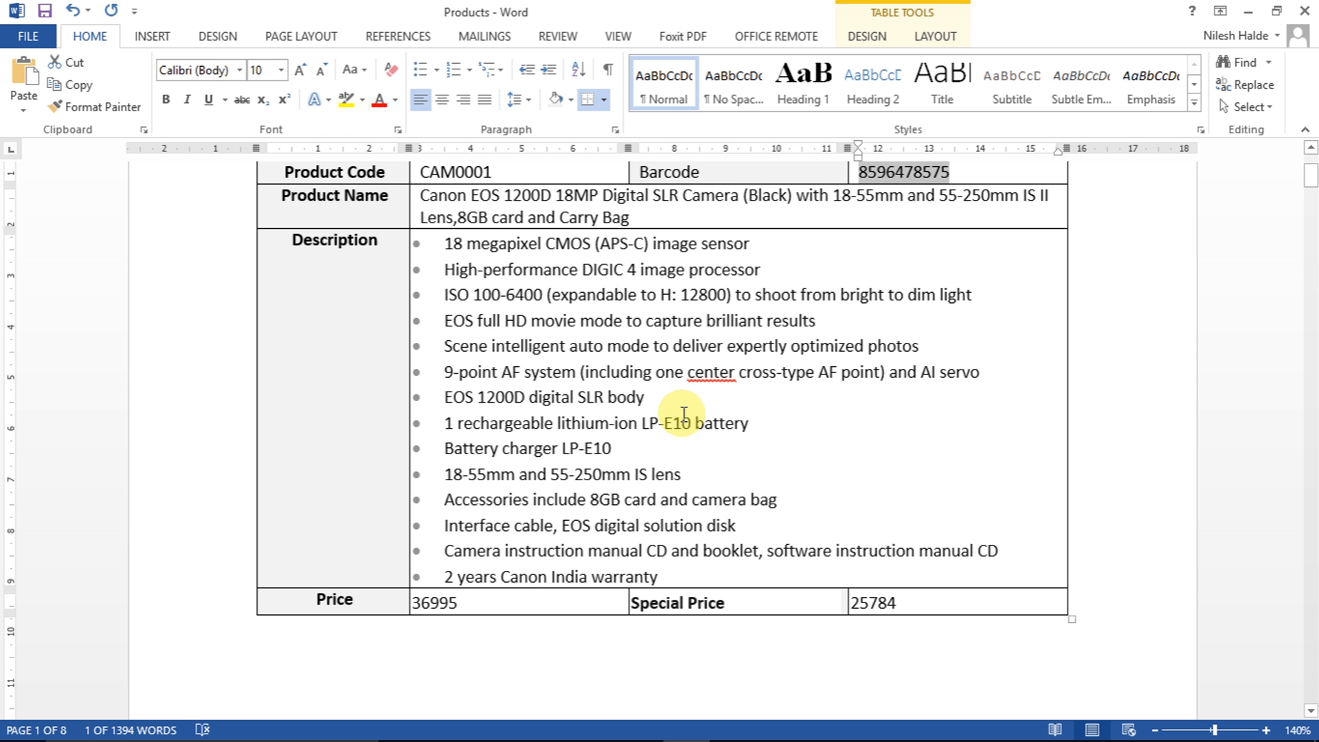
scroll(598, 417, down, 10)
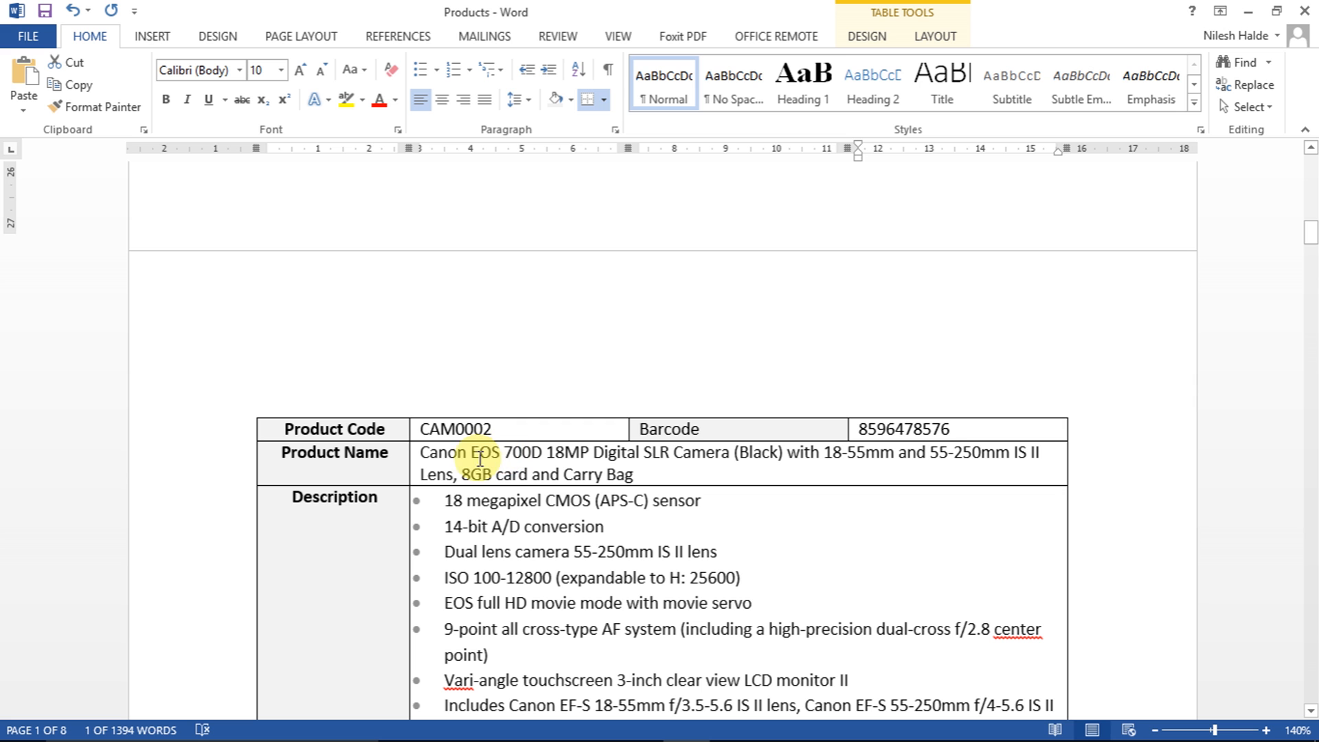
drag(433, 453, 633, 478)
key(ctrl+c)
key(alt+Tab)
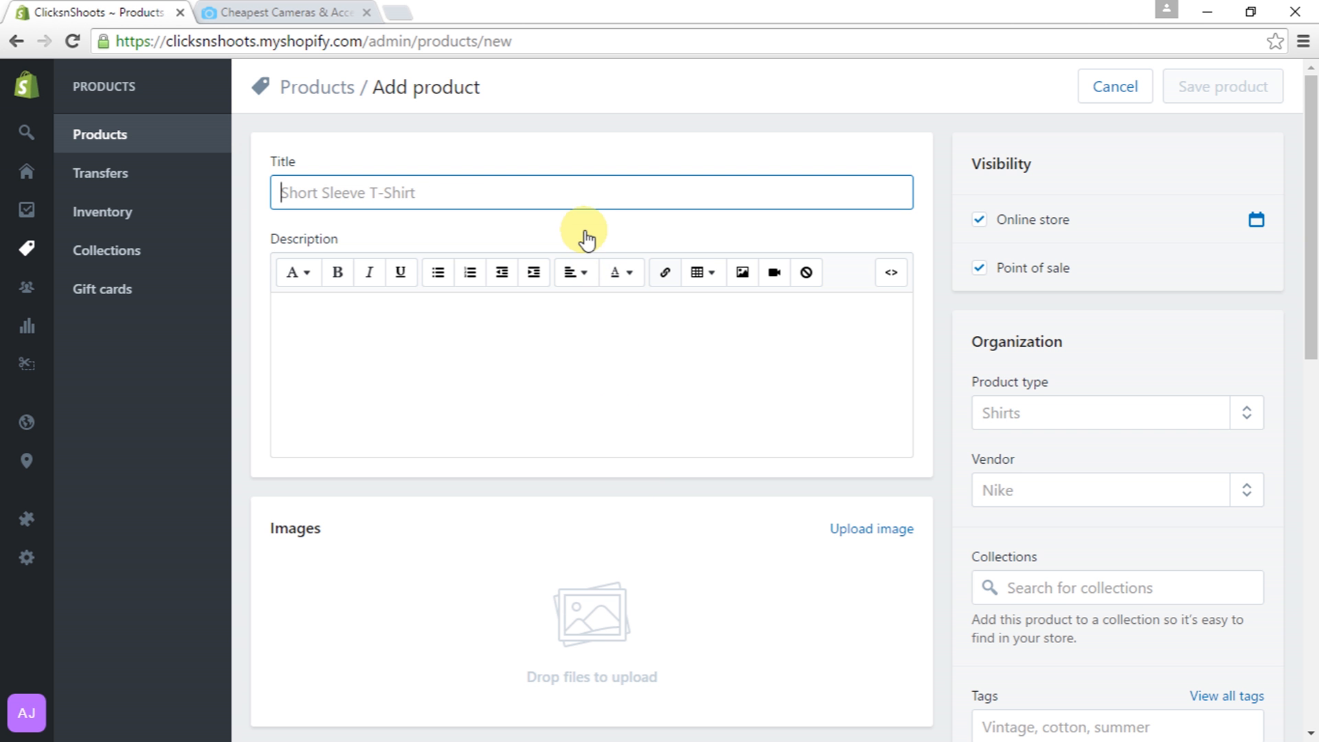
key(ctrl+v)
Copy the Canon EOS 700D bulleted description from the Word document into the new product's description
key(alt+Tab)
scroll(569, 366, down, 3)
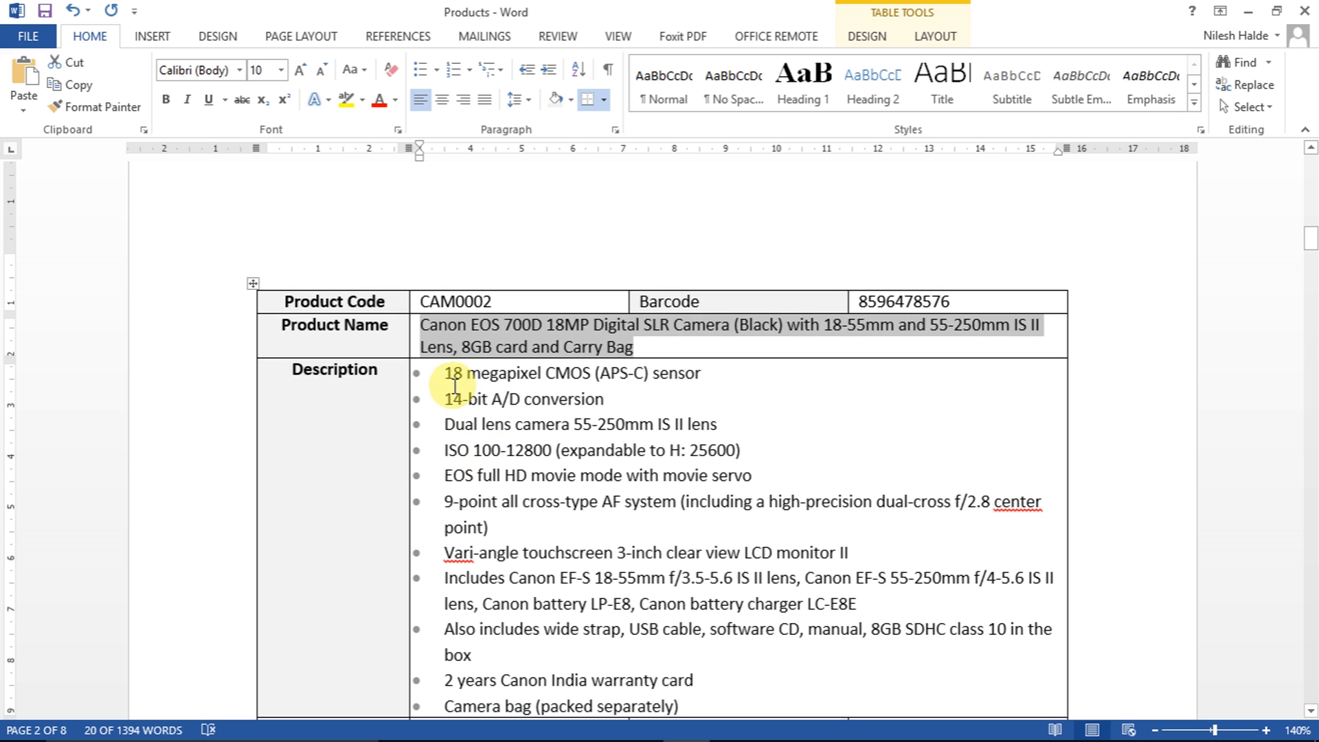
drag(448, 374, 707, 611)
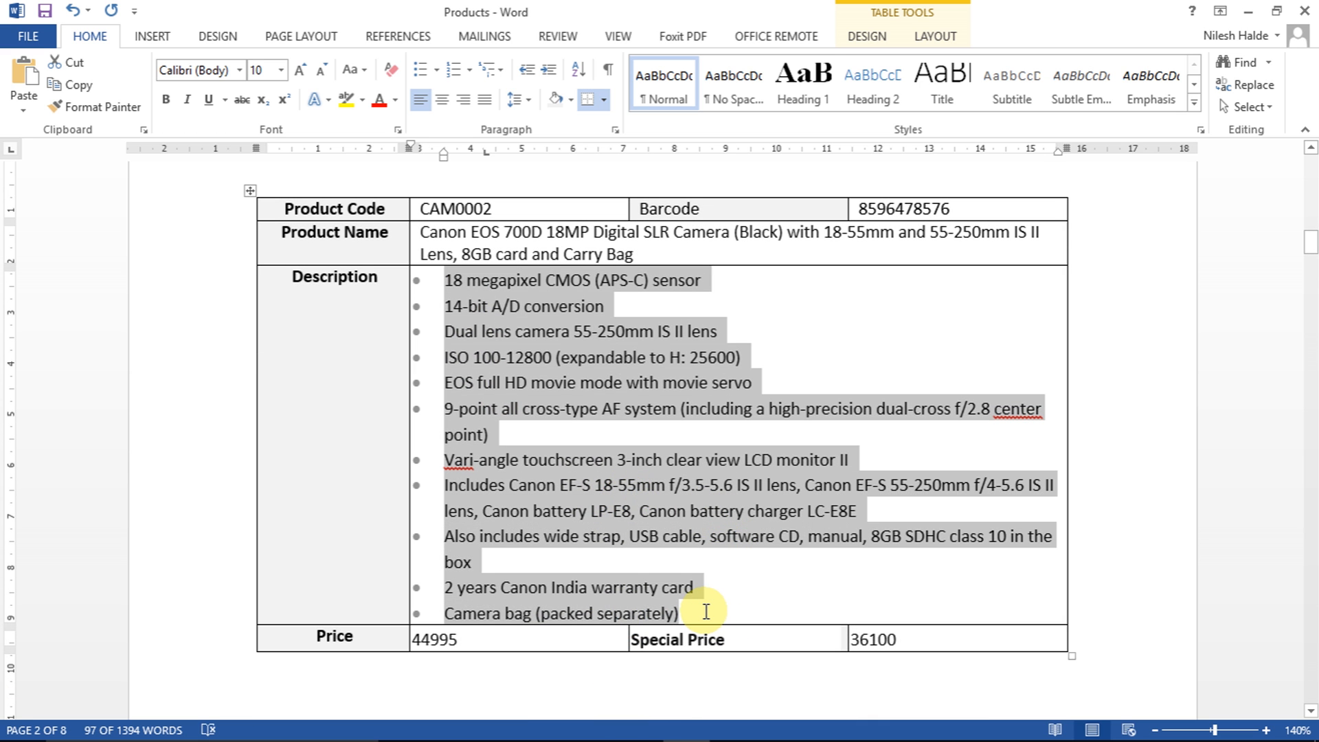
key(alt+Tab)
click(473, 314)
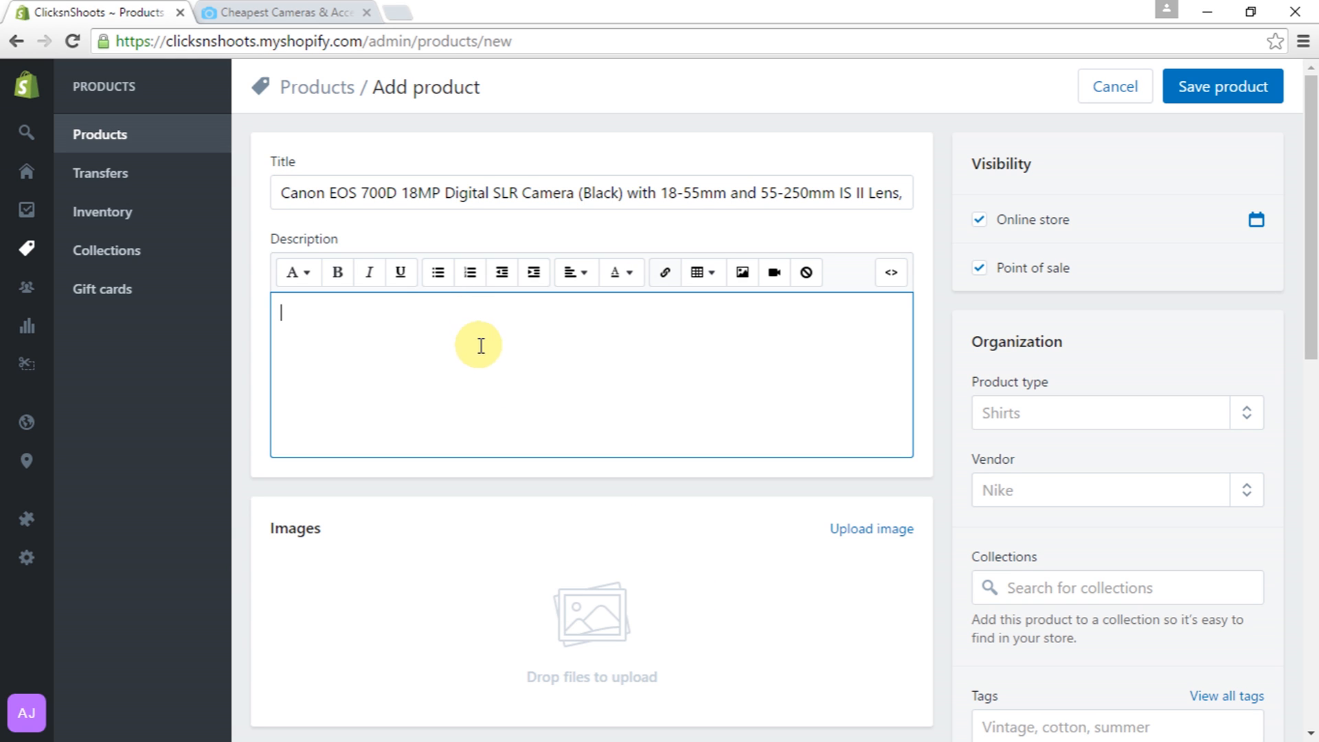
key(ctrl+v)
Turn the description's last line, "Camera bag (packed separately)", into a bullet of the list above it
key(Up)
key(Down)
key(Home)
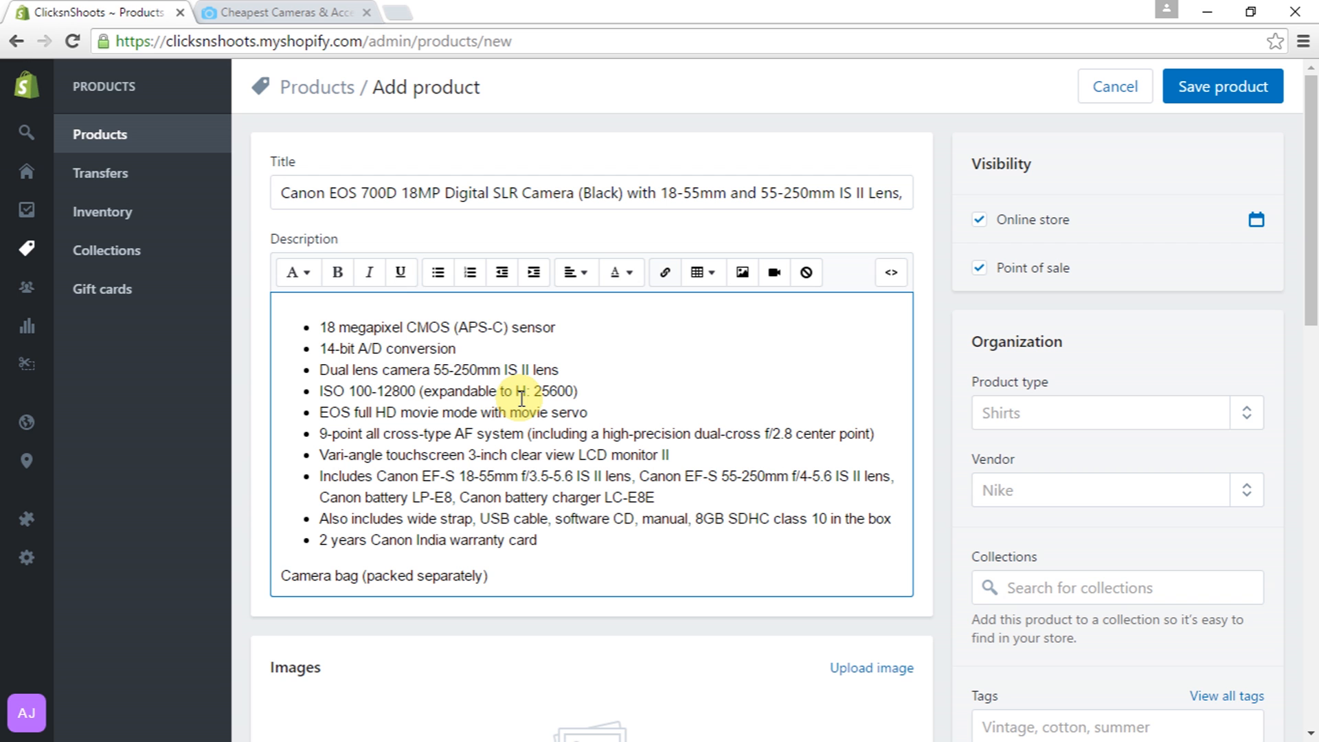
key(BackSpace)
key(Return)
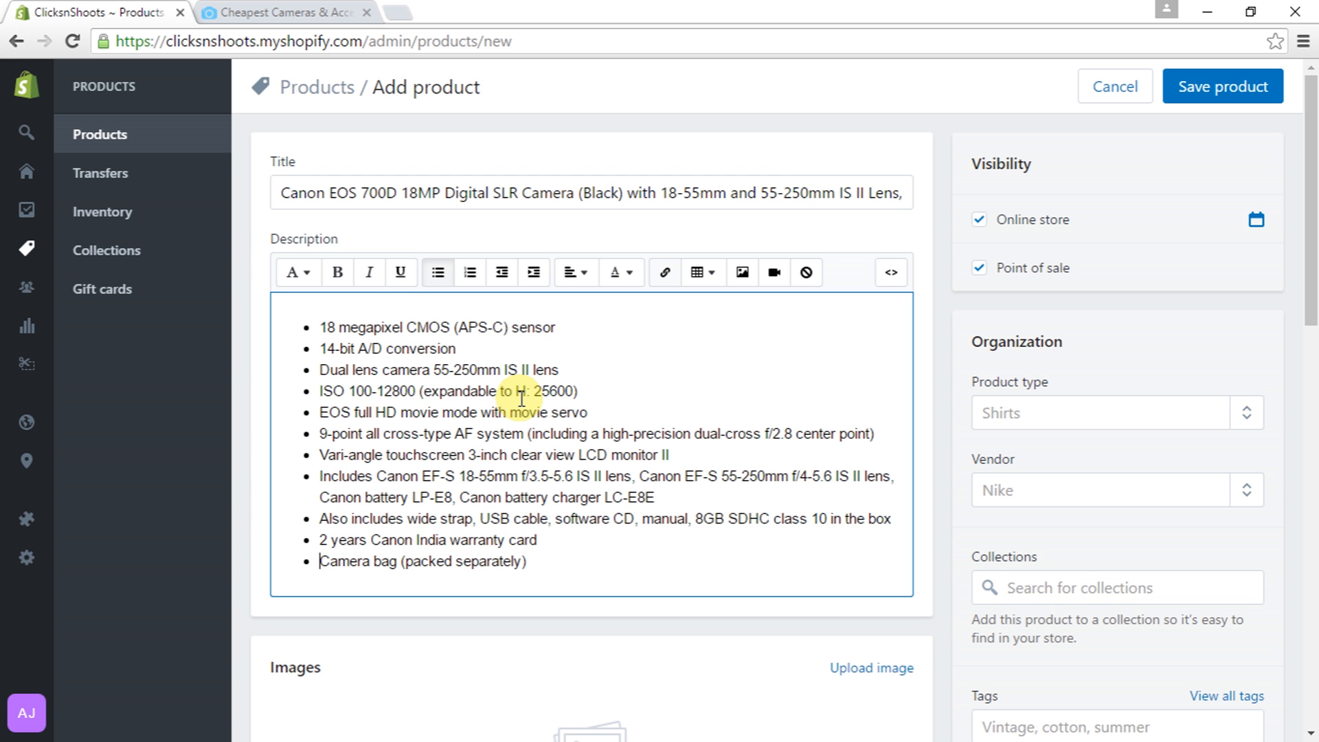
Add the camera photo from the DSLR0002 folder in File Explorer to the new Shopify product's images
scroll(598, 440, down, 5)
key(alt+Tab)
key(alt+Tab)
key(alt+Up)
key(Down)
key(Return)
key(ctrl+a)
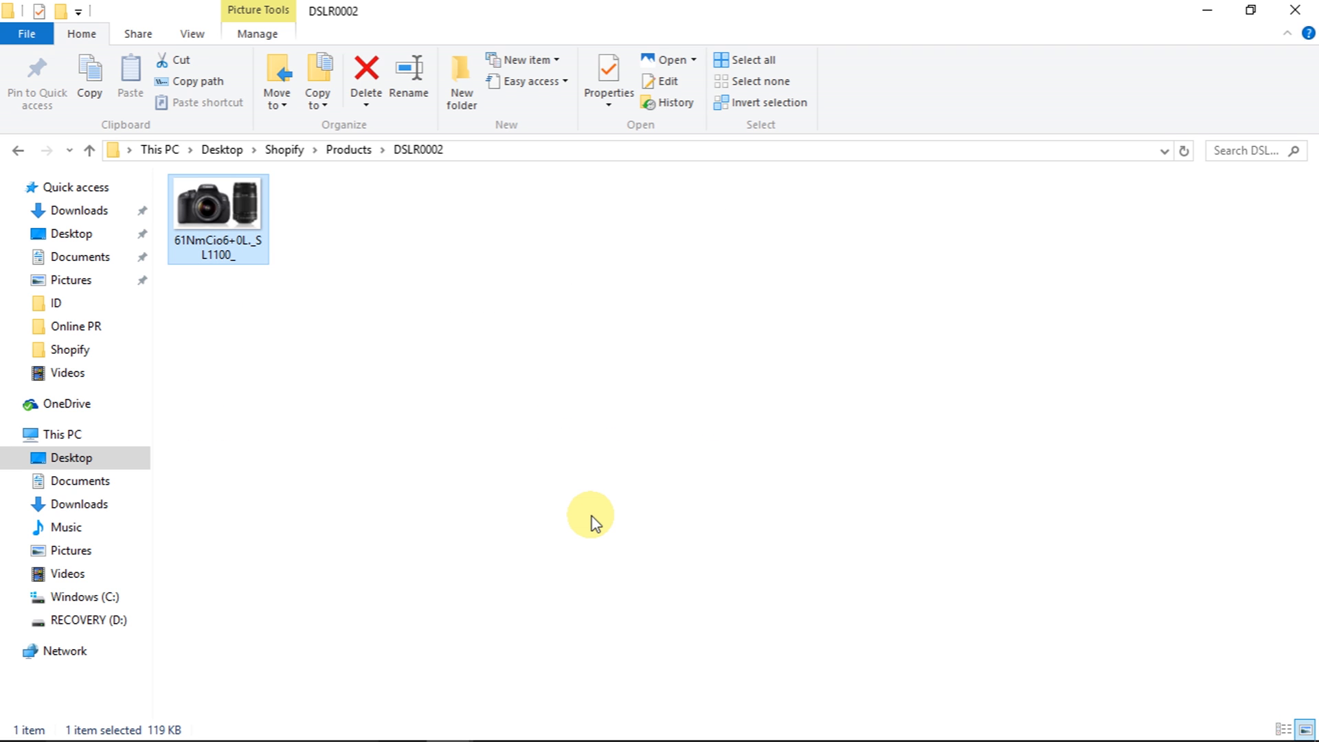
drag(206, 206, 622, 446)
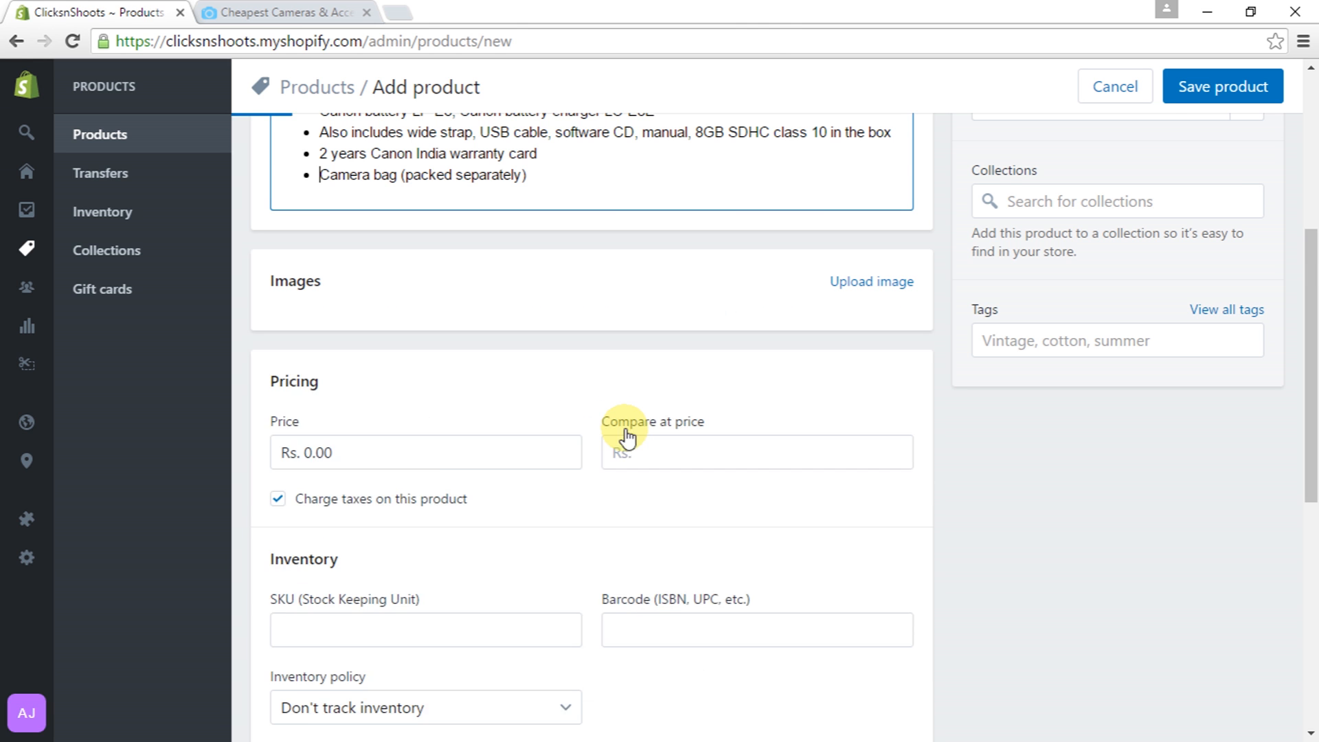
Copy the Canon EOS 700D special price, 36100, from the Word document into the product's price in Shopify
scroll(504, 378, down, 5)
click(488, 312)
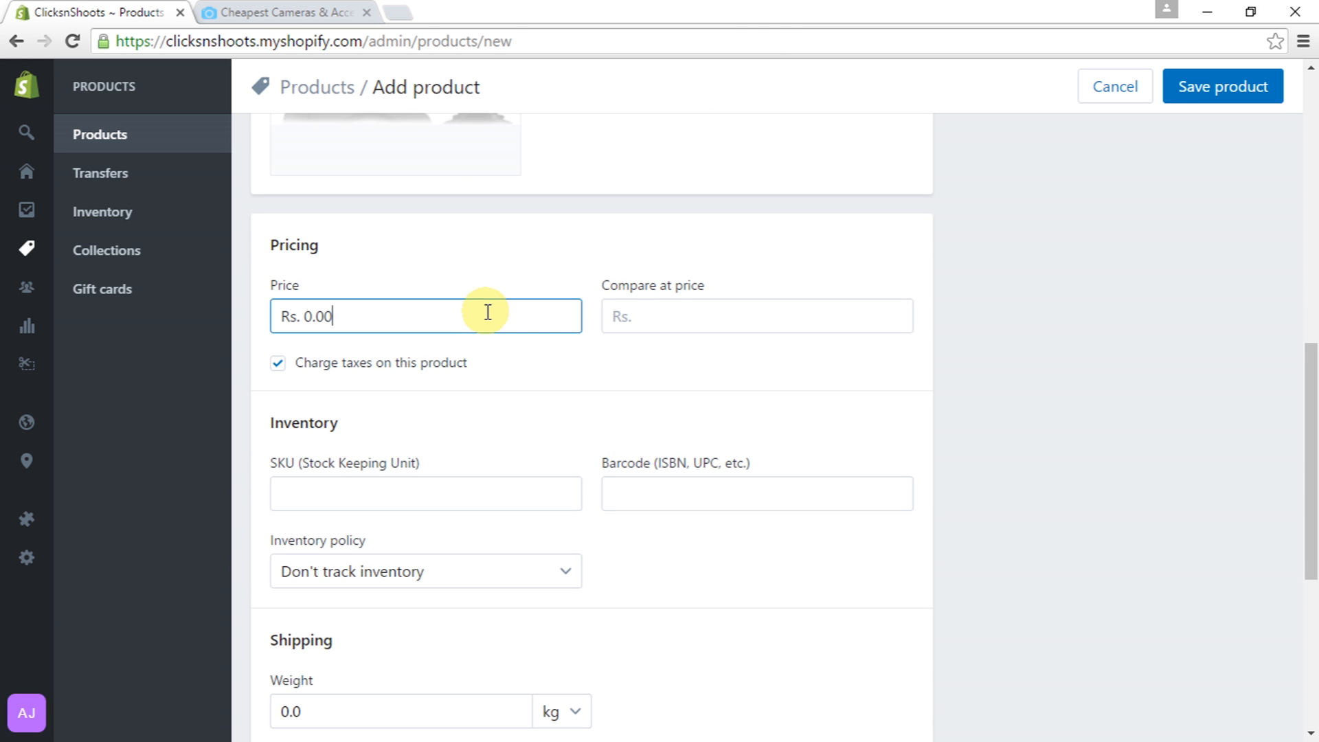
key(alt+Tab)
key(alt+Tab)
key(alt+Tab)
key(Tab)
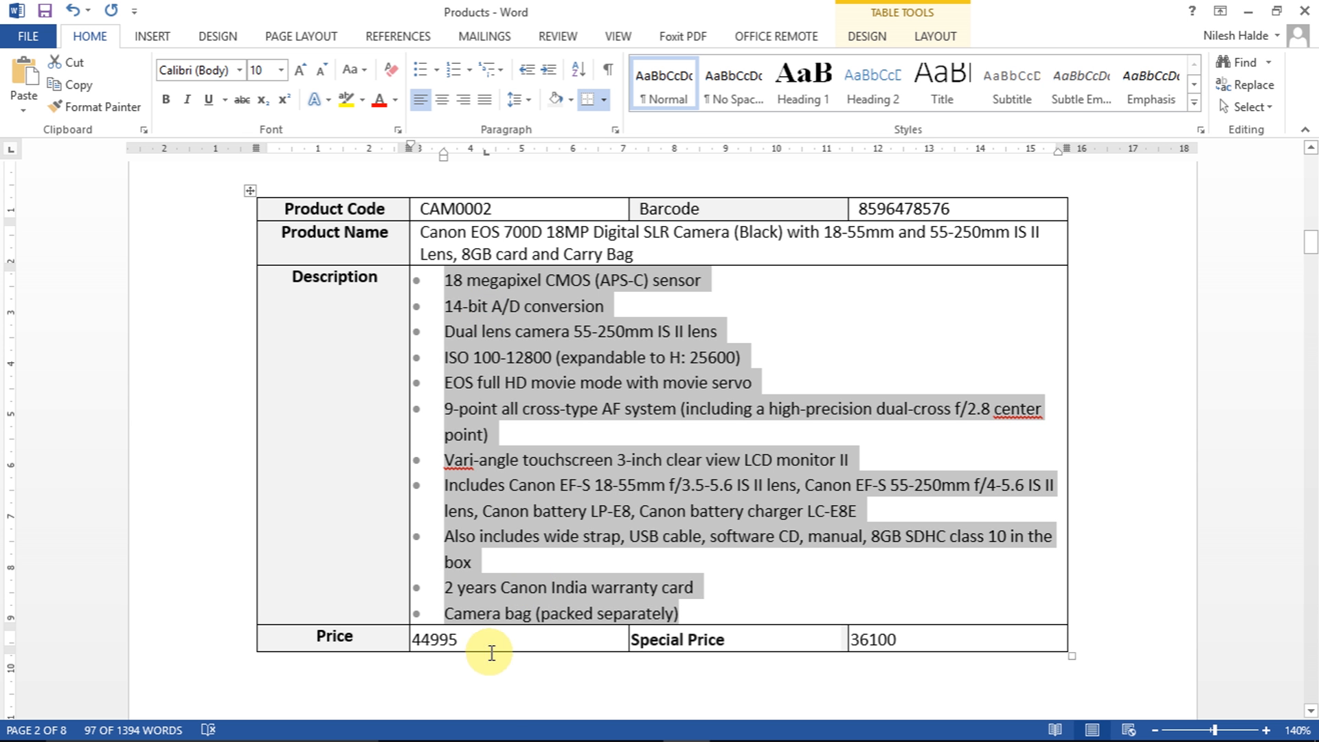
drag(486, 653, 414, 642)
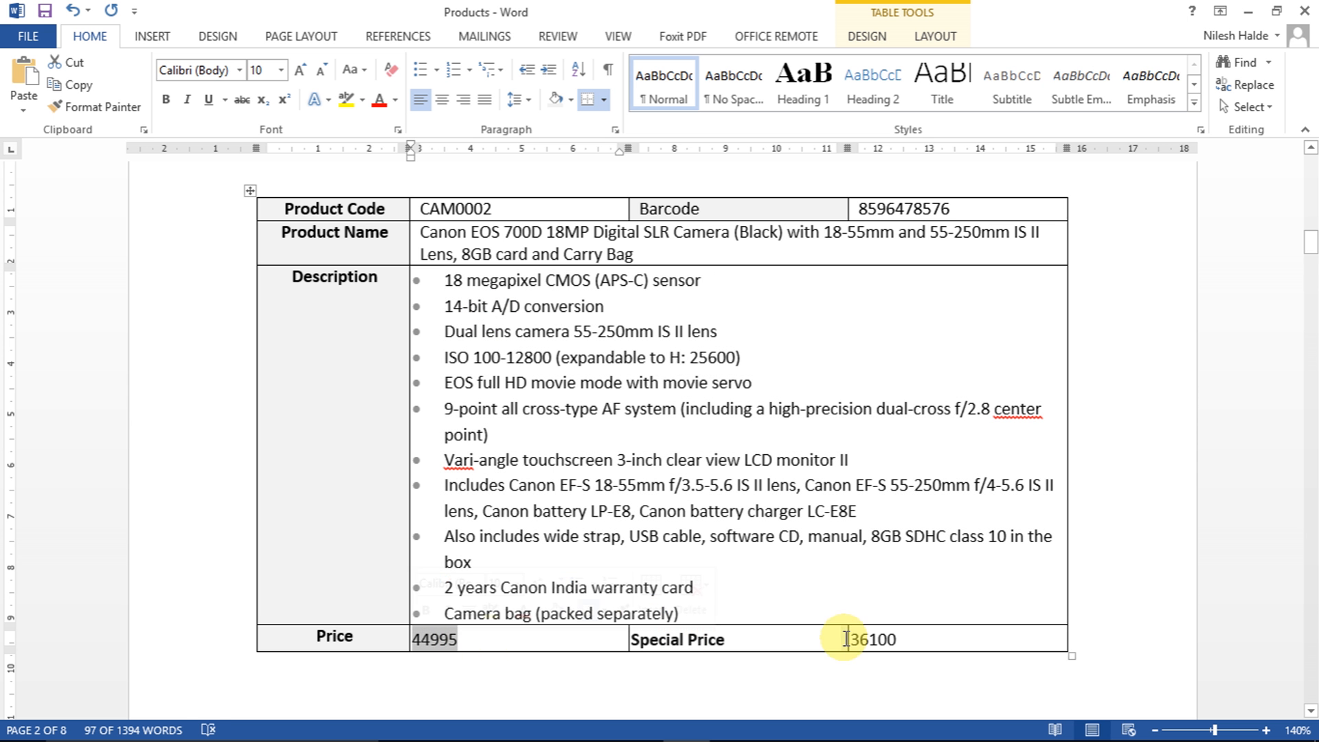
drag(913, 639, 859, 641)
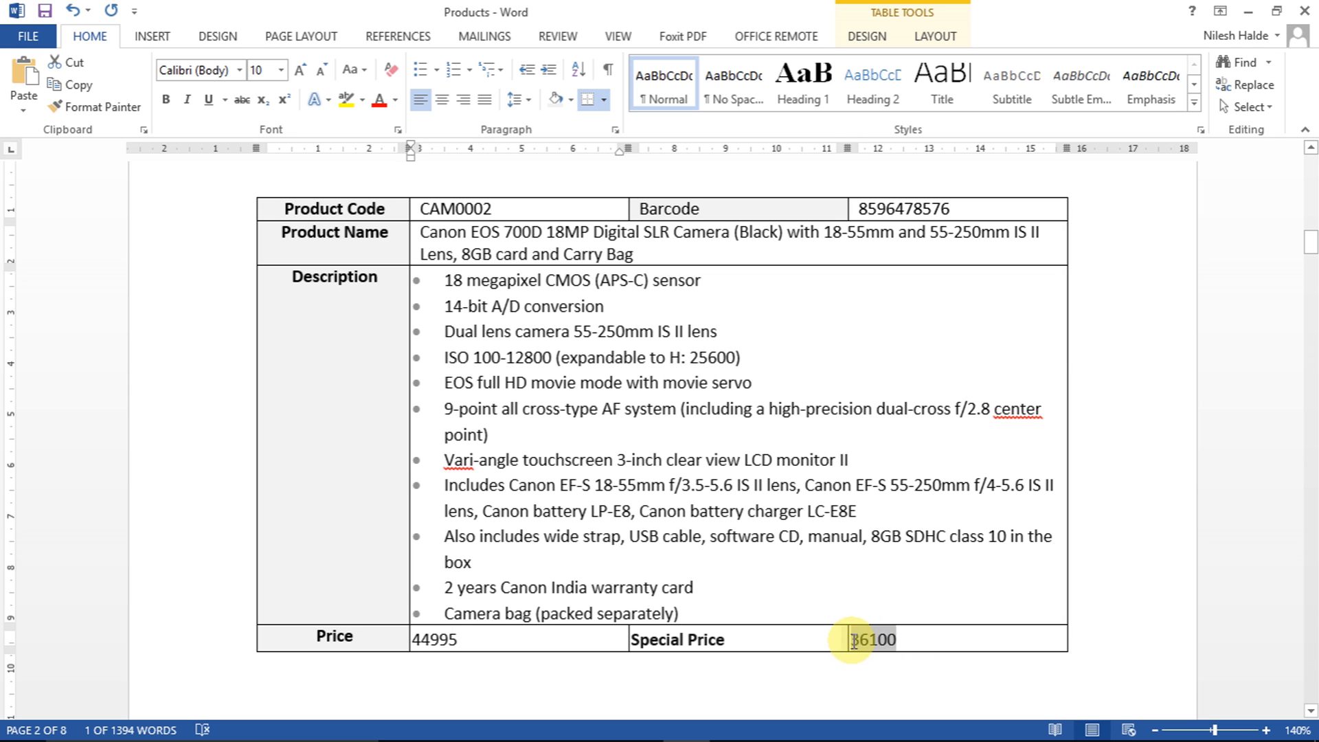
key(alt+Tab)
drag(416, 316, 307, 324)
key(ctrl+v)
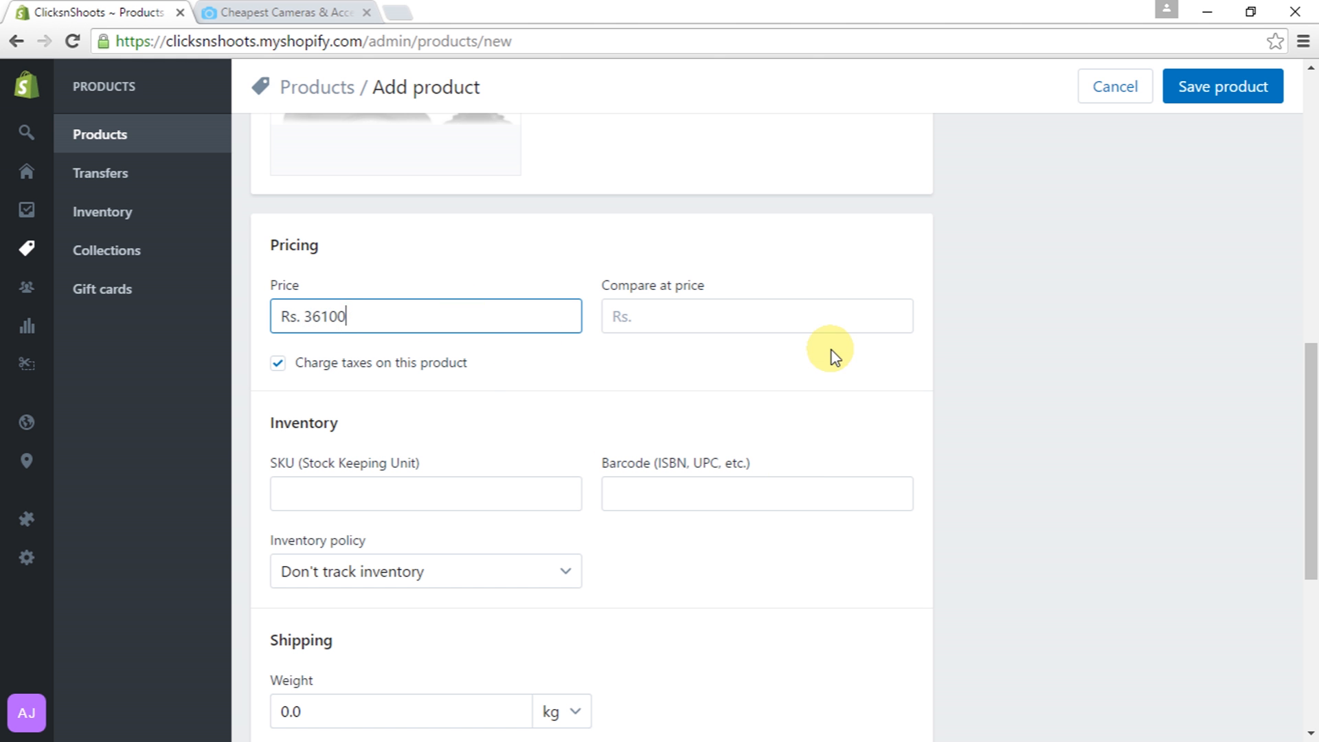
Copy the regular price, 44995, from the Word document into the product's compare-at price in Shopify
key(alt+Tab)
double_click(459, 636)
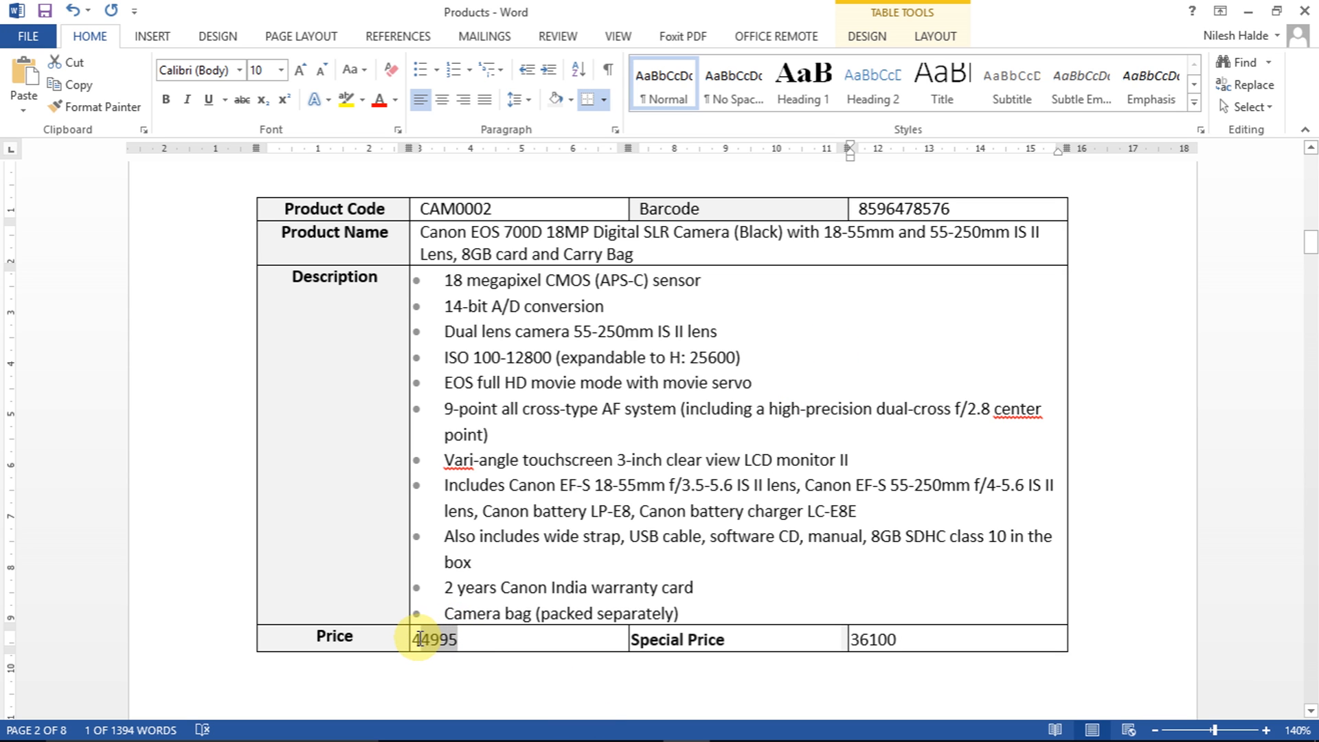
key(ctrl+c)
key(alt+Tab)
click(734, 315)
key(ctrl+v)
Copy the product code from the Word document into the product's SKU in Shopify so it reads CAM0002
scroll(427, 492, down, 3)
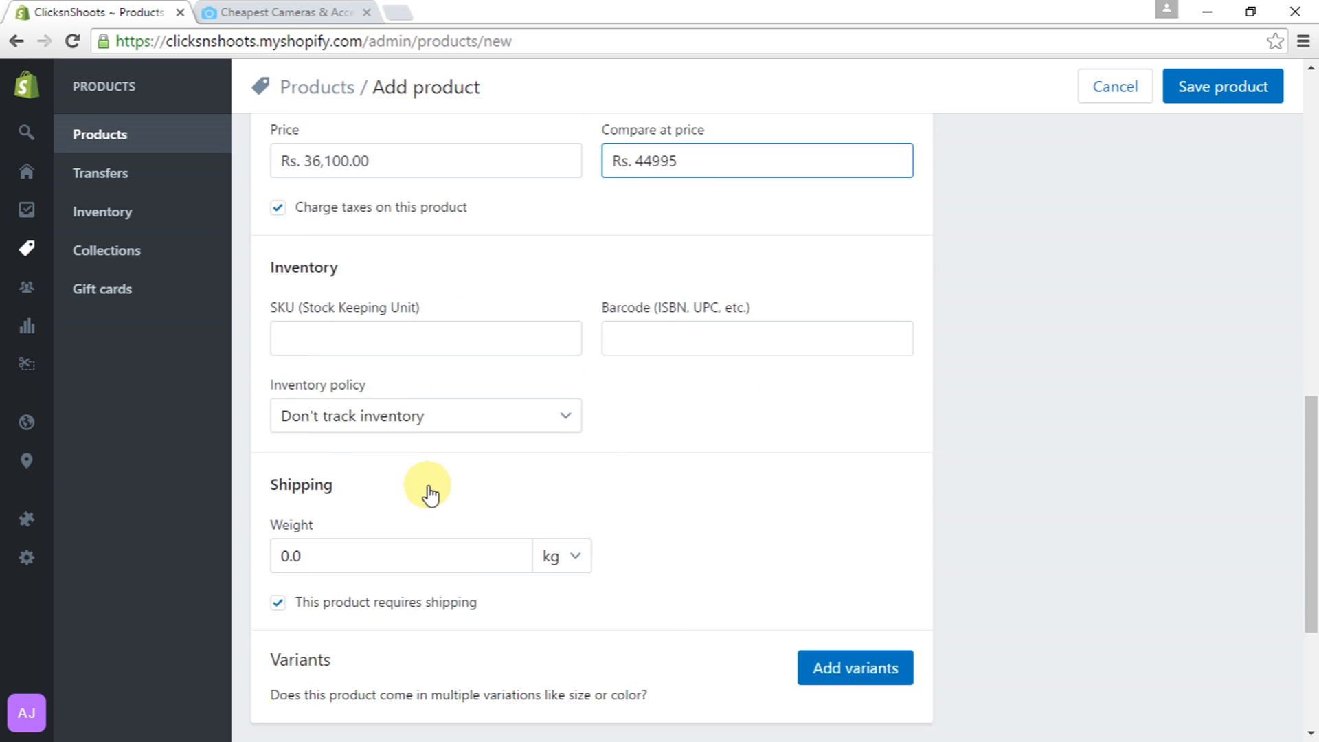
key(alt+Tab)
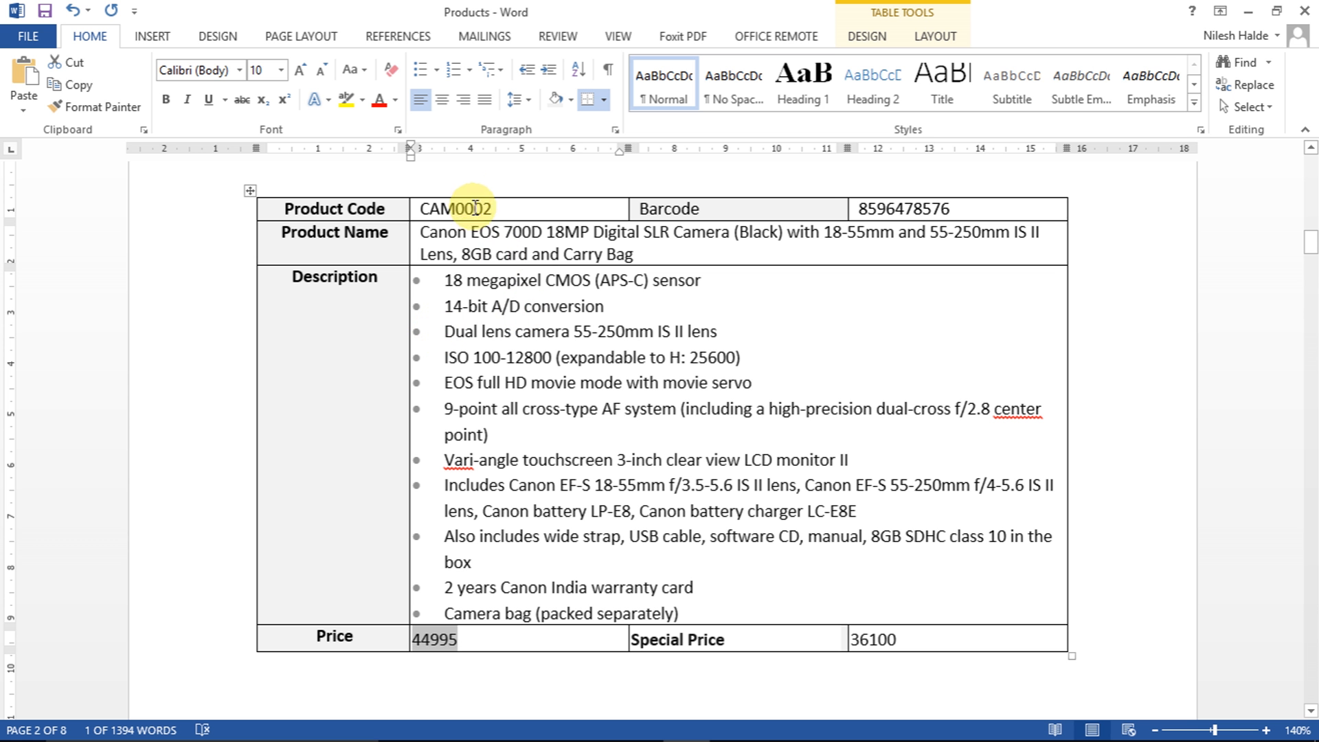
drag(489, 208, 426, 210)
key(ctrl+c)
key(alt+Tab)
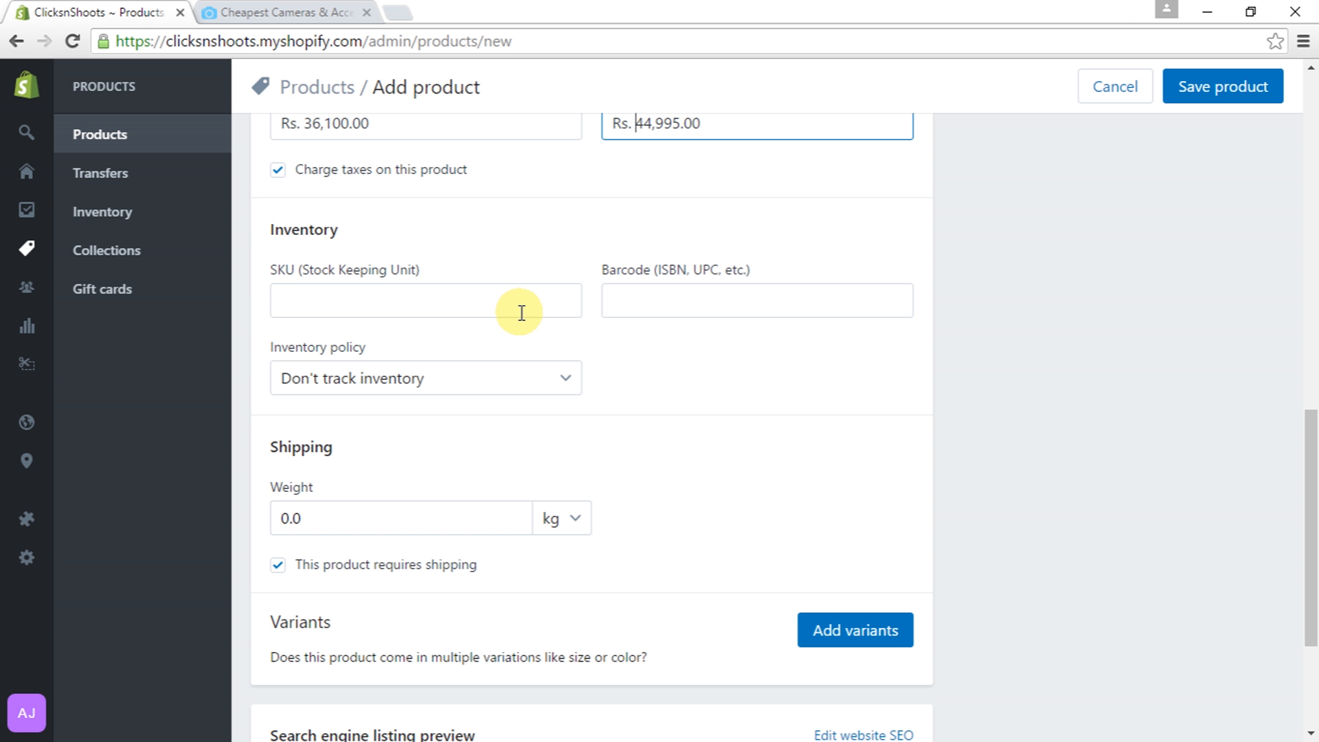
key(ctrl+v)
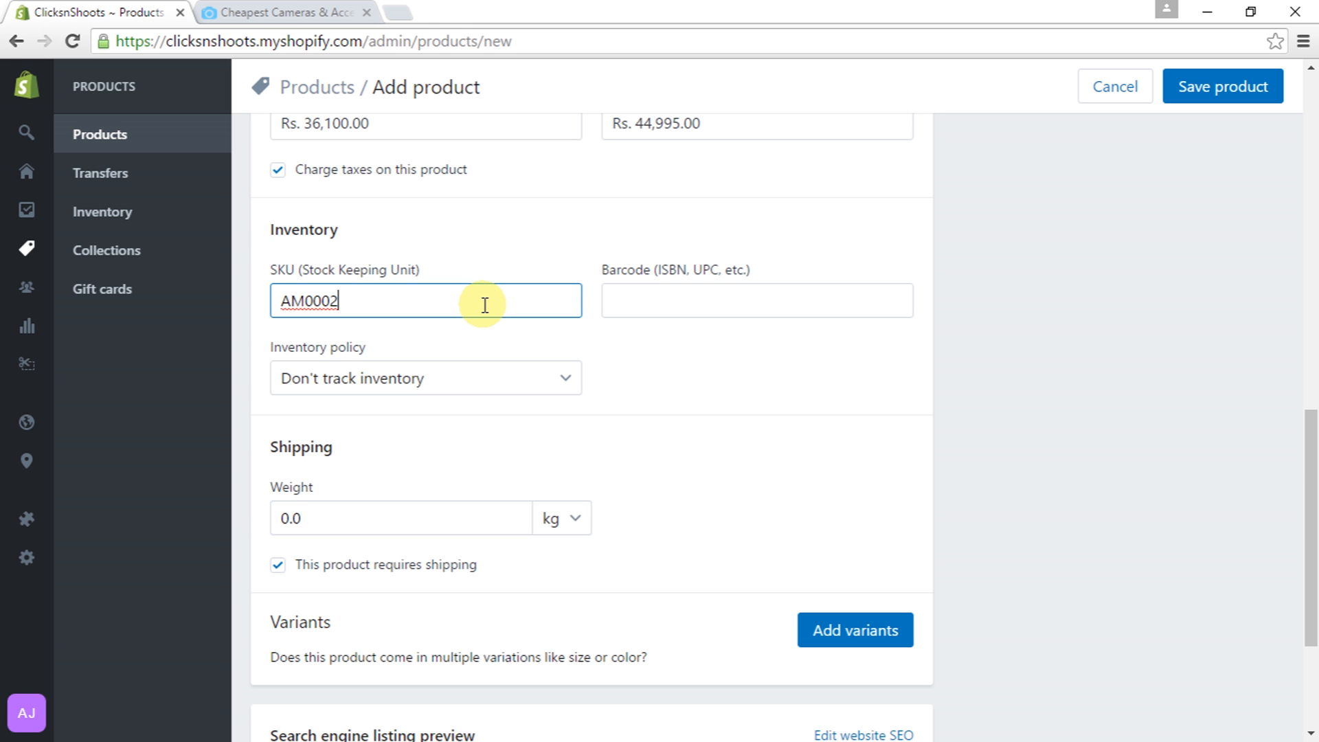
key(Home)
text(C)
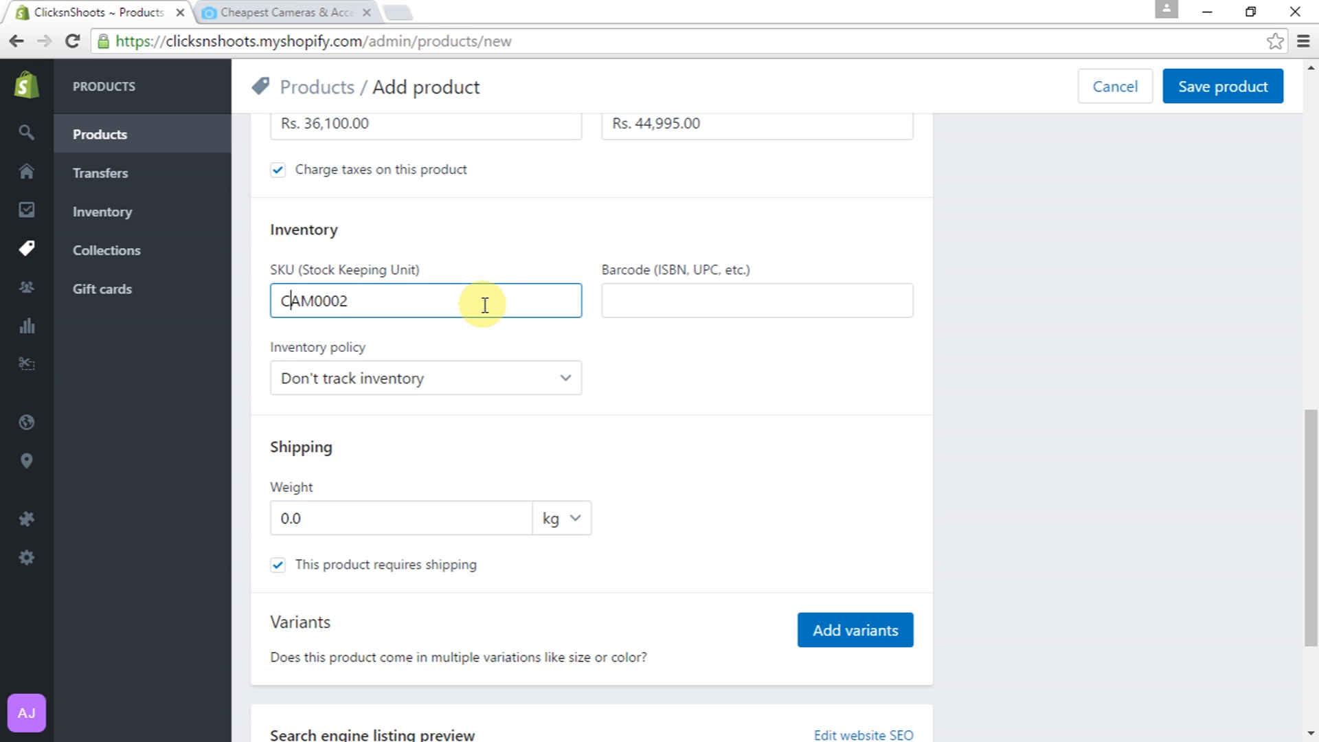
click(802, 307)
key(alt+Tab)
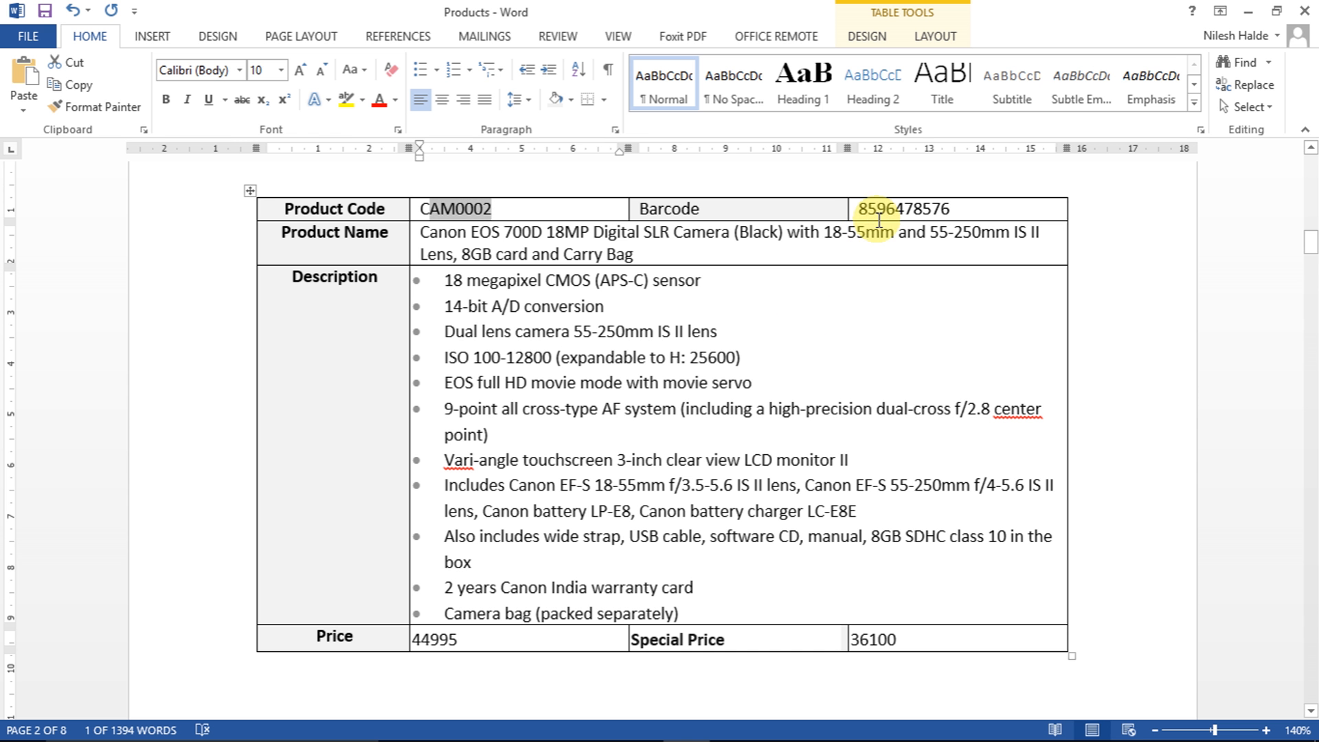
click(848, 210)
key(ctrl+c)
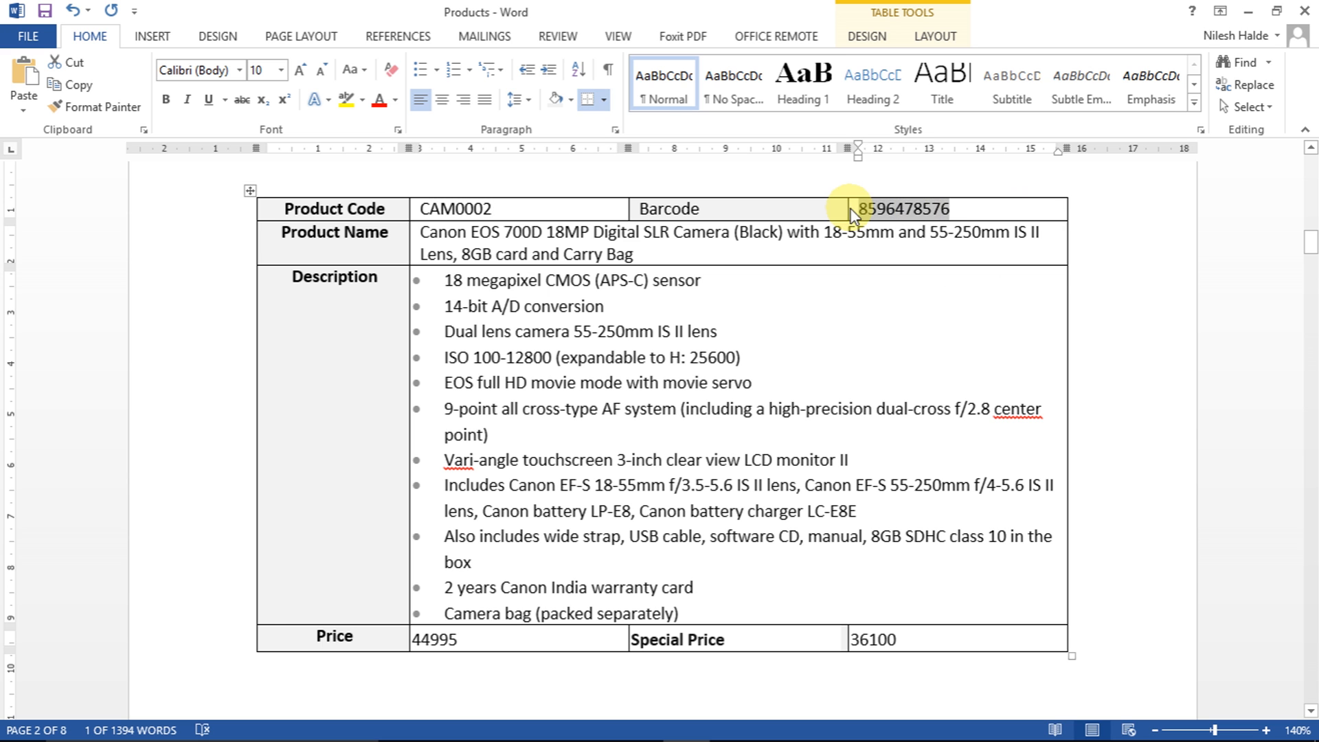
key(alt+Tab)
key(ctrl+v)
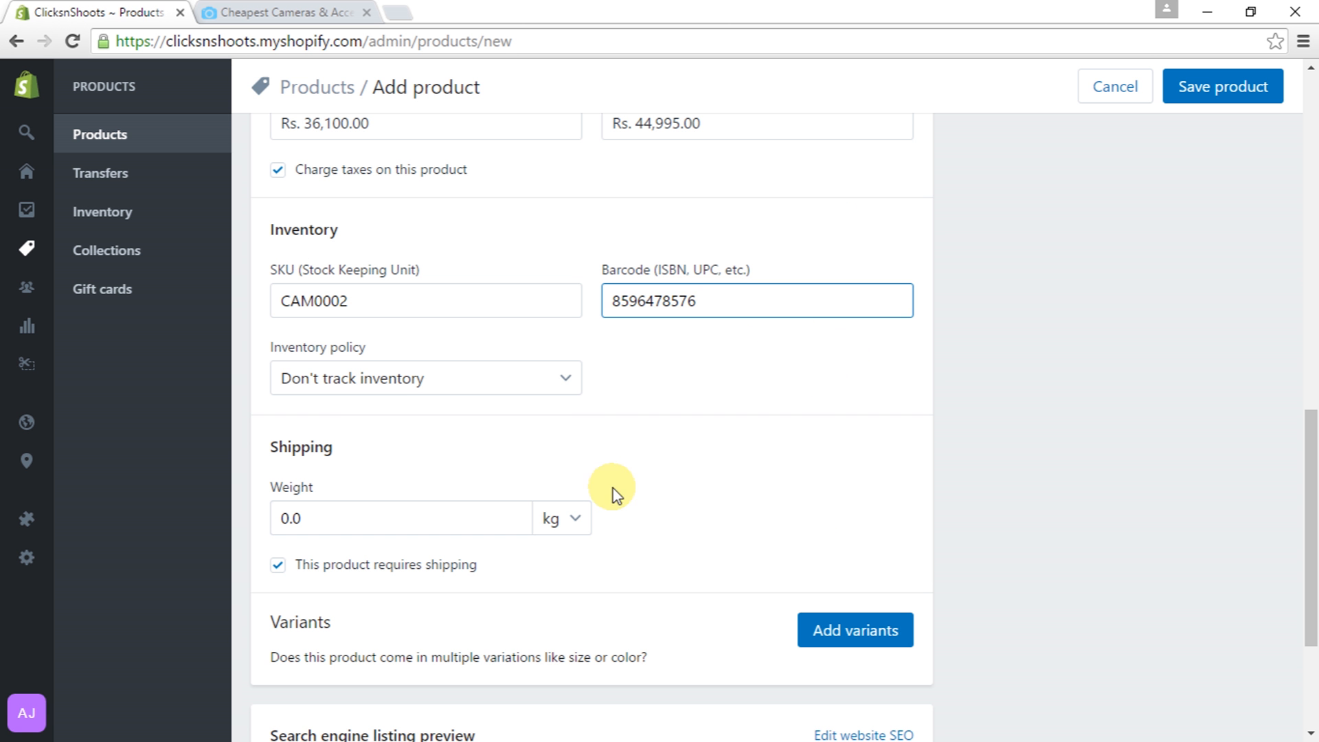
Have Shopify track this product's inventory and set the quantity to 9
scroll(603, 484, down, 2)
click(488, 281)
click(479, 334)
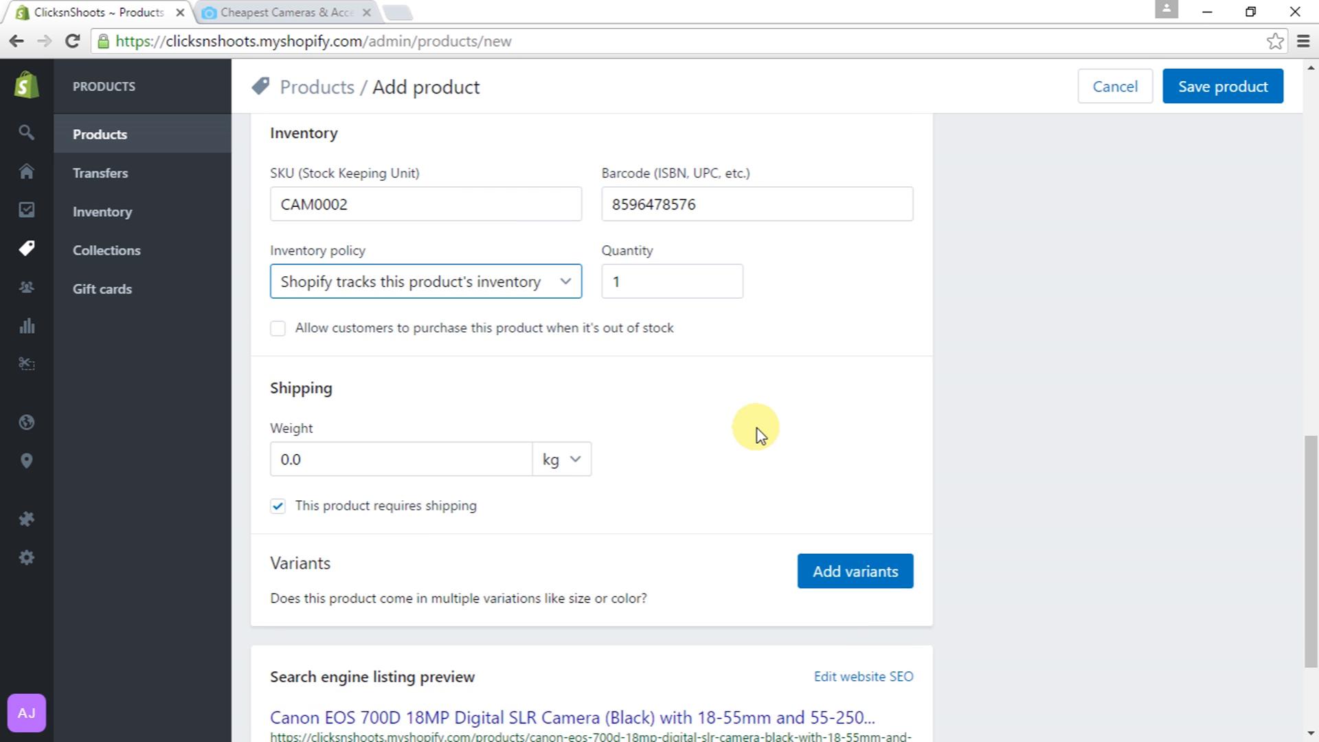
click(640, 295)
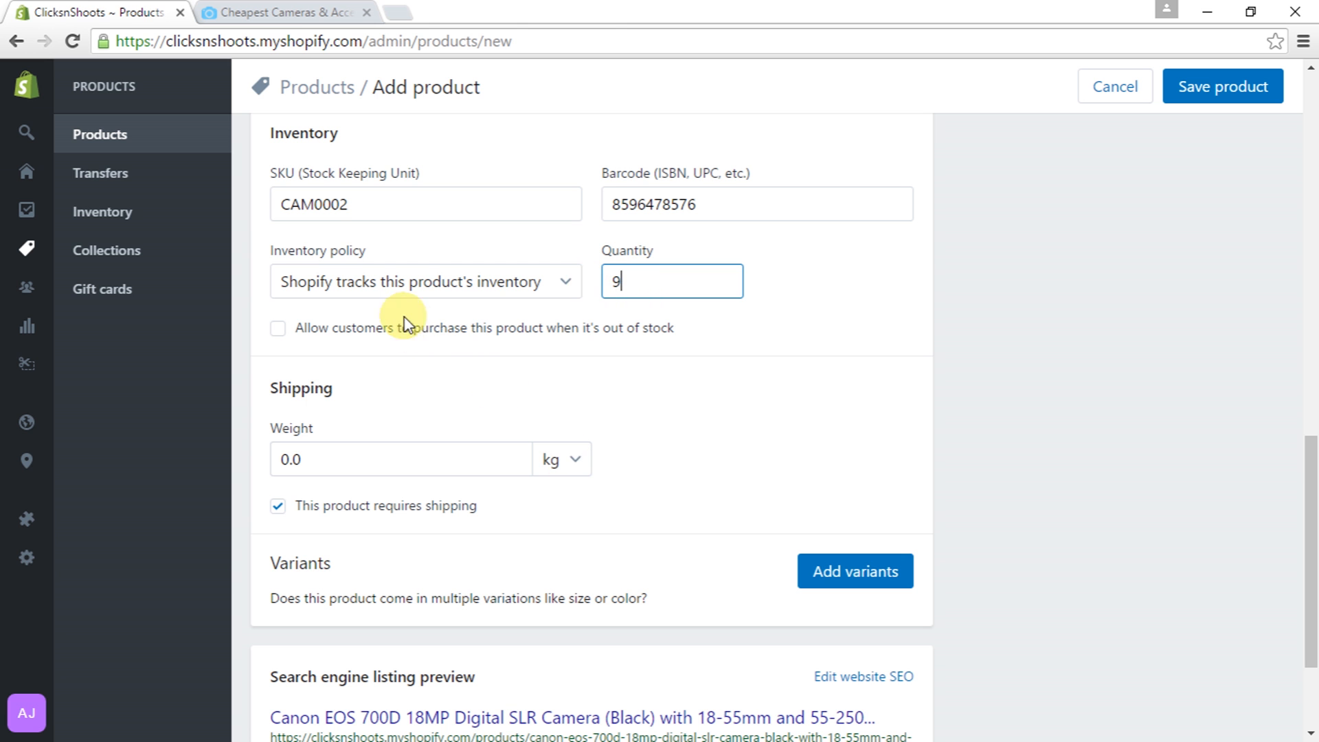
scroll(788, 483, down, 2)
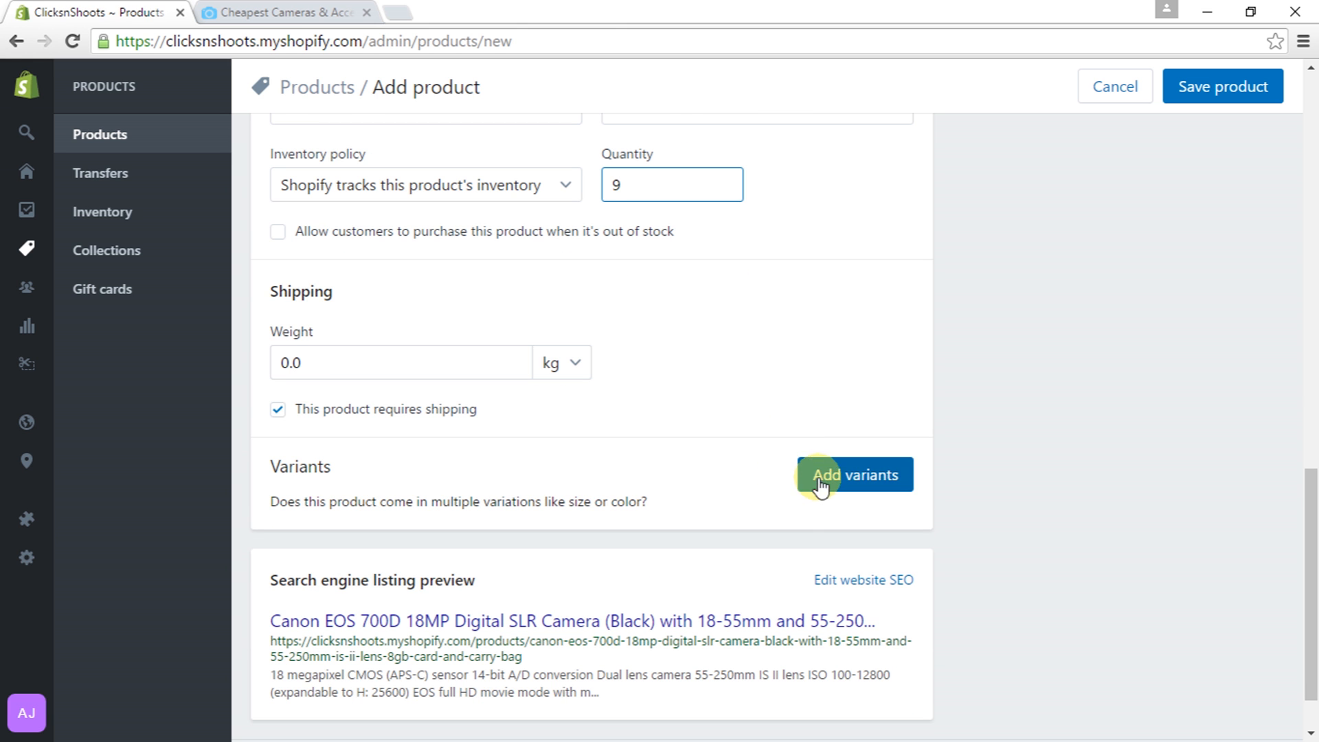
Set the product type to Camera and the vendor to Canon
scroll(791, 379, up, 8)
scroll(791, 379, up, 8)
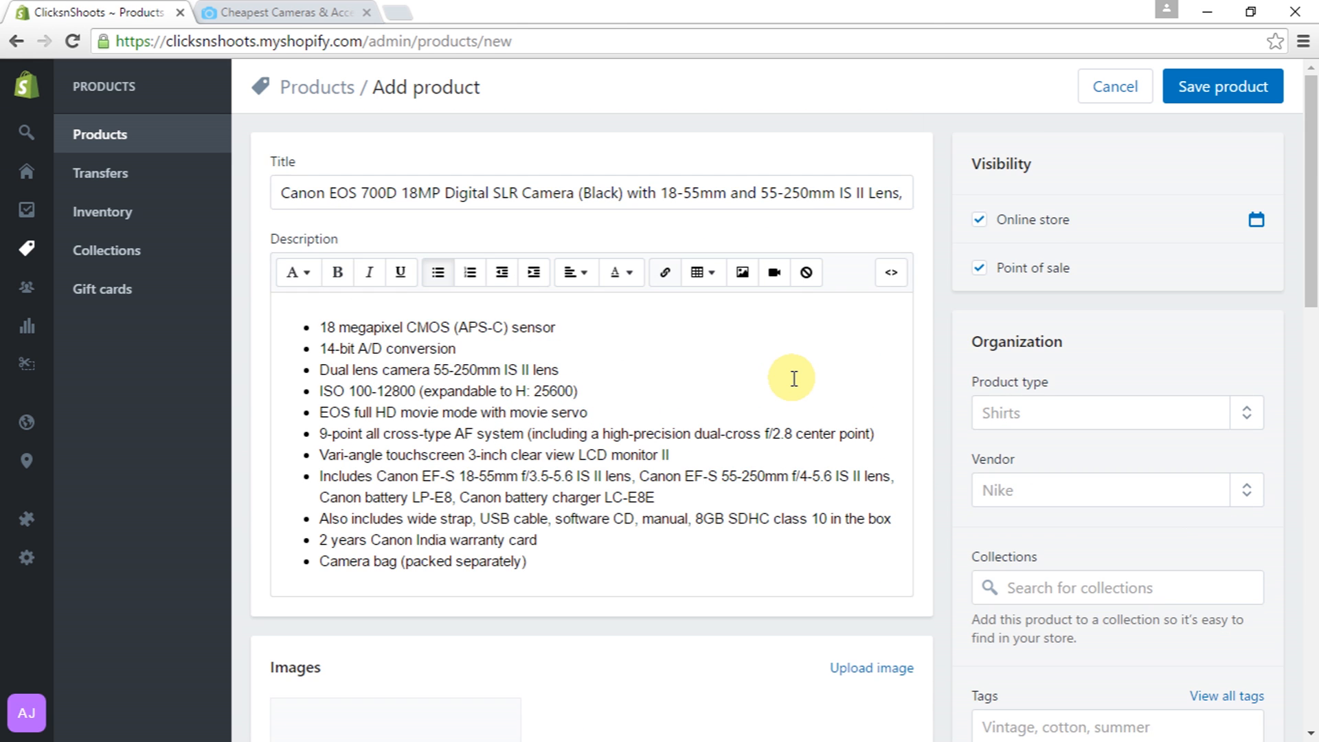
click(1030, 417)
text(Ca)
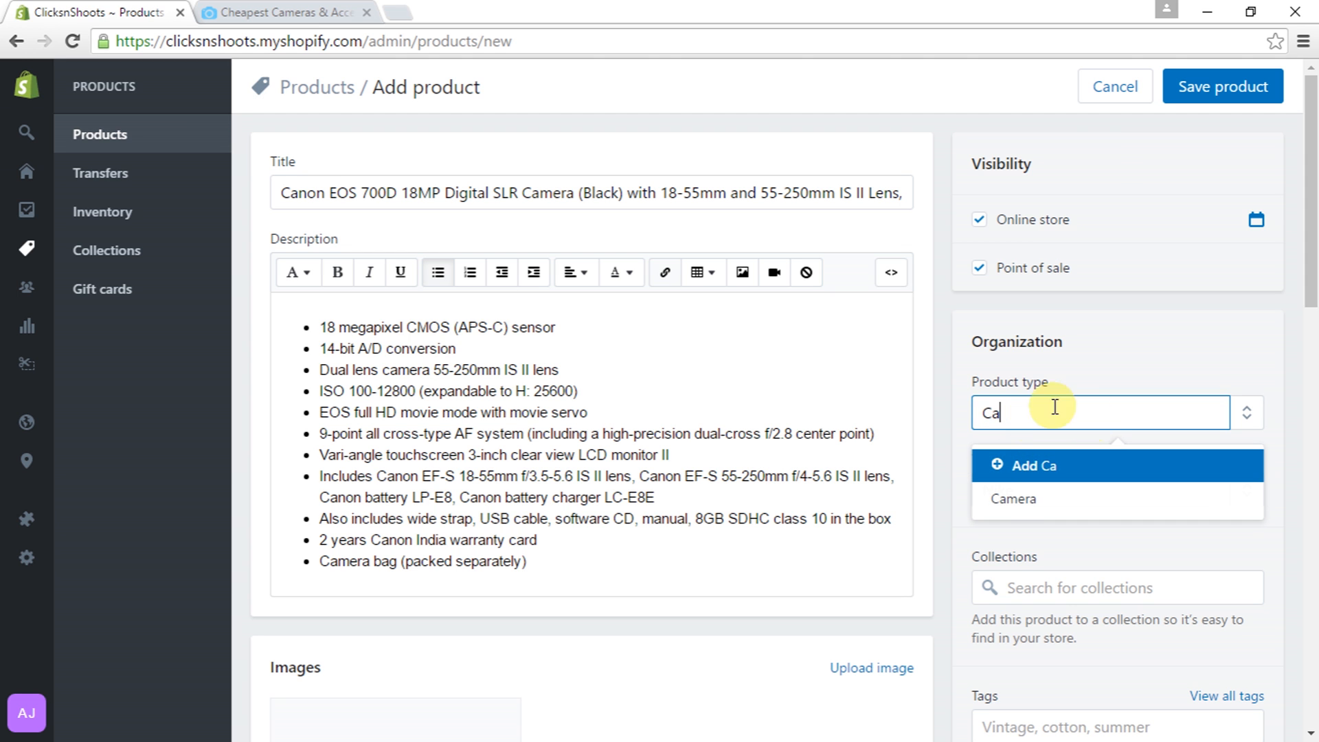
click(989, 498)
click(1134, 492)
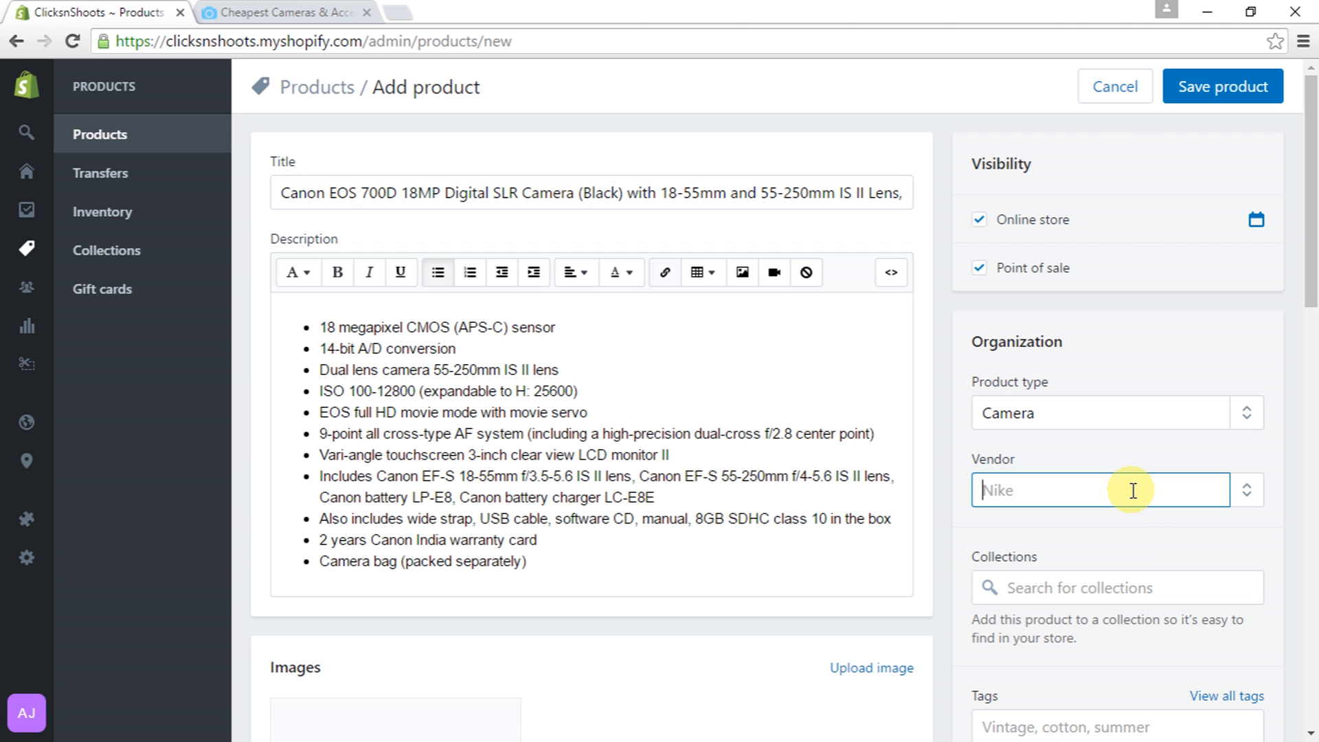
text(Ca)
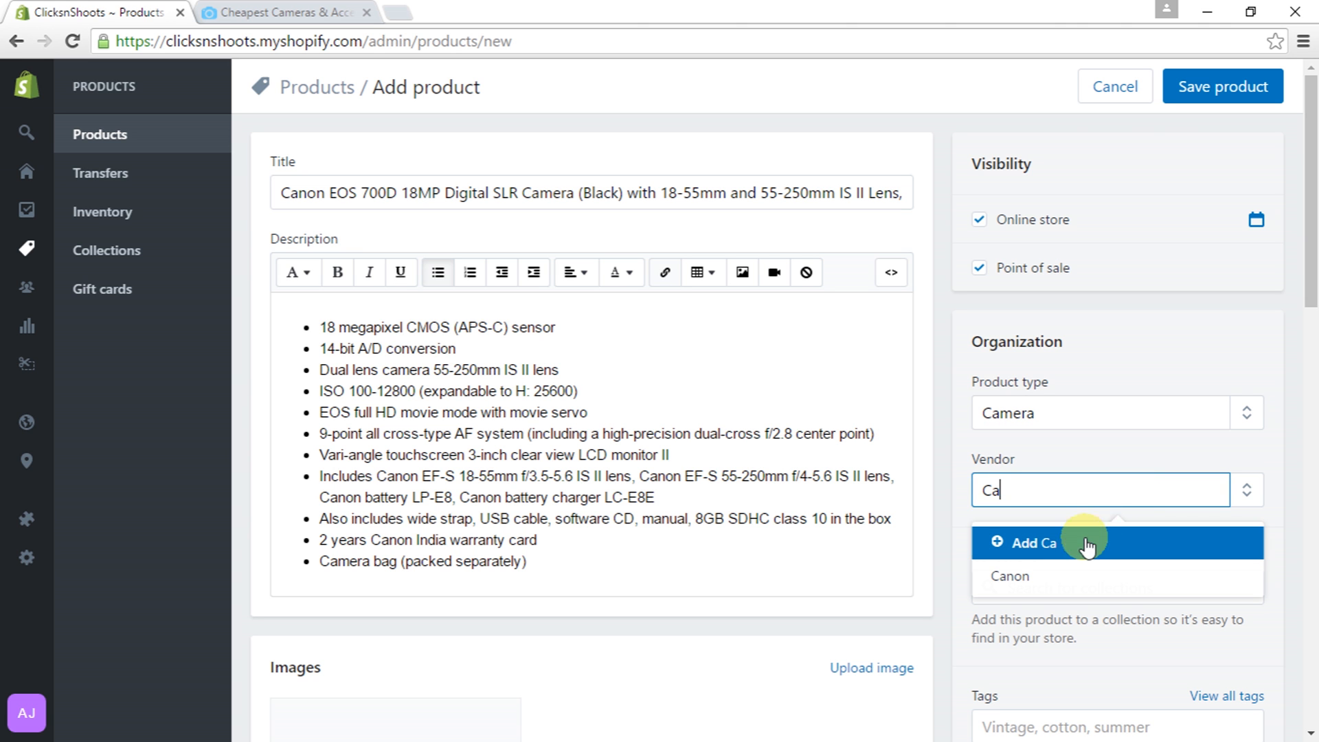
click(1085, 576)
Tag the product with the frequently used tags Brand_Canon, Camera, Canon, DSLR, Resolution_18 Megapixel and Type_DSLR
scroll(1075, 567, down, 4)
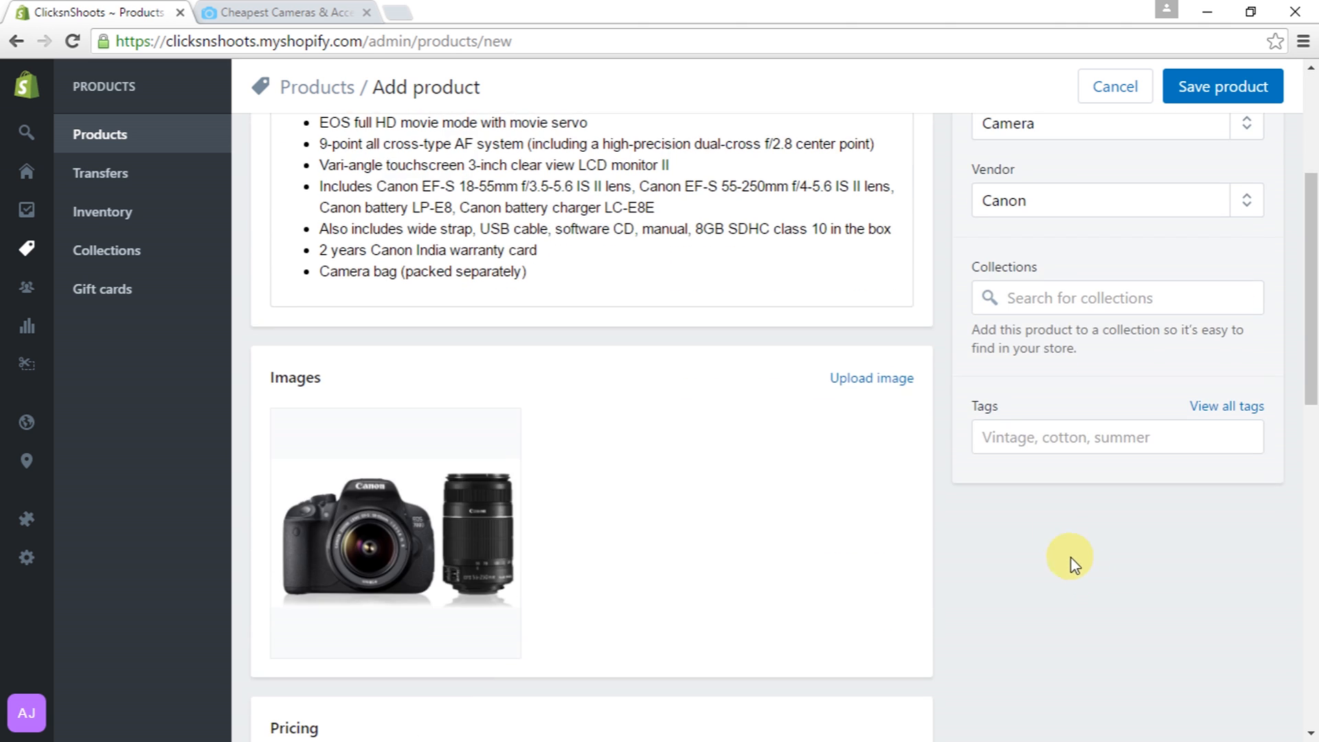
click(1034, 462)
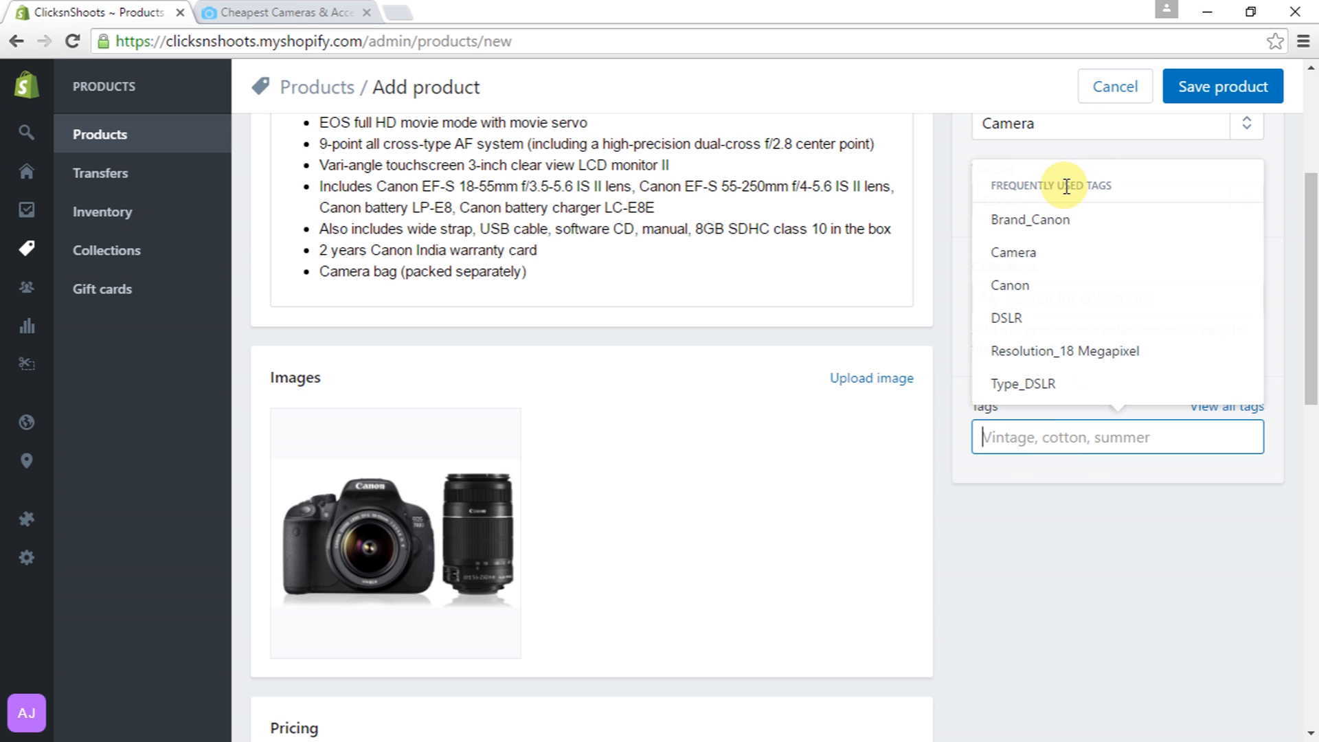
click(1034, 220)
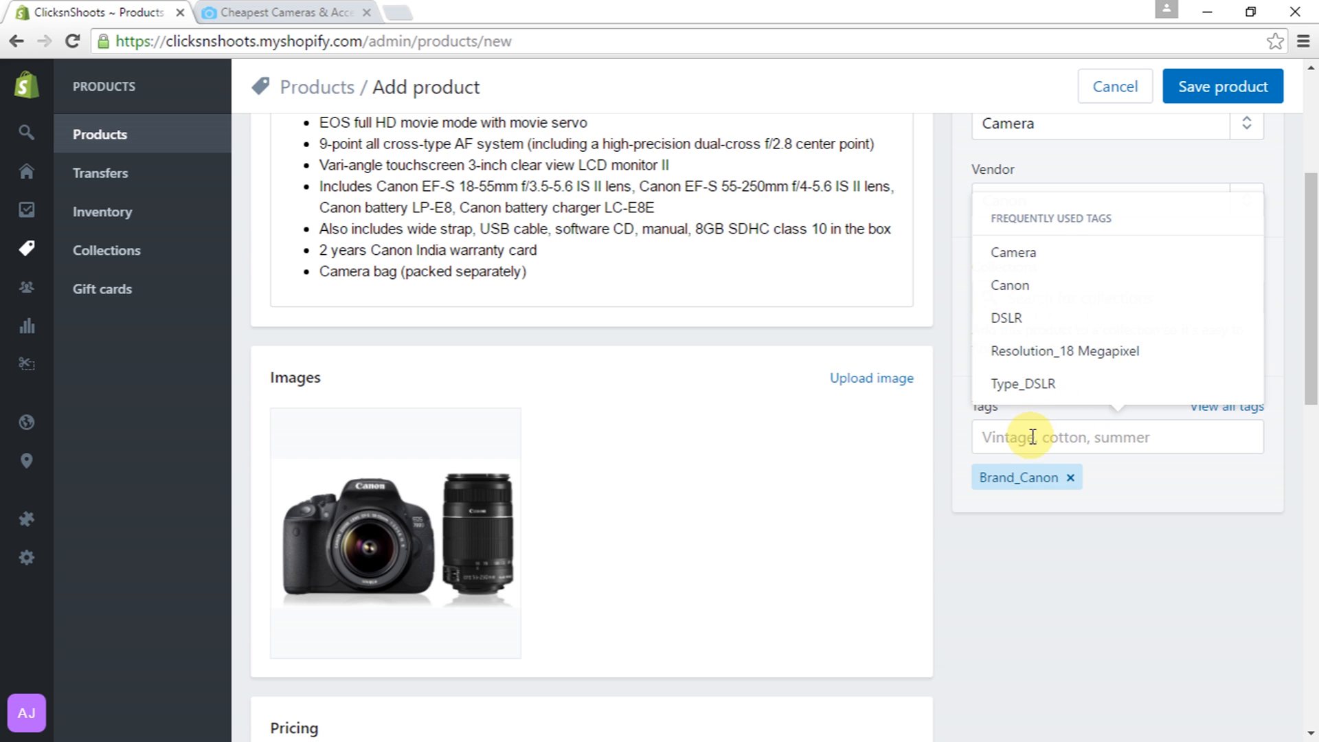
click(1026, 261)
click(1024, 285)
click(1025, 322)
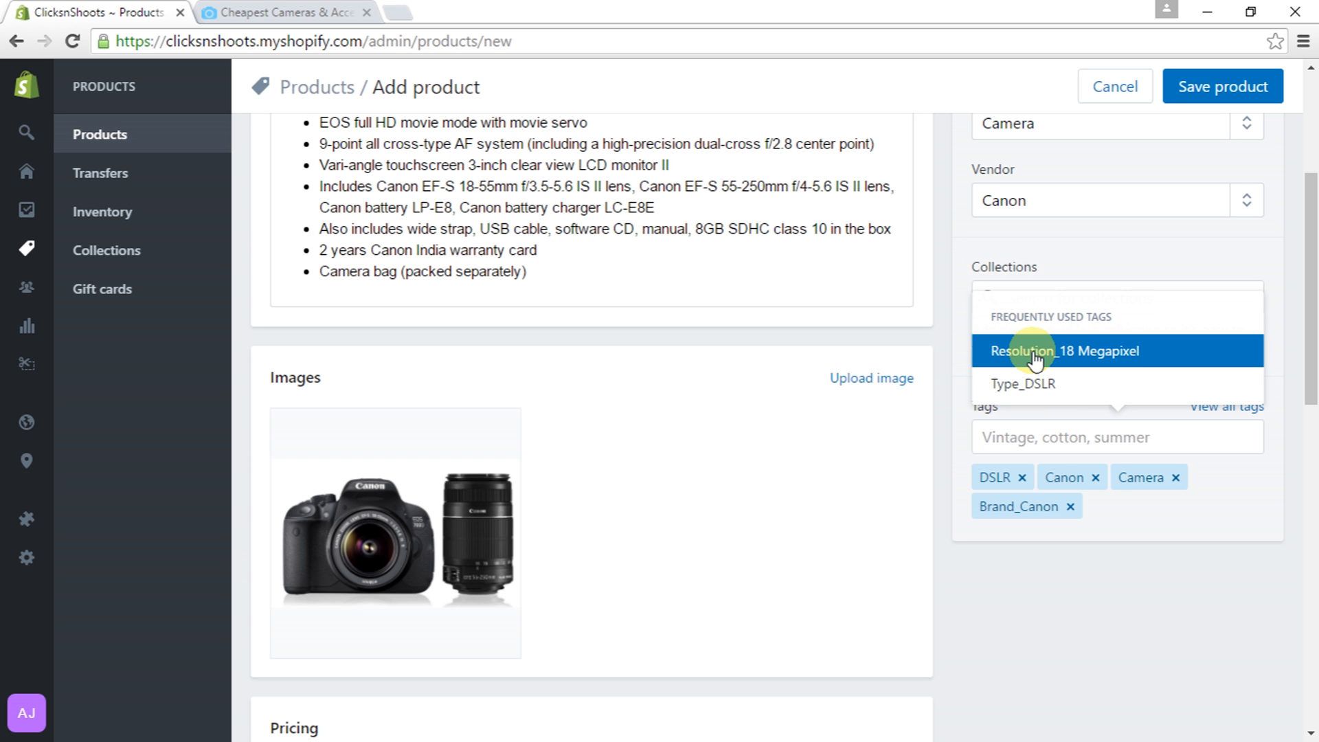
click(1035, 354)
click(1031, 384)
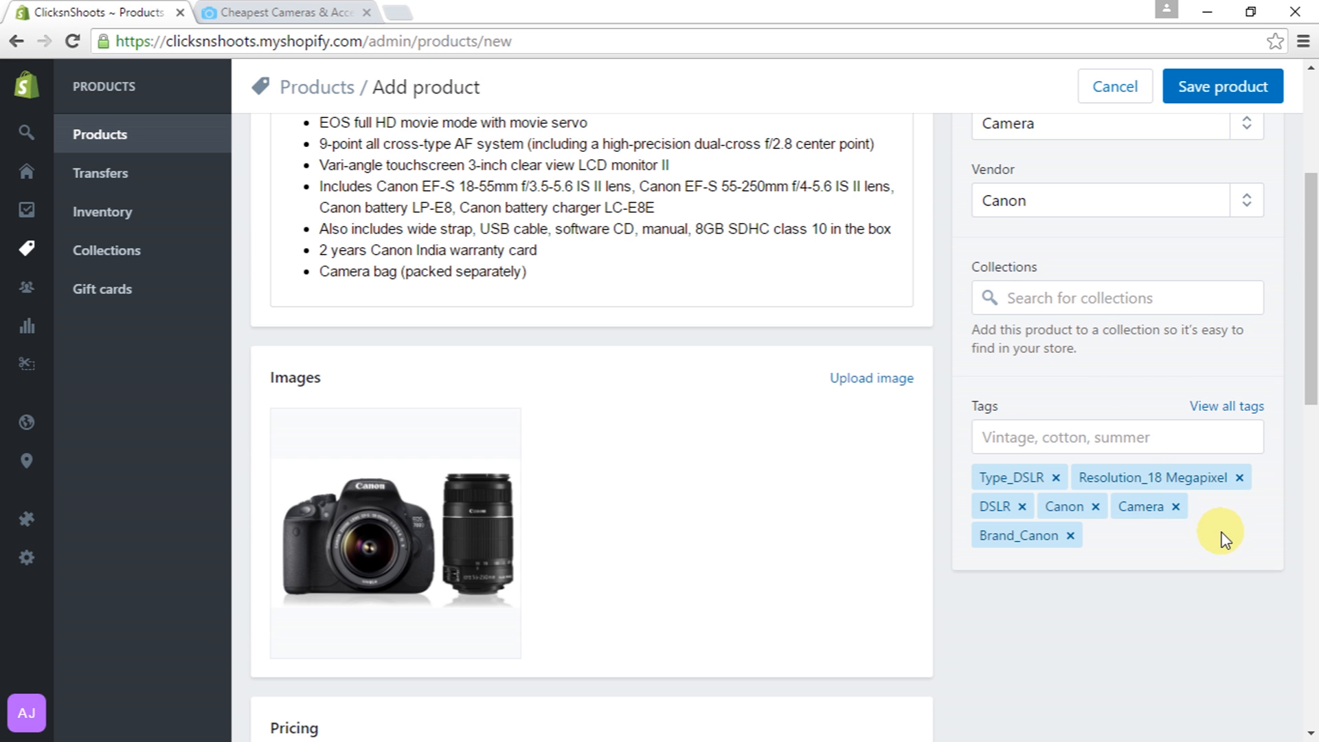
Review the Canon EOS 700D entry, save the product and dismiss the notification
scroll(481, 180, up, 3)
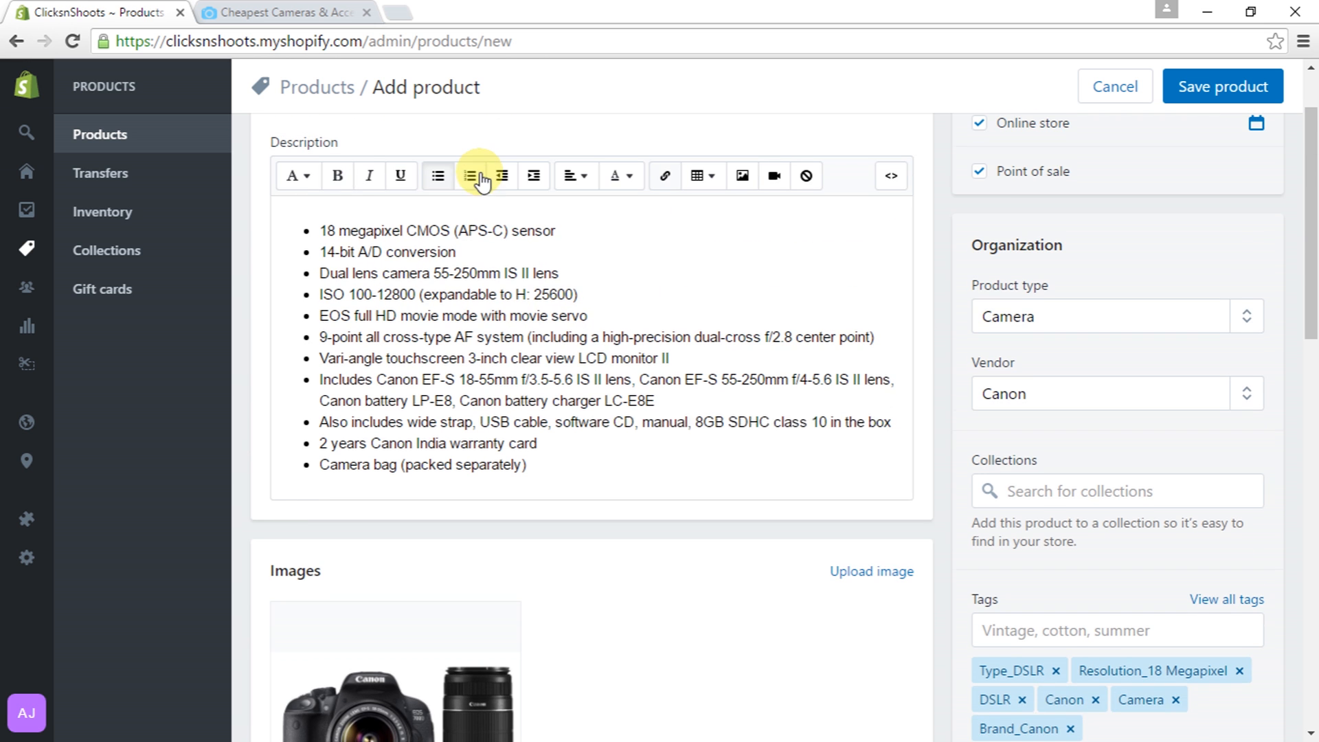
scroll(801, 616, down, 3)
scroll(817, 525, up, 4)
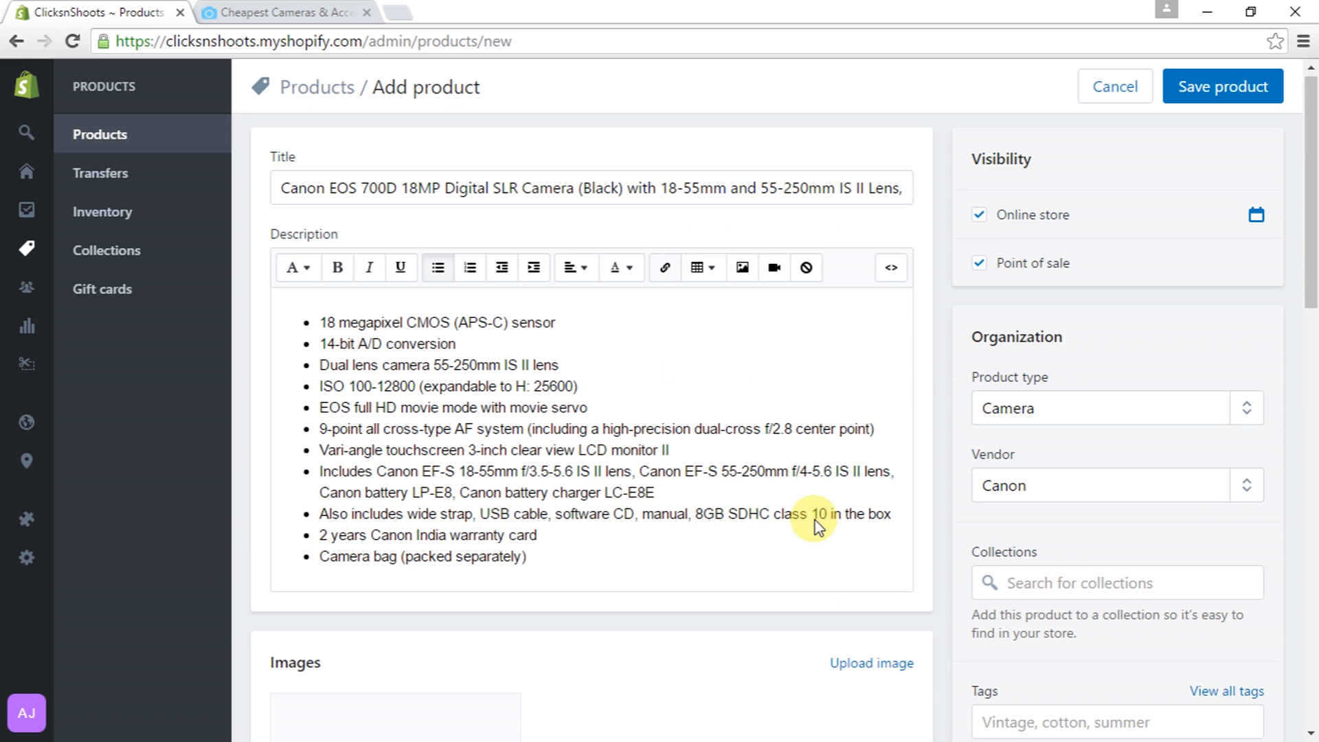
click(1230, 85)
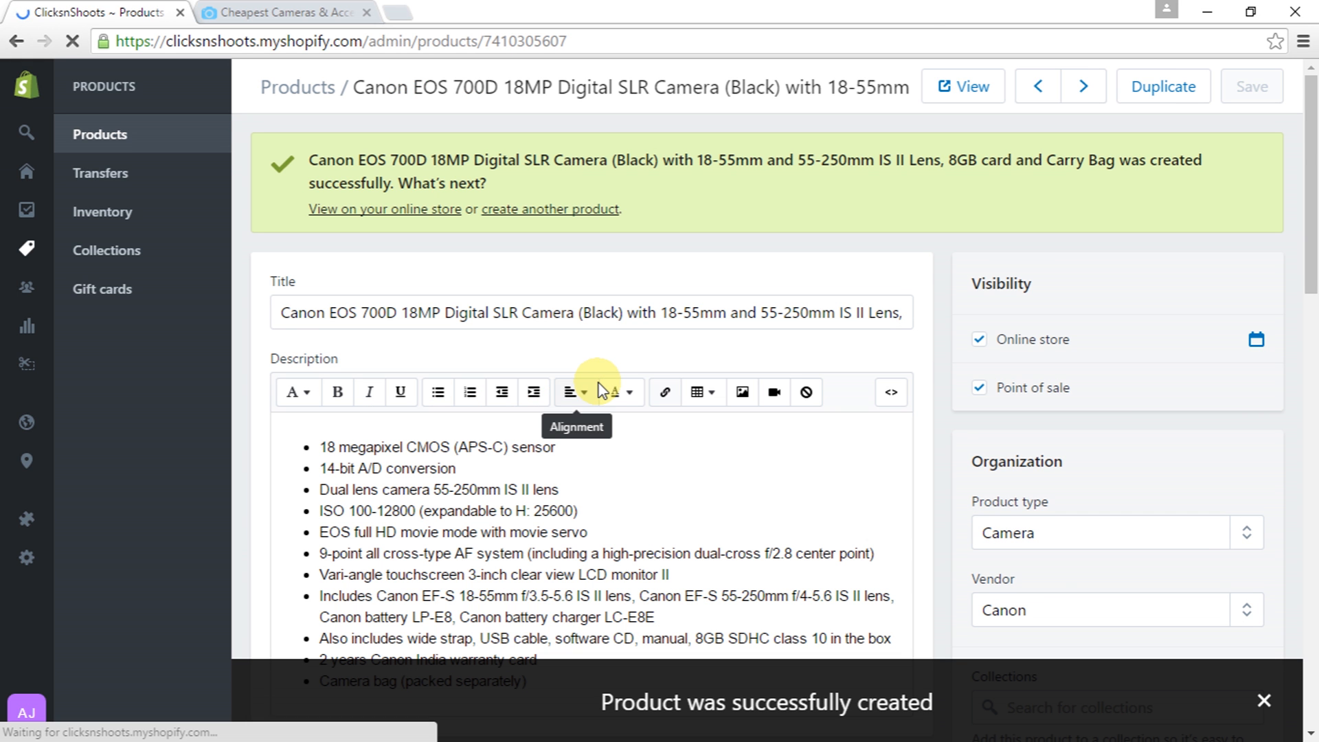
click(1265, 701)
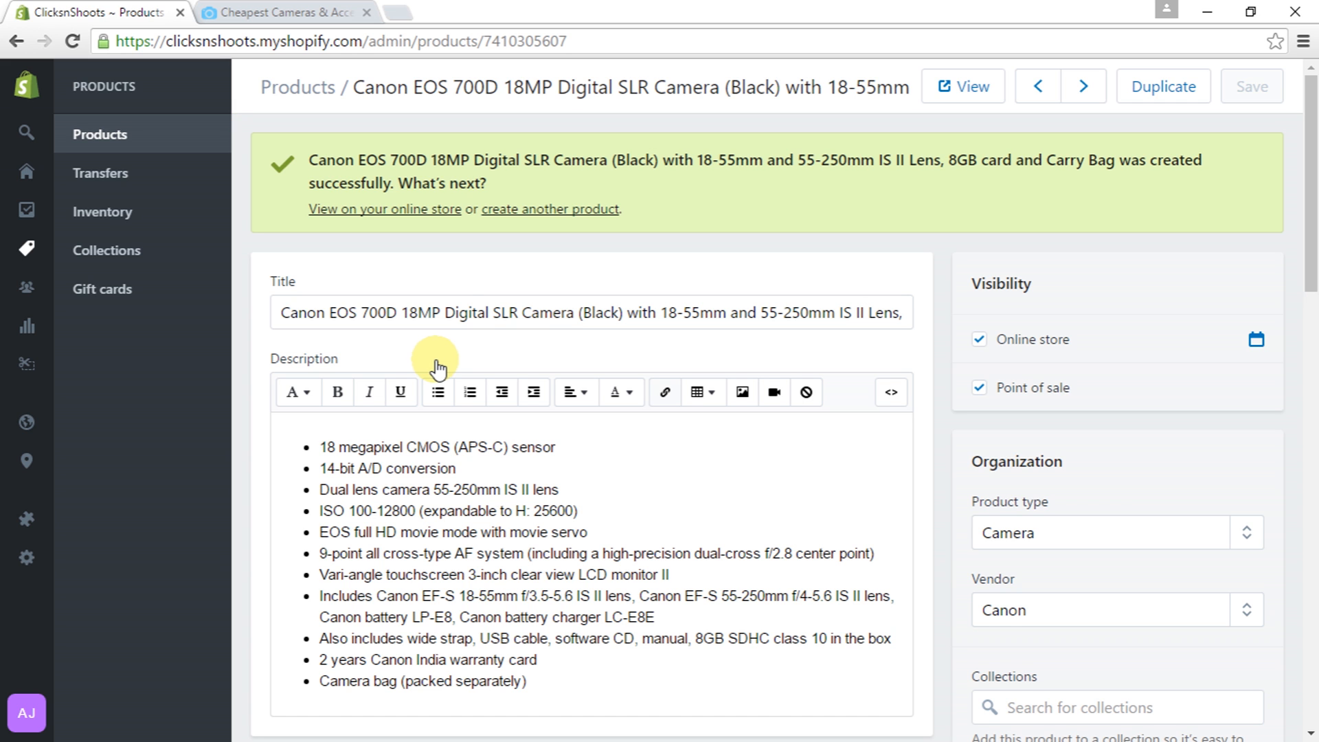
Create another product and fill its title with the Nikon D5200 24.1MP product name copied from the Word Products document
click(566, 208)
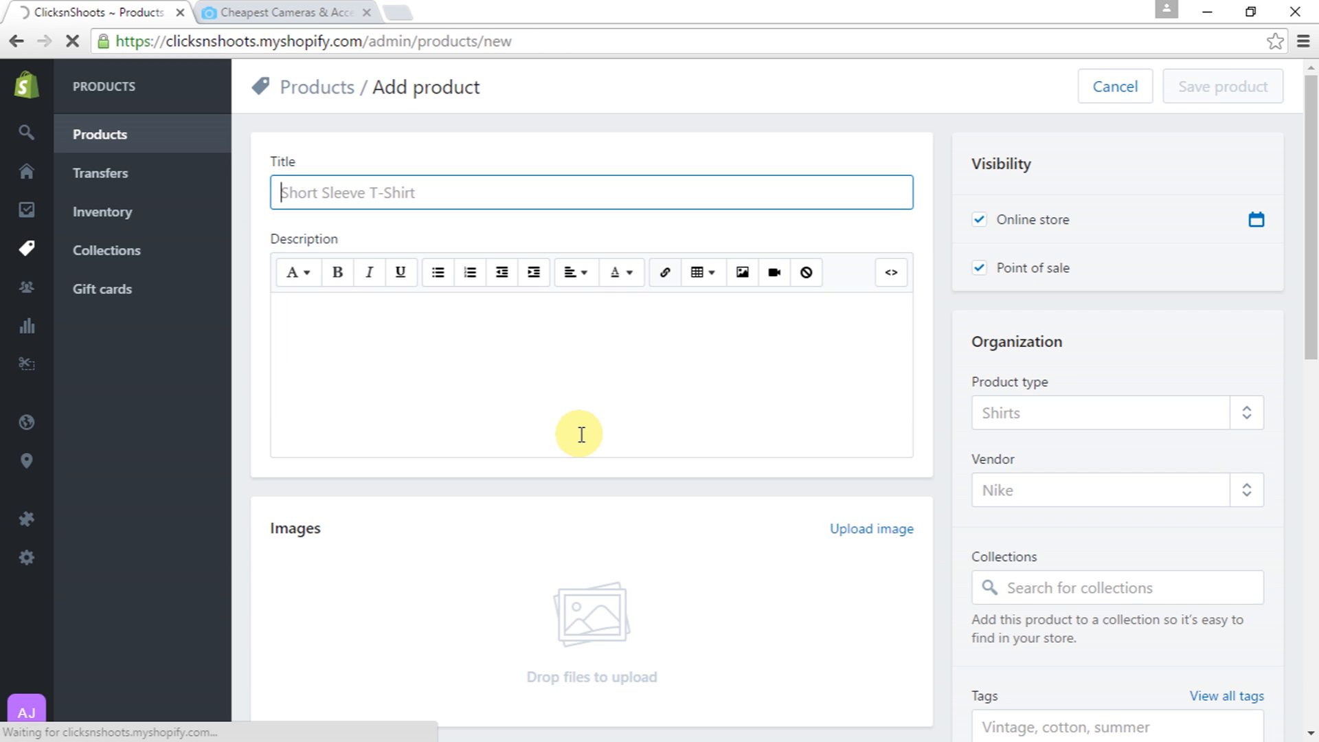
key(alt+Tab)
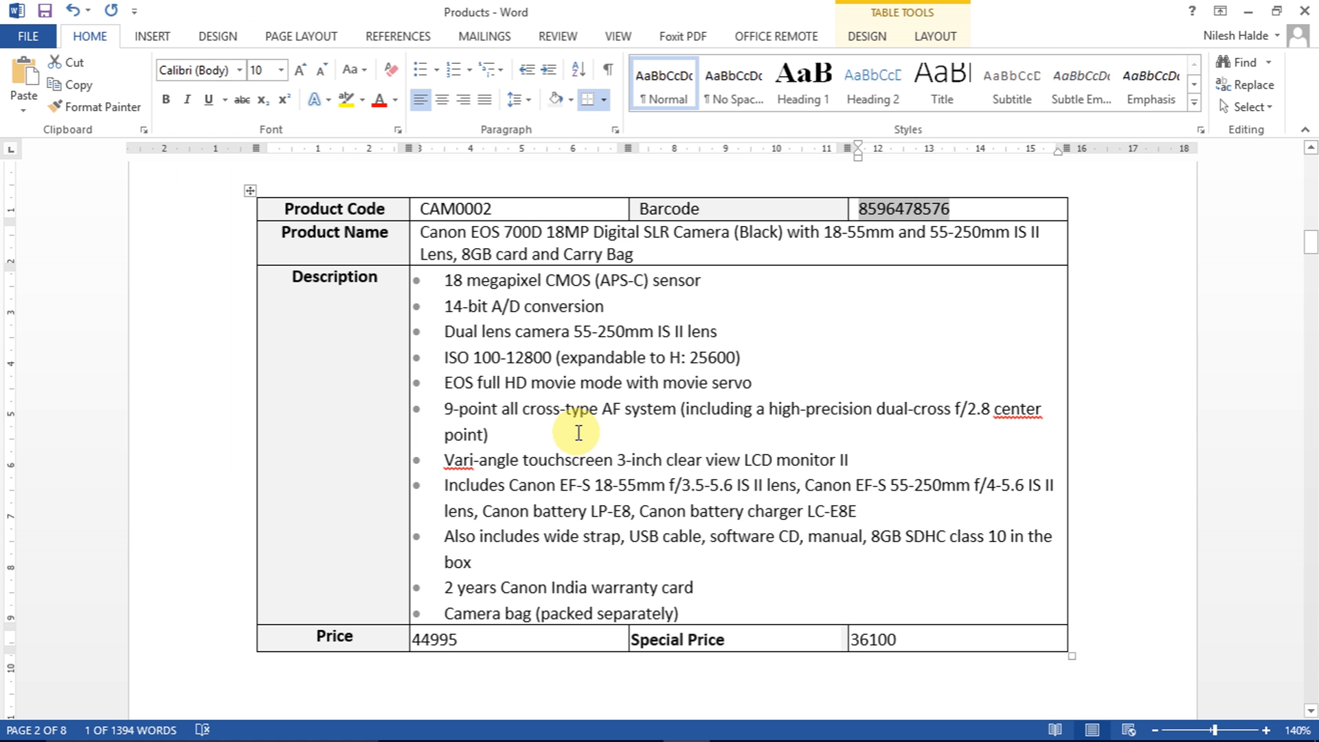
scroll(577, 433, down, 10)
scroll(576, 430, down, 6)
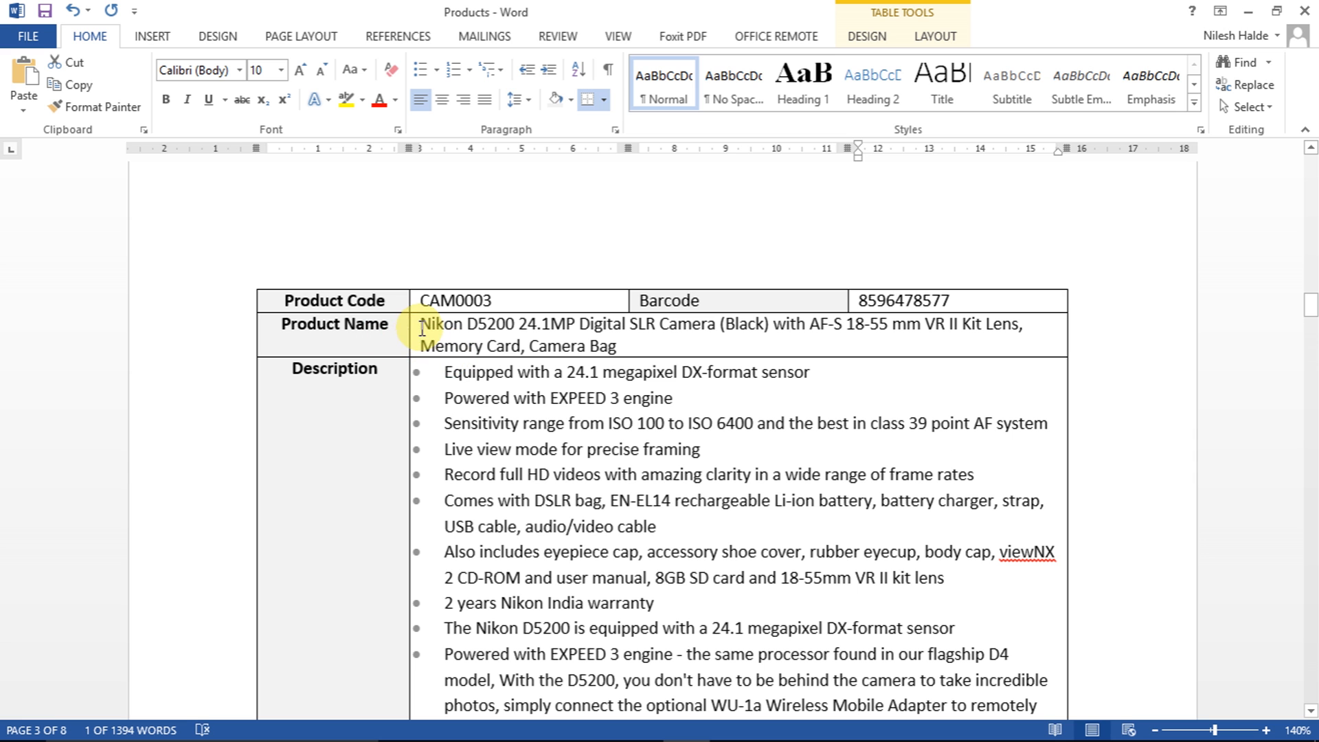
click(413, 336)
key(ctrl+c)
key(alt+Tab)
key(ctrl+v)
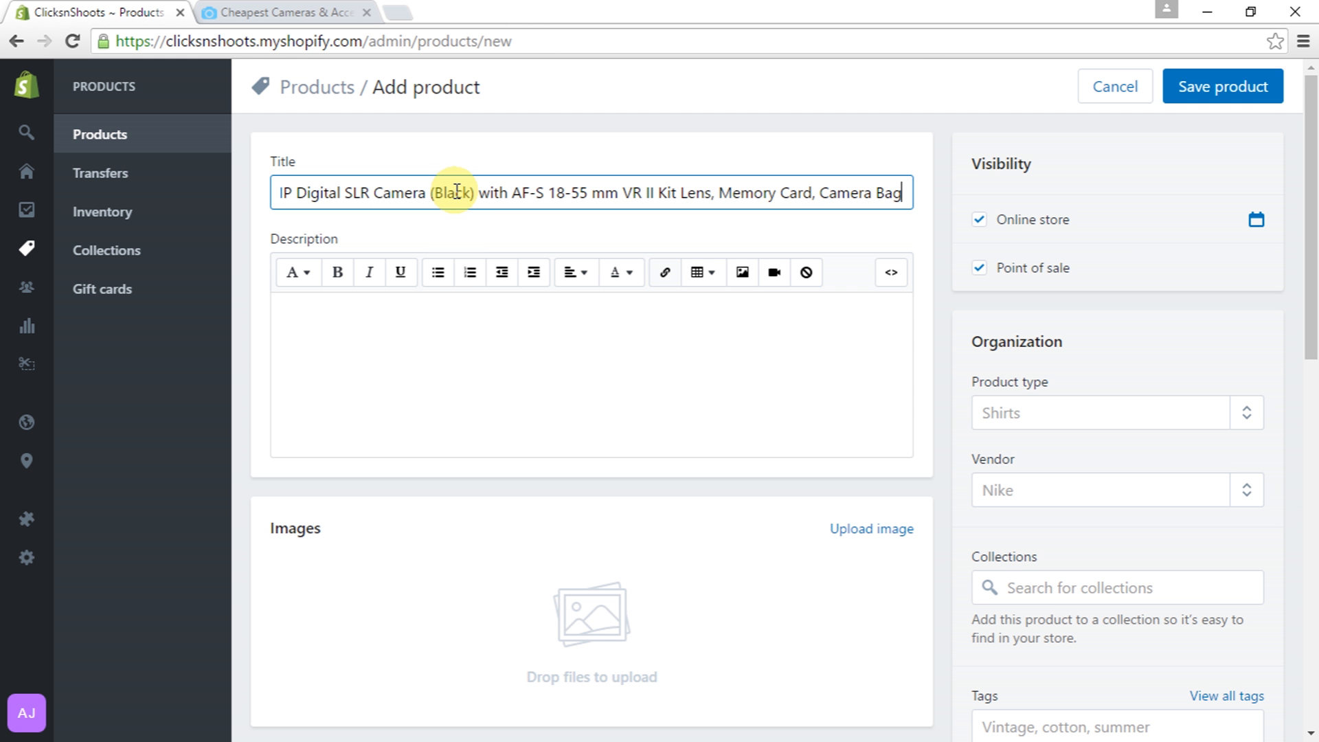
Copy the Nikon D5200 description bullets from Word into the product description and make the final D5200 image-quality paragraph a bullet
key(alt+Tab)
drag(440, 373, 752, 605)
key(ctrl+c)
key(alt+Tab)
click(505, 385)
key(ctrl+v)
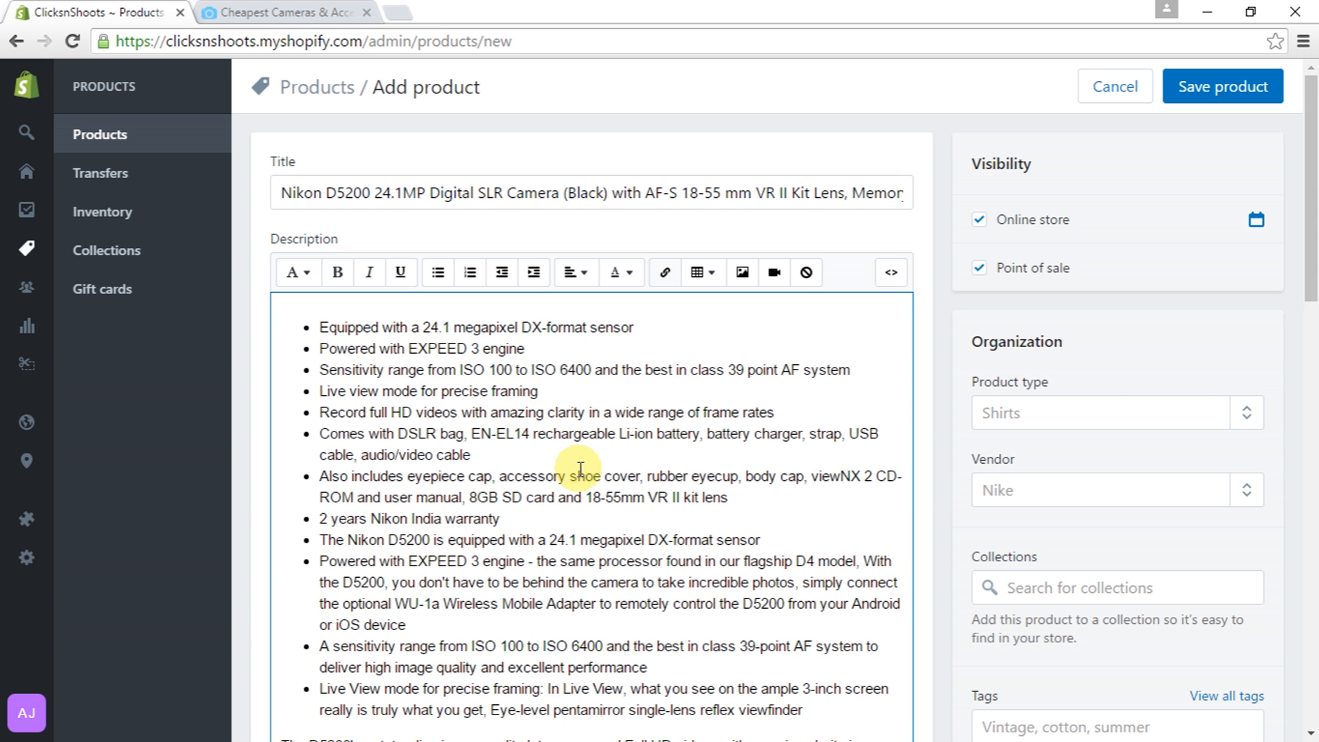
scroll(591, 446, down, 5)
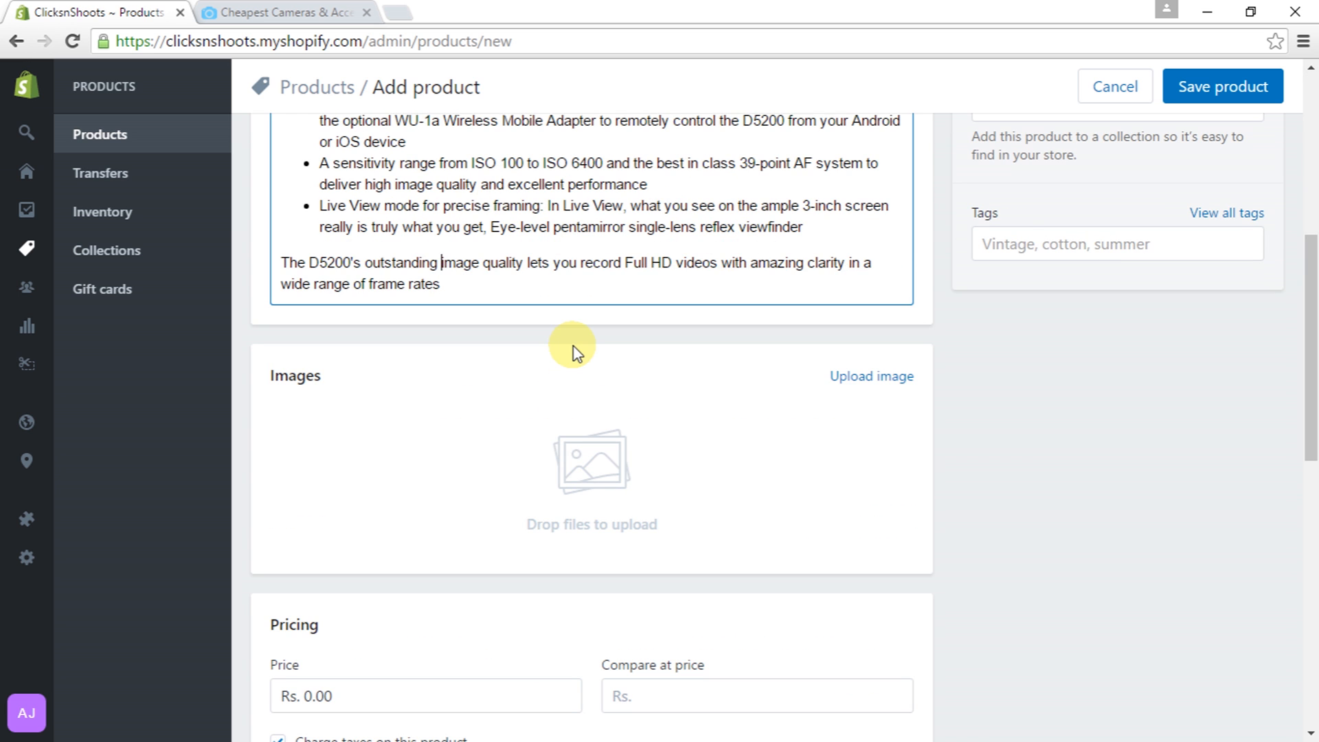
key(BackSpace)
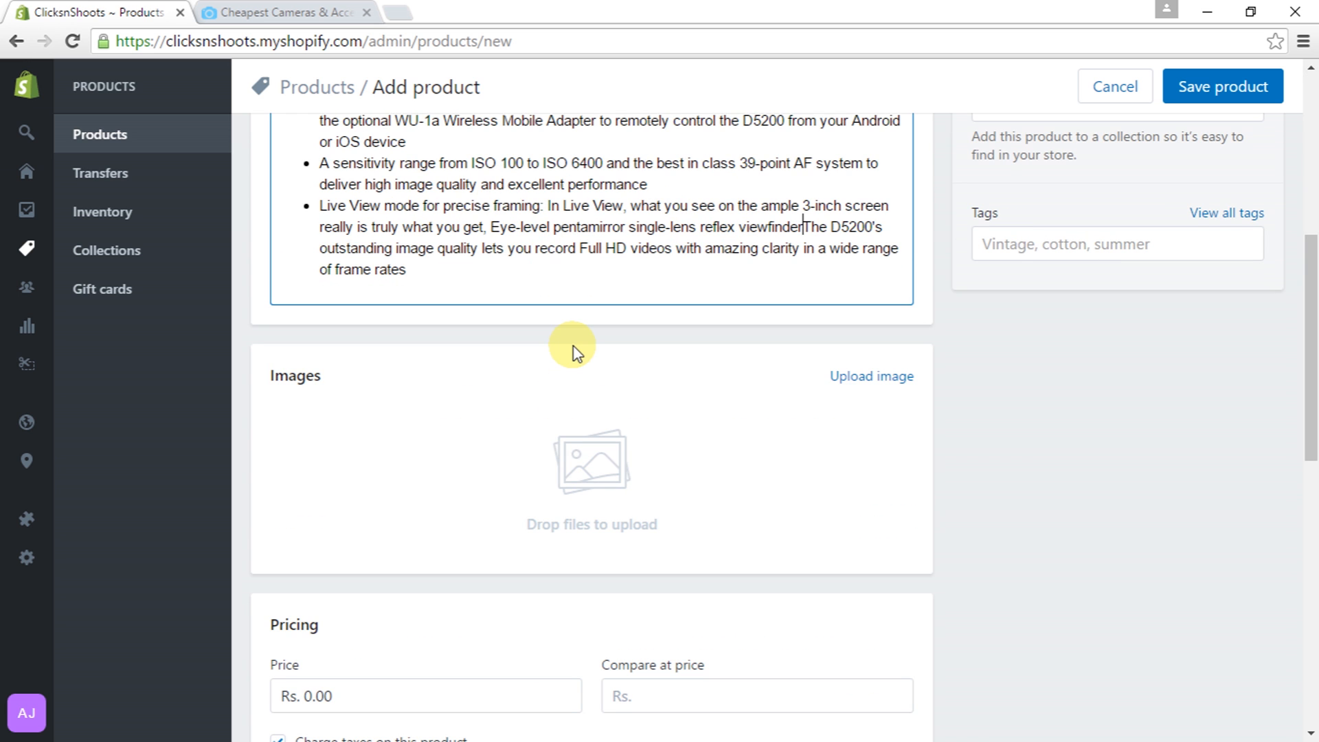
key(Return)
Upload all seven images from the DSLR0003 folder to the product and make the straight front view the main image
key(alt+Tab)
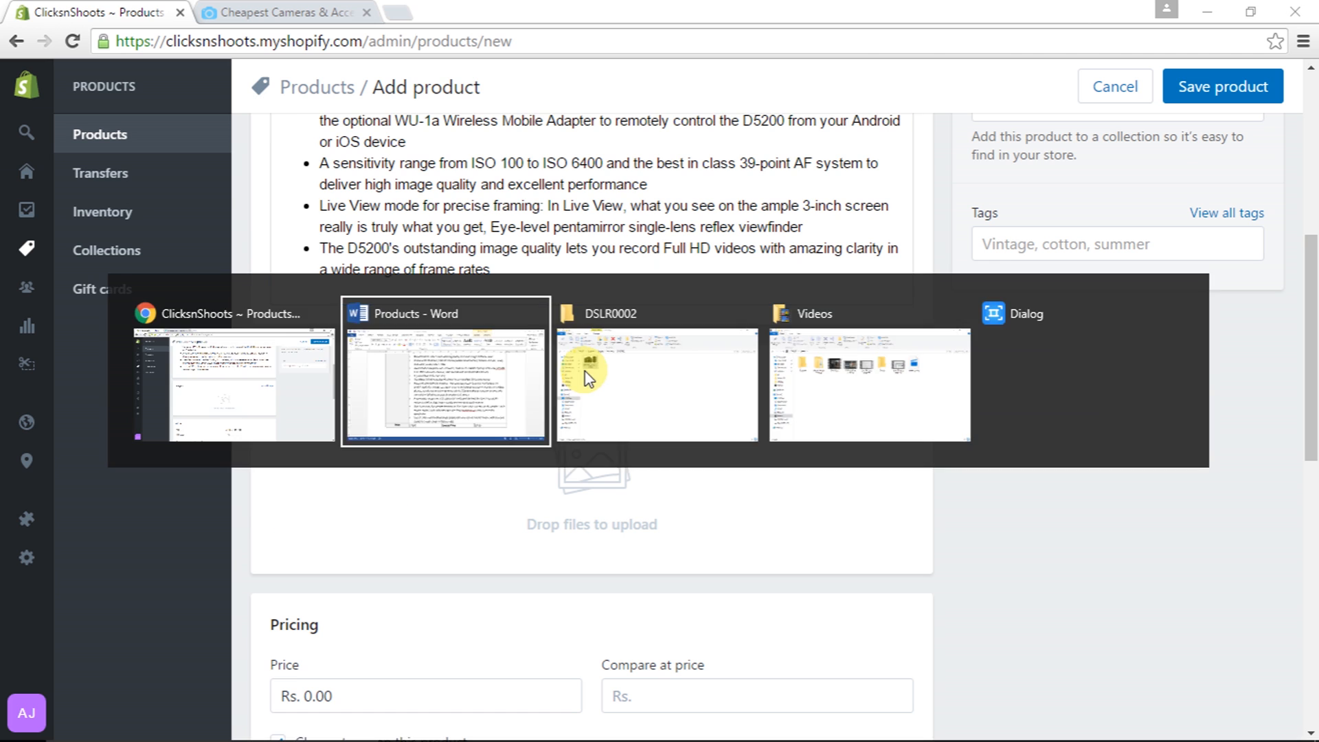
key(BackSpace)
key(Down)
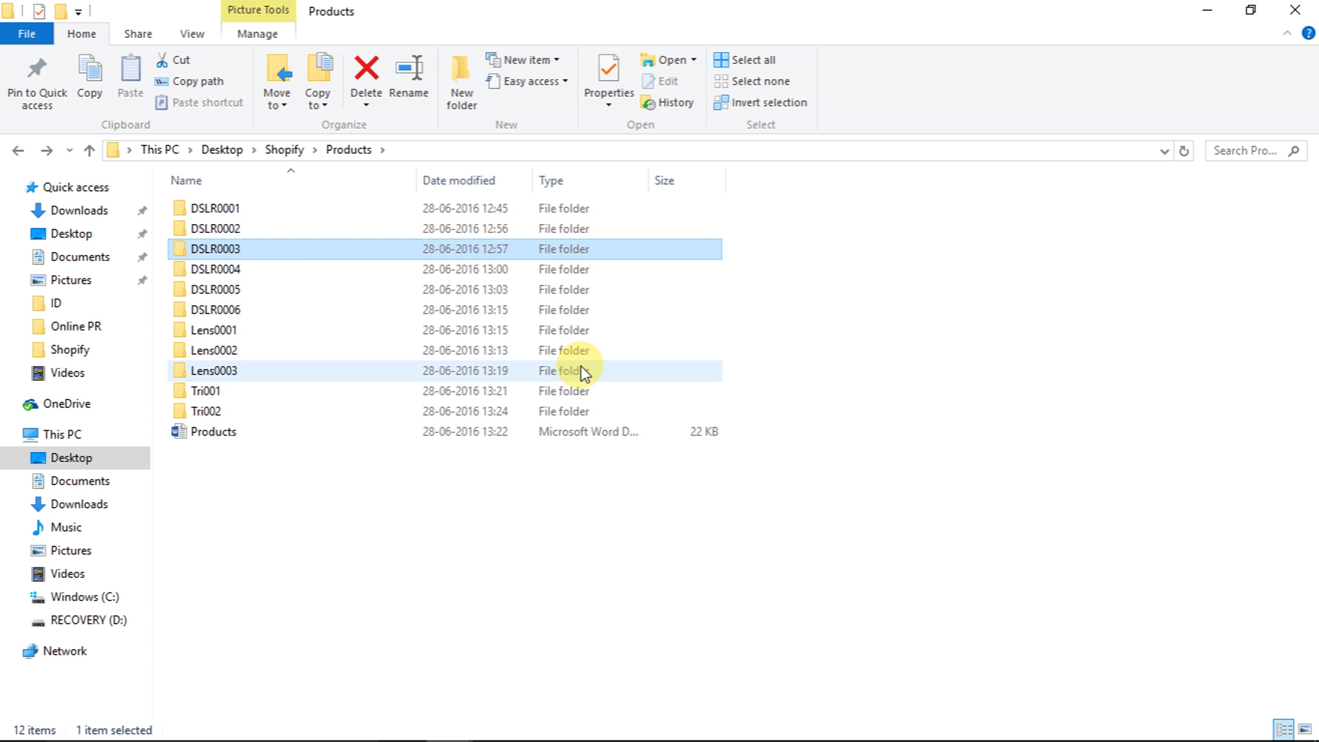
key(Return)
key(Right)
key(shift+Right)
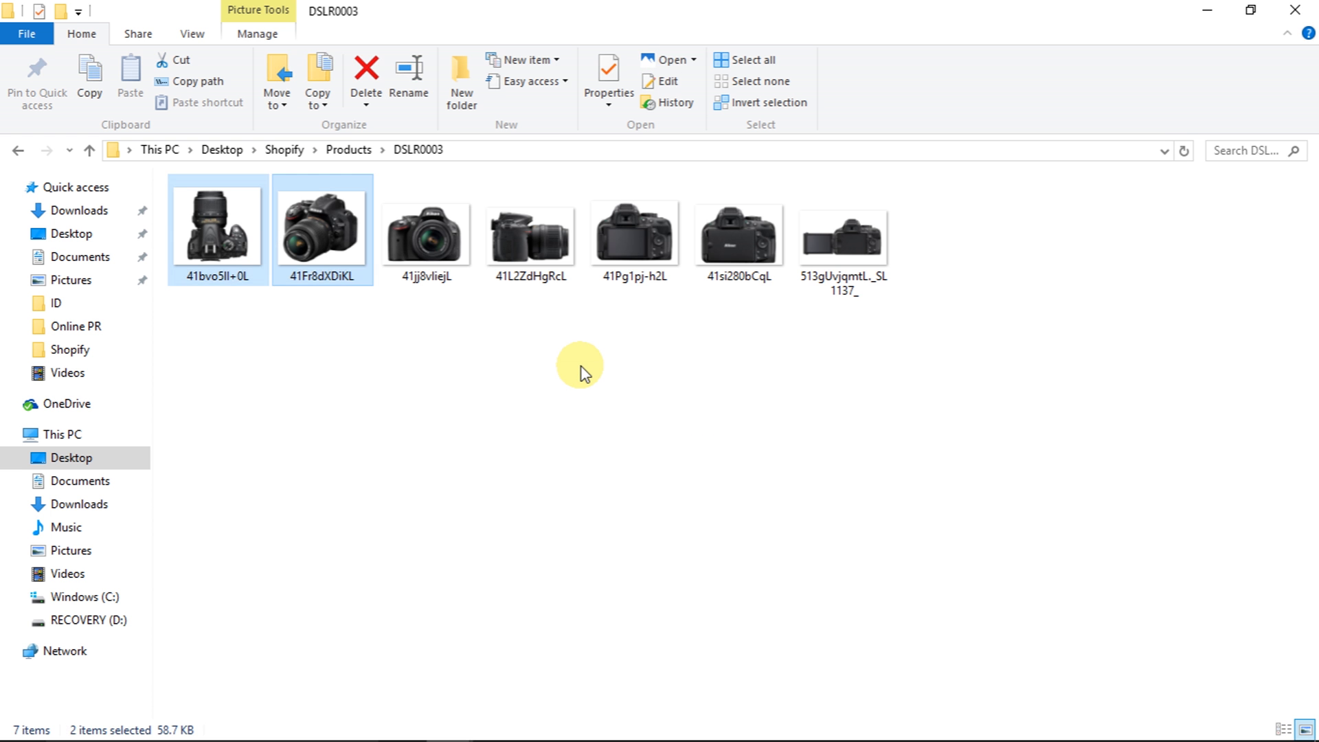
key(shift+Right)
key(shift+Right)
key(shift+Right)
key(shift+Right)
key(shift+Right)
drag(547, 244, 602, 501)
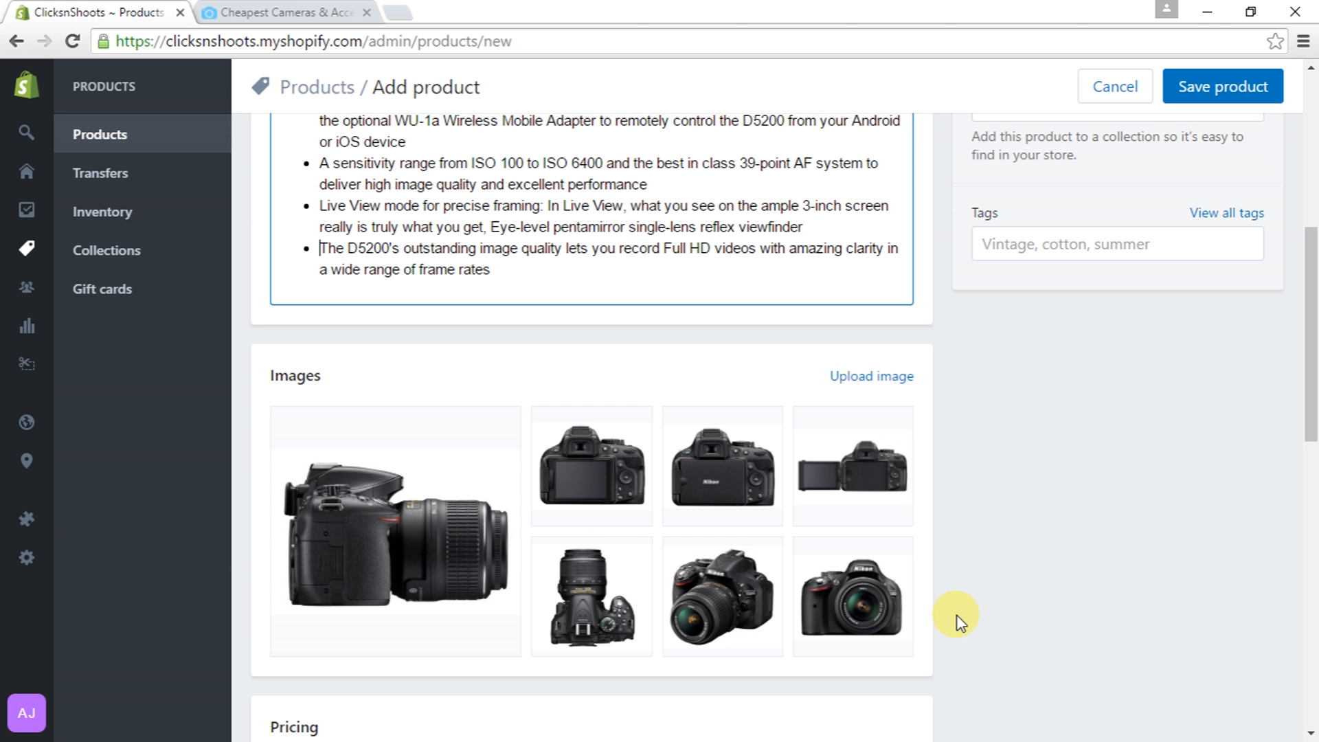
drag(854, 604, 467, 540)
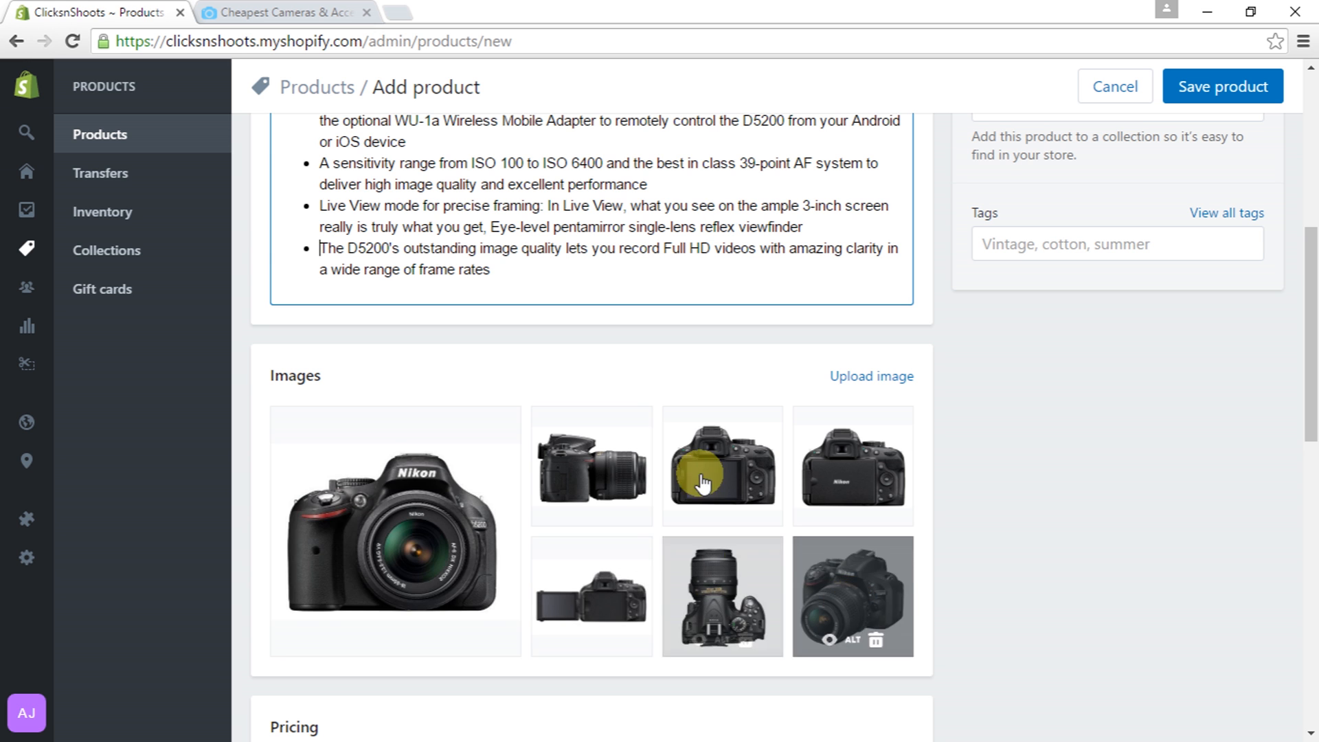
Set the price to 27695, copied from the Nikon D5200 special price in the Word document
scroll(704, 467, down, 5)
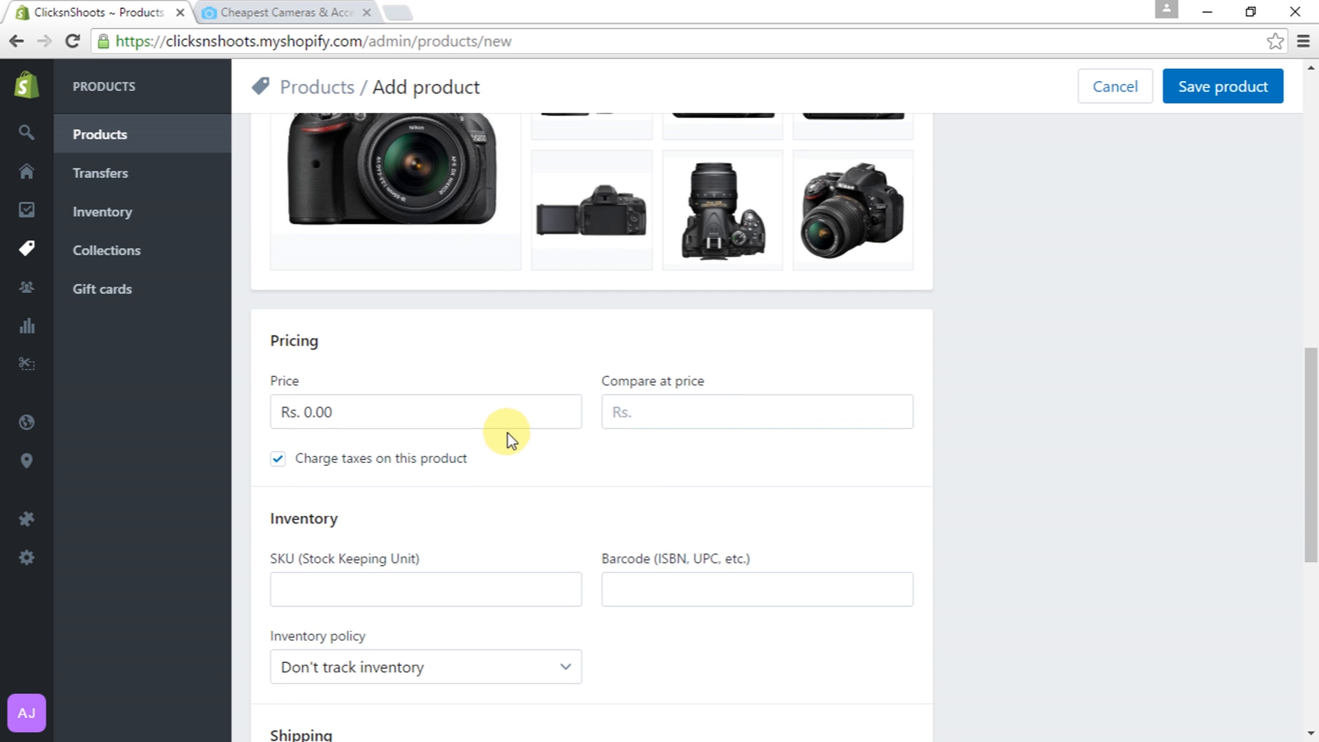
key(alt+Tab)
key(alt+Tab)
key(alt+Tab)
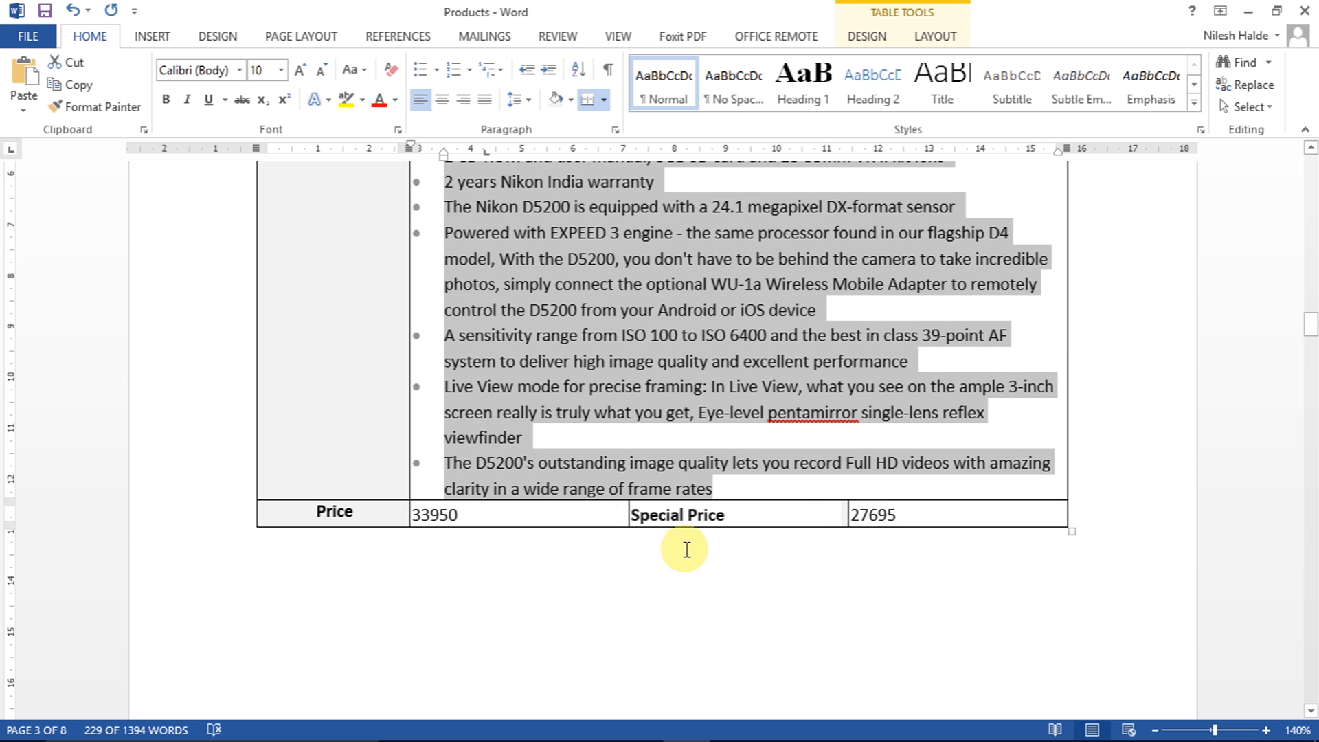
double_click(903, 516)
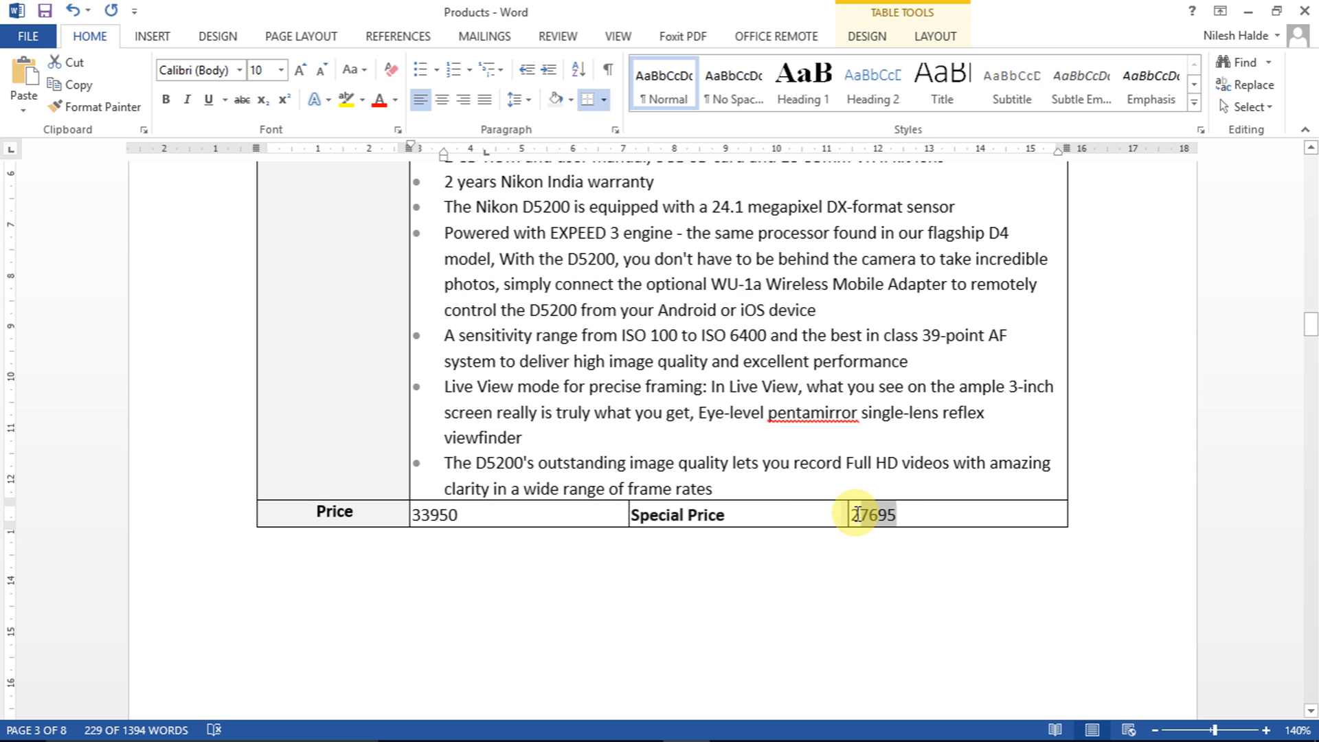
key(alt+Tab)
click(507, 417)
key(ctrl+v)
Set the compare at price to 33950, copied from the Nikon D5200 regular price in the Word document
key(alt+Tab)
drag(458, 515, 418, 522)
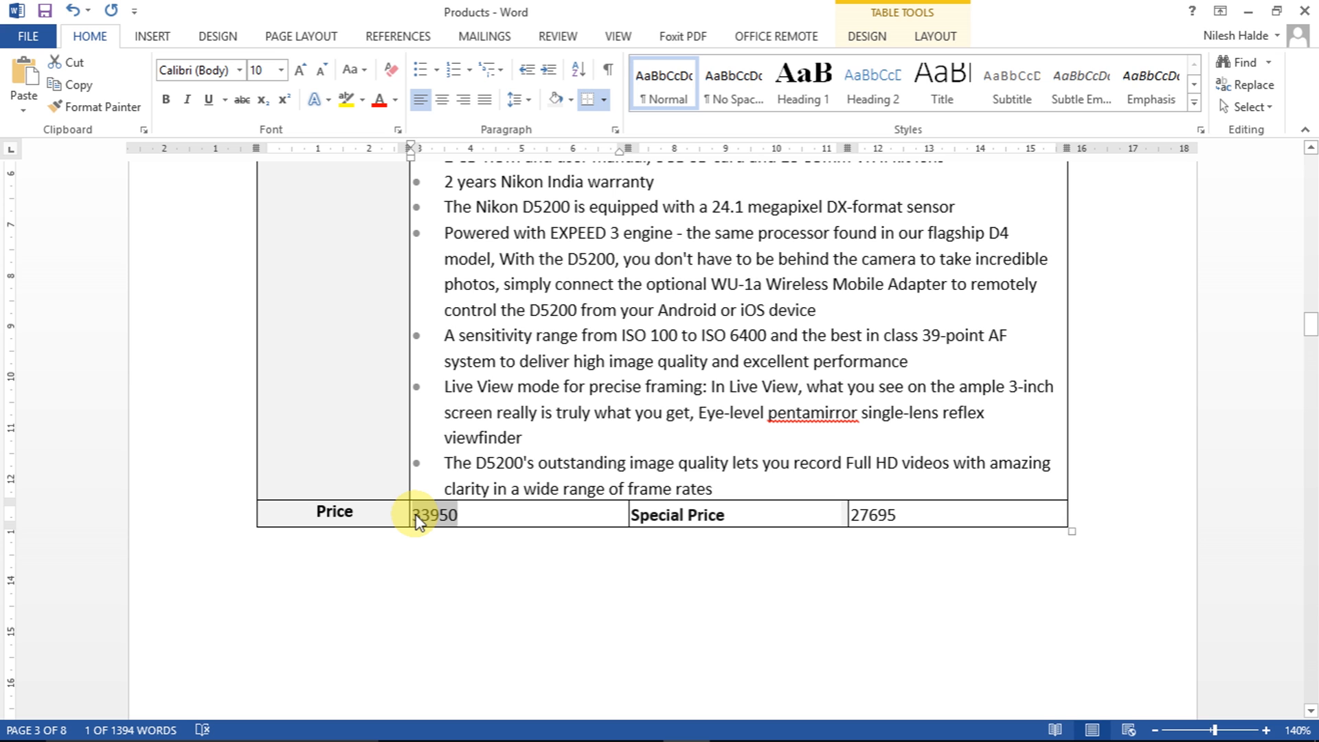
key(ctrl+c)
key(alt+Tab)
click(751, 406)
key(ctrl+v)
Set the SKU to CAM0003, copied from the Nikon D5200 product code in the Word document
scroll(550, 566, down, 4)
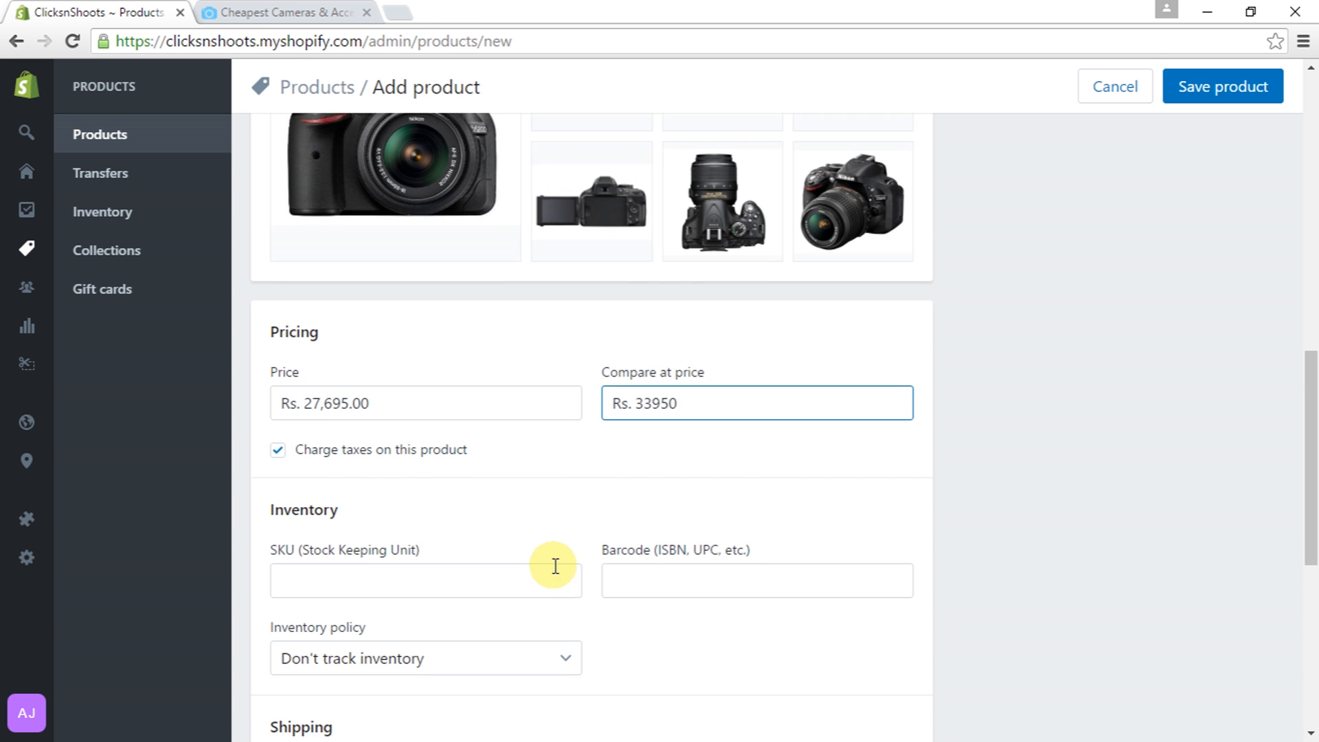
click(520, 306)
key(alt+Tab)
scroll(540, 367, up, 10)
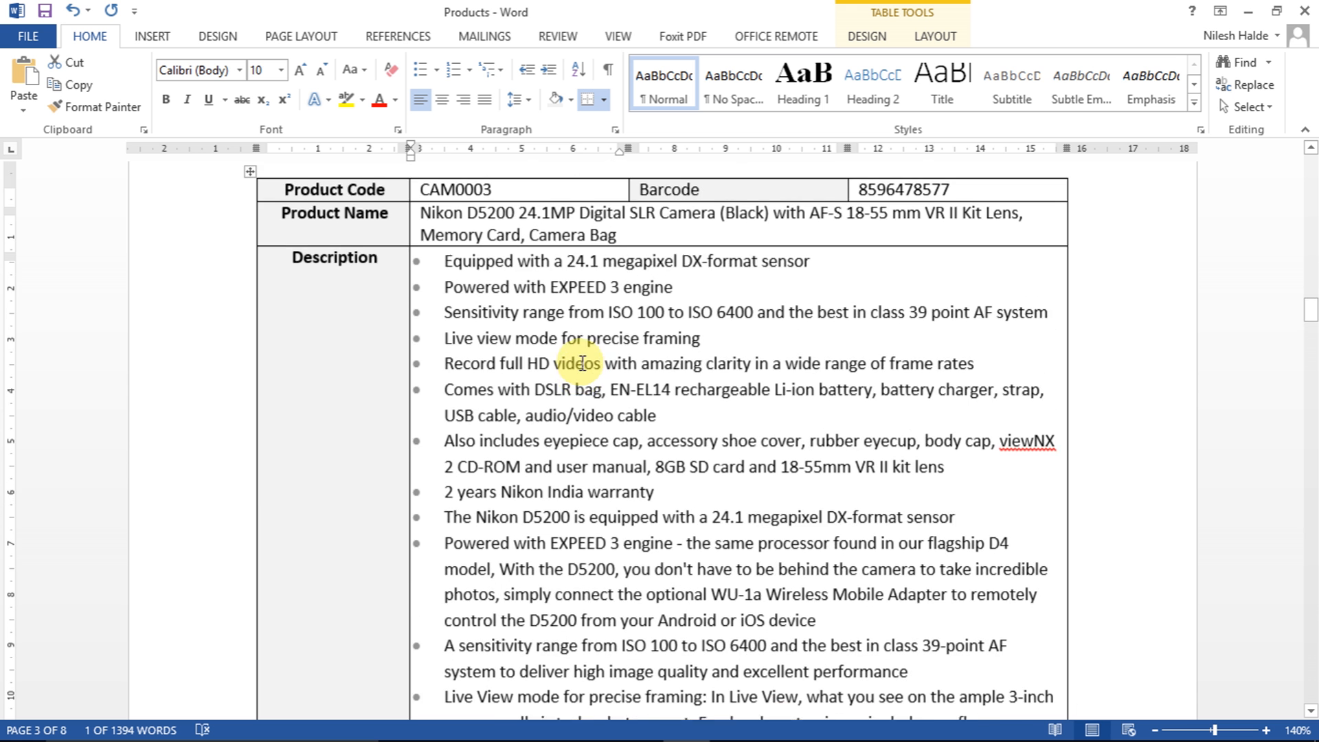
drag(531, 387, 424, 390)
key(ctrl+c)
key(alt+Tab)
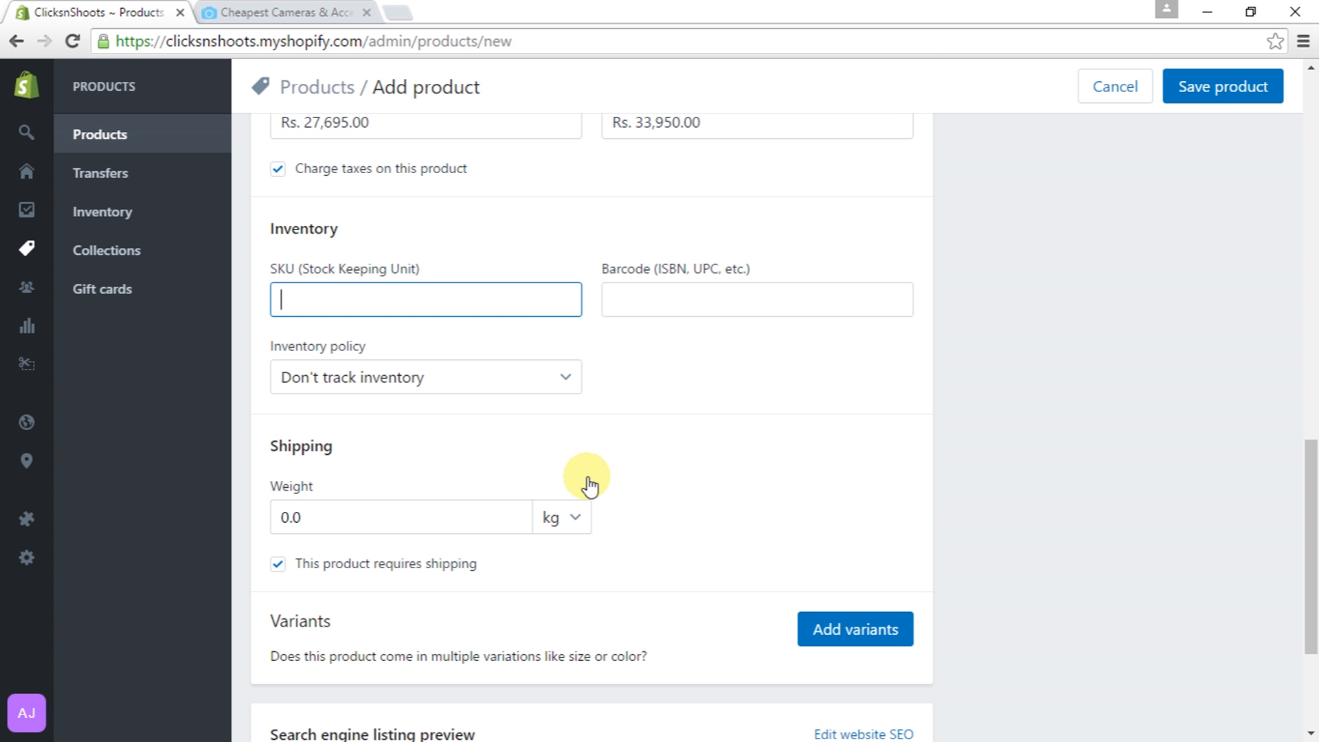
key(ctrl+v)
key(alt+Tab)
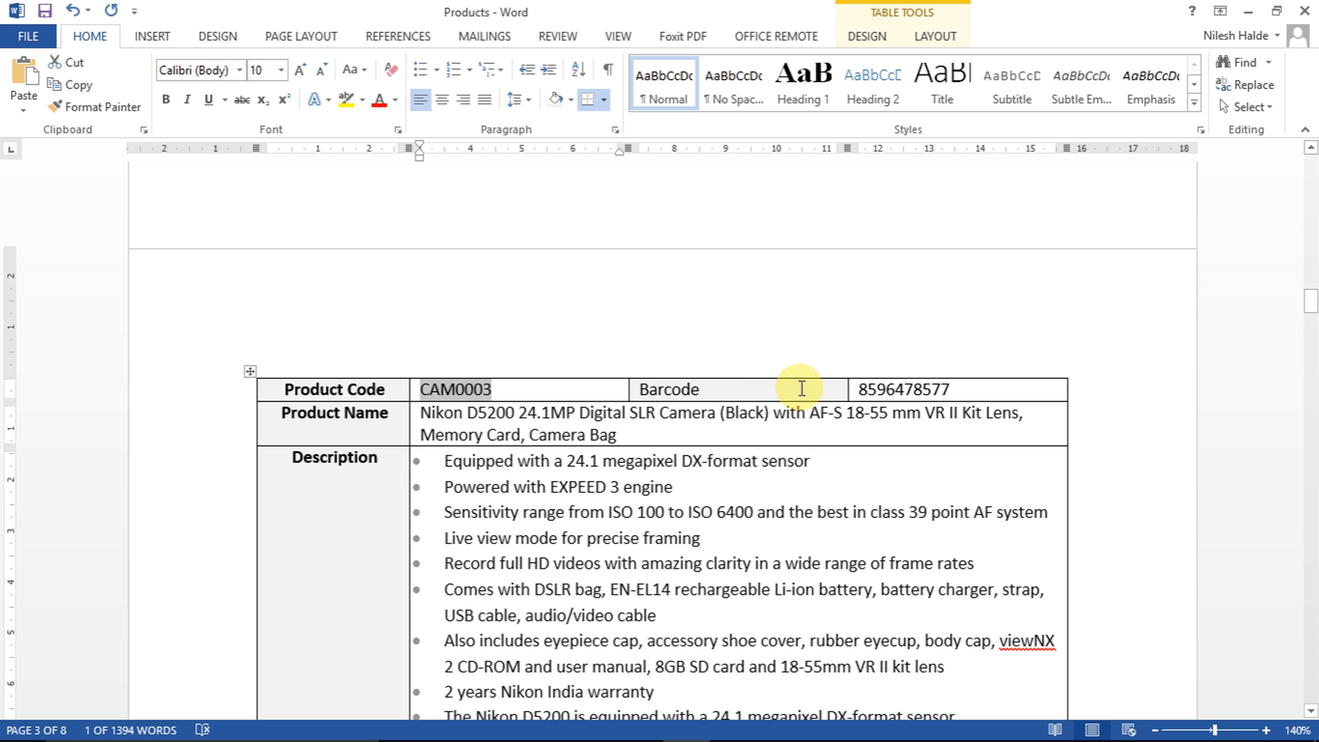
drag(955, 390, 853, 387)
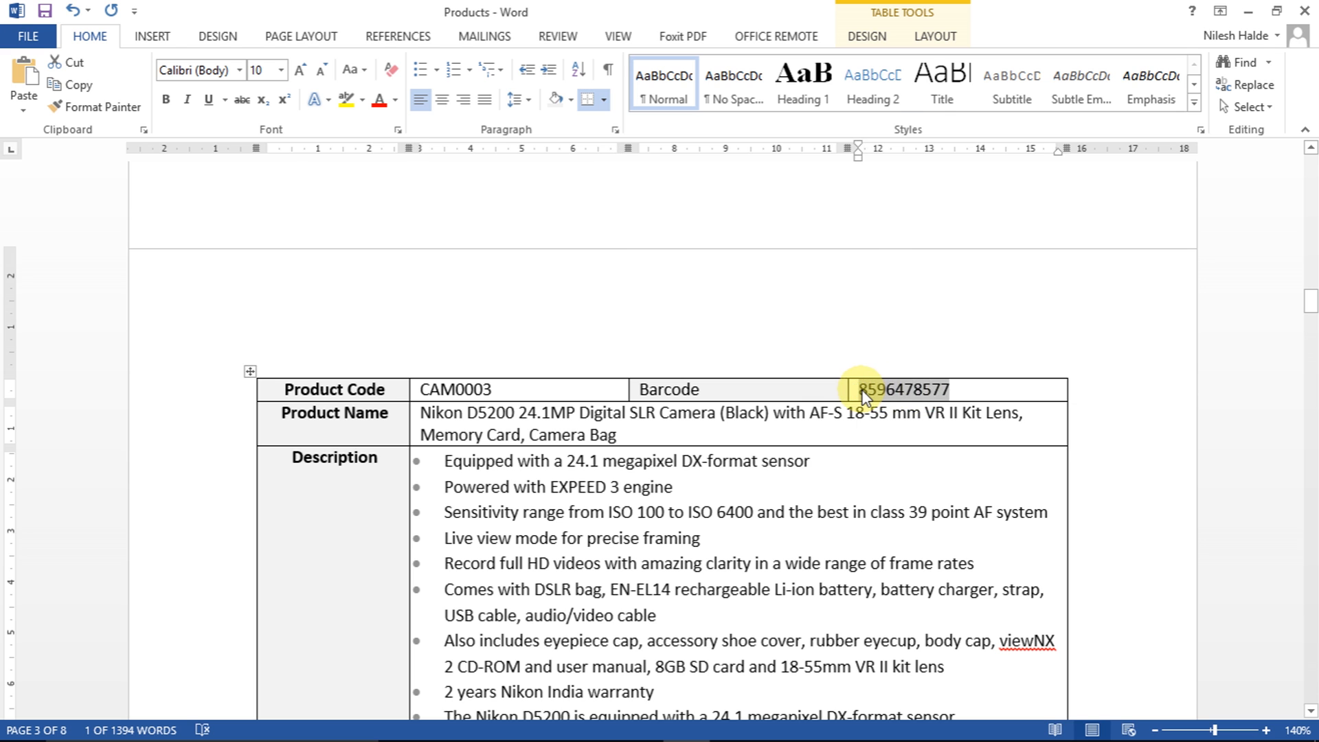
key(ctrl+c)
key(alt+Tab)
click(772, 293)
key(ctrl+v)
Have Shopify track this product's inventory and set the quantity to 15
click(559, 389)
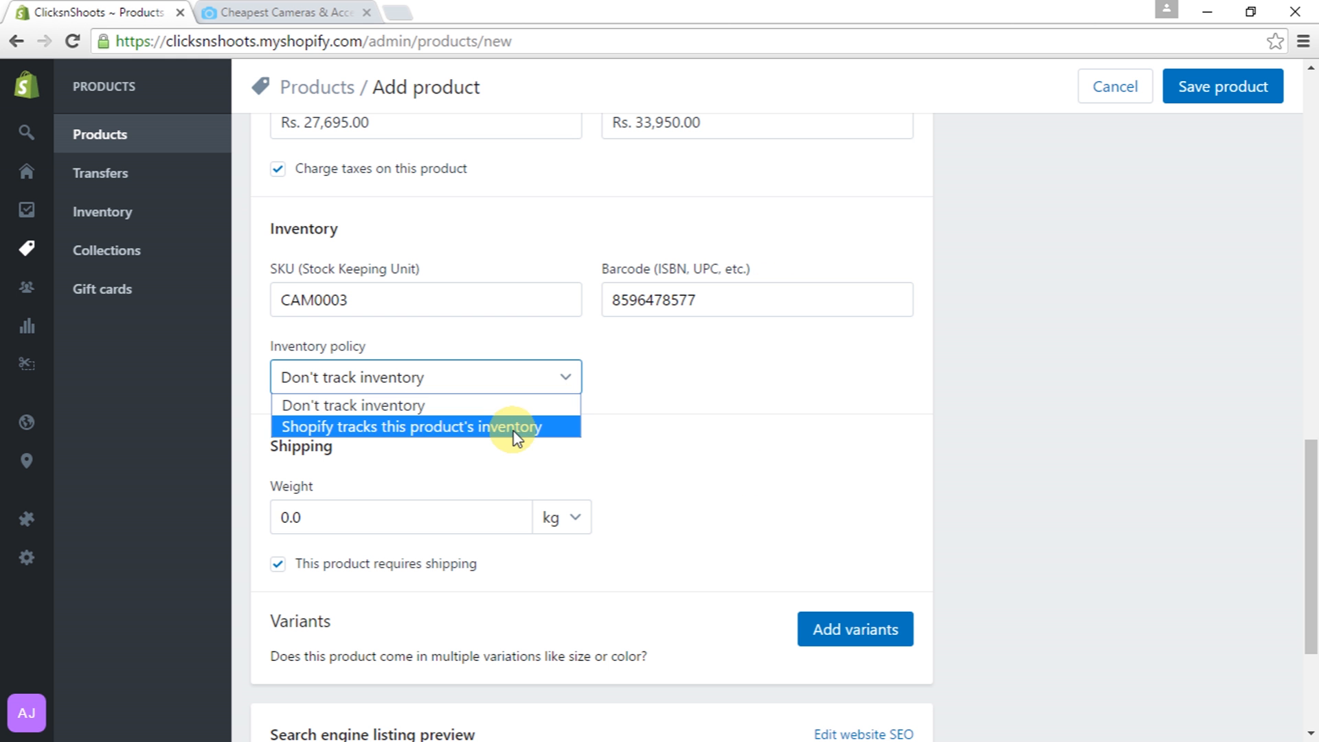
click(516, 434)
click(685, 384)
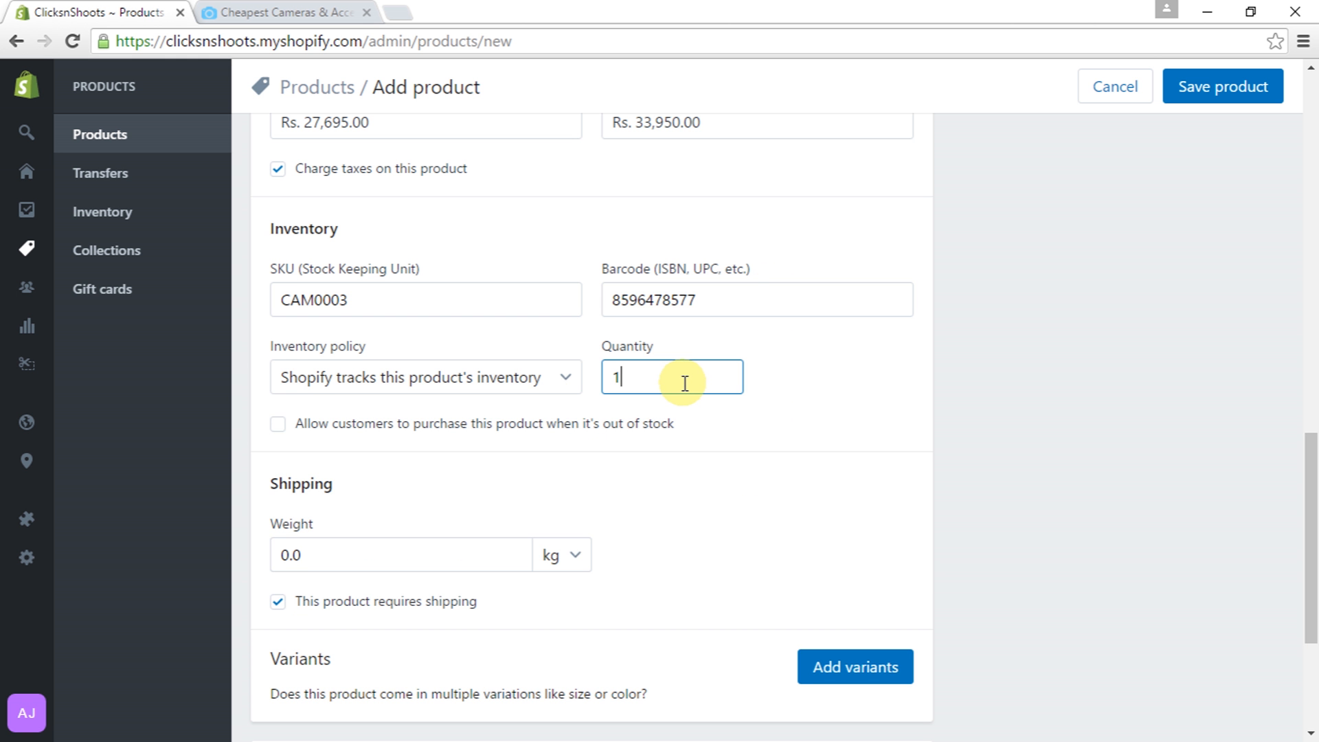
text(5)
Set the product type to Camera and add Nikon as the vendor
scroll(774, 526, down, 2)
scroll(795, 492, up, 15)
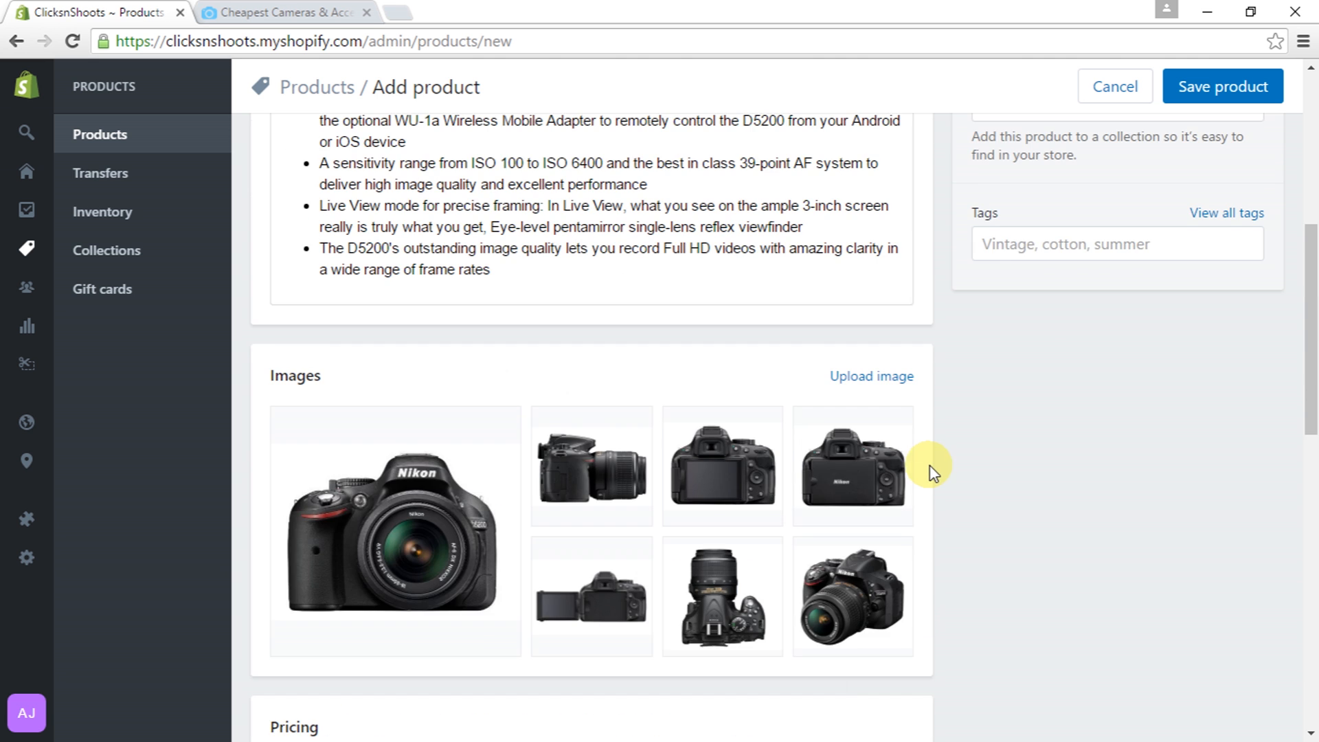
click(1039, 420)
text(ca)
click(1017, 462)
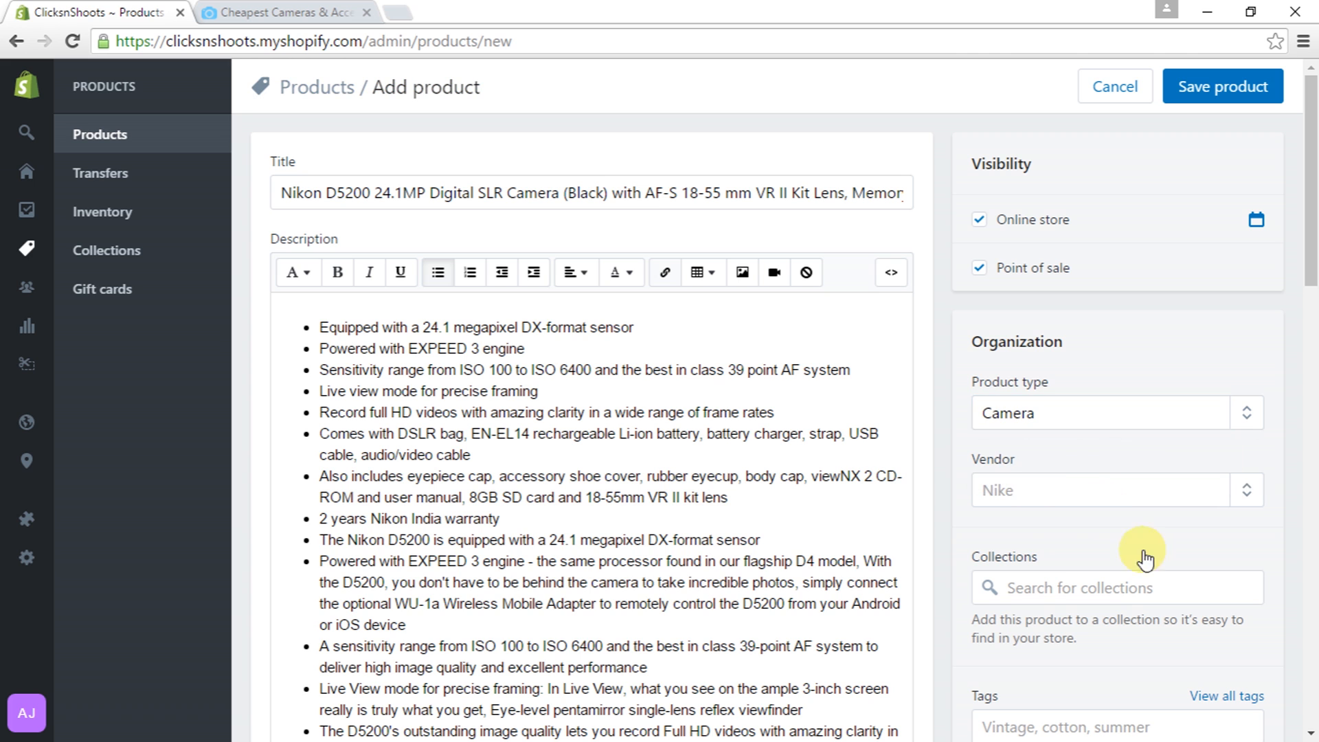
click(1026, 491)
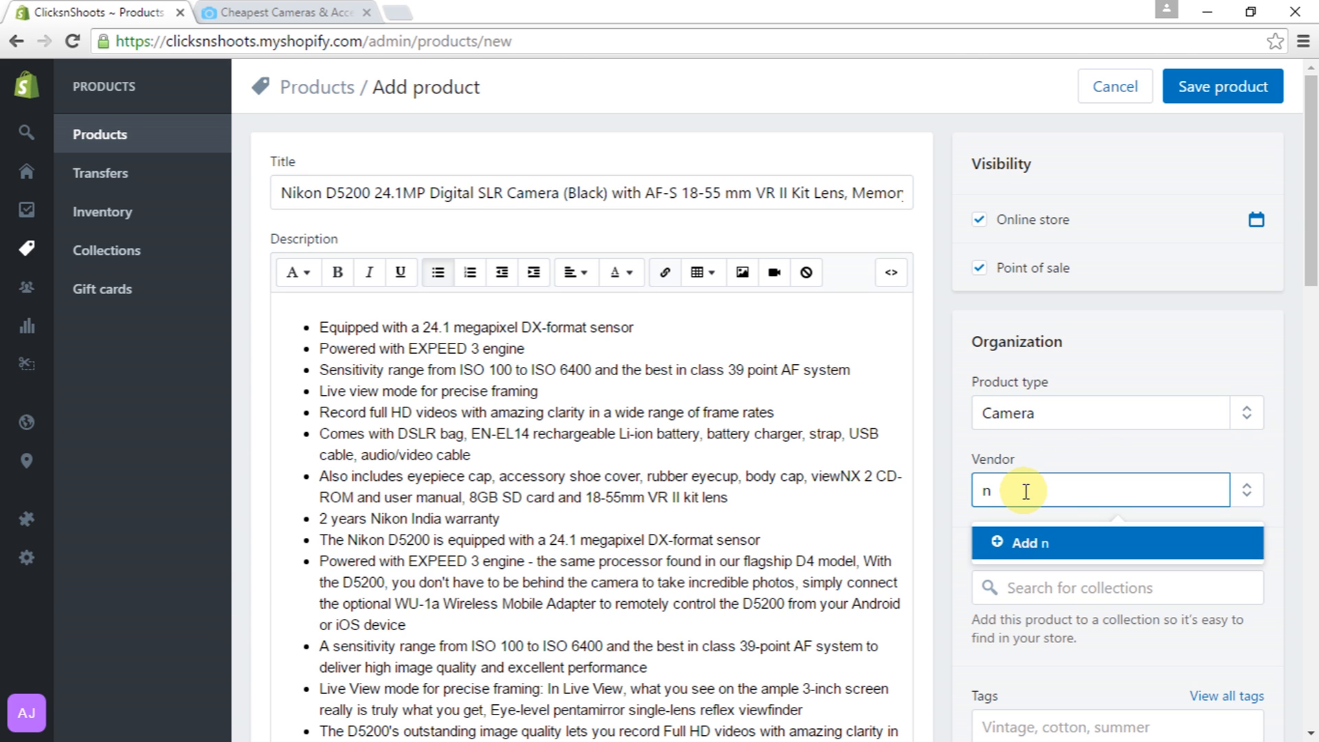
text(Niko)
click(1039, 545)
Tag the product with the frequently used tags Camera, DSLR and Type_DSLR
scroll(1066, 576, down, 3)
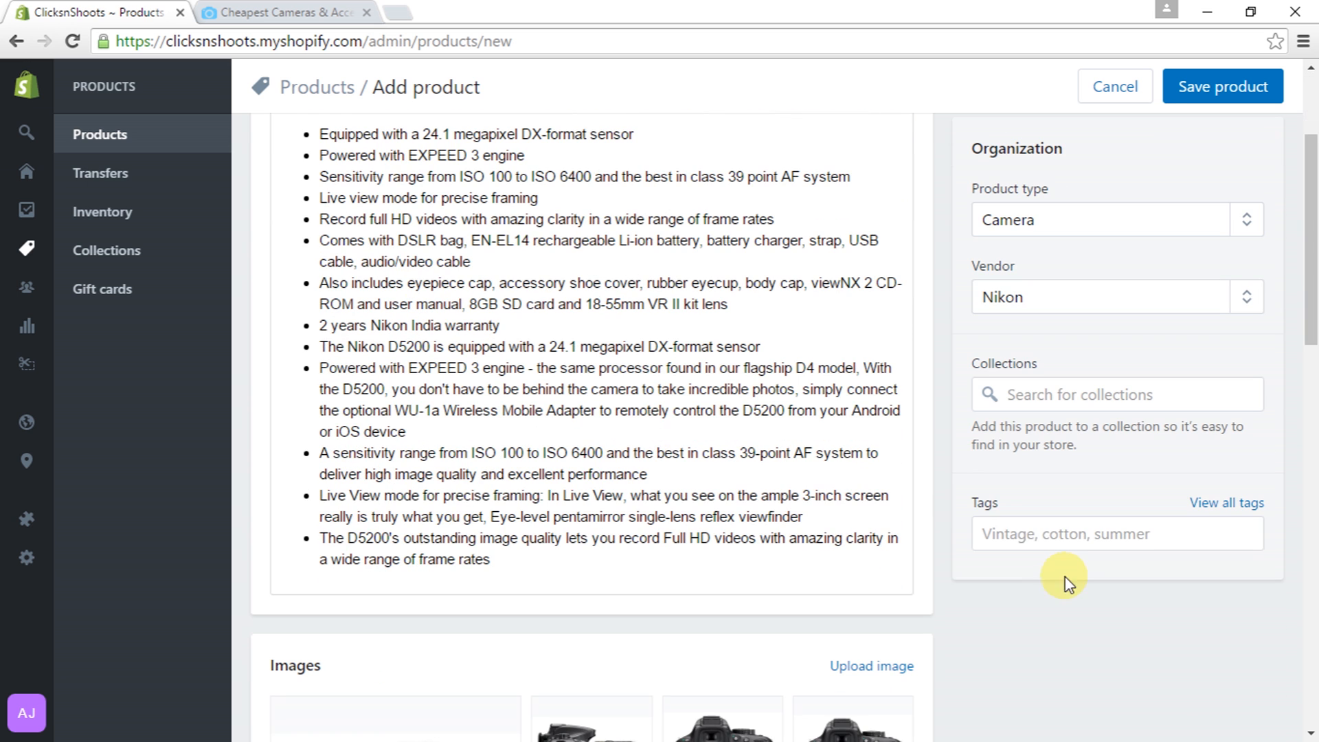
click(1035, 535)
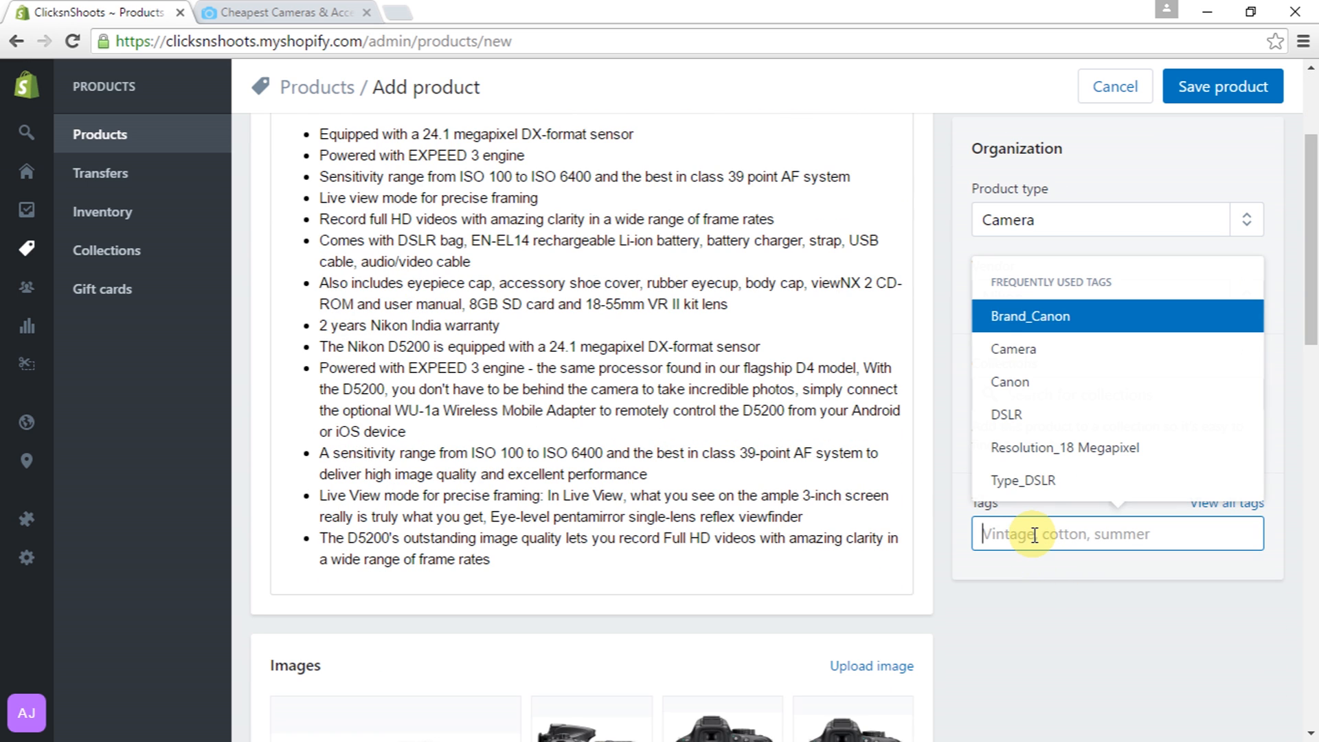
click(1007, 349)
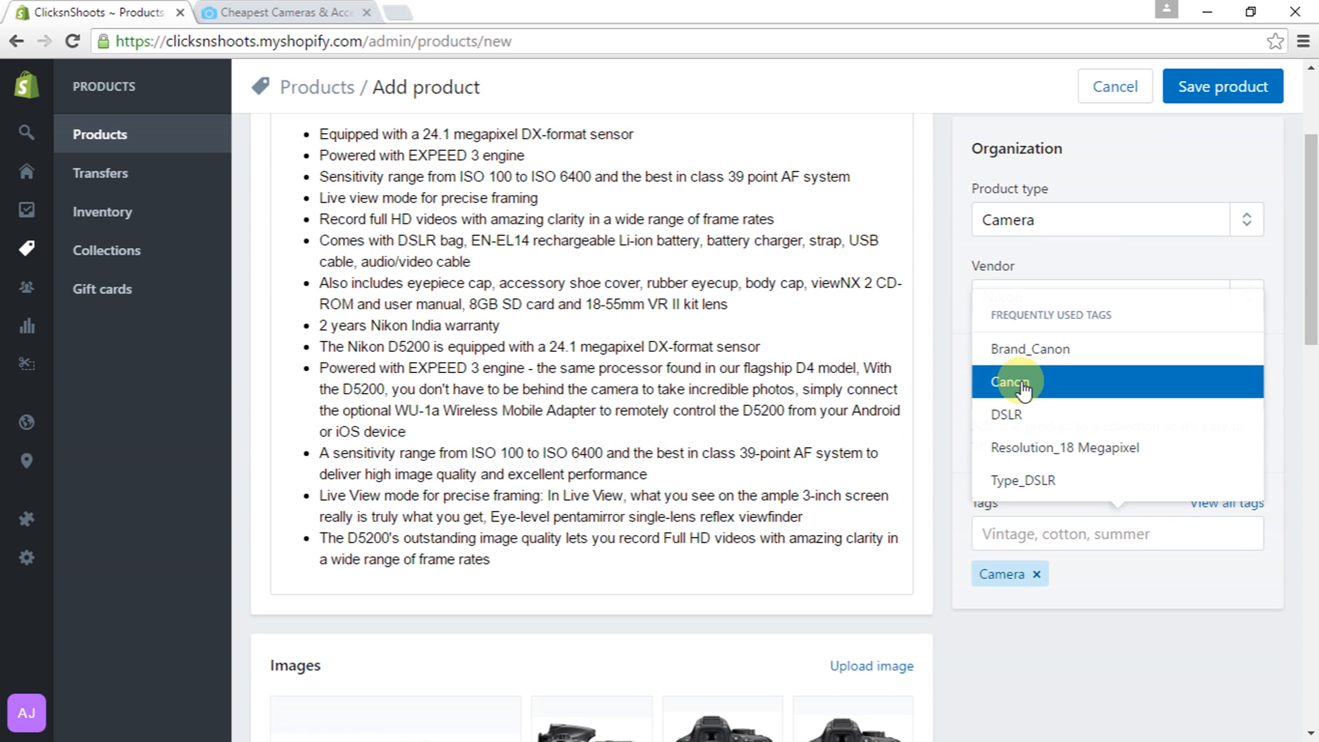
click(1023, 414)
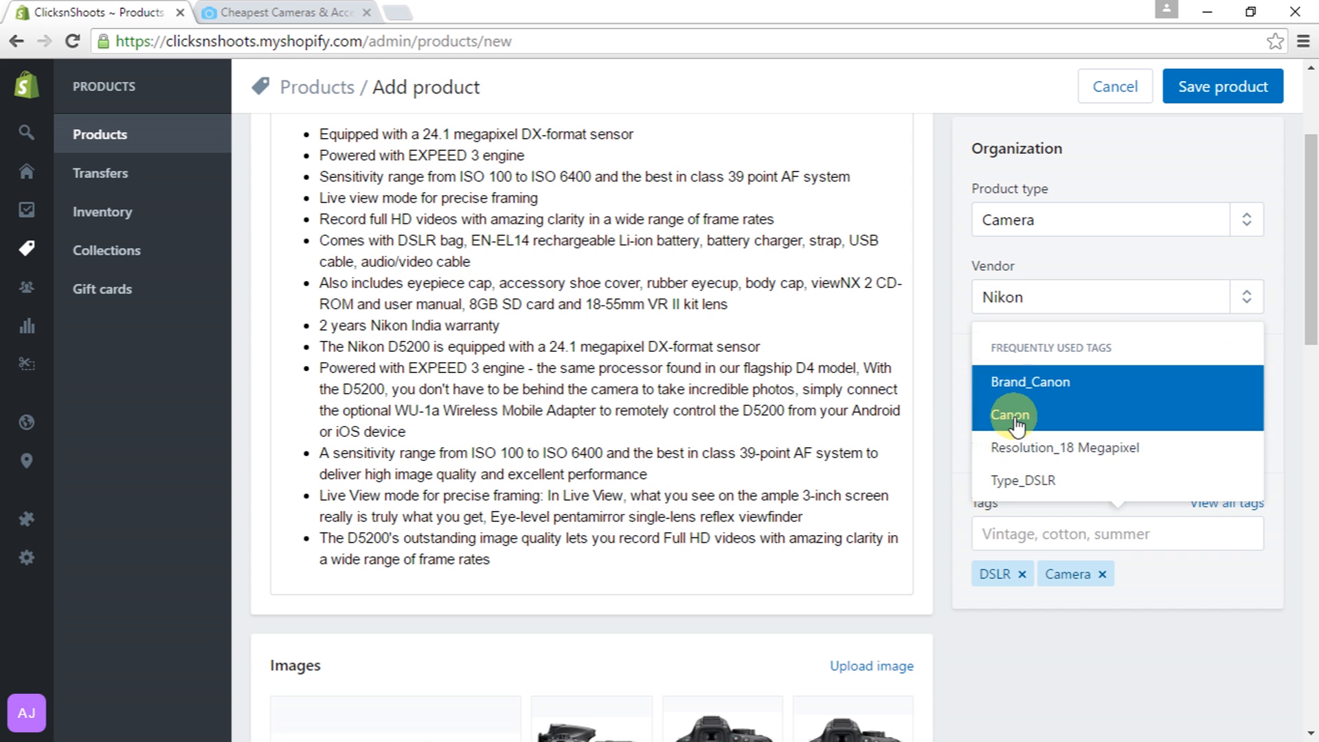
click(1024, 482)
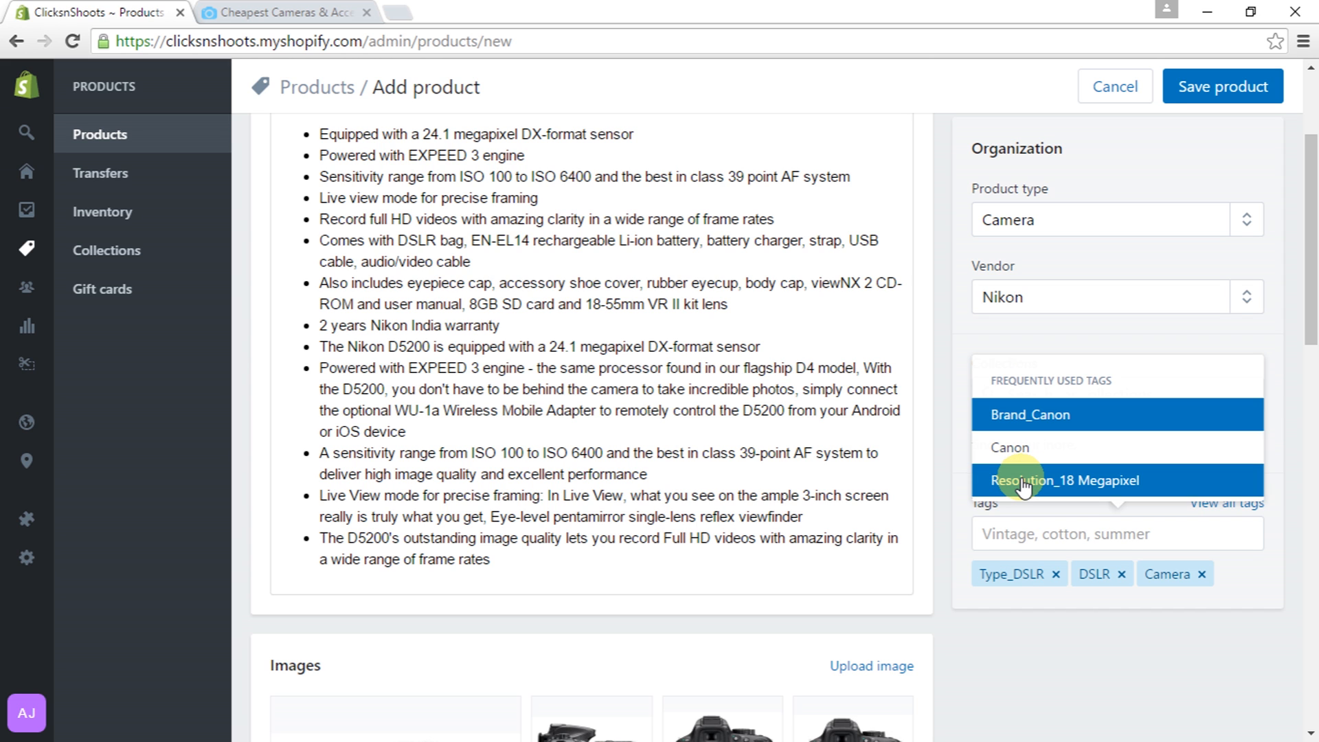
Create the new tags Brand_Nikon and Nikon and add them to the Nikon D5200 product
click(1043, 534)
text(Brand_)
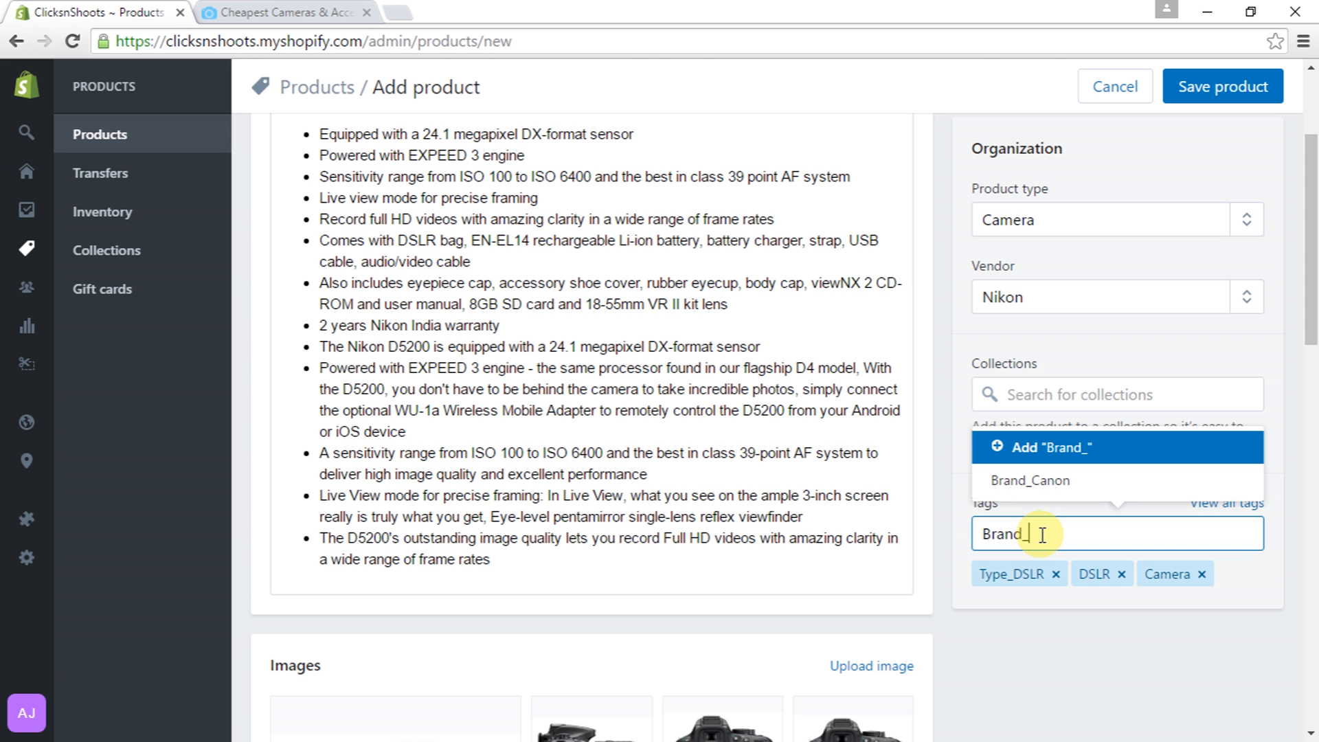
text(Nikon)
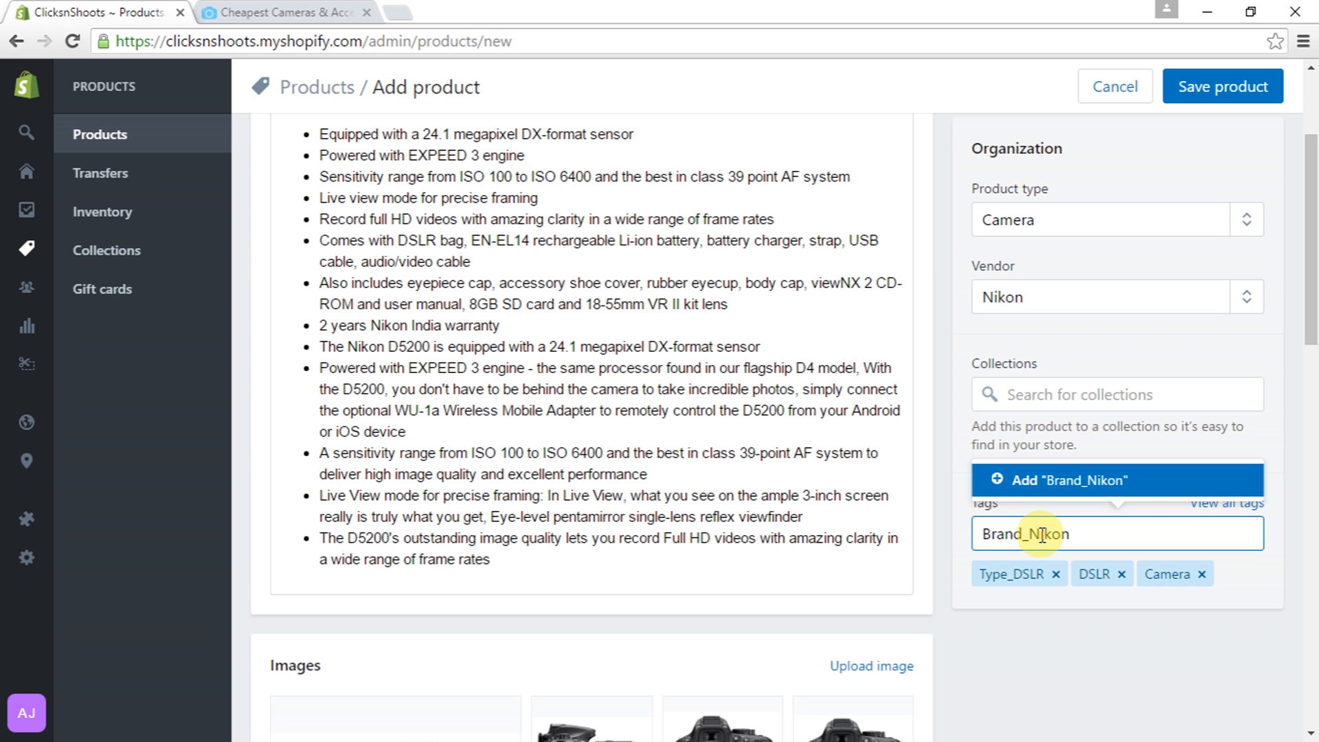
click(1058, 480)
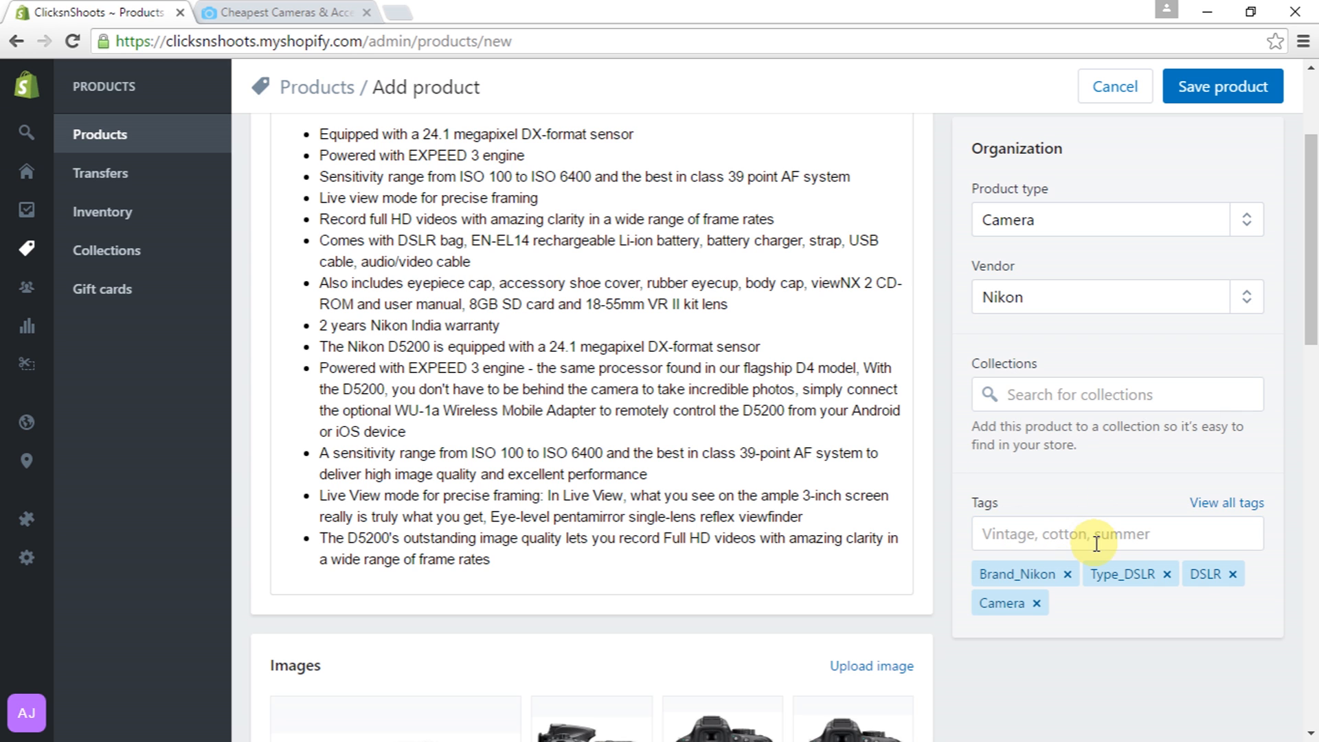
click(1058, 530)
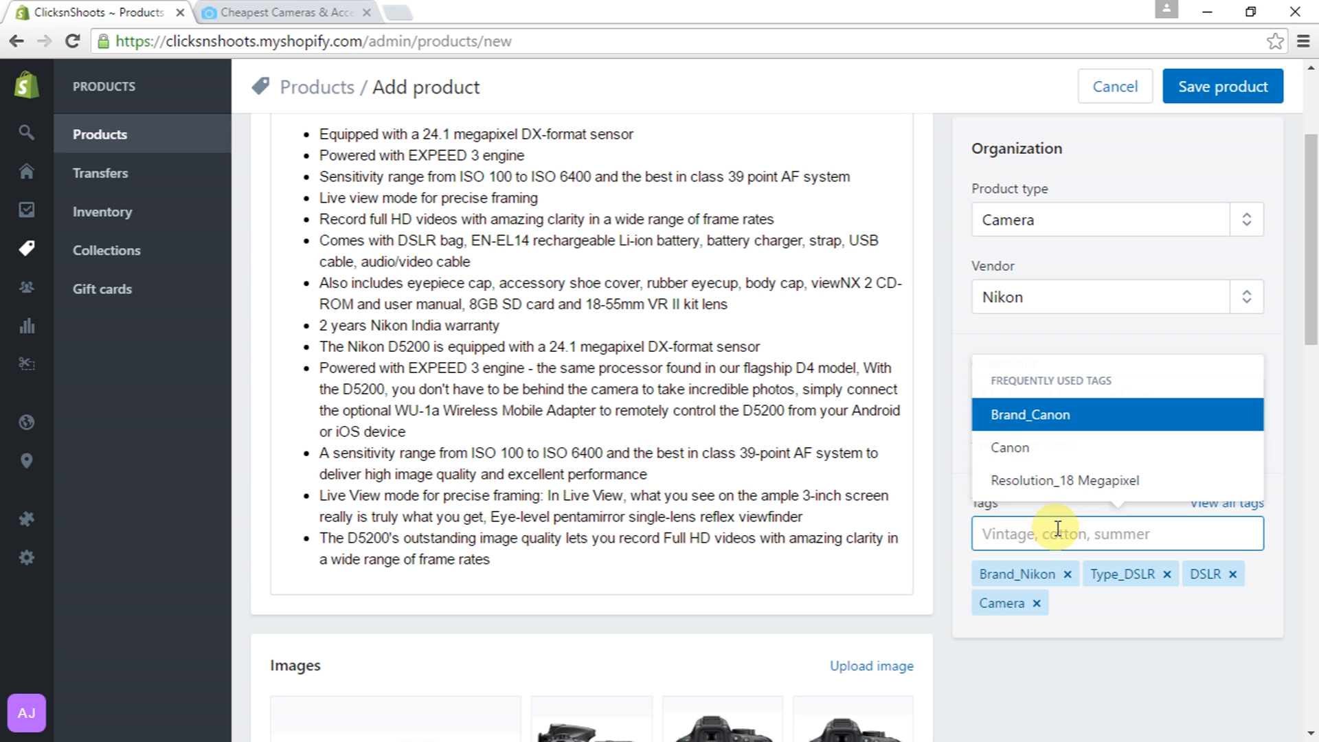
text(Nikon)
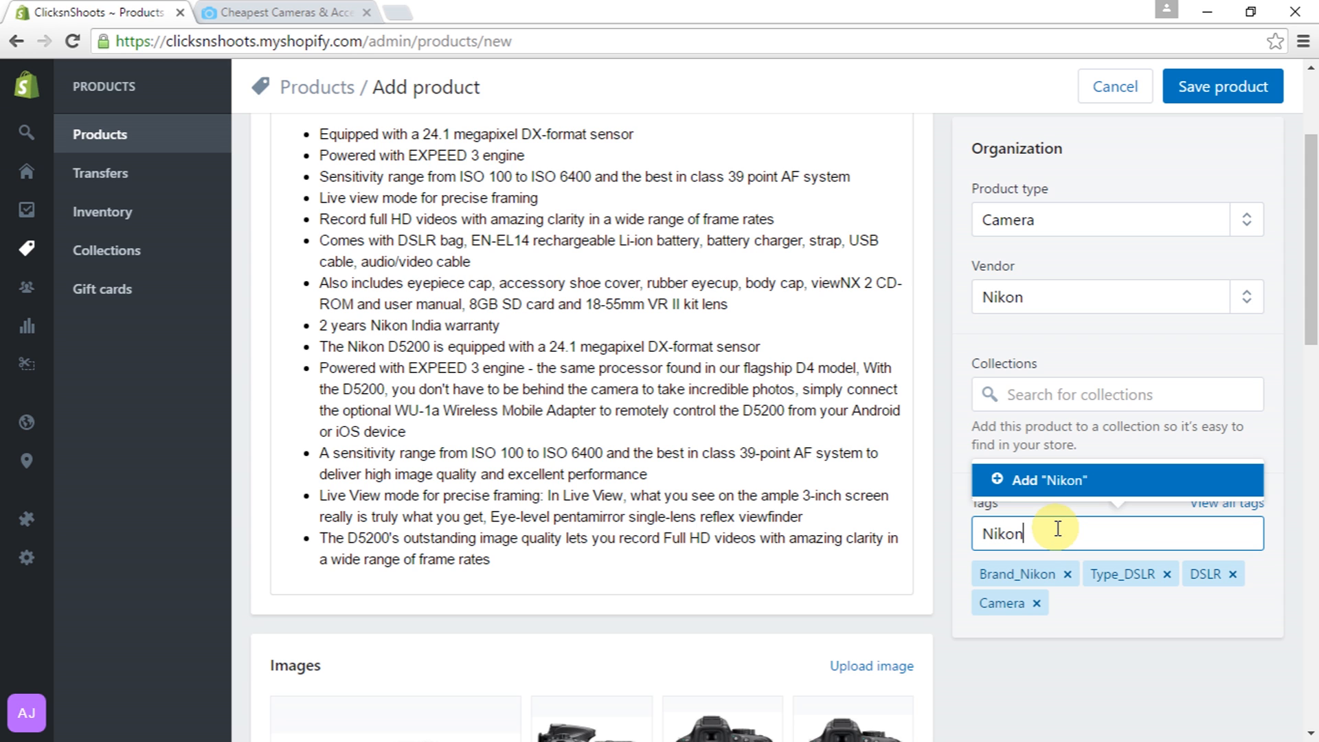
click(1031, 480)
Create and add the tag Resolution_24.1 Megapixel to the product
click(1048, 536)
text(Resolut)
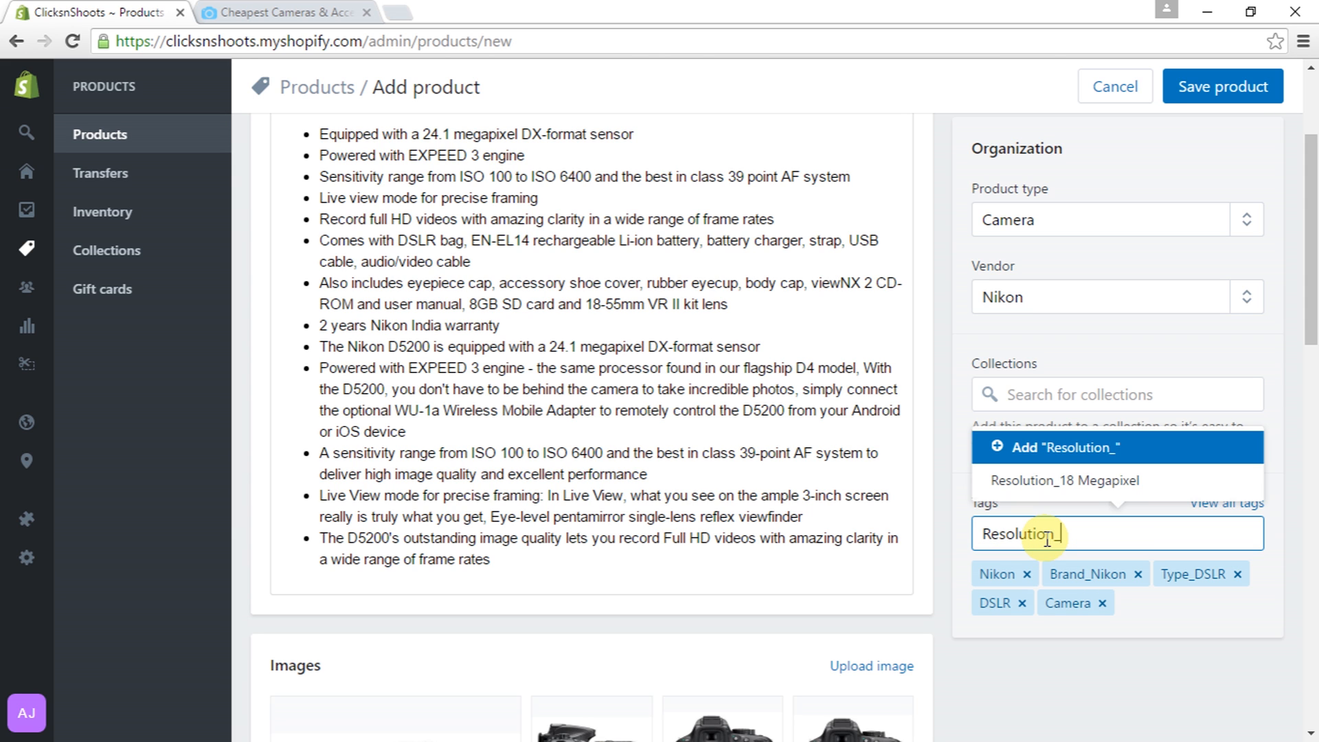
text(ion_24)
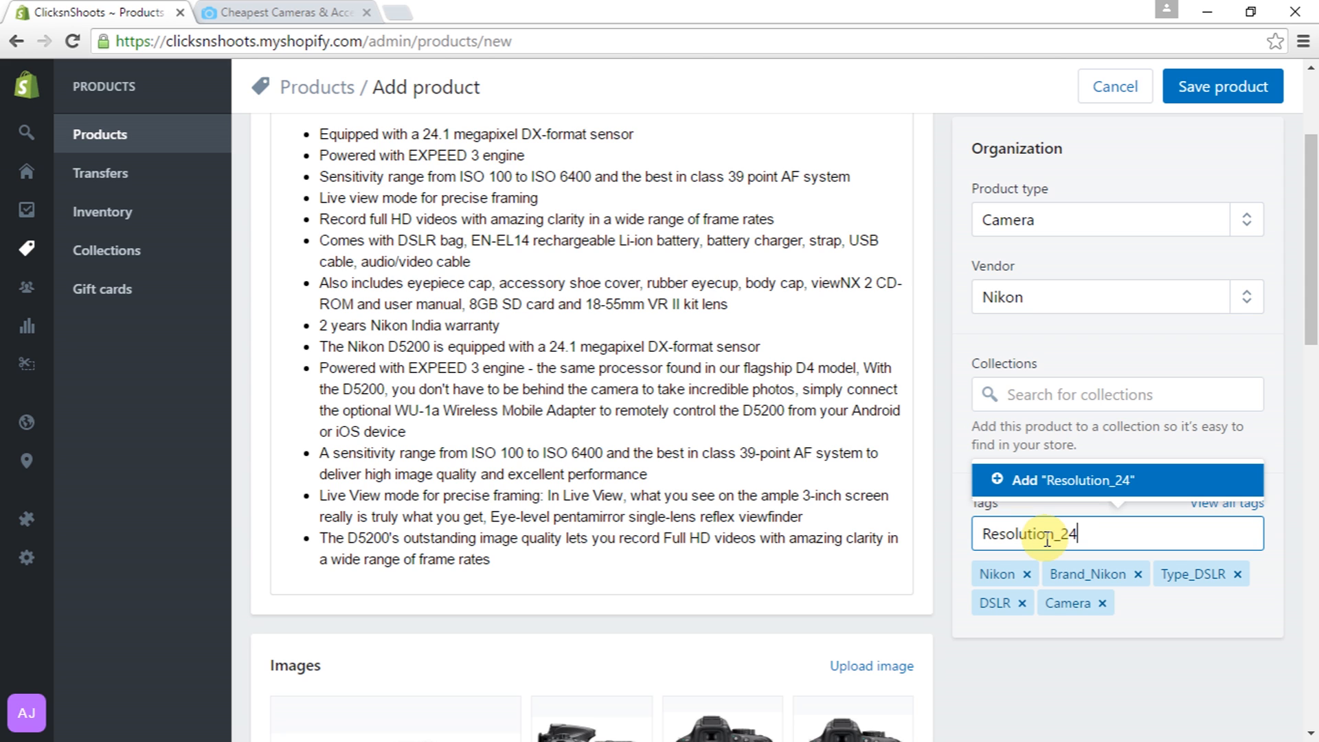
text(.1 Megapixel)
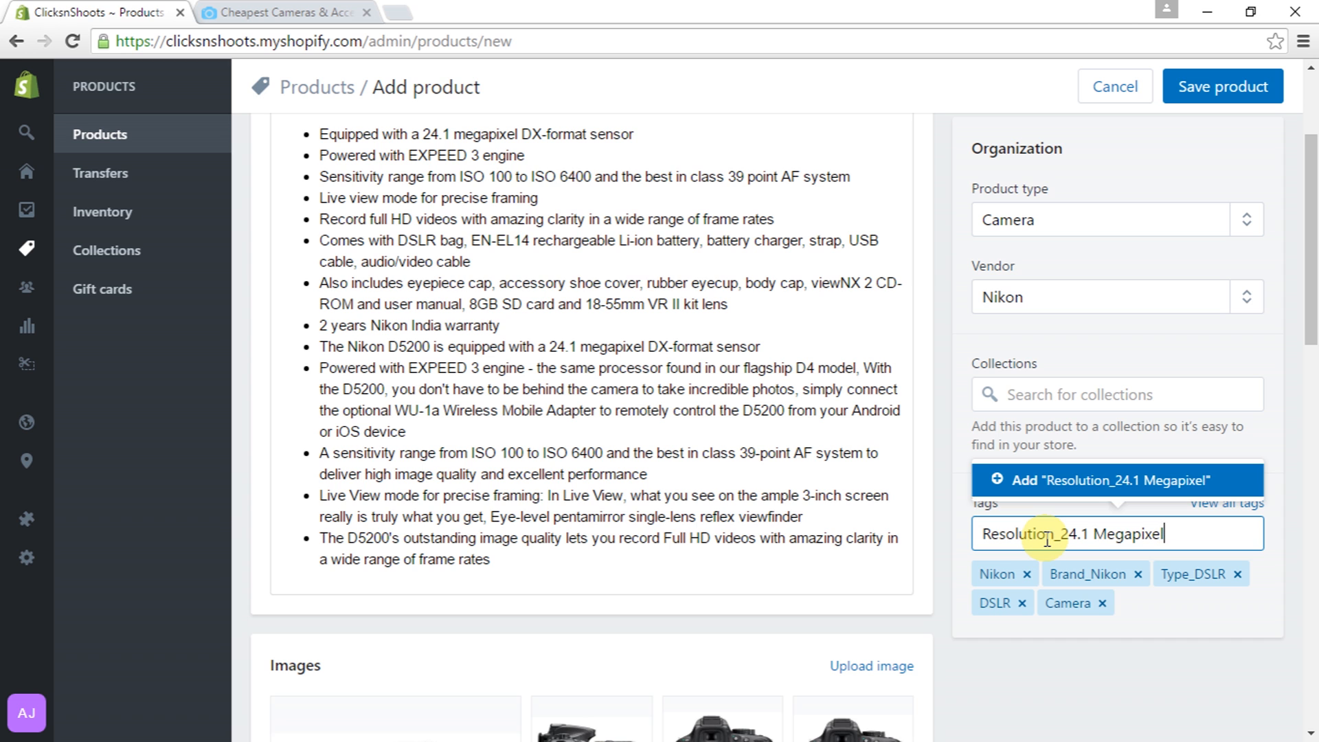
click(993, 485)
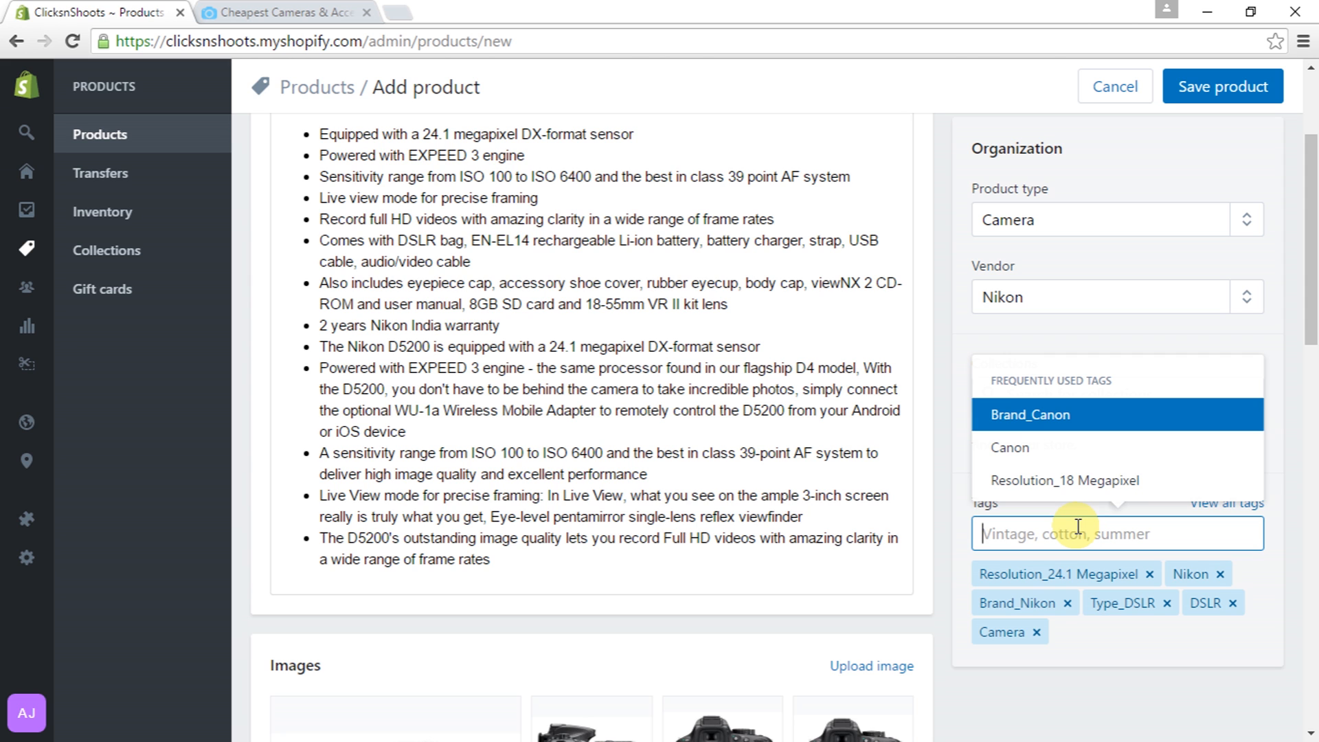
click(1151, 667)
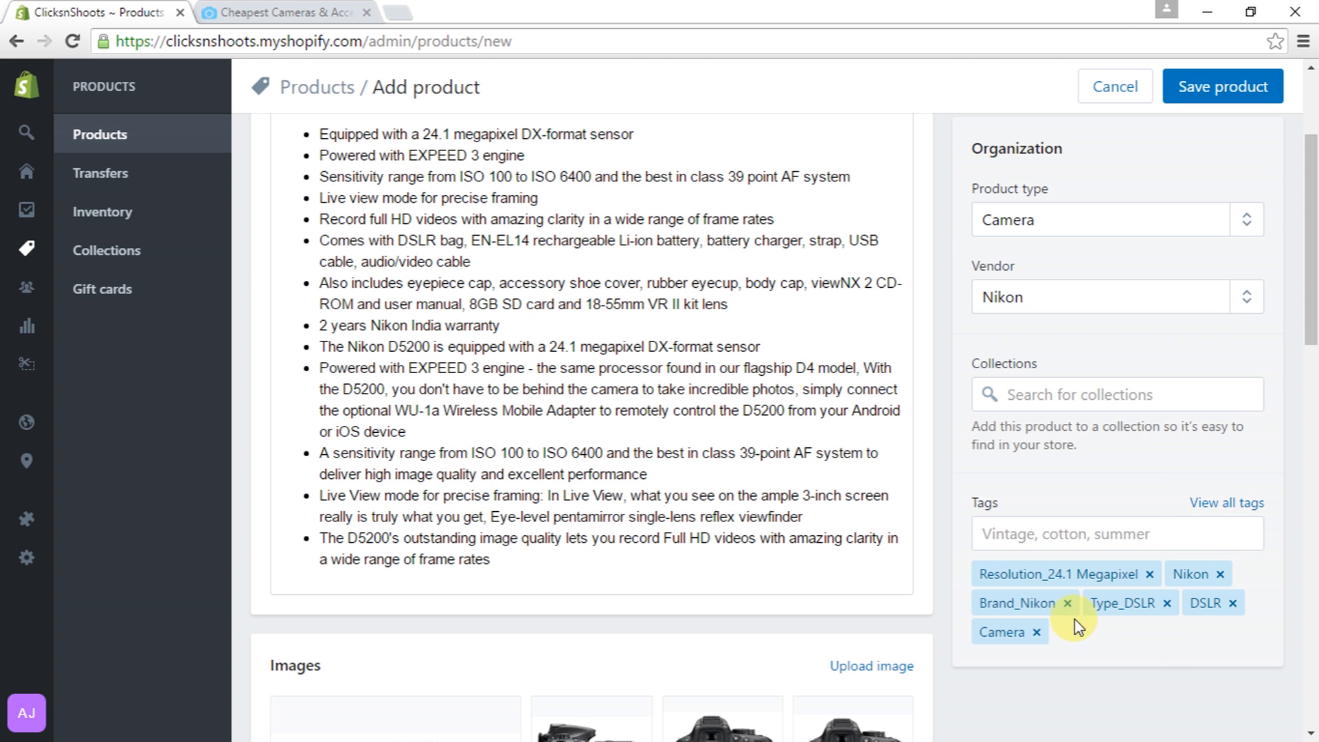
Save the Nikon D5200 product and stay on its page while the images upload
click(1224, 89)
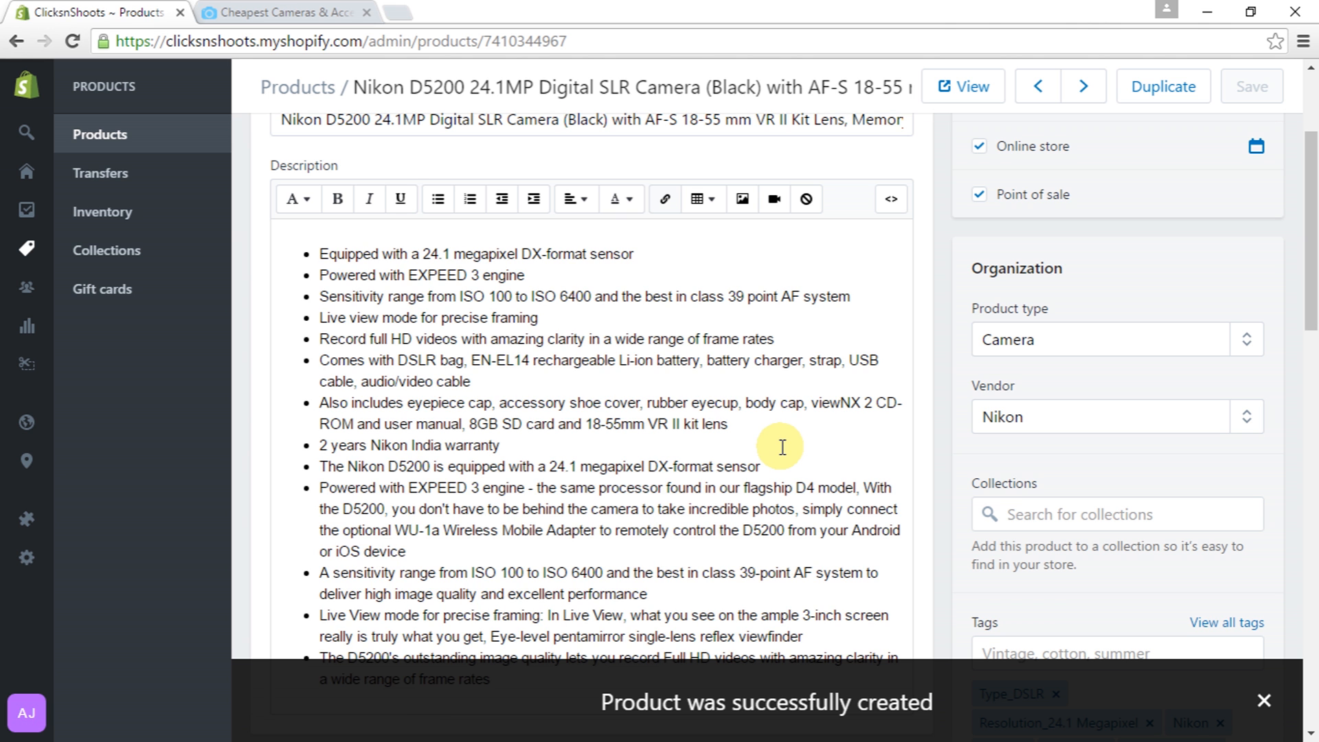
scroll(782, 447, up, 3)
click(745, 397)
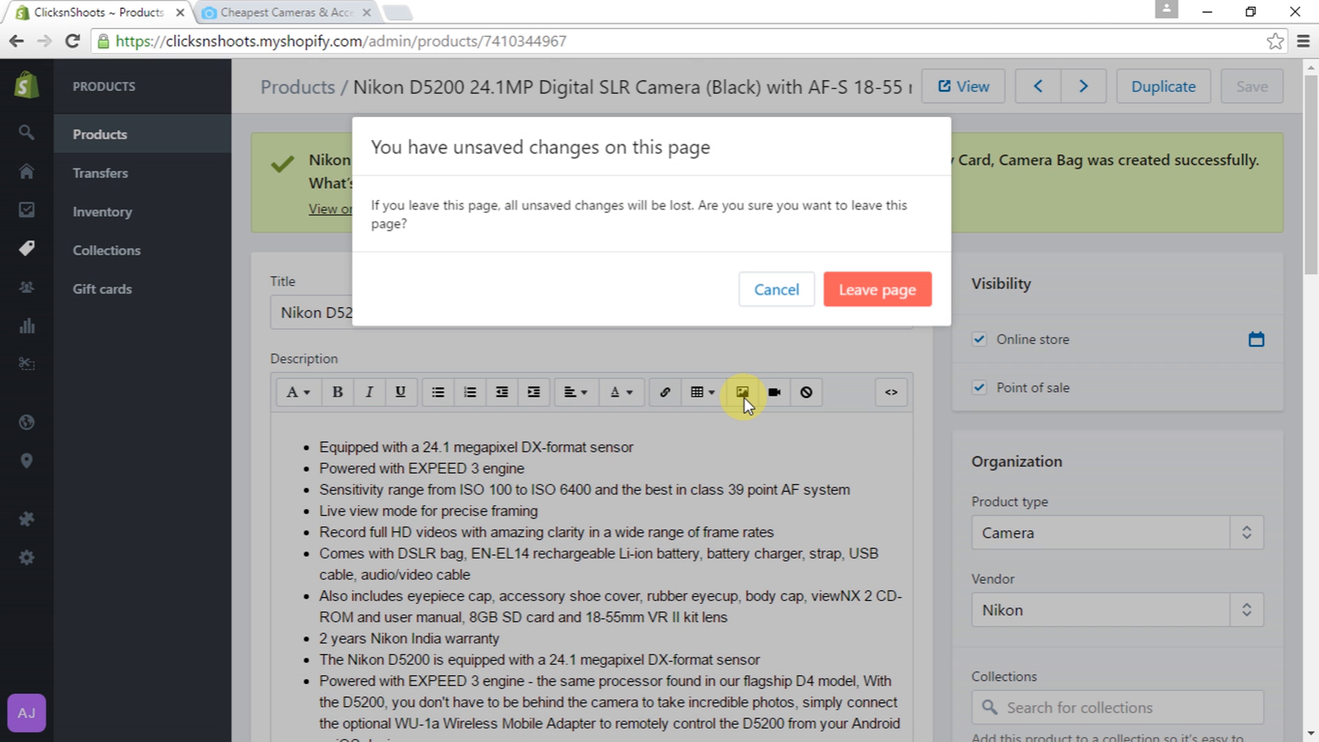
click(773, 288)
click(783, 209)
scroll(782, 209, down, 6)
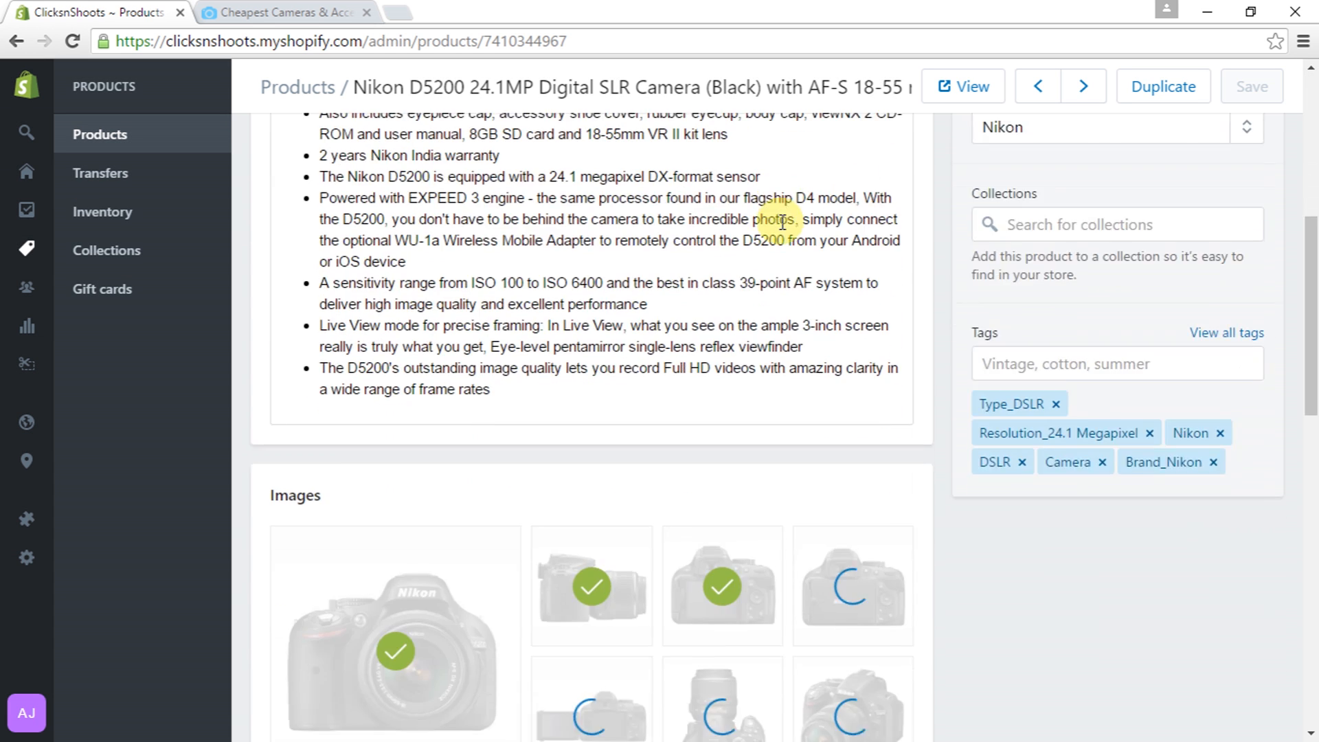
scroll(783, 219, up, 5)
scroll(783, 220, up, 2)
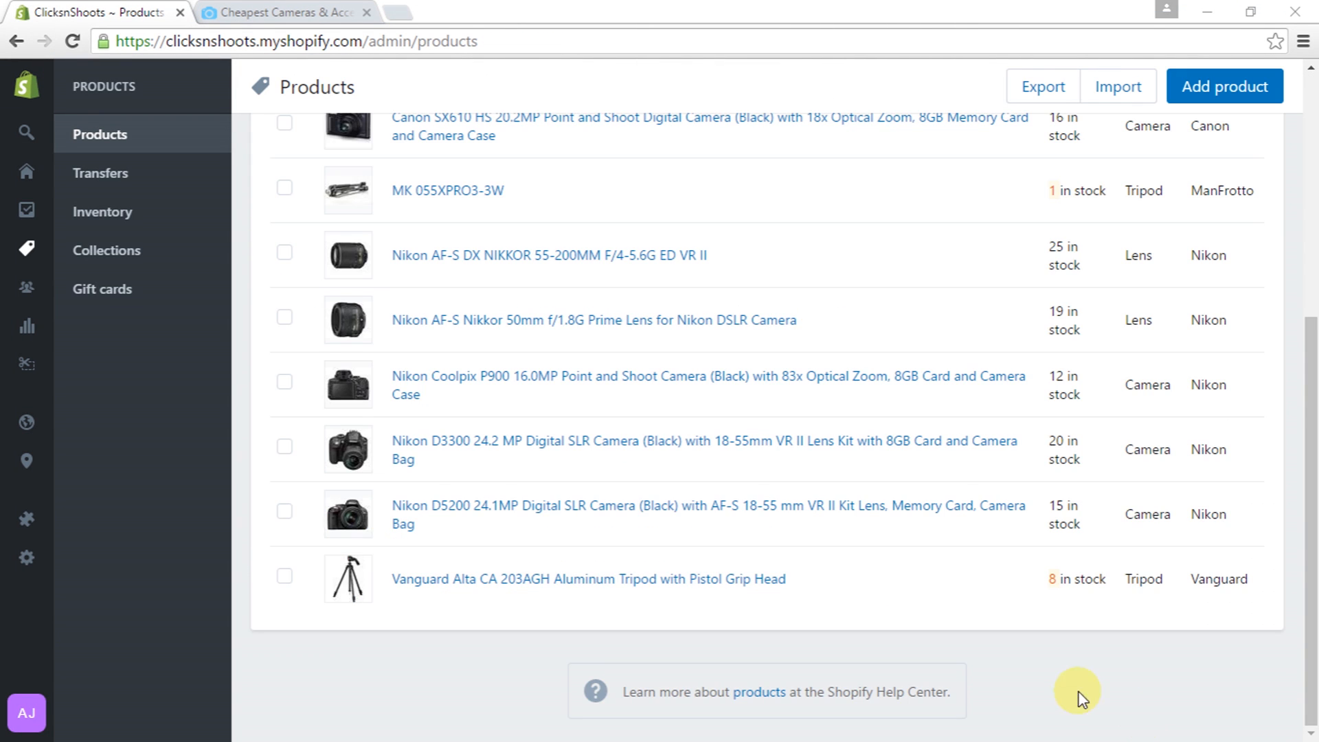
Look through the full product list to check the cameras, lenses and tripods in the store
scroll(837, 530, up, 5)
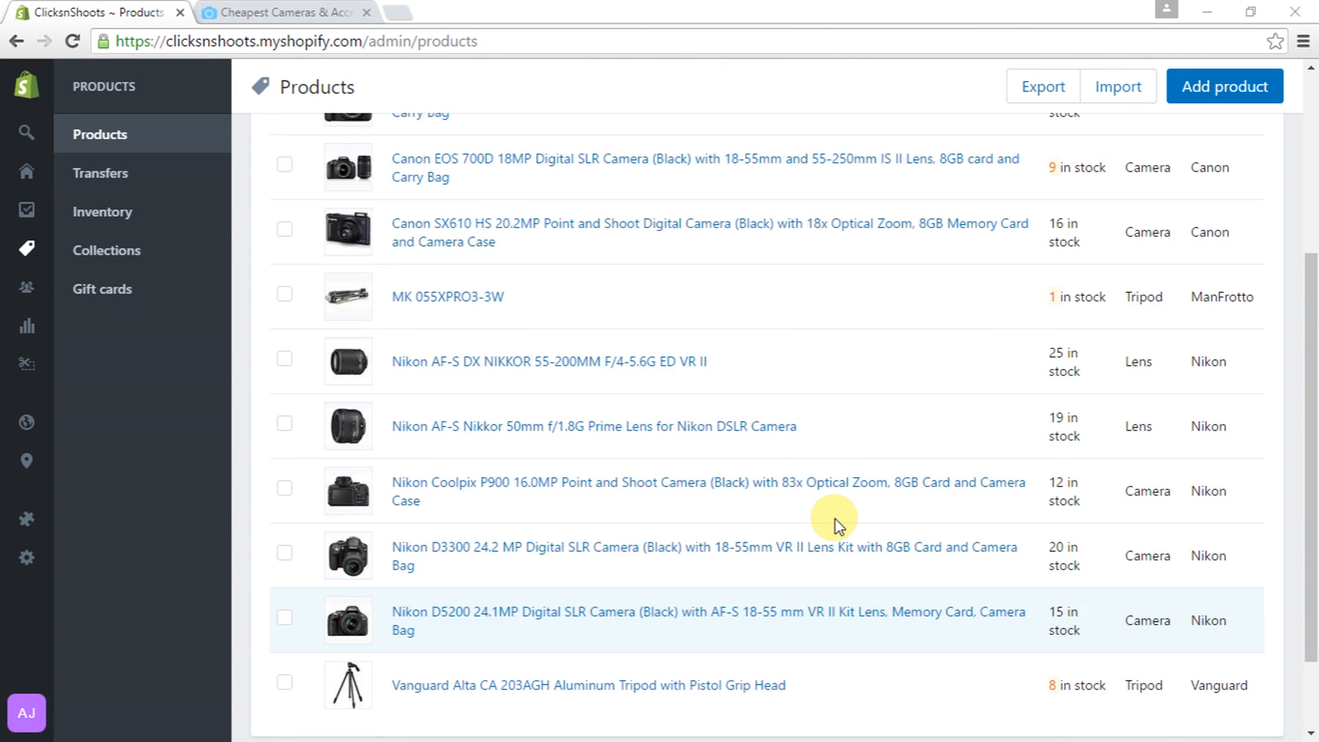
scroll(837, 529, down, 4)
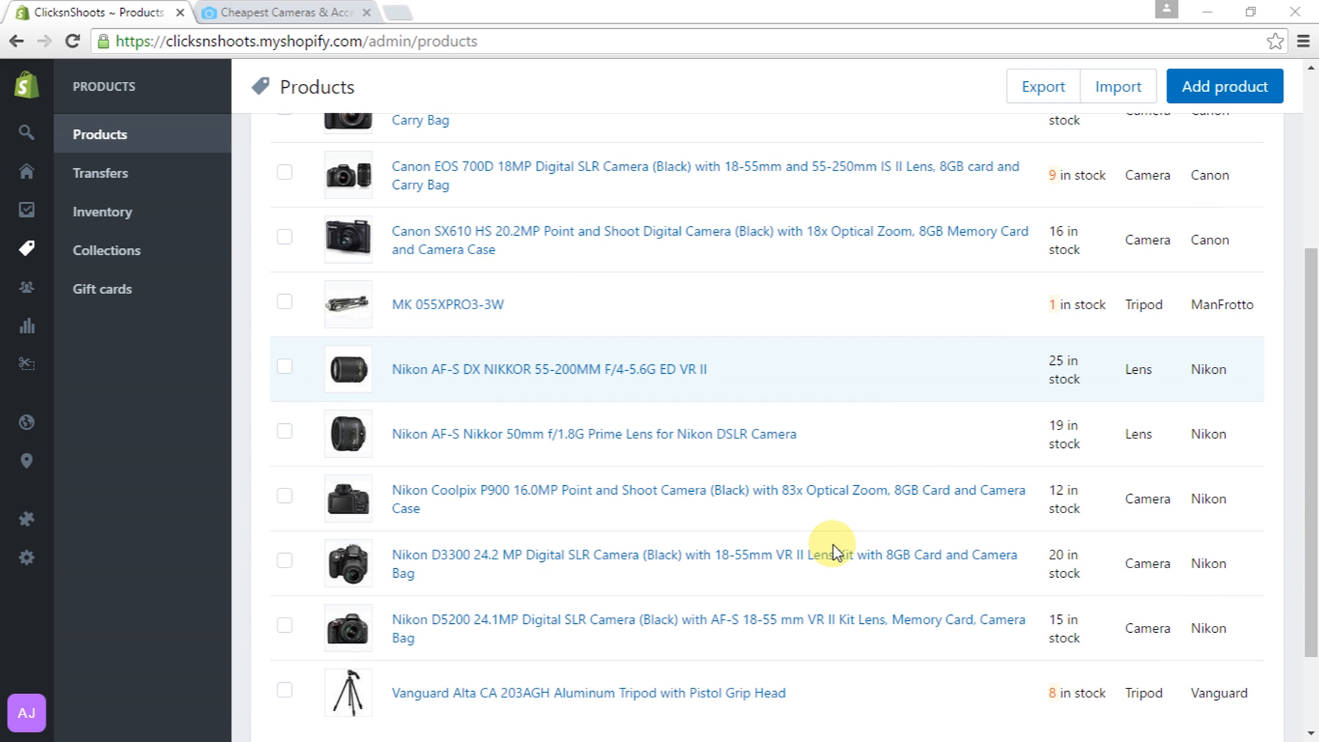
scroll(833, 553, down, 2)
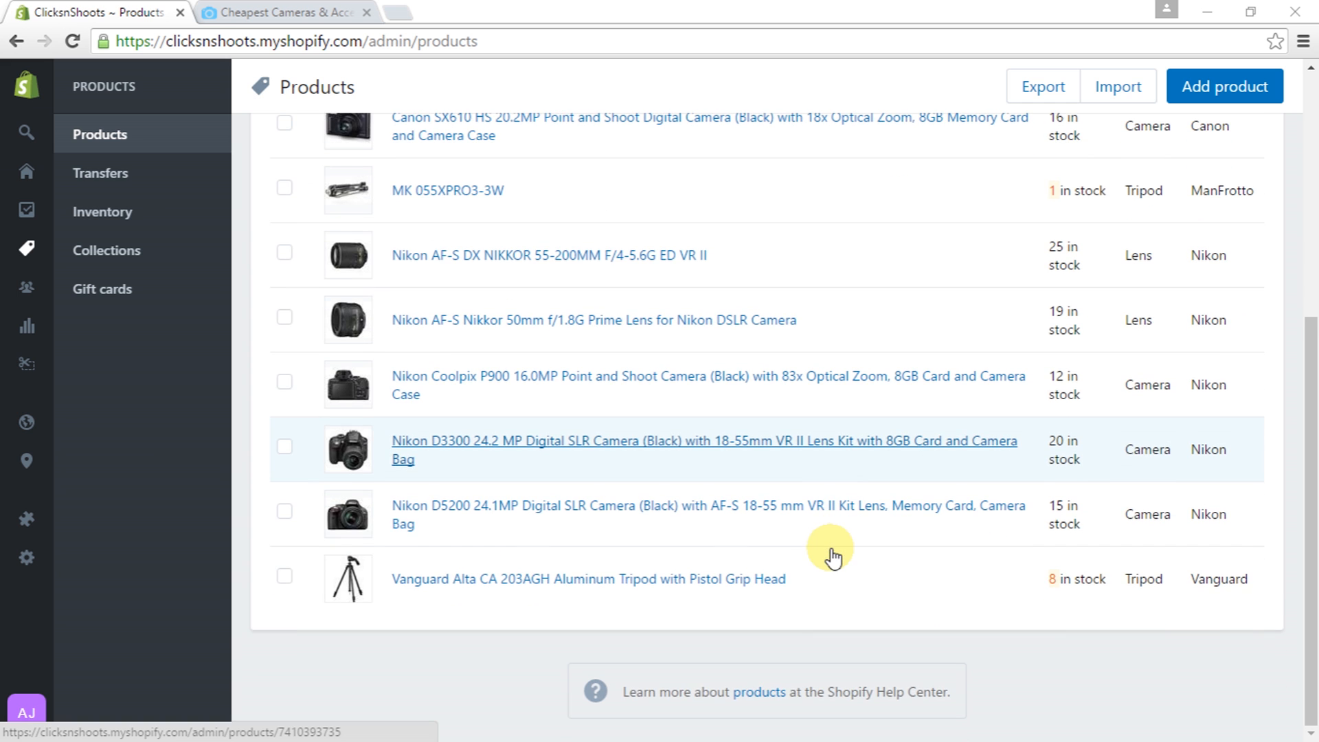
scroll(845, 545, up, 6)
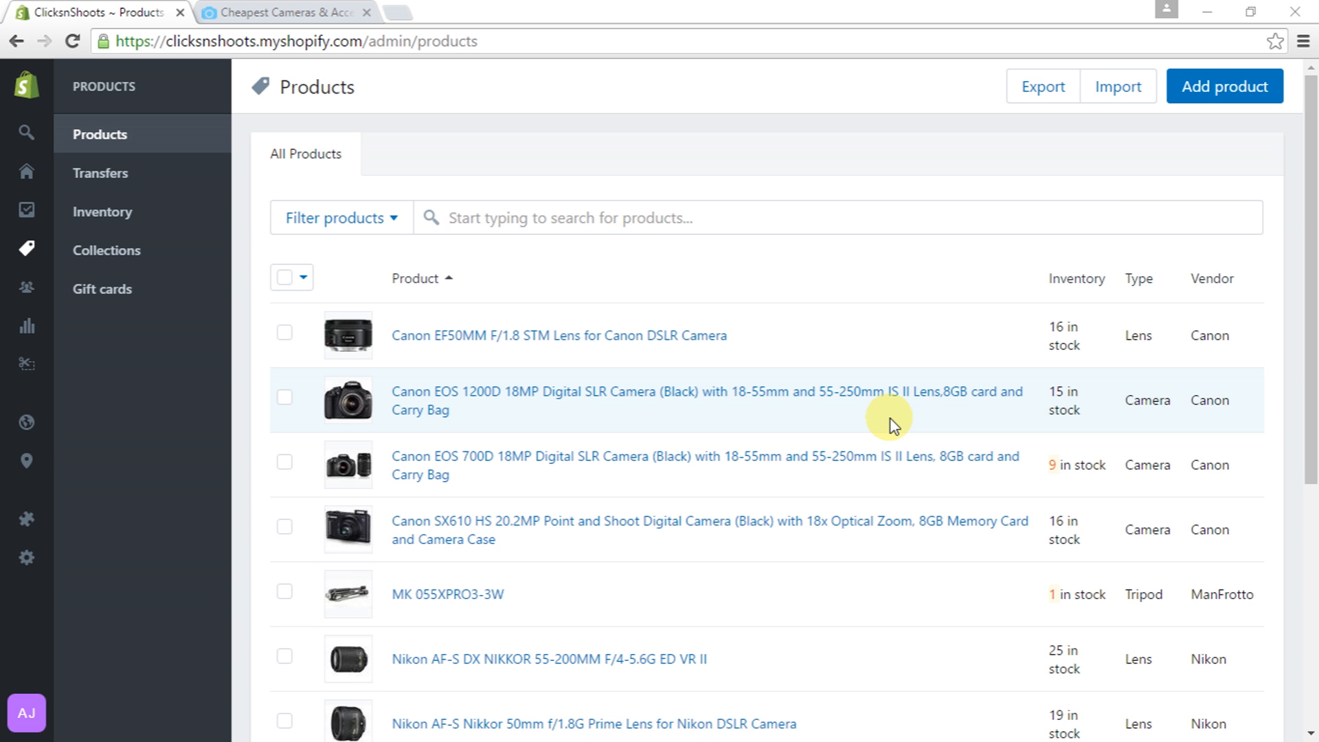
Open the product export options, choose all products, and close them without exporting
click(1040, 85)
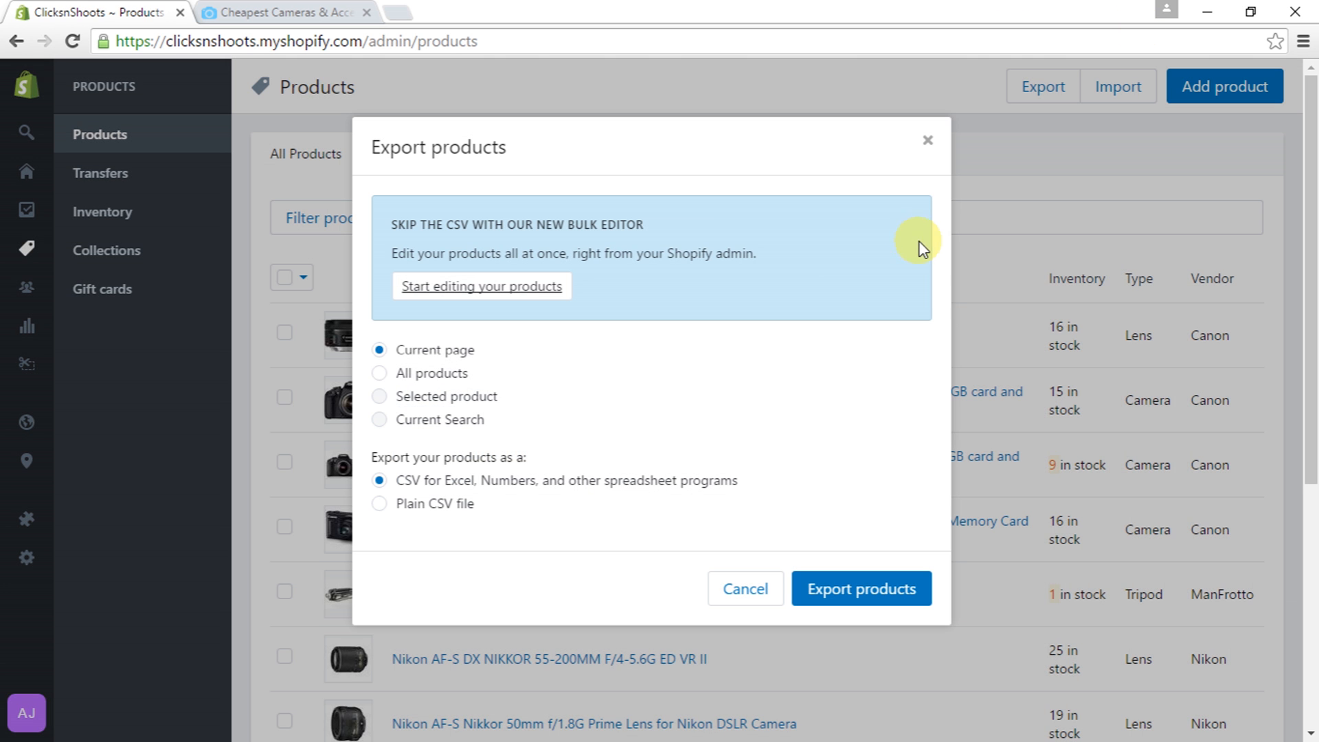
click(428, 382)
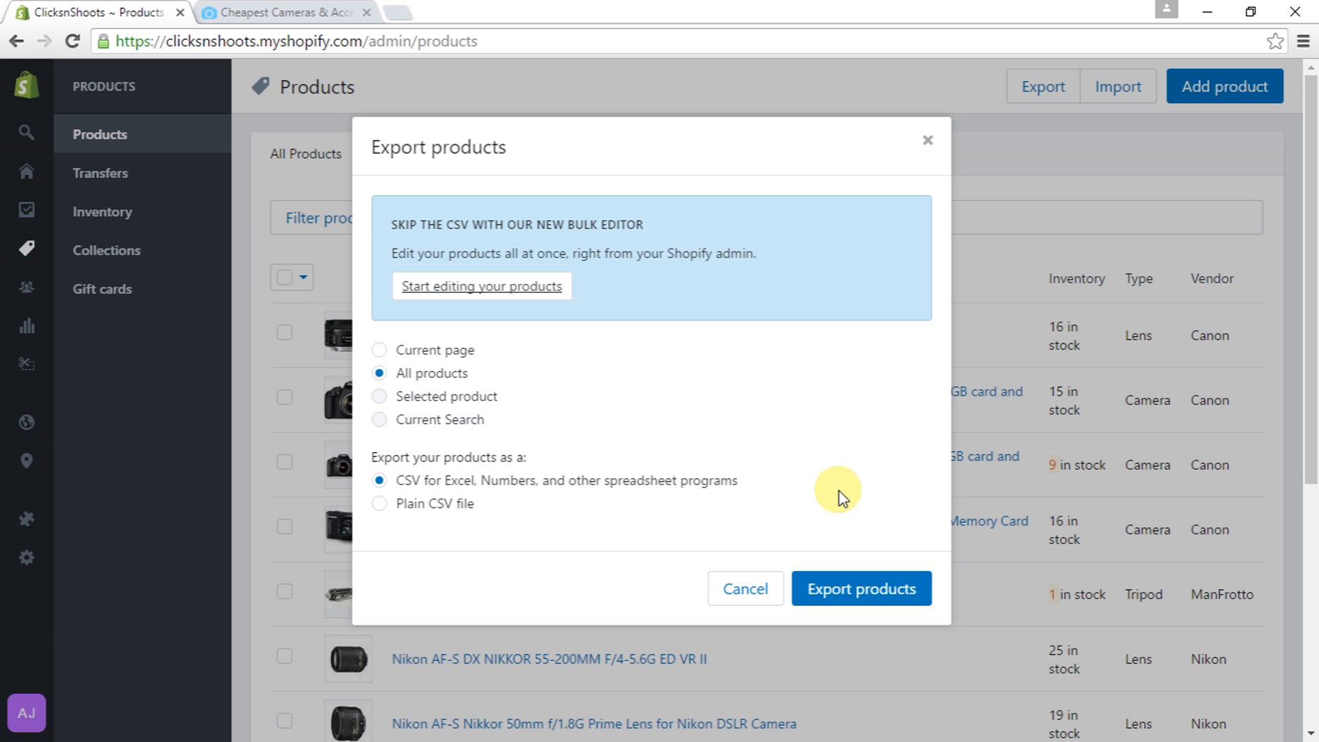
click(924, 142)
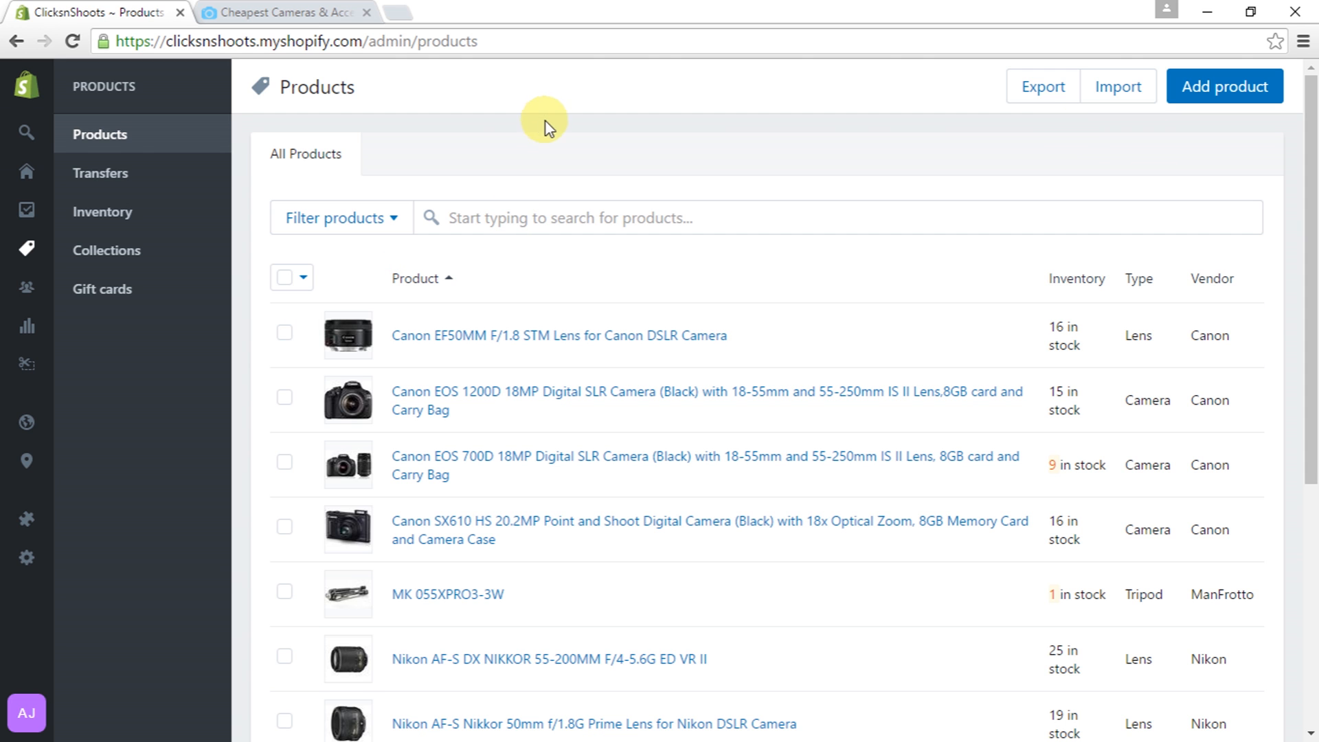
Start an incoming inventory transfer containing the Canon EF50MM F/1.8 STM Lens with an ordered quantity of 20
click(97, 174)
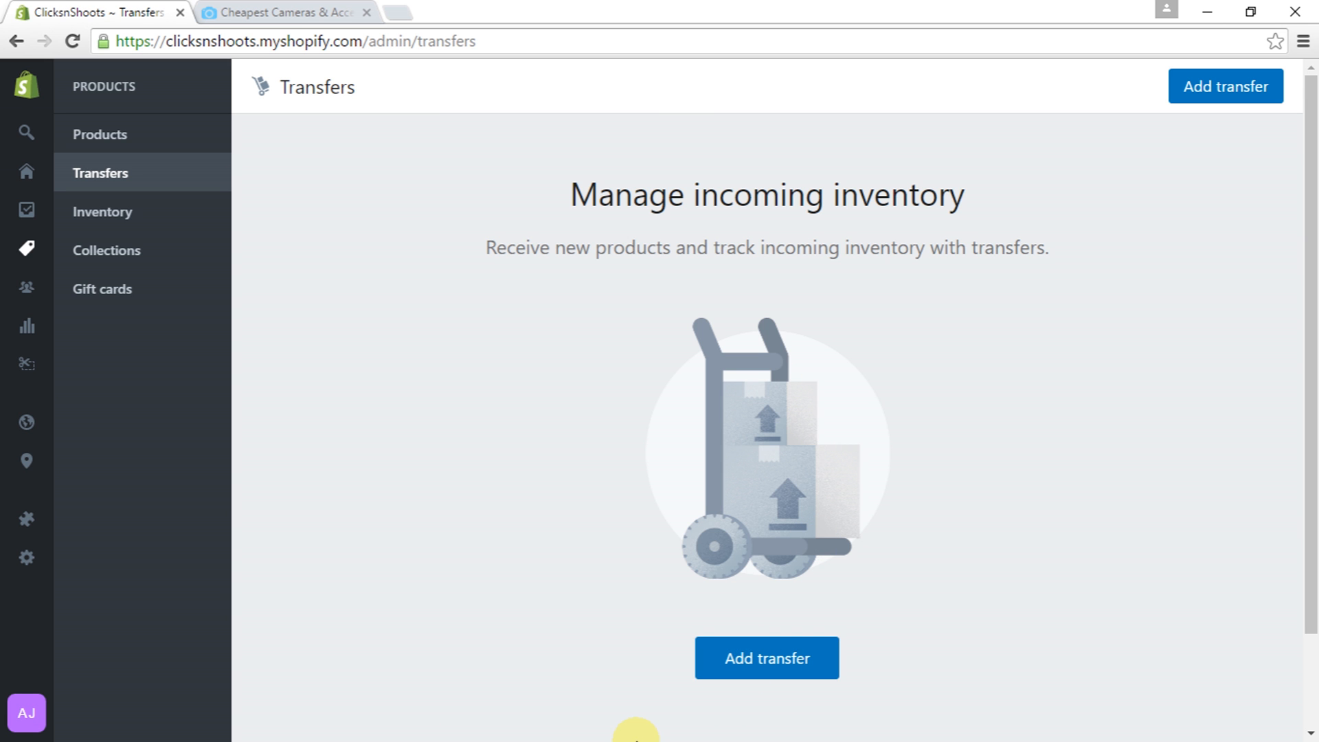
click(760, 645)
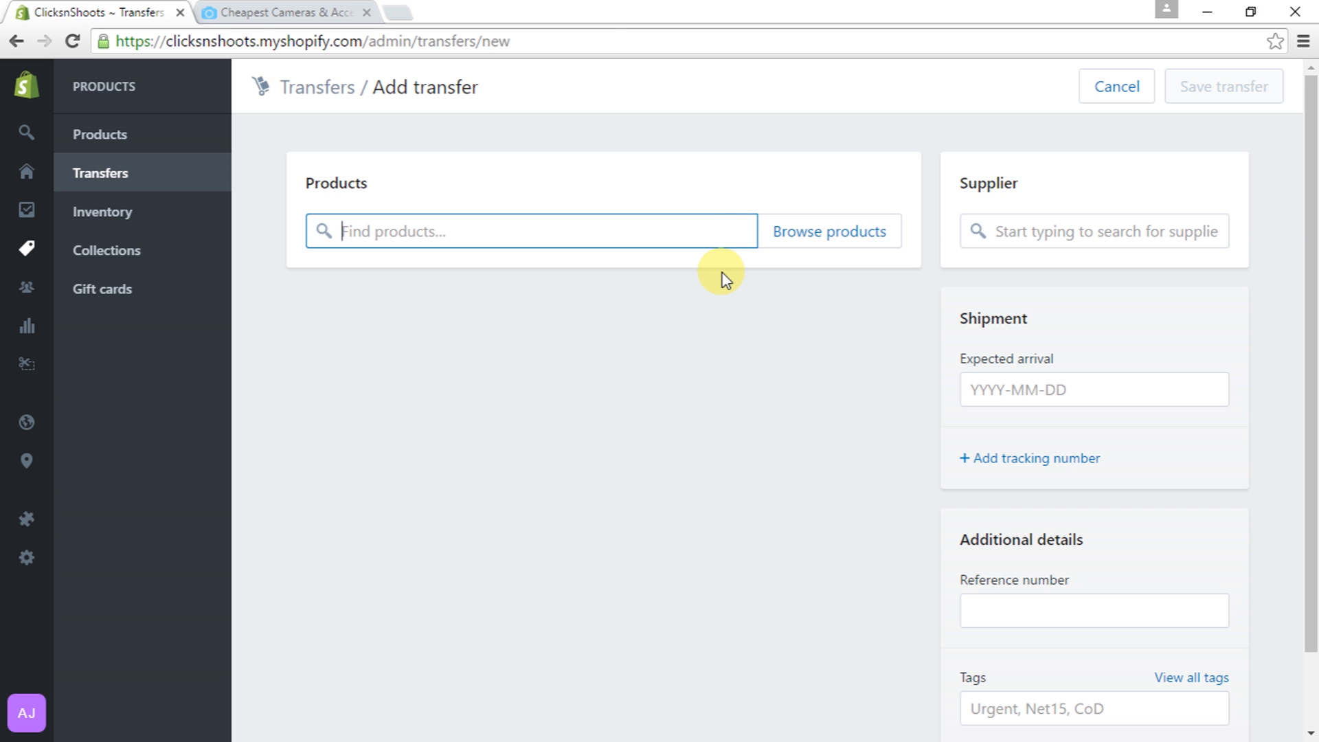
text(Ca)
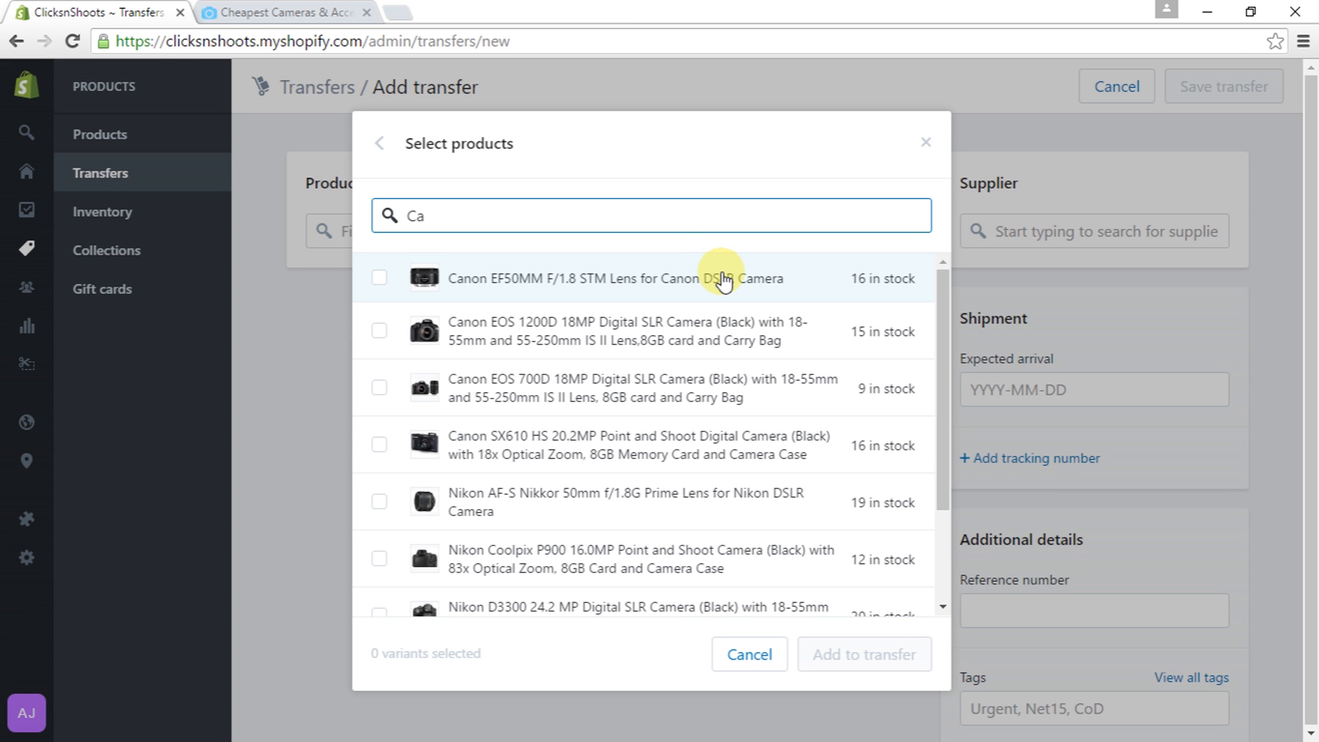
click(677, 289)
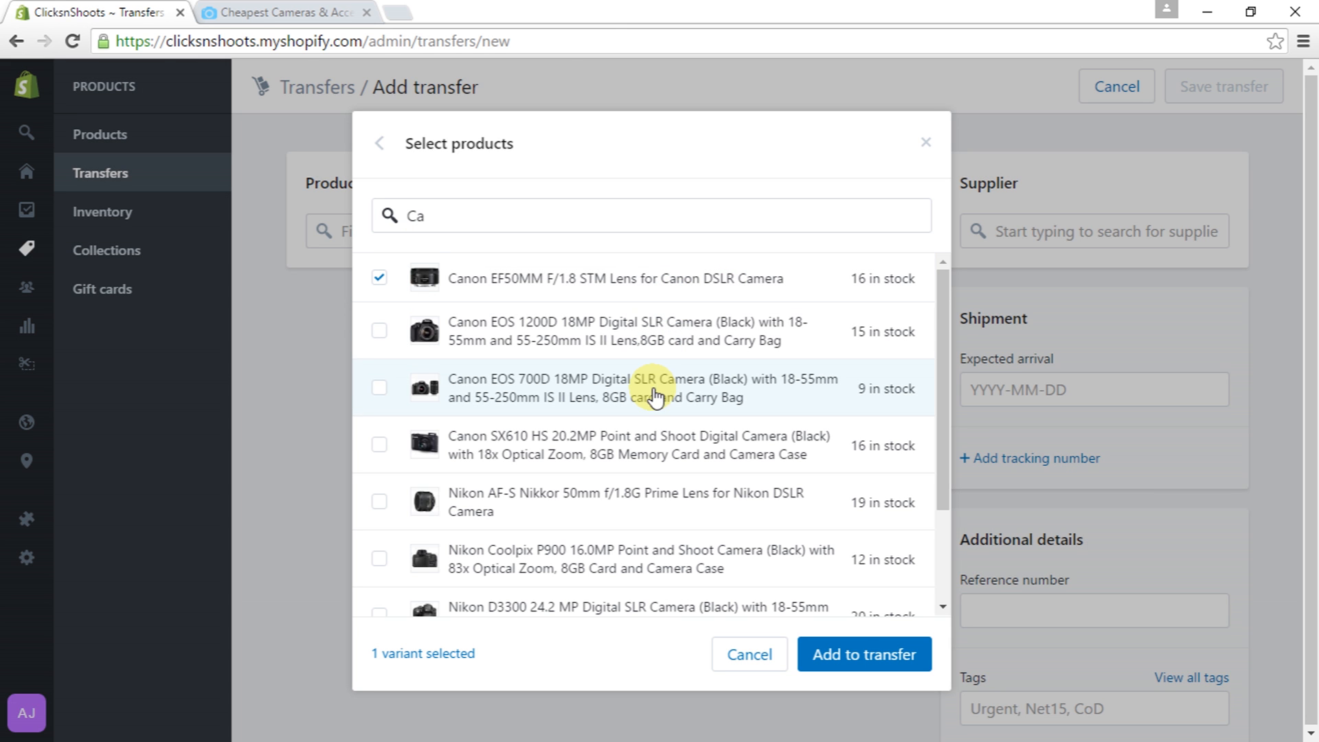
click(845, 656)
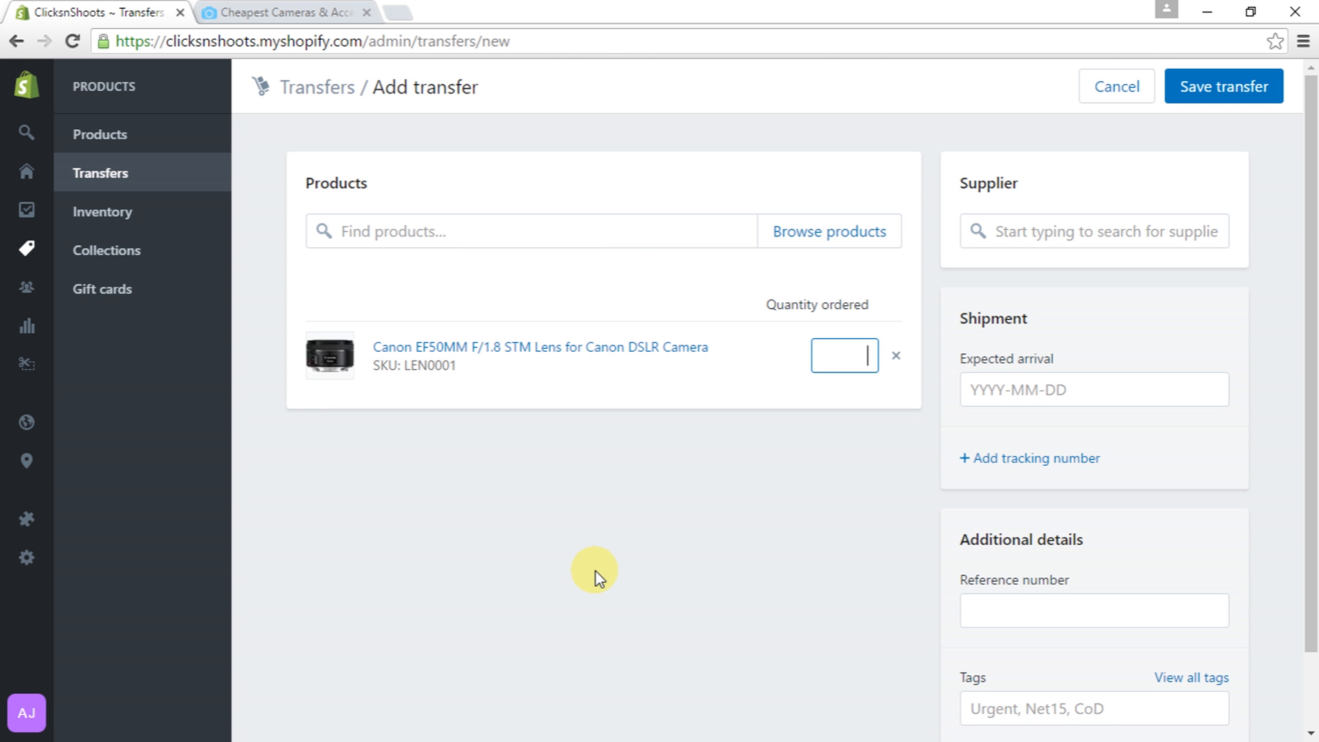
text(20)
click(1144, 349)
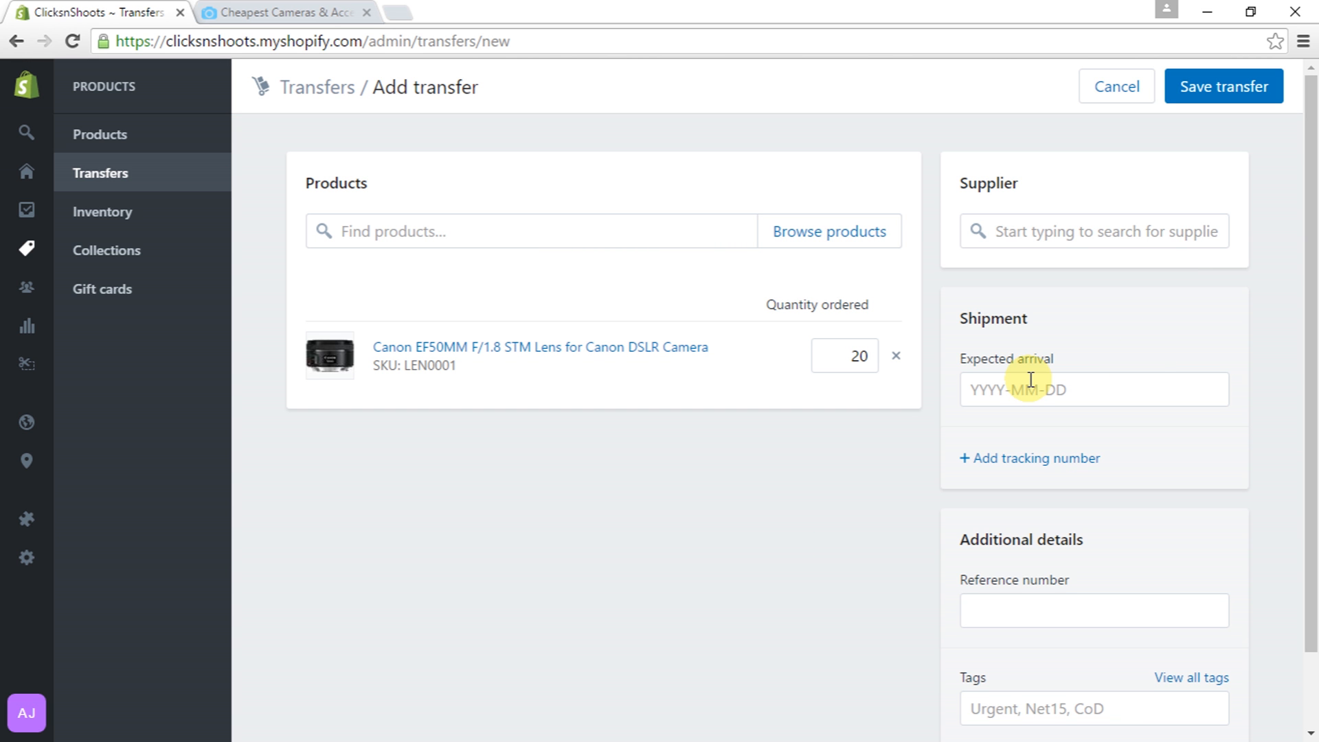
Set the transfer's expected arrival to 2016-06-30 and discard the unsaved transfer
click(1031, 380)
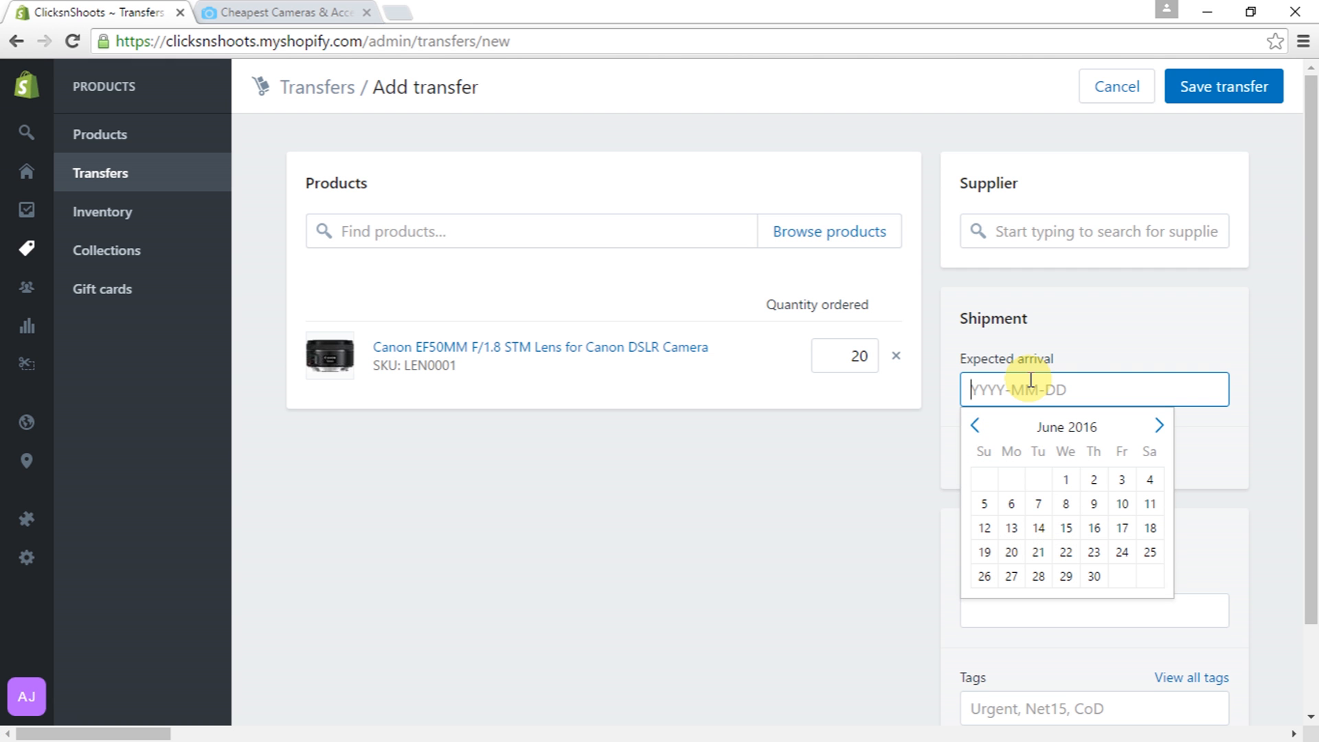
click(1093, 577)
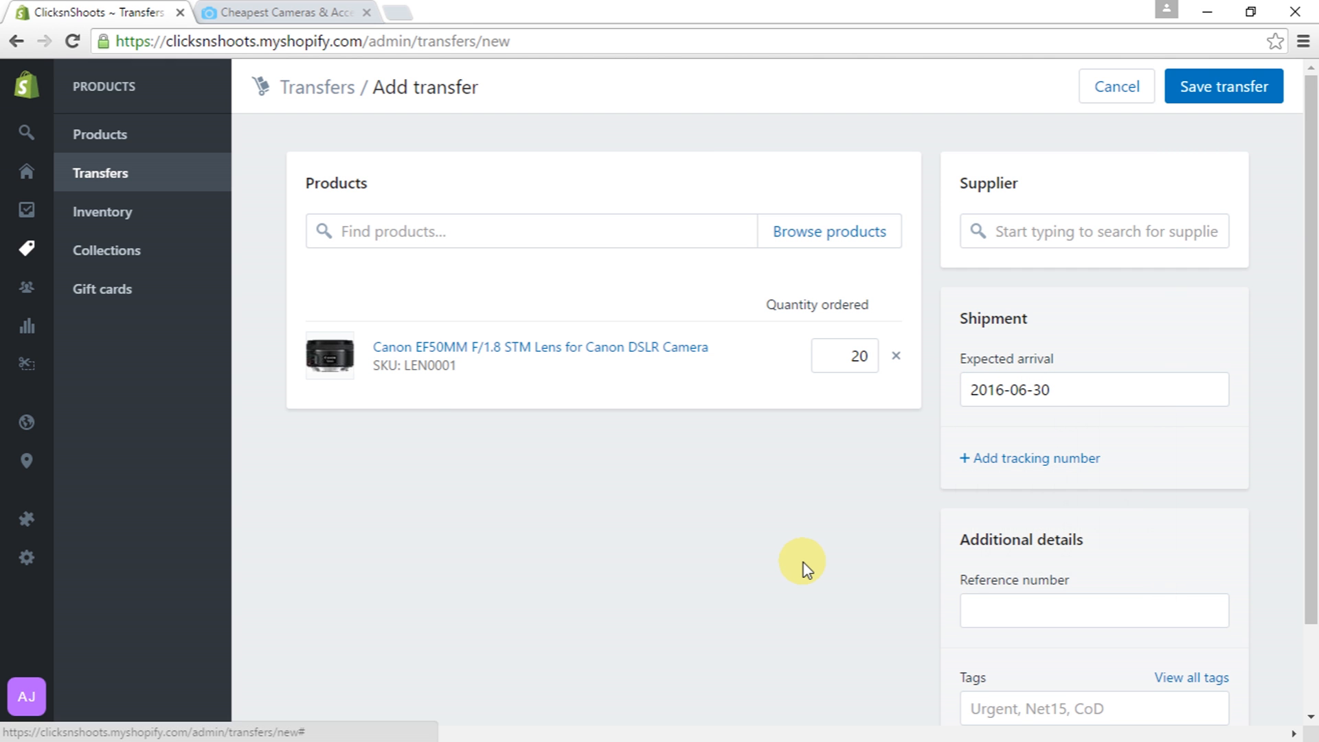
scroll(805, 567, down, 2)
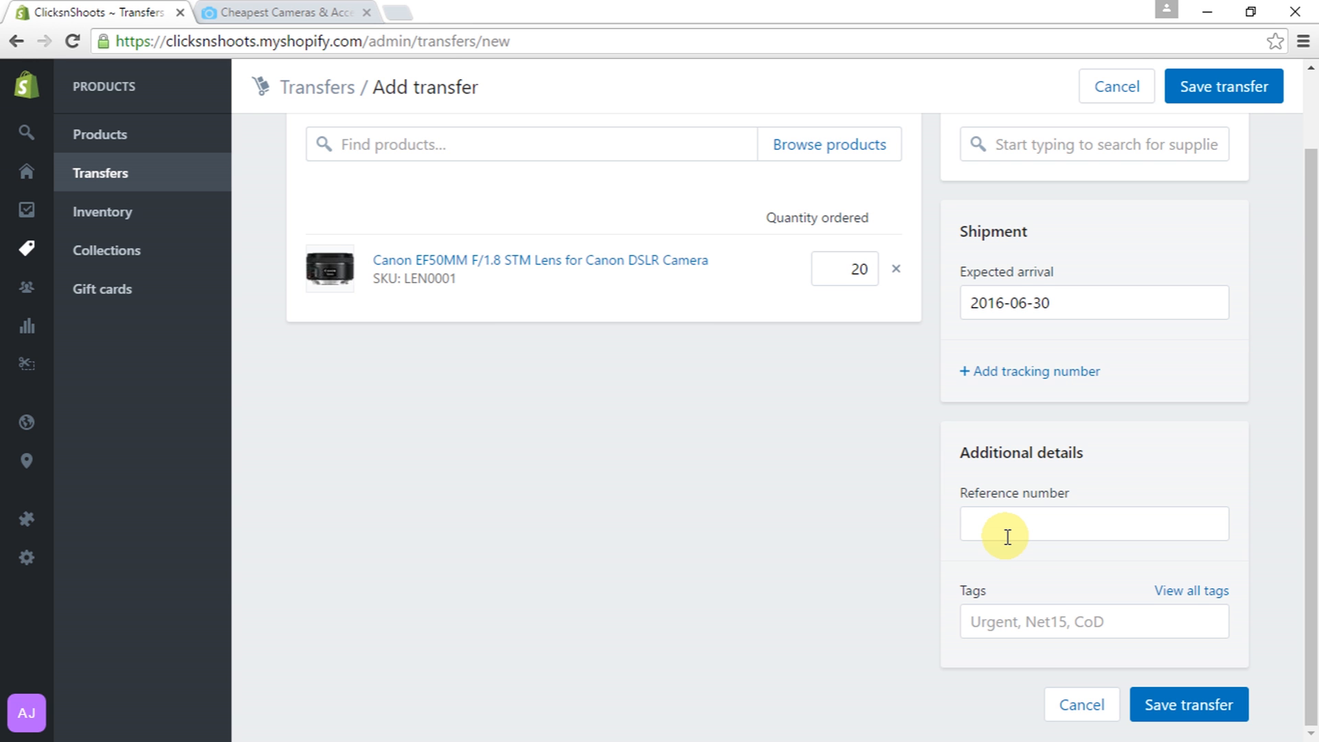
click(1082, 705)
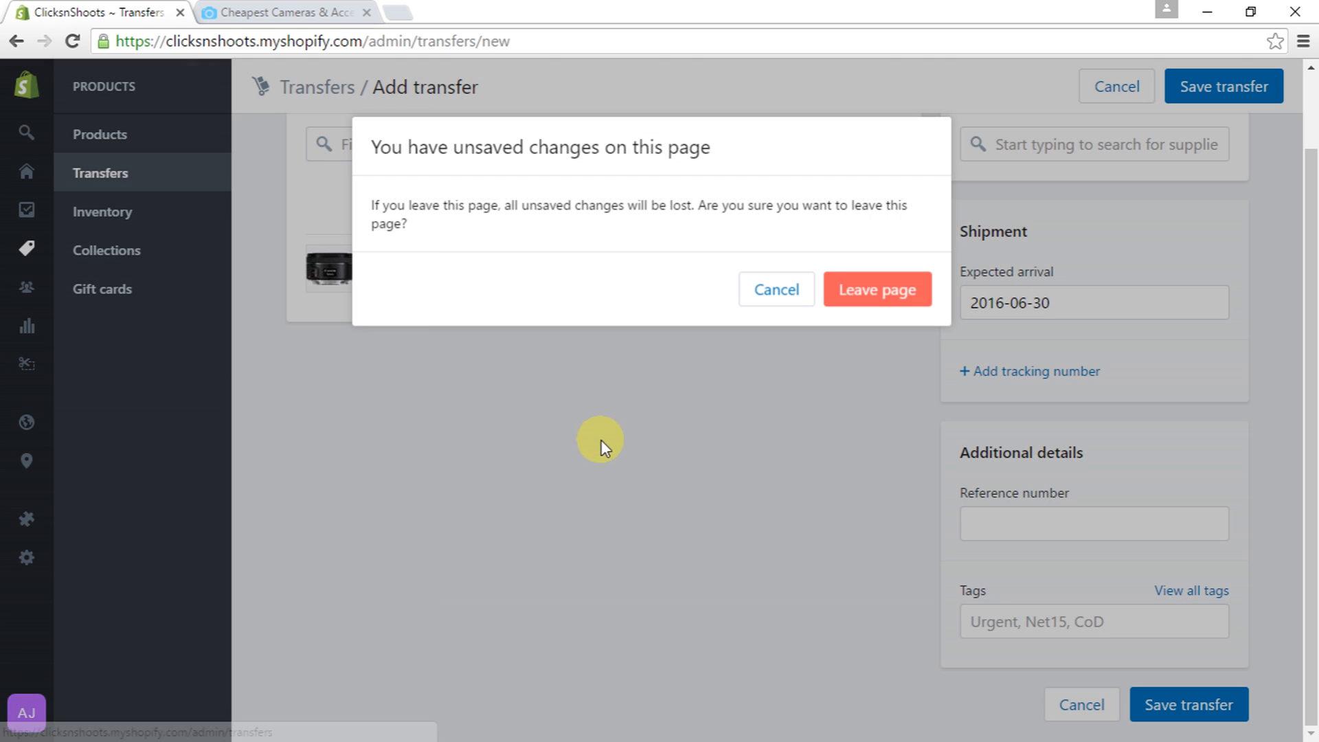
click(857, 287)
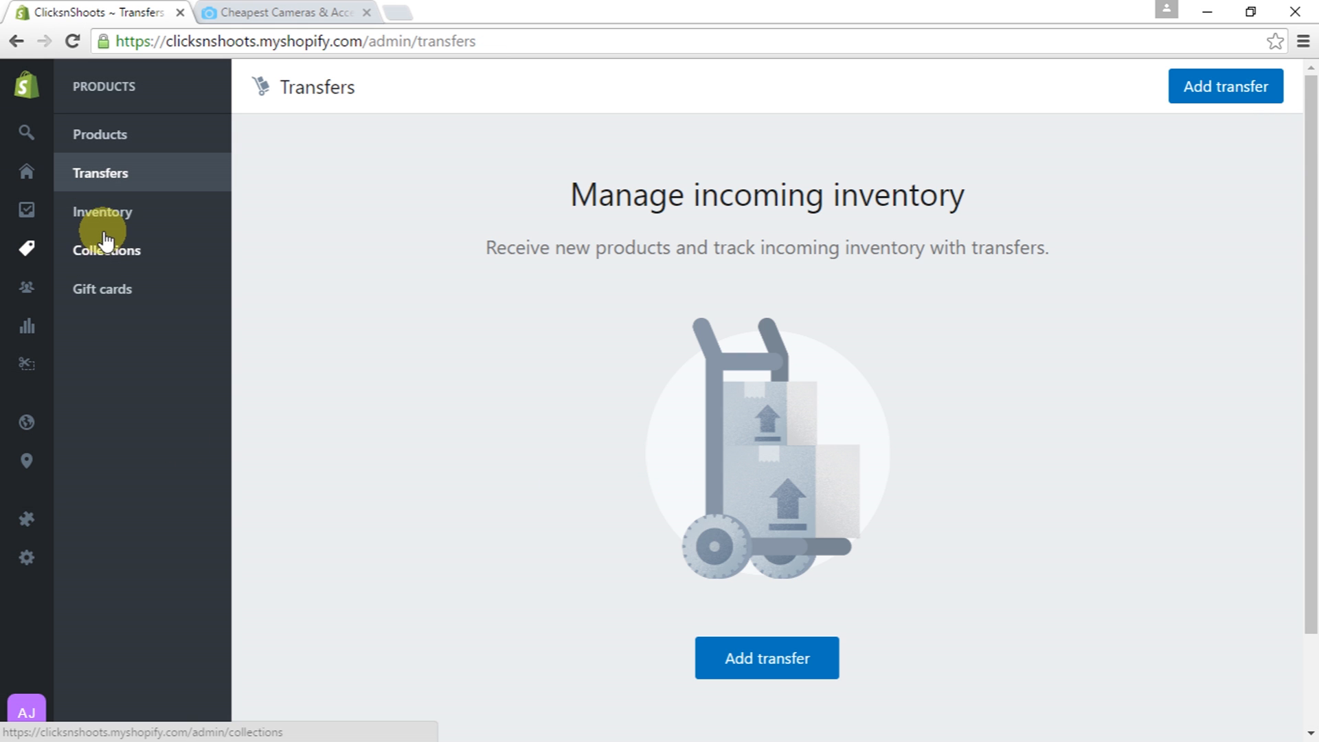
Examine the inventory of all product variants, including their SKUs, incoming stock and quantities
click(103, 212)
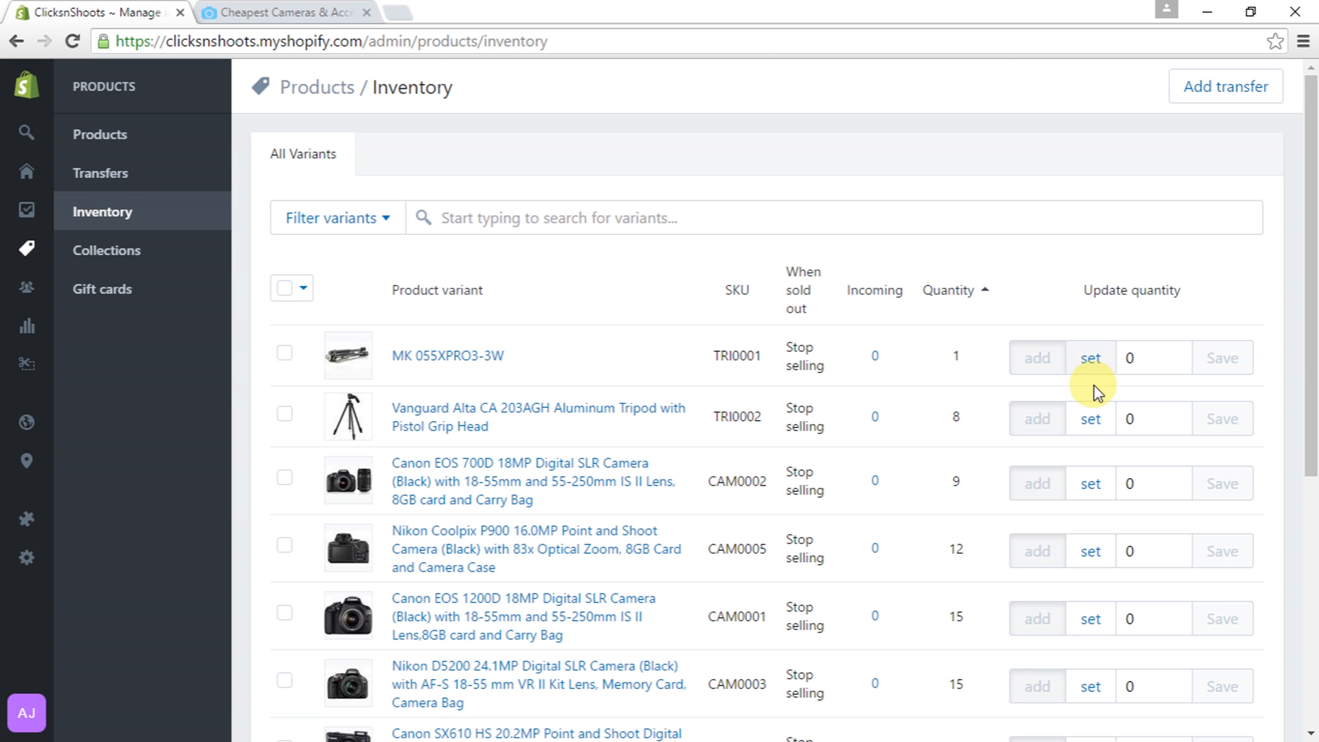
scroll(1138, 381, down, 3)
scroll(1138, 381, up, 3)
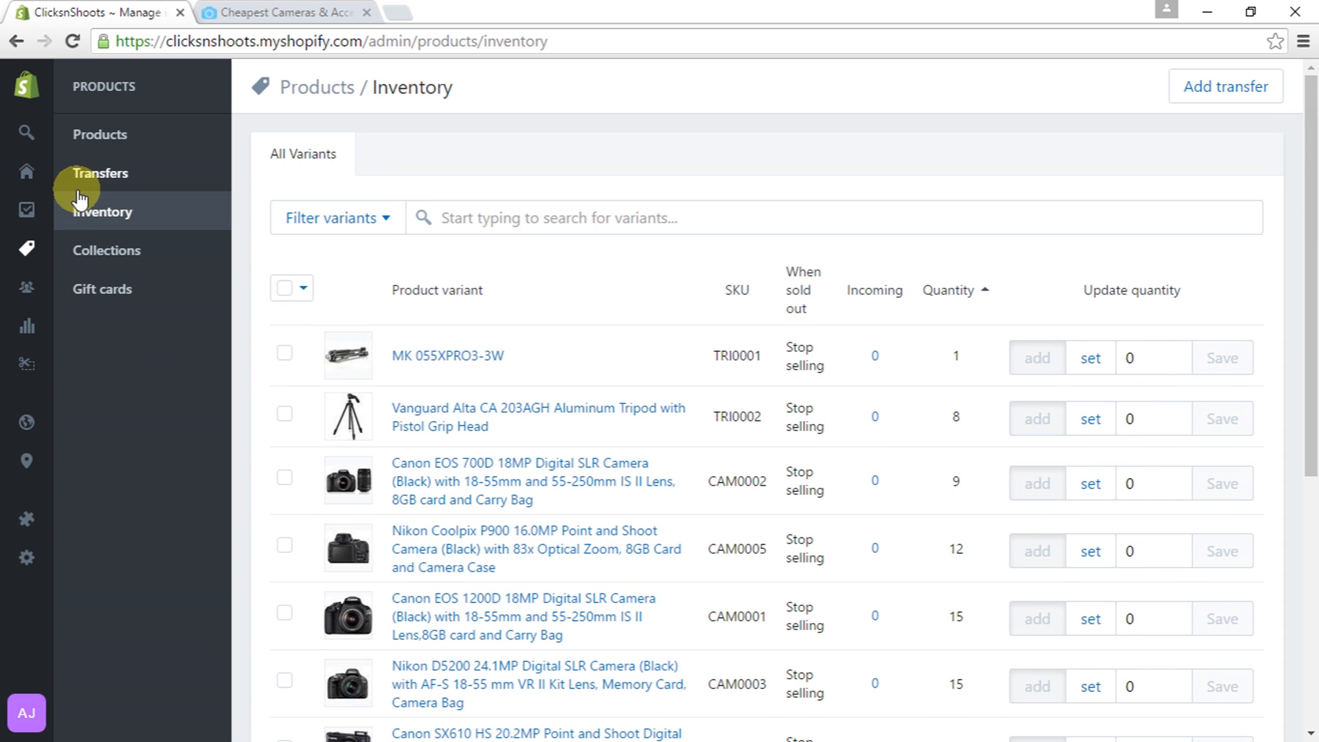
Start a new product collection and title it Cameras
click(134, 253)
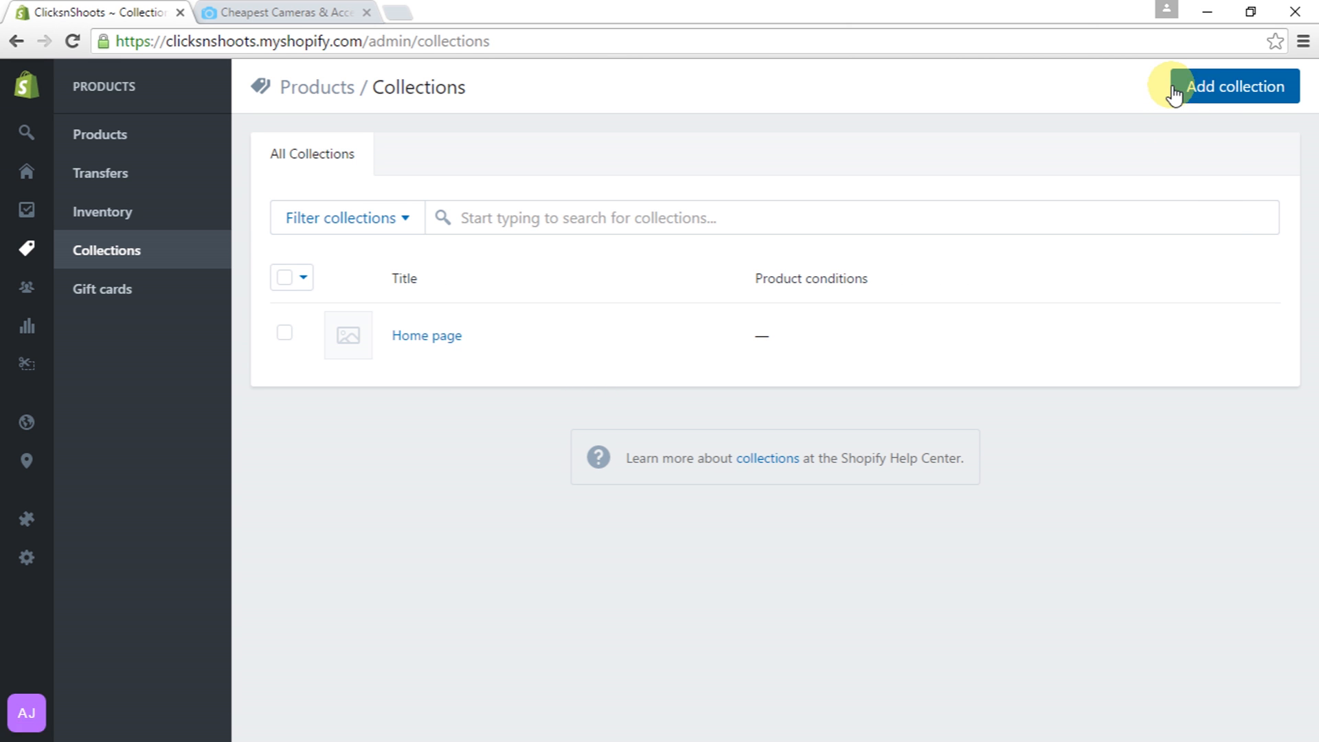
click(1227, 88)
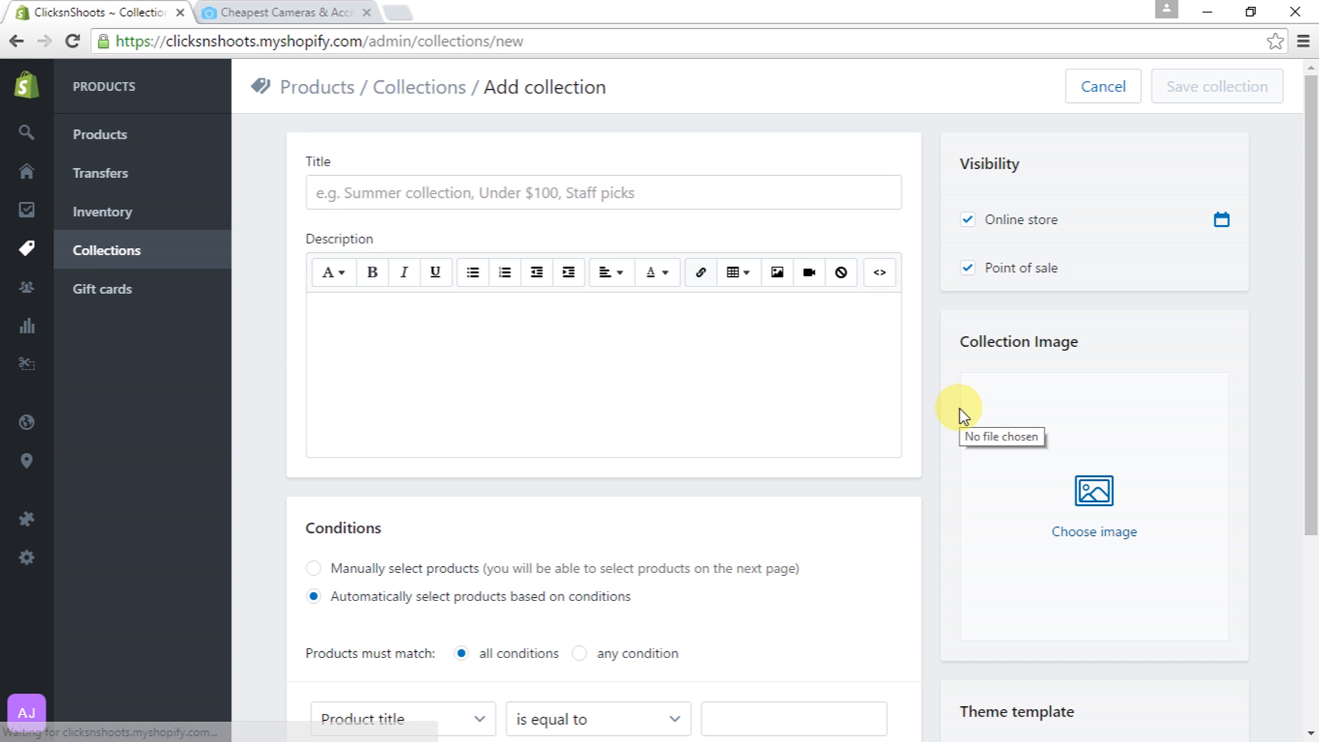
click(396, 189)
text(Cam)
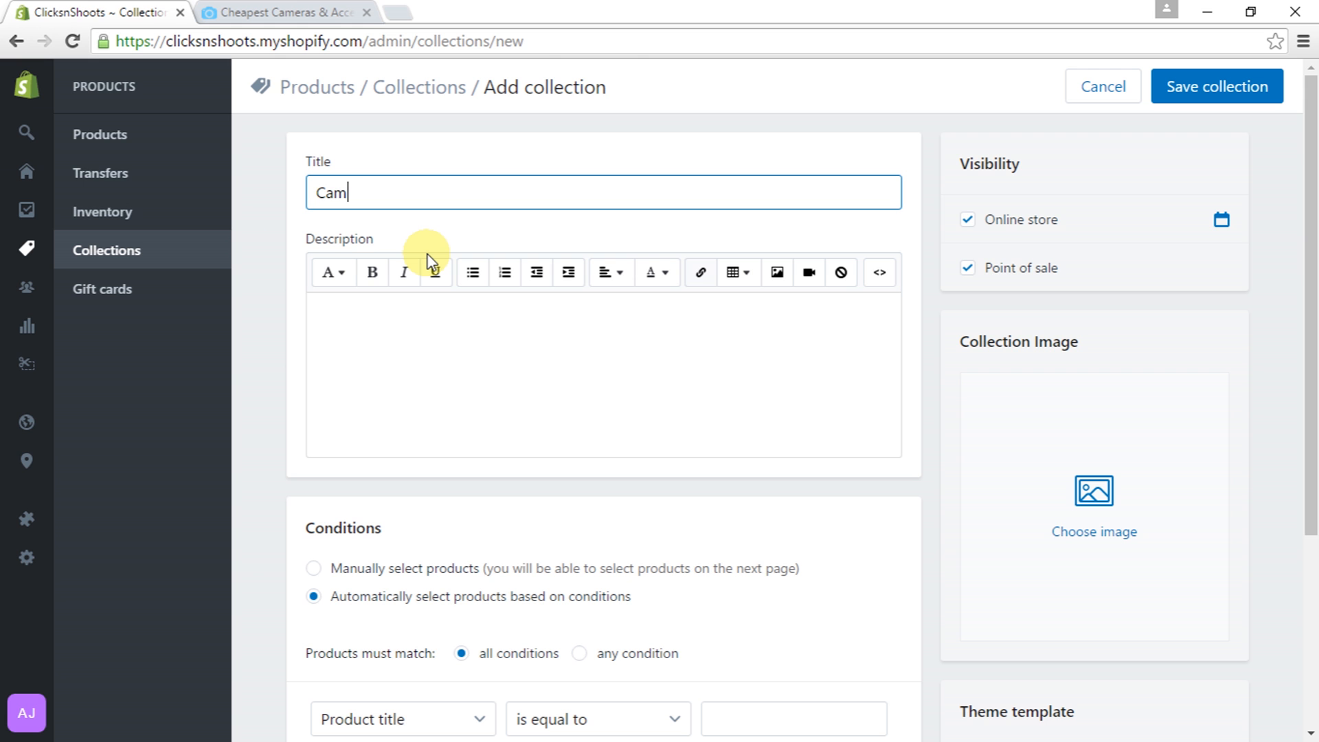
text(resa)
key(BackSpace)
key(BackSpace)
key(BackSpace)
key(BackSpace)
text(eras)
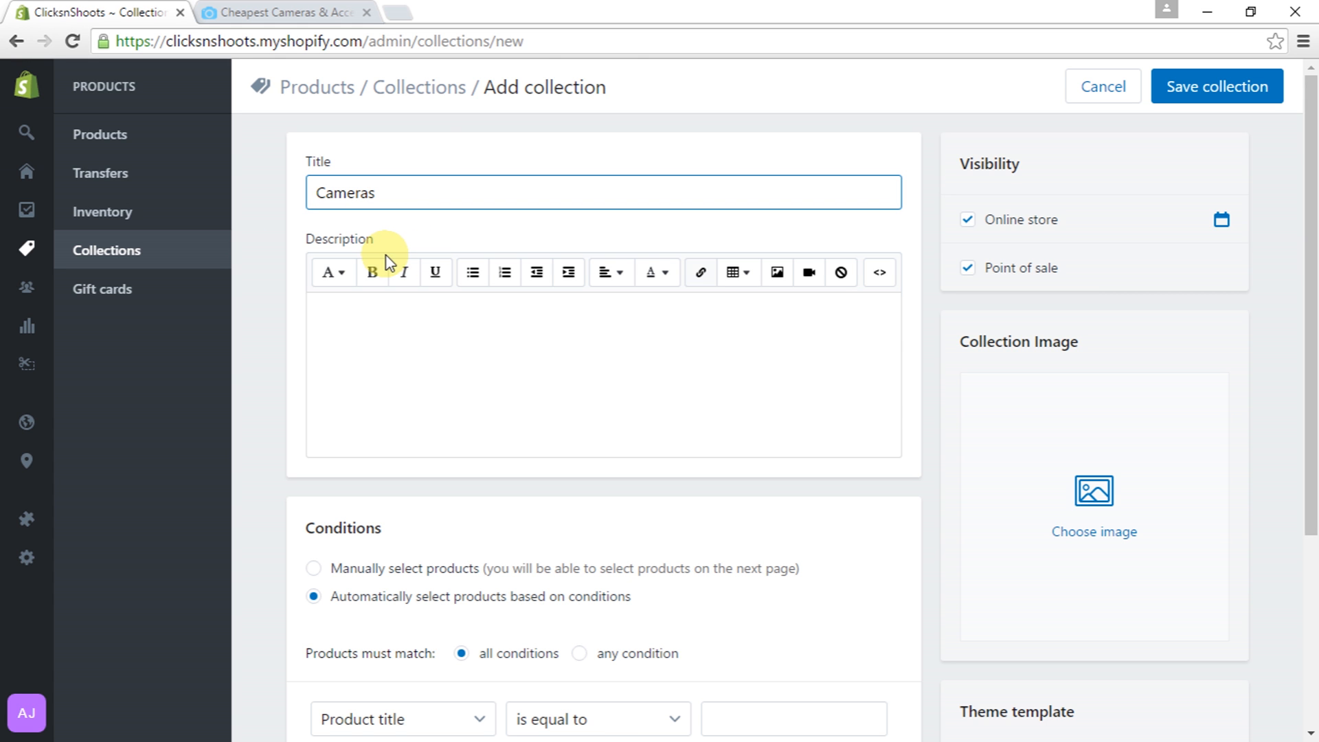
Enter "All Types Of Cameras" as the Cameras collection's description
click(421, 346)
text(A)
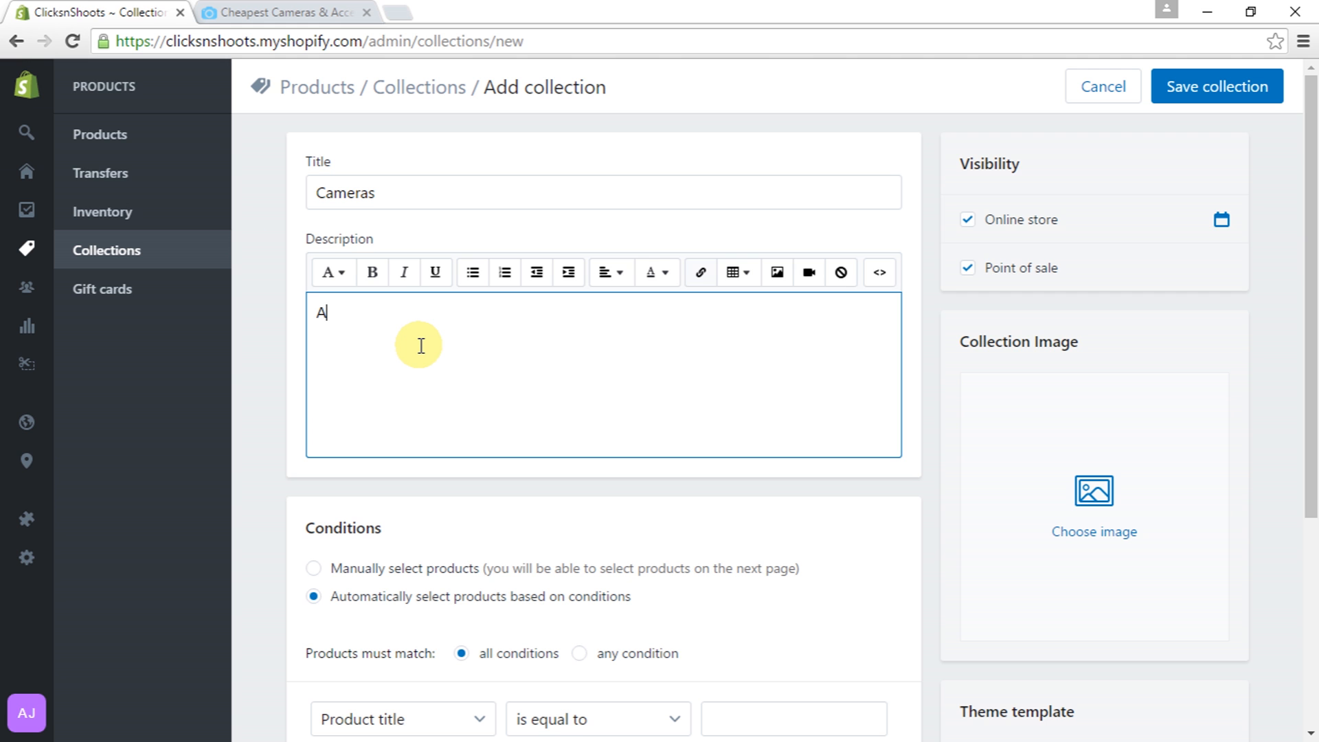
text(ll Typers)
key(BackSpace)
key(BackSpace)
key(BackSpace)
text(s Of Cameras)
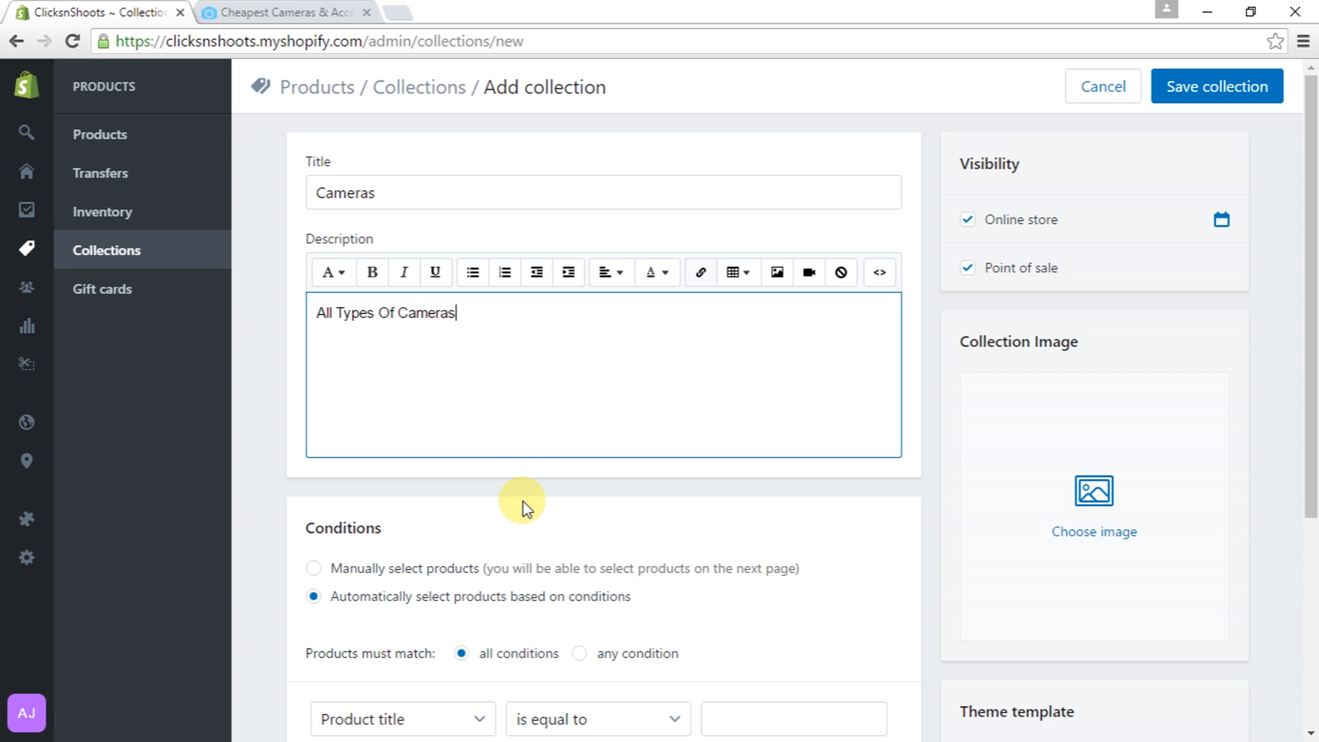
Switch the Cameras collection to manual product selection and back to automatic selection based on conditions
scroll(525, 509, down, 1)
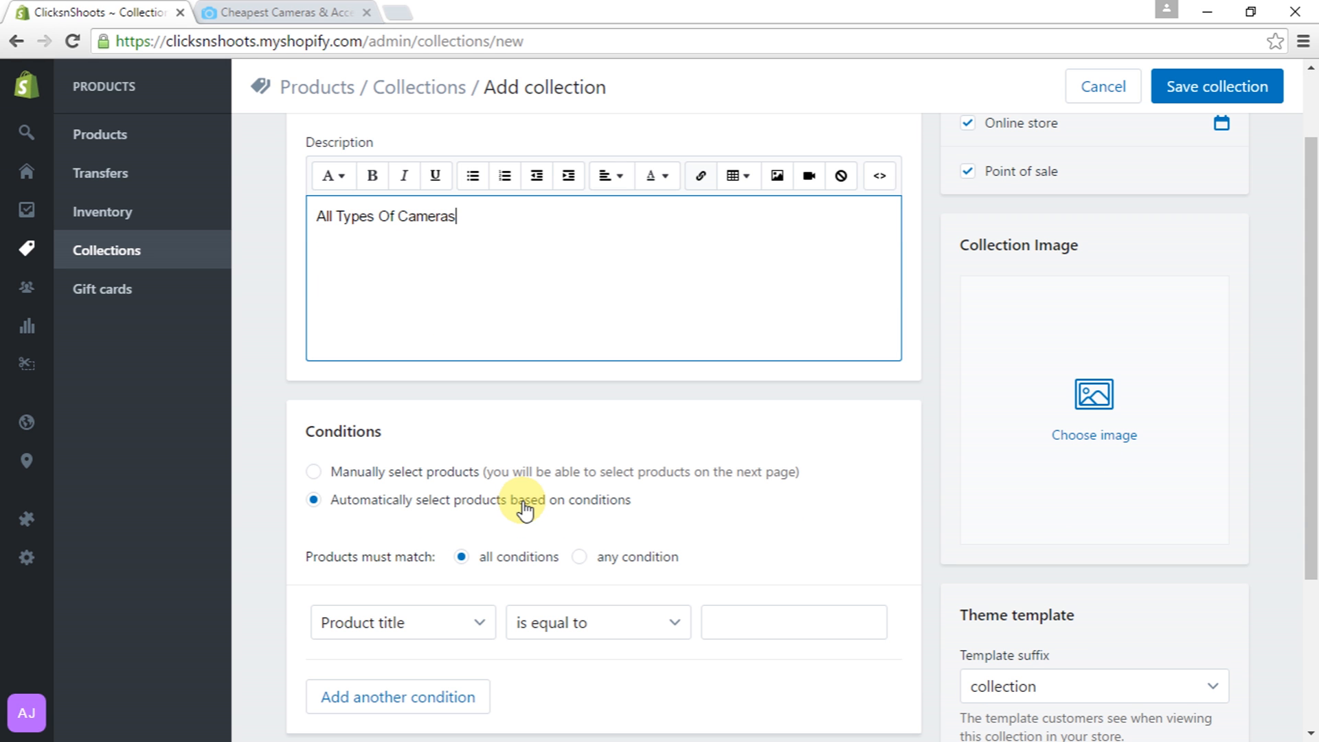
scroll(524, 509, down, 1)
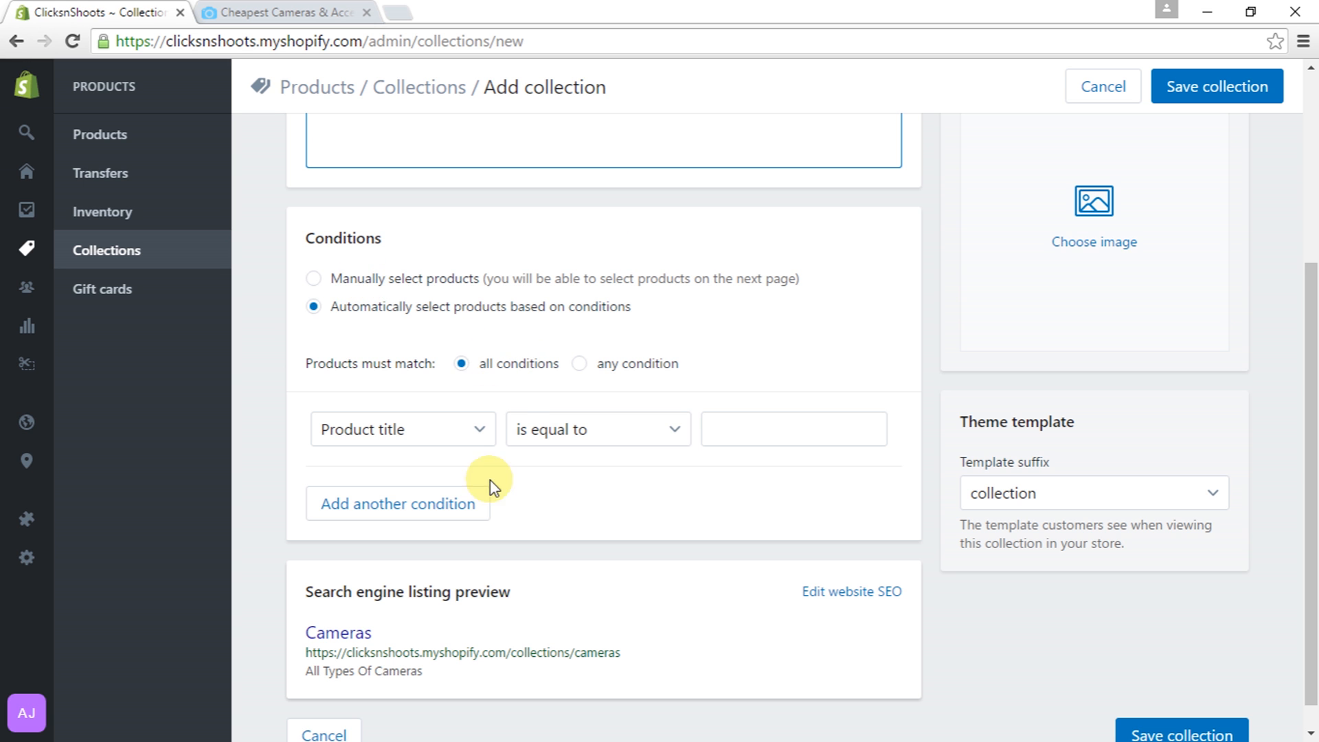
click(402, 280)
scroll(543, 338, up, 3)
scroll(543, 338, down, 3)
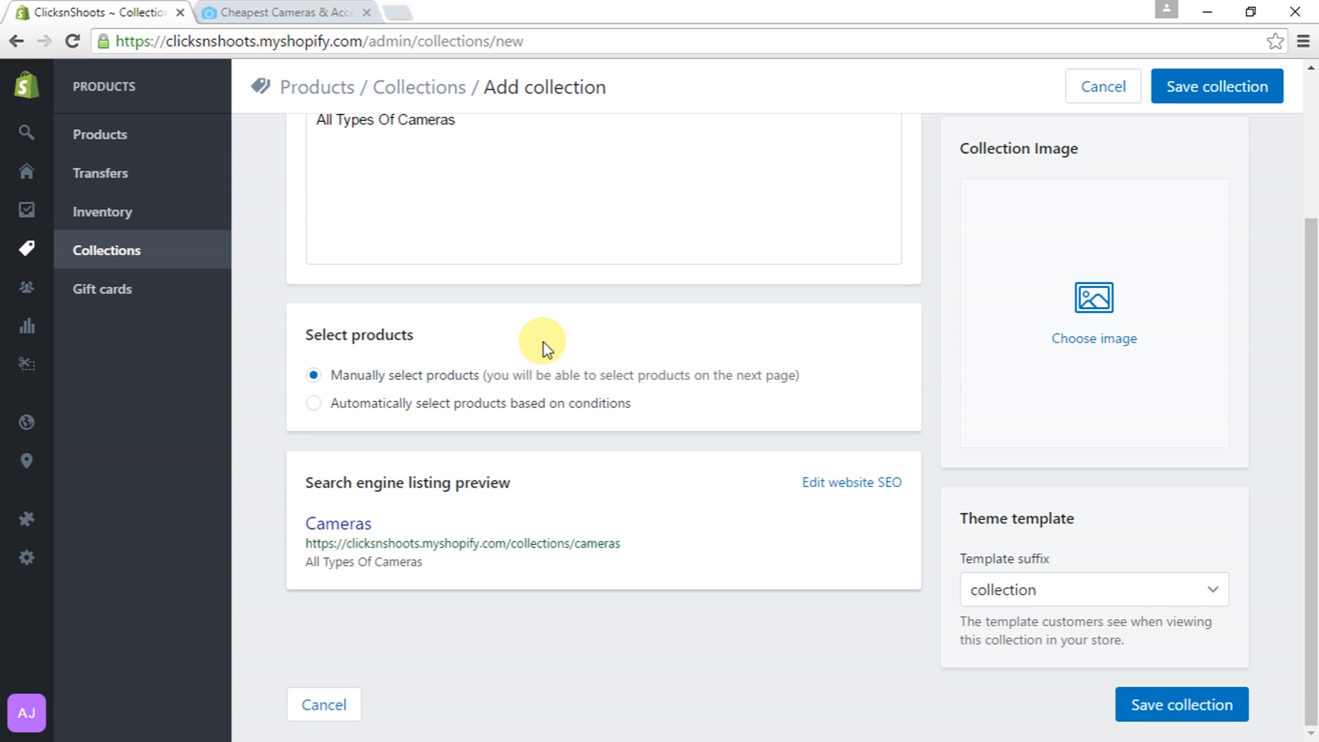
click(342, 405)
scroll(639, 383, down, 2)
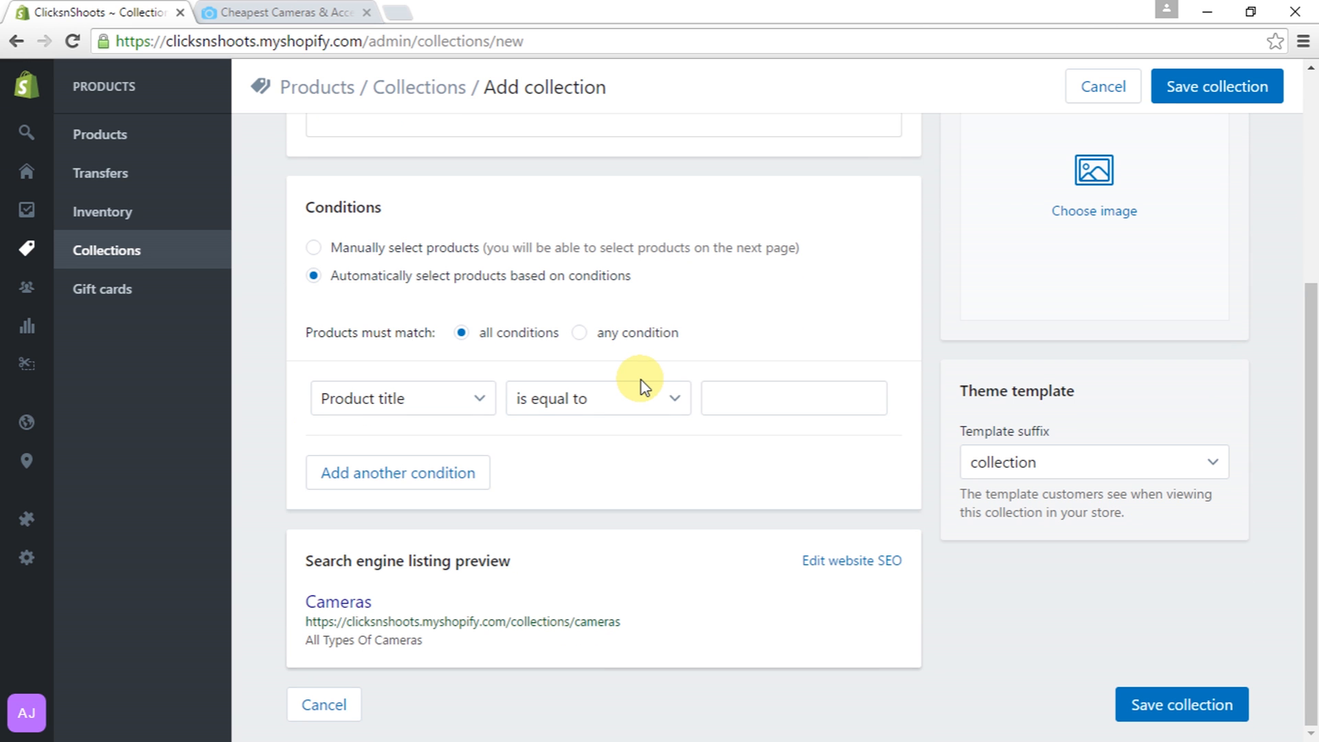
Set the collection's condition to product title is equal to Camera and save the collection
click(465, 398)
click(678, 417)
click(677, 402)
click(681, 408)
click(809, 405)
text(Camera)
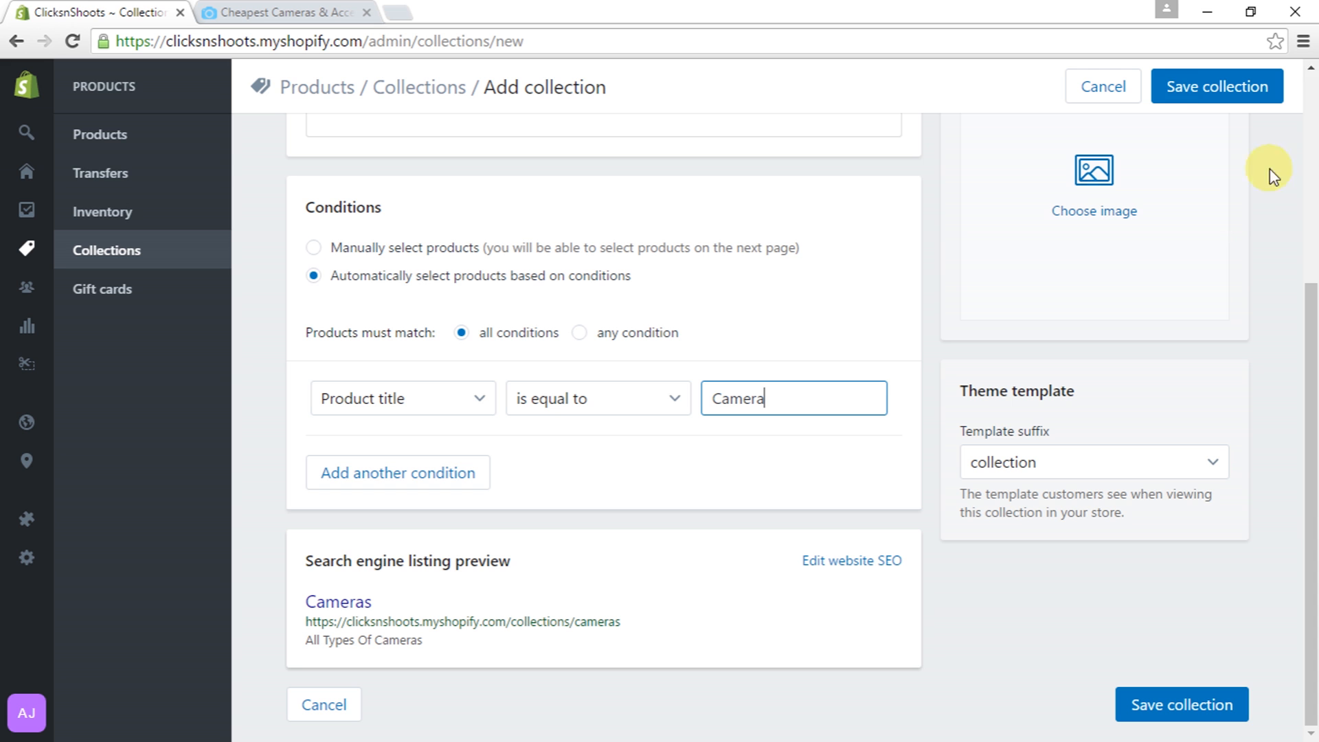
click(1190, 94)
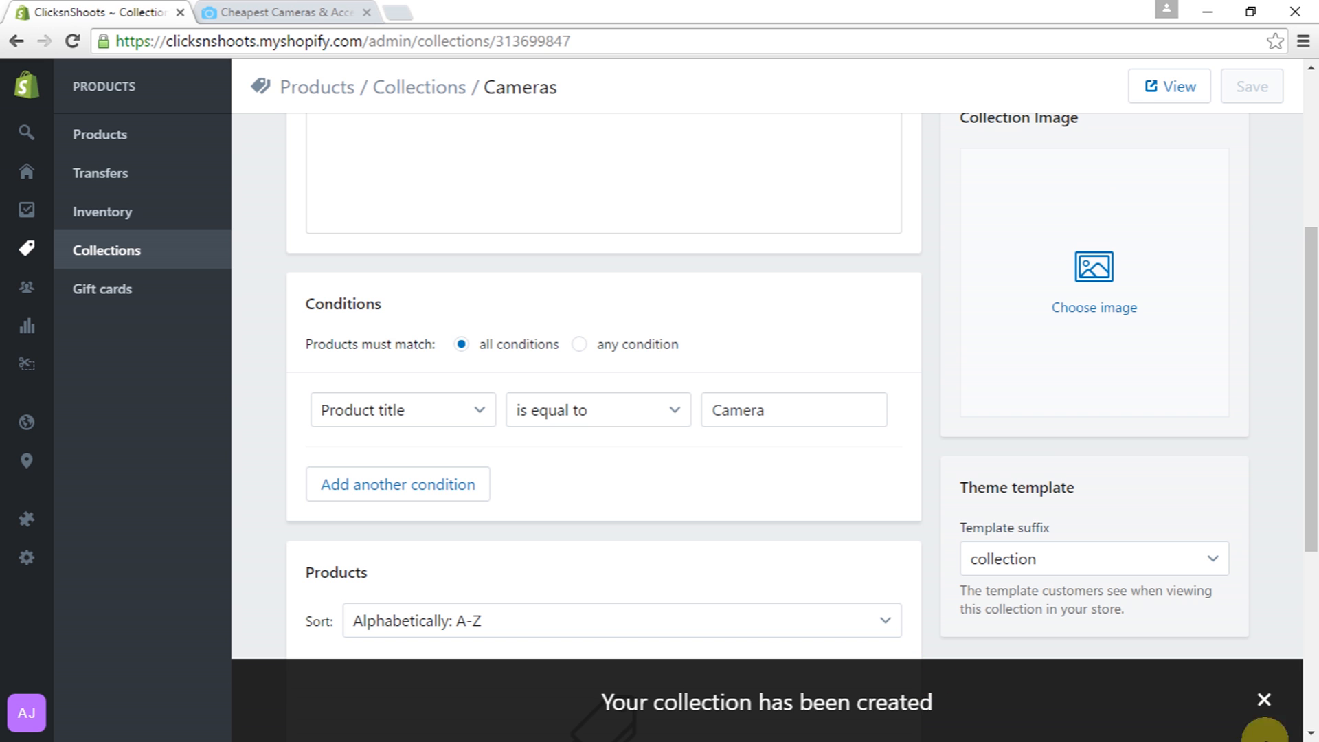
click(1264, 699)
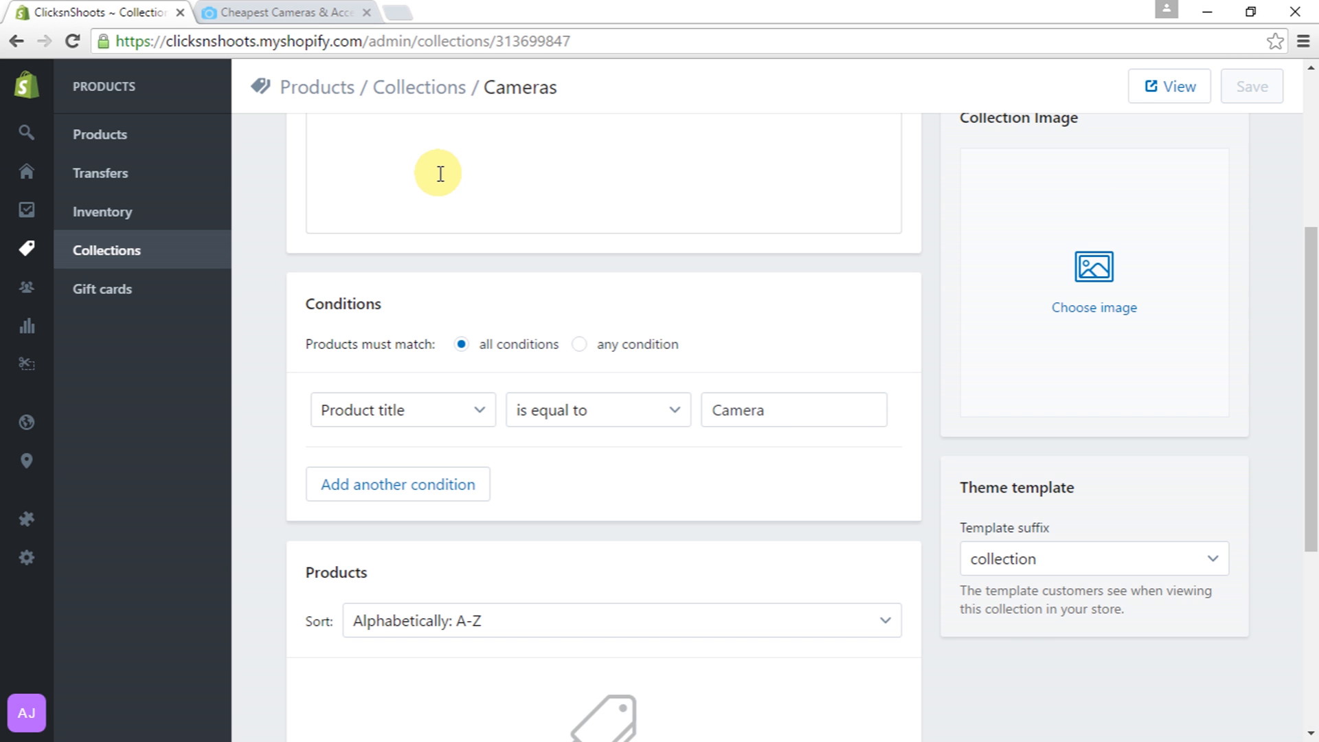
Start another collection titled Lenses with the description "Lenses For DSLRs"
scroll(468, 268, up, 5)
click(567, 198)
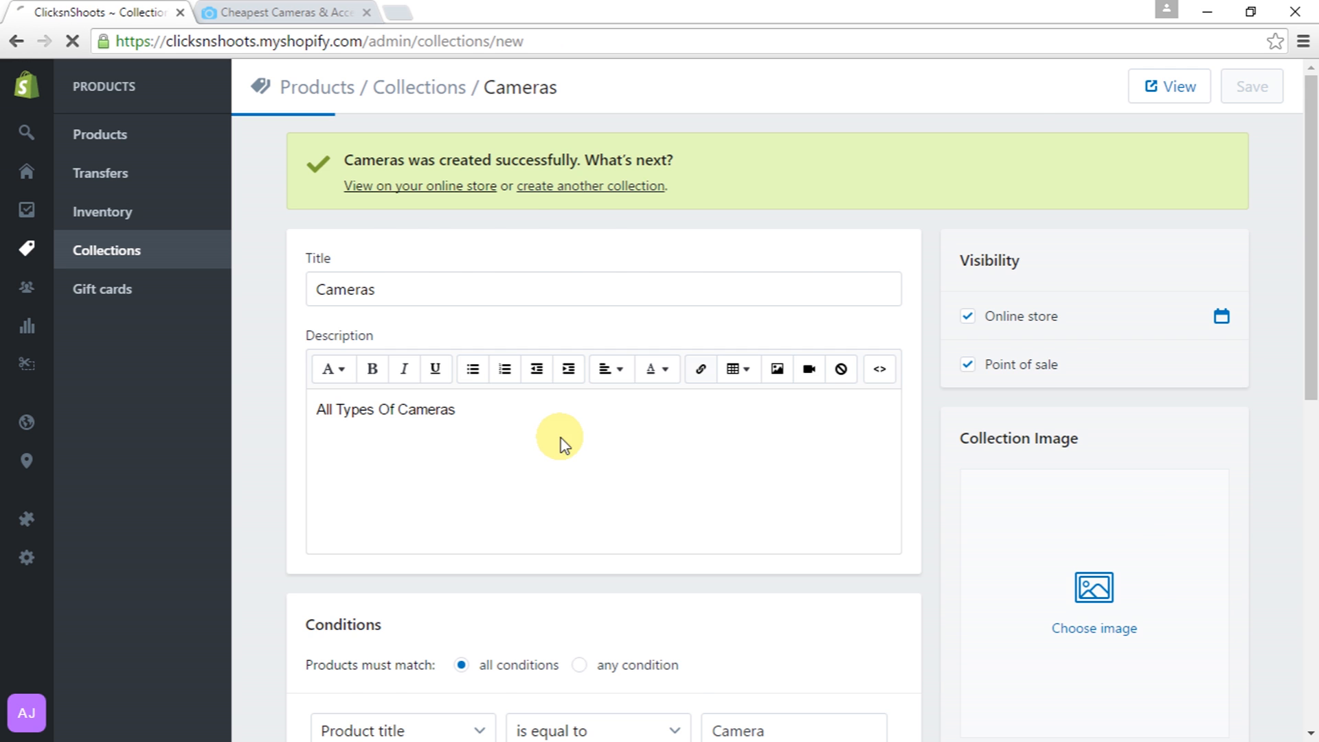
click(455, 202)
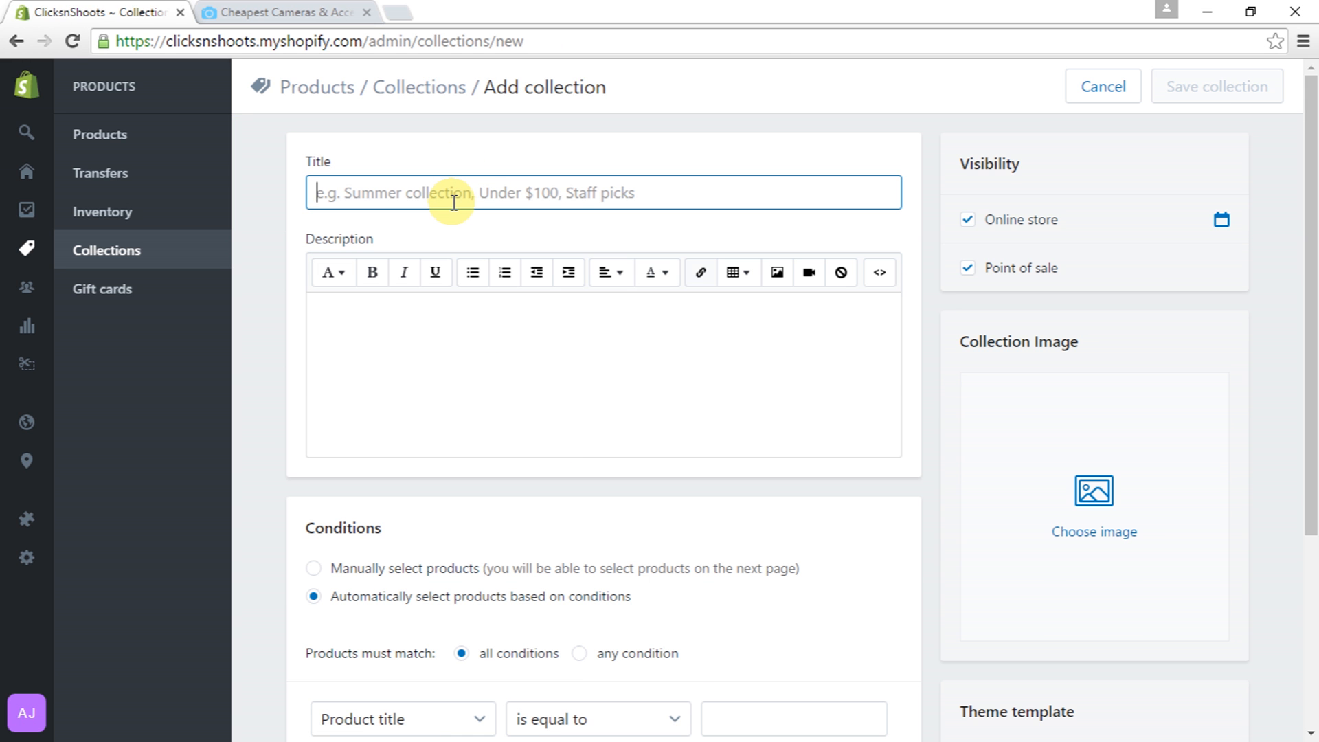
text(Len)
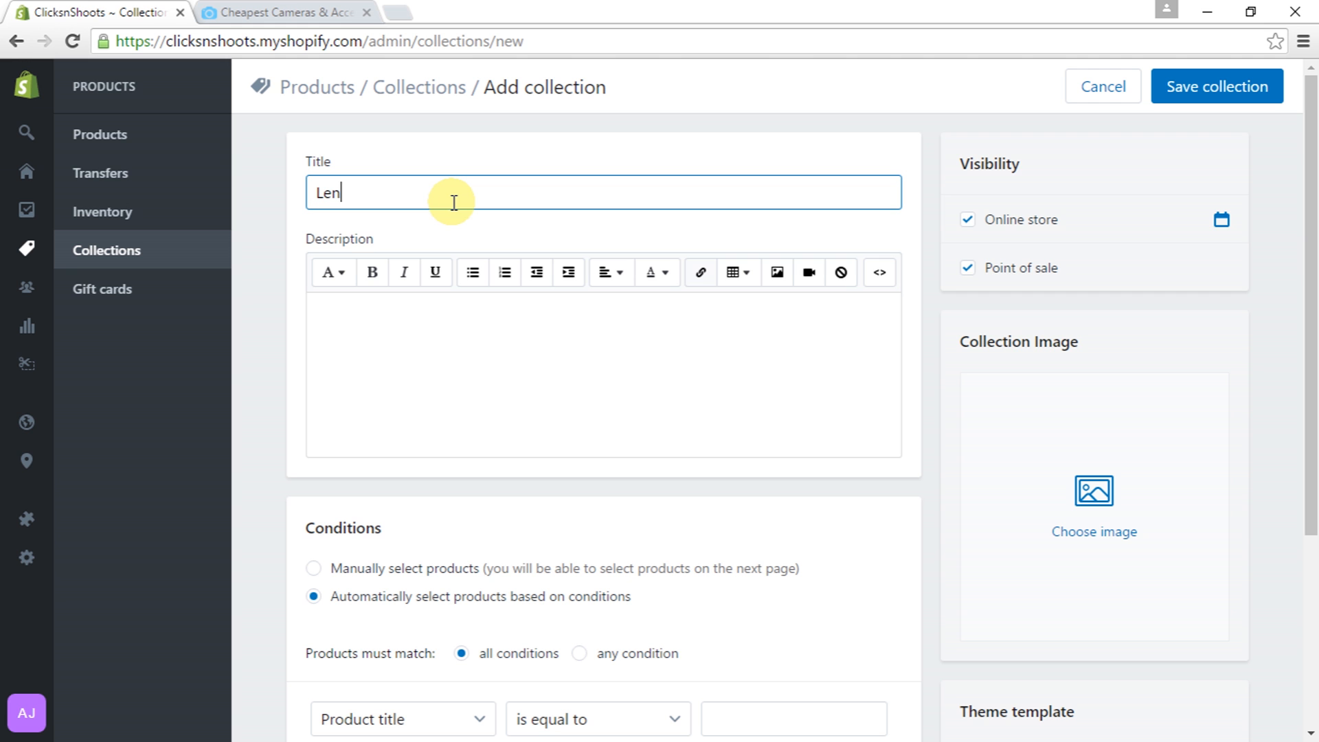
text(ses)
click(388, 329)
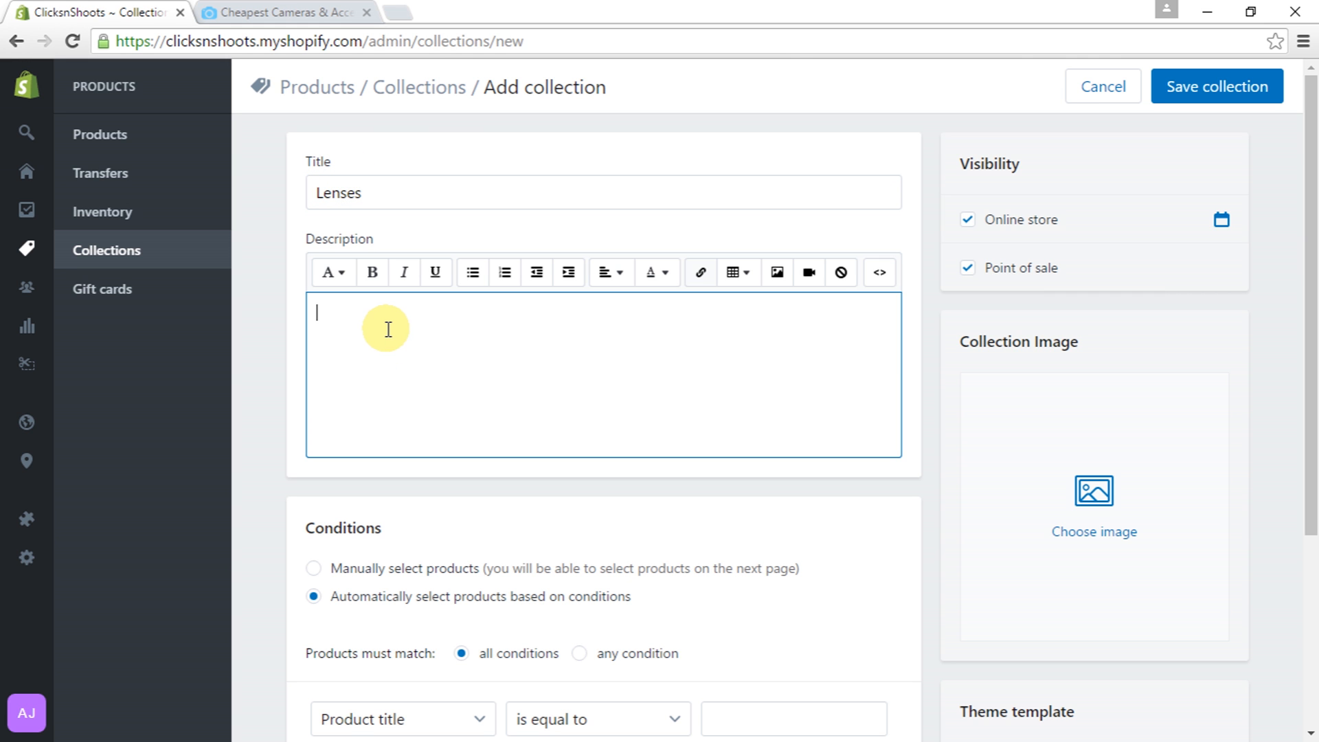
text(Lenses For DSLRs)
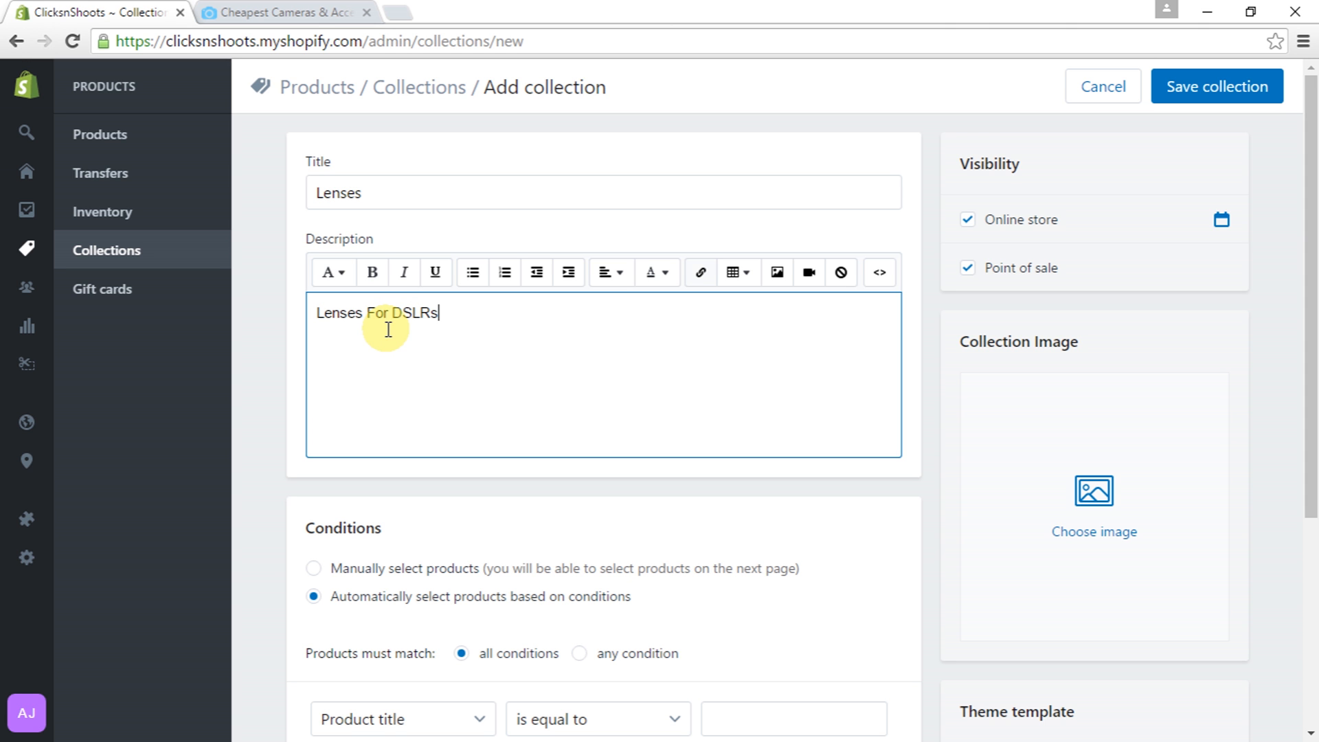
Set the Lenses collection's condition to product title is equal to Lens and save the collection
scroll(406, 490, down, 5)
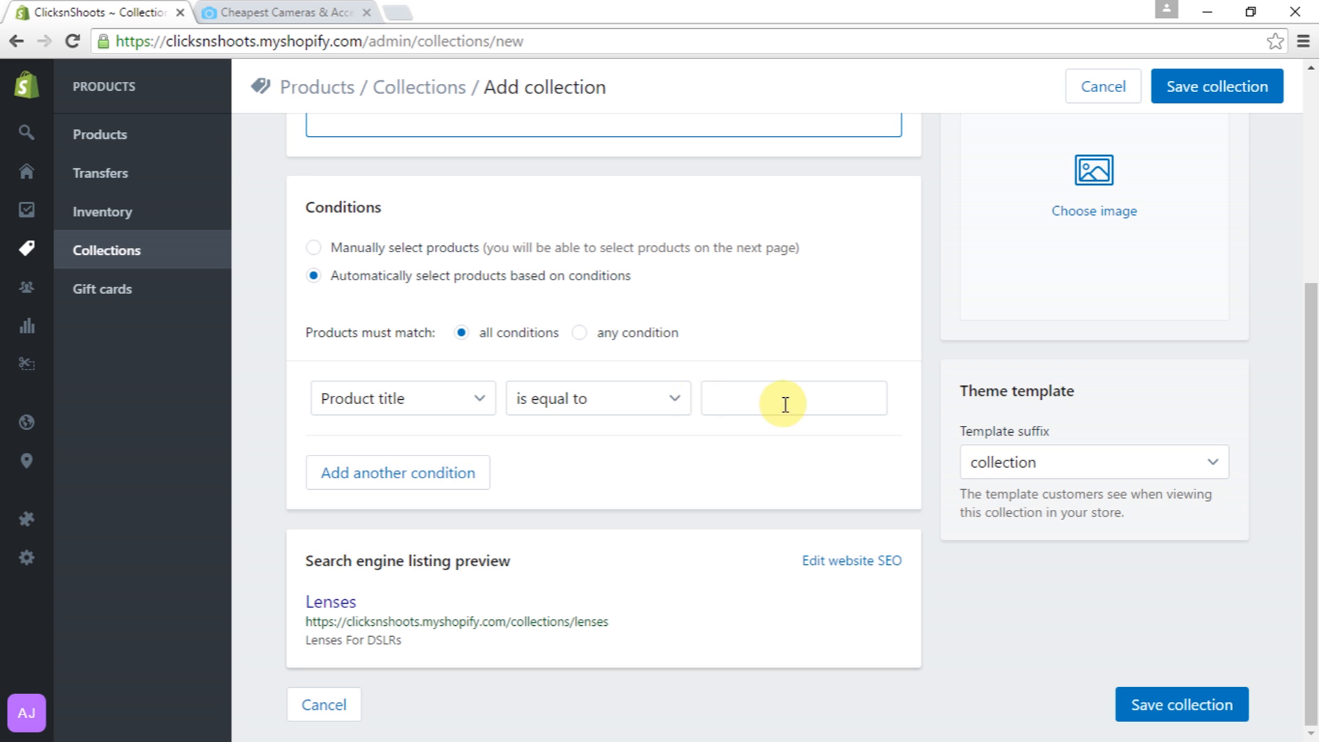
click(874, 403)
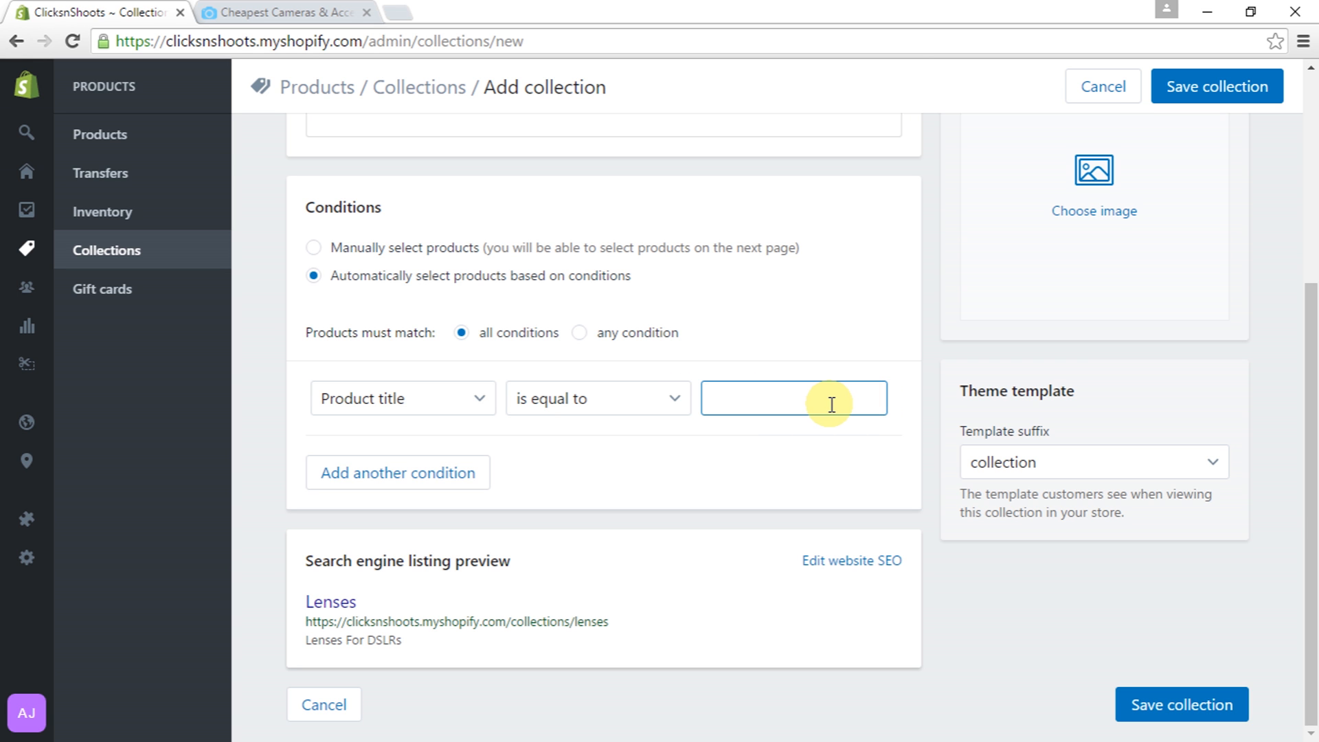
text(Lens)
click(1232, 96)
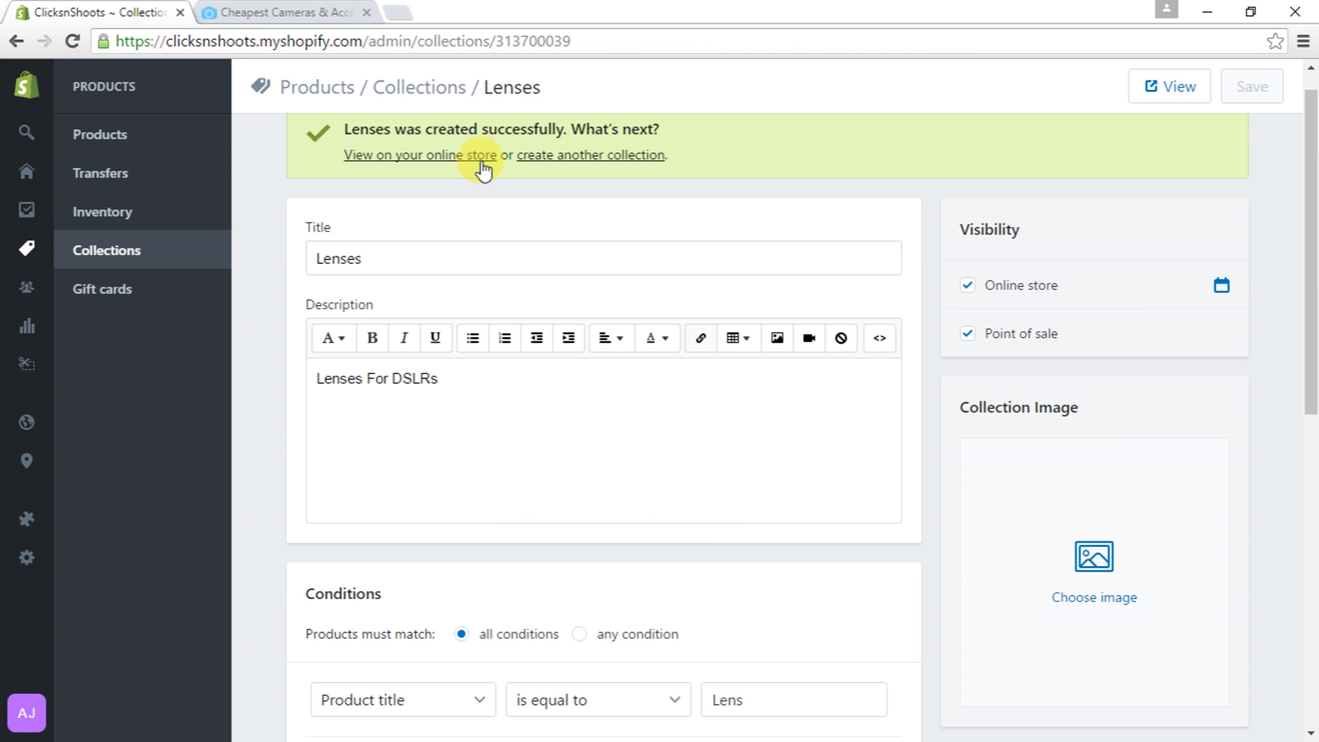
Start another collection titled DSLRs with the description "All DSLR Cameras"
click(543, 155)
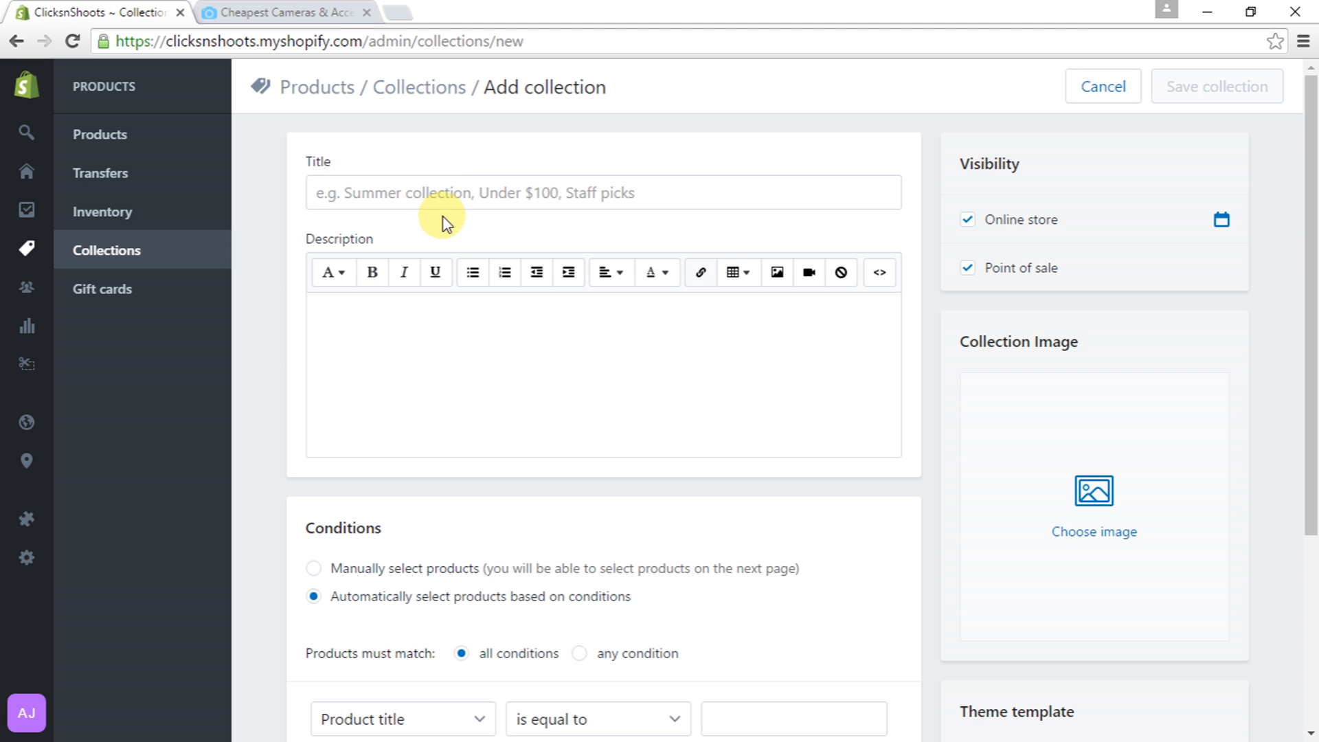
click(448, 187)
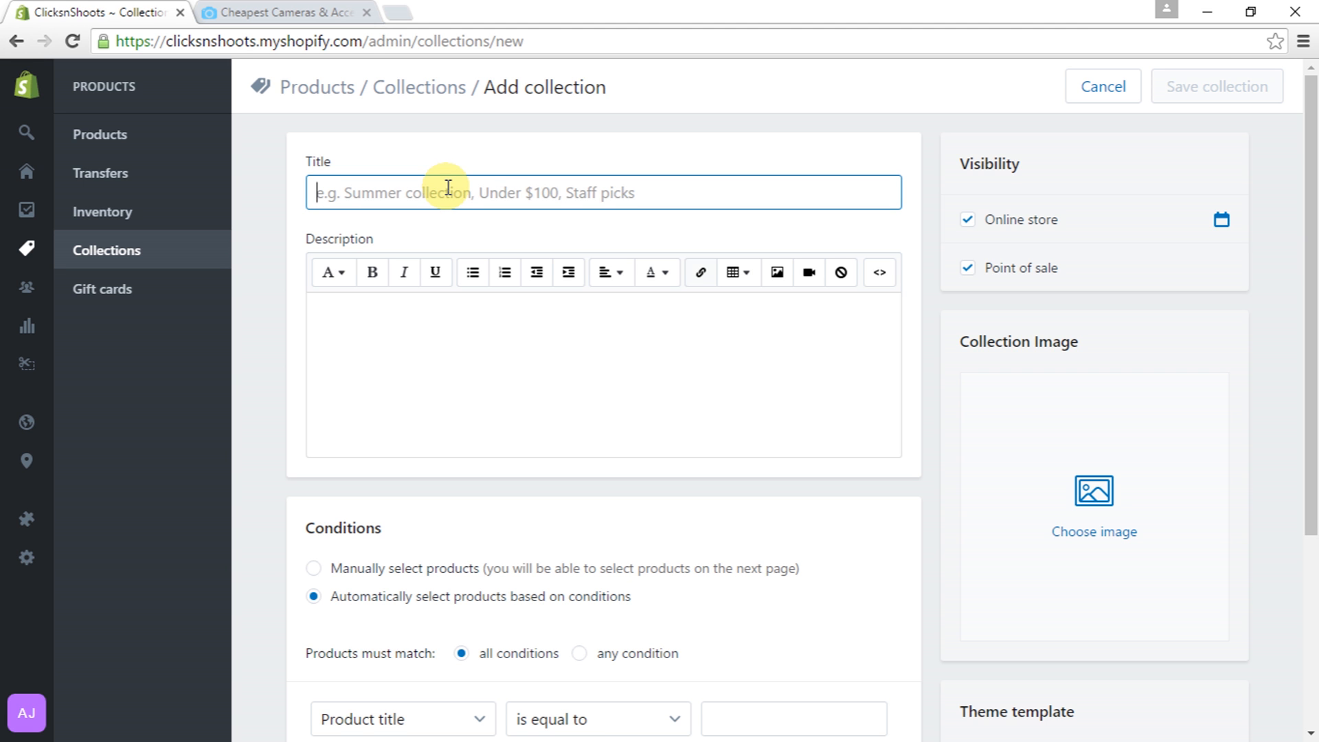
text(DSLS)
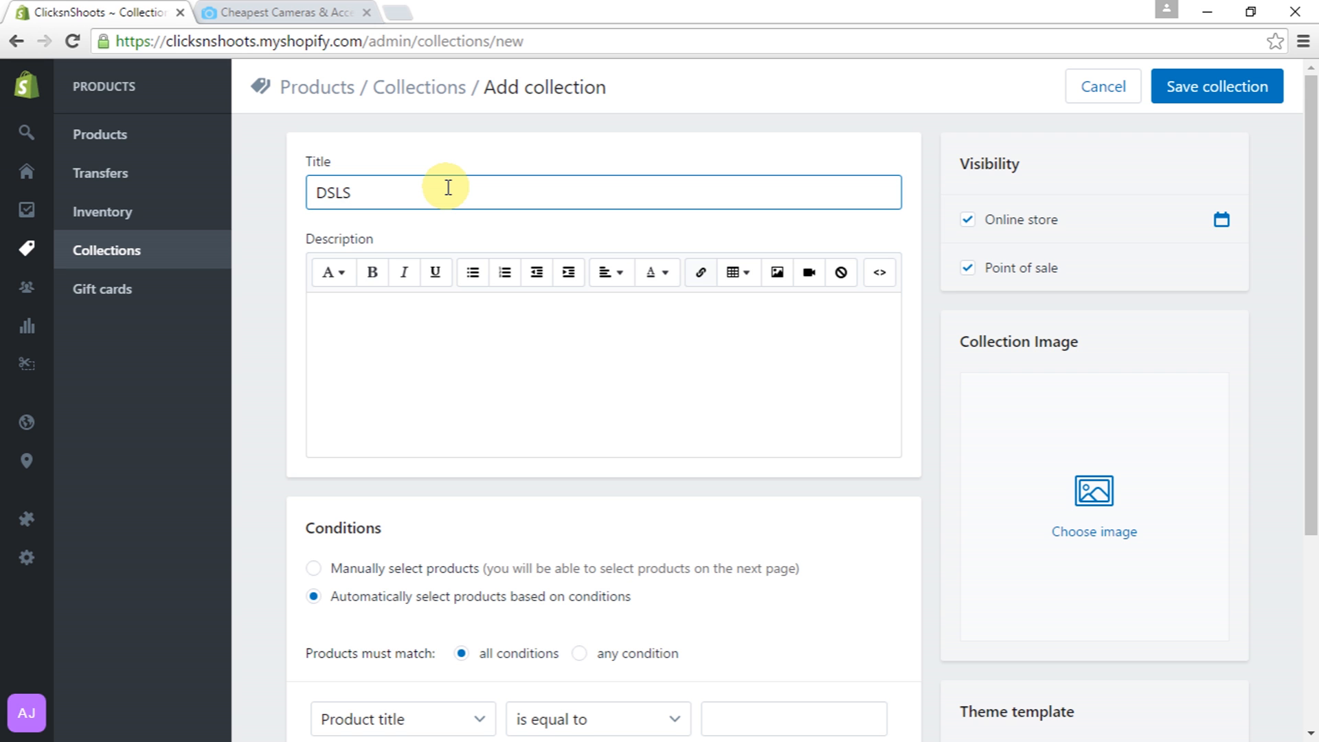
key(BackSpace)
key(BackSpace)
text(LR)
click(393, 371)
text(All DSL)
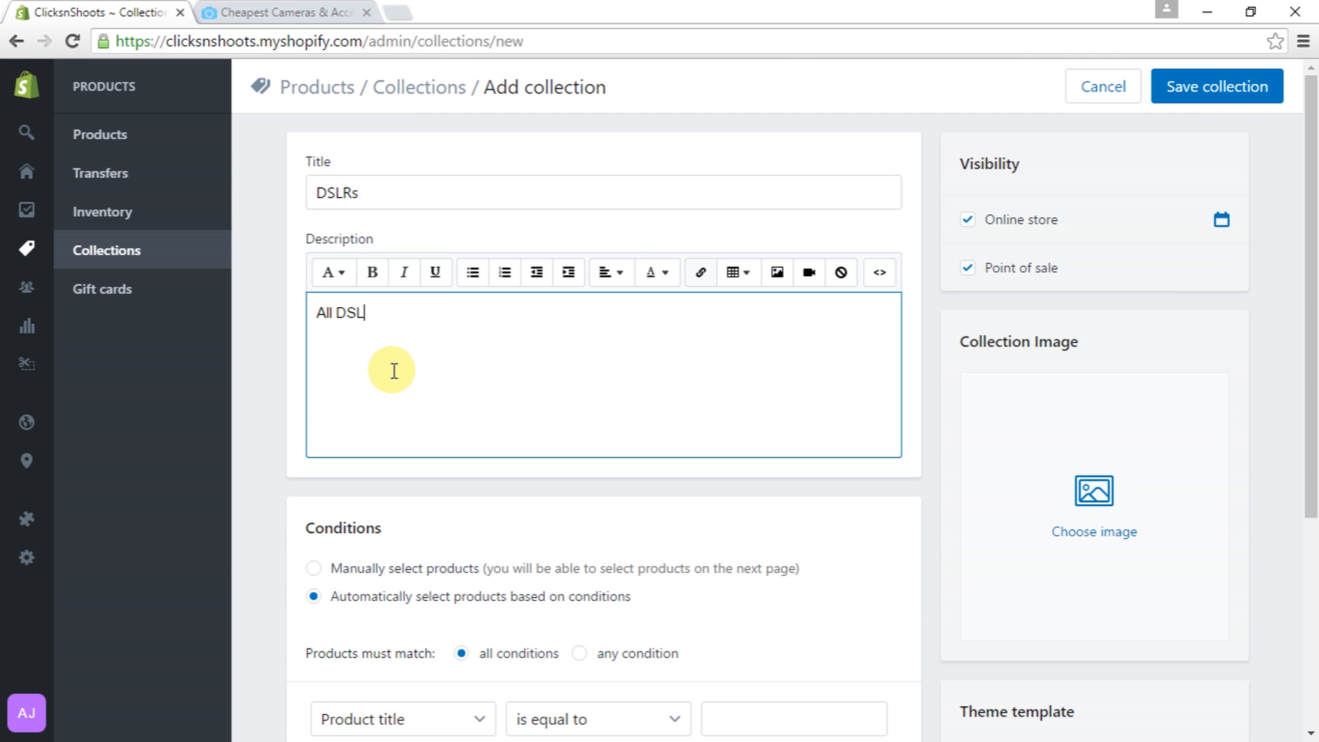
text(R Cameras)
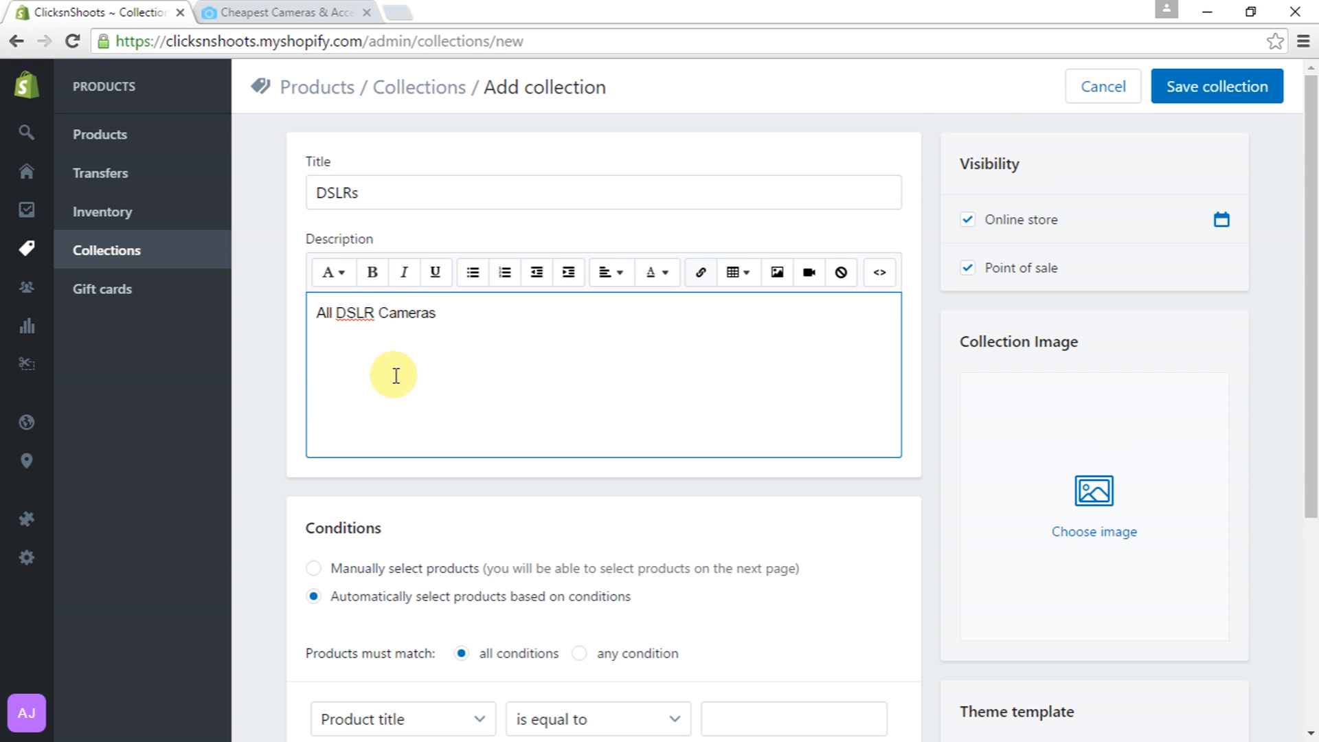
Set the DSLRs collection's condition to product tag is equal to DSLR and save the collection
scroll(405, 399, down, 4)
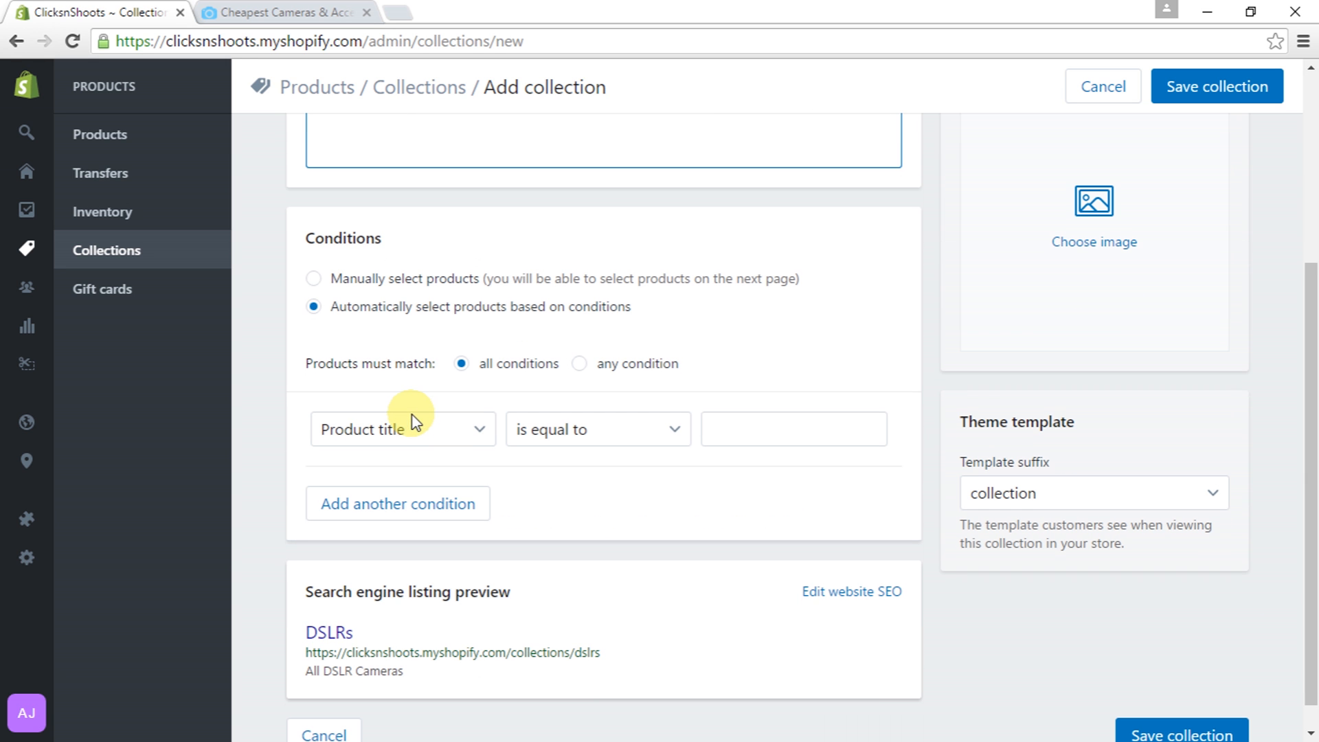
click(481, 440)
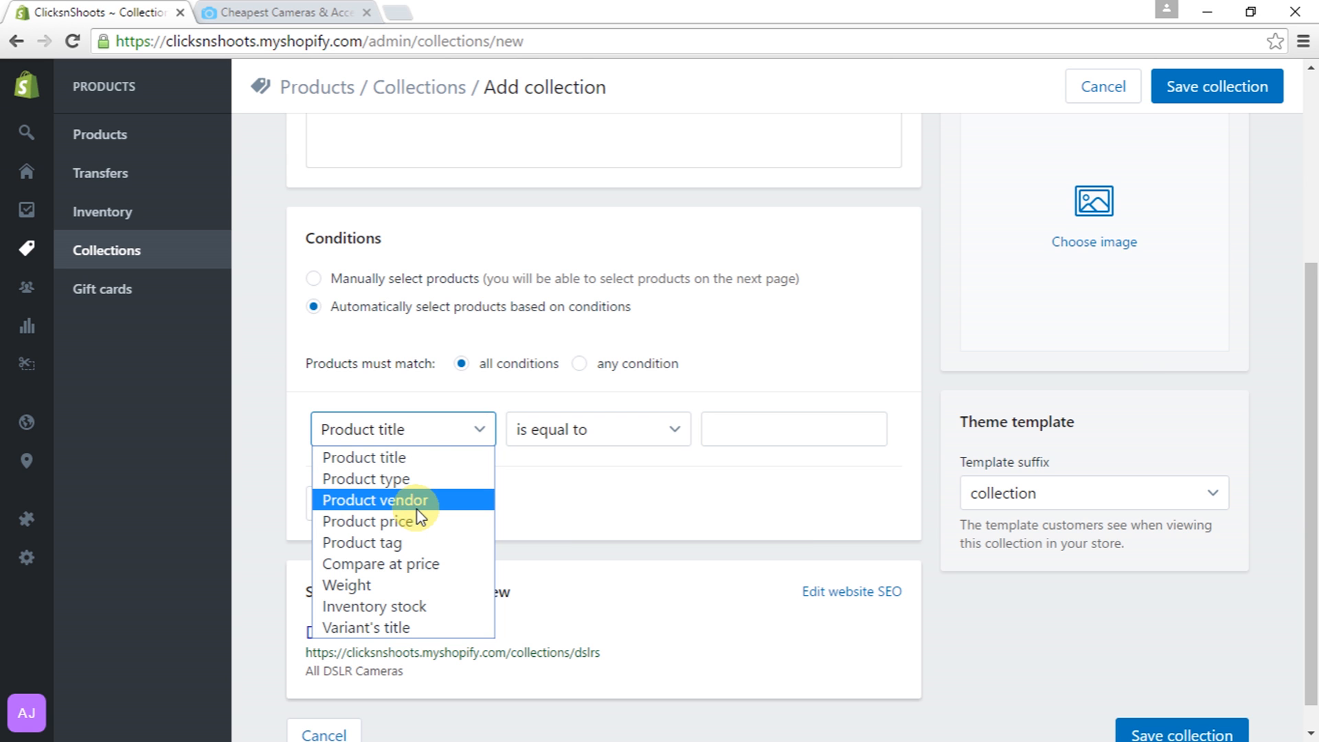
click(413, 543)
click(774, 422)
click(870, 431)
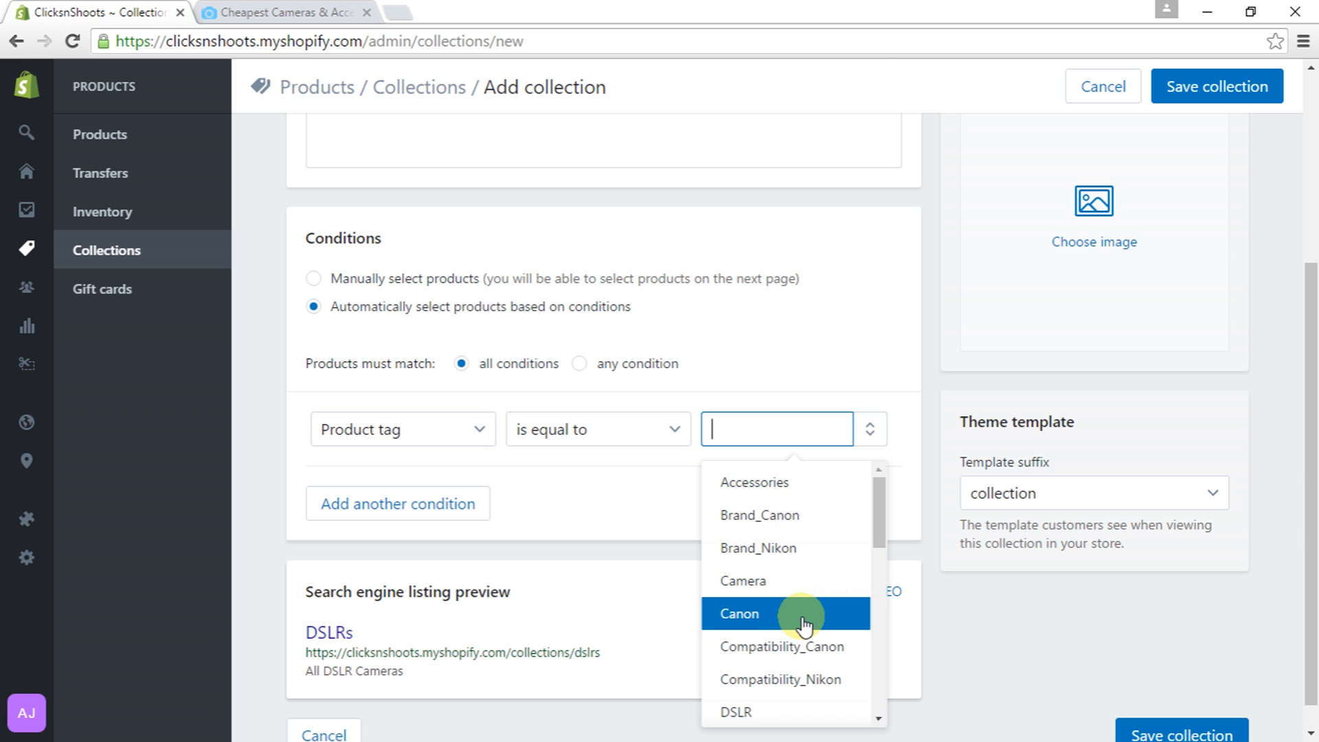
scroll(802, 621, down, 2)
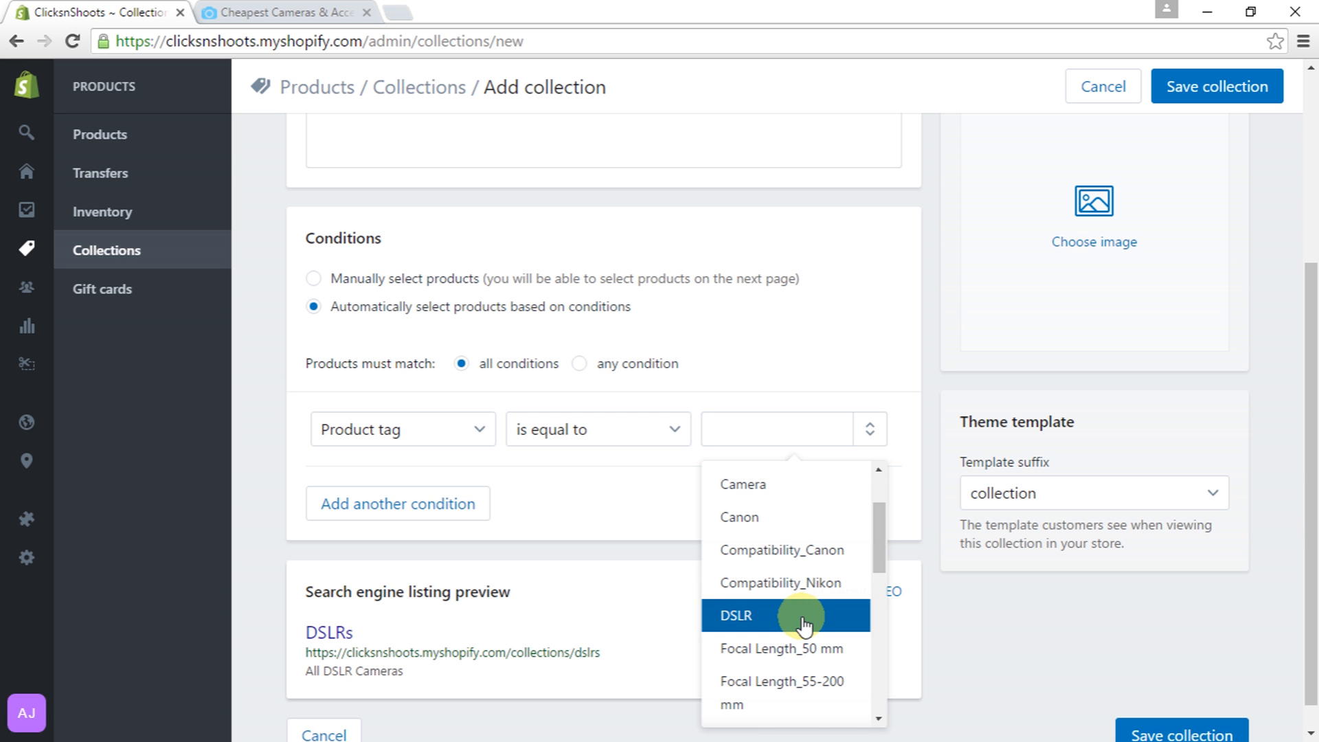
click(799, 534)
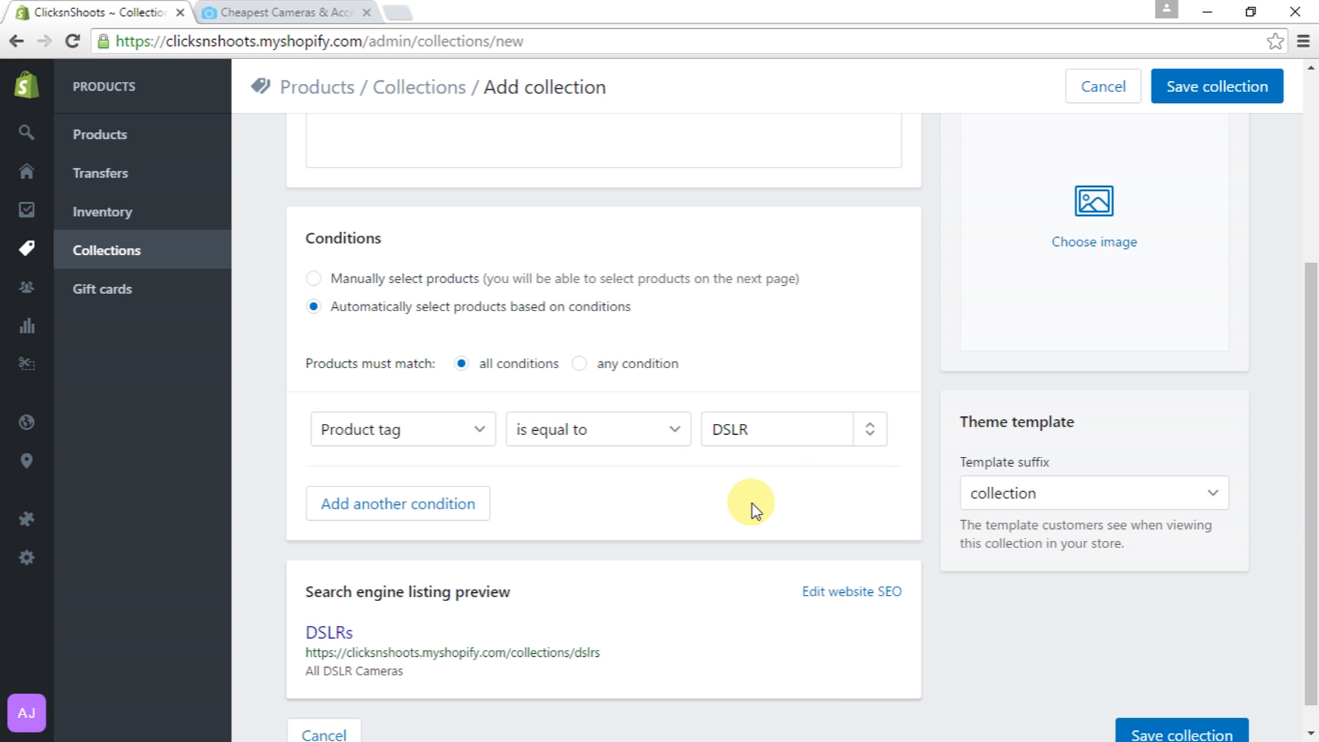
click(1161, 85)
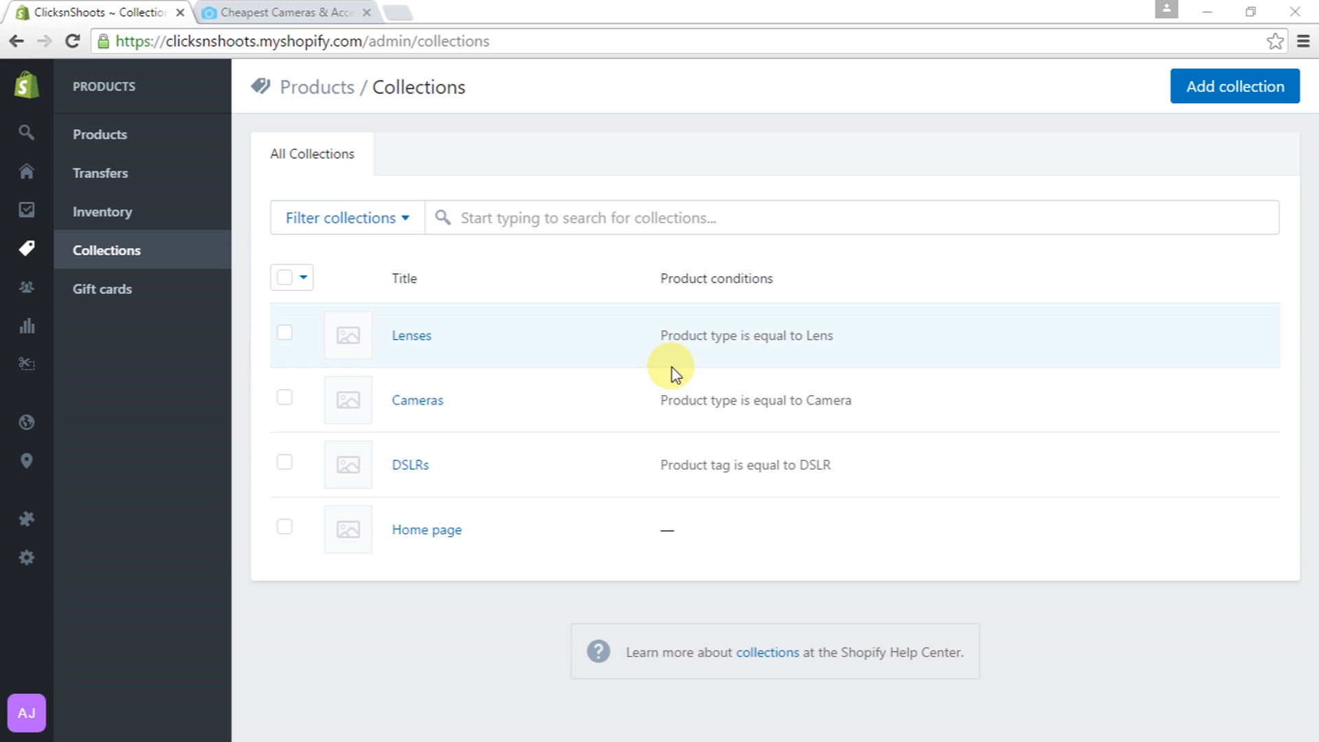
Start another collection titled Nikon with the description "All Nikon Products"
click(1234, 87)
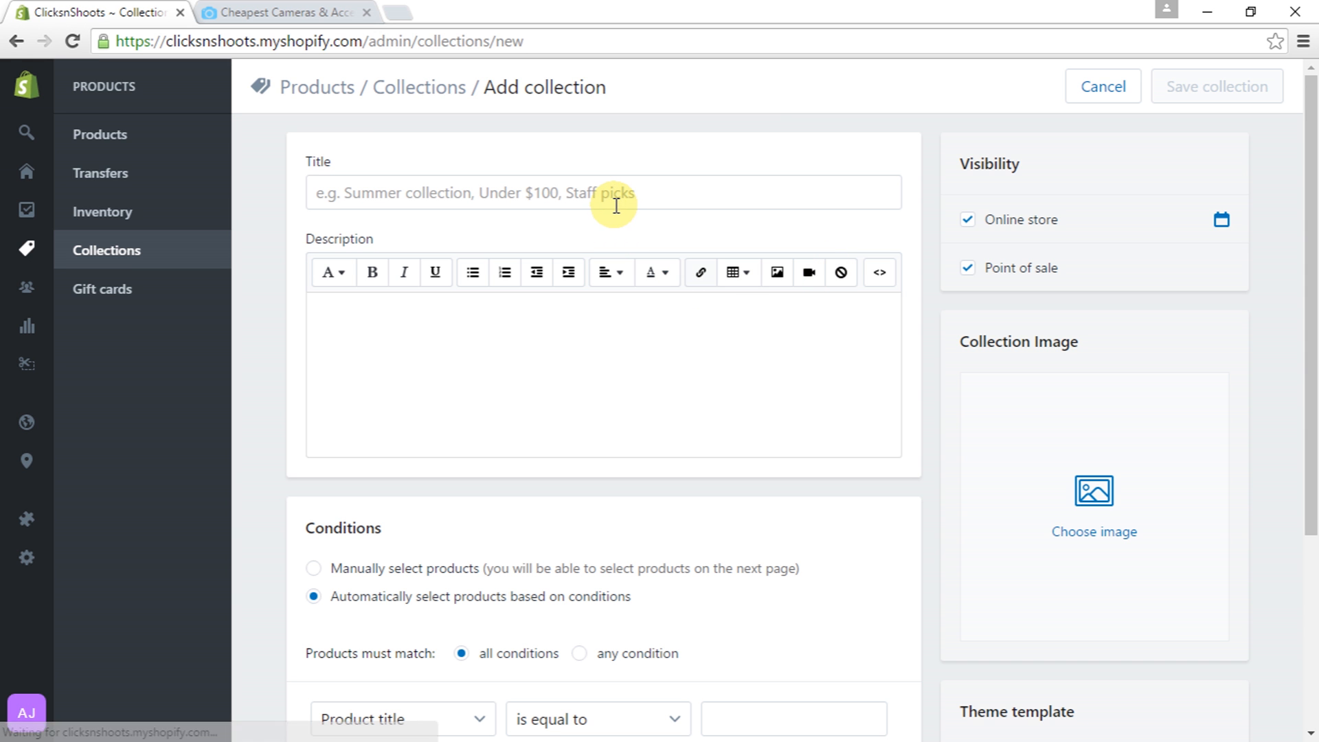
click(616, 197)
text(Nikon)
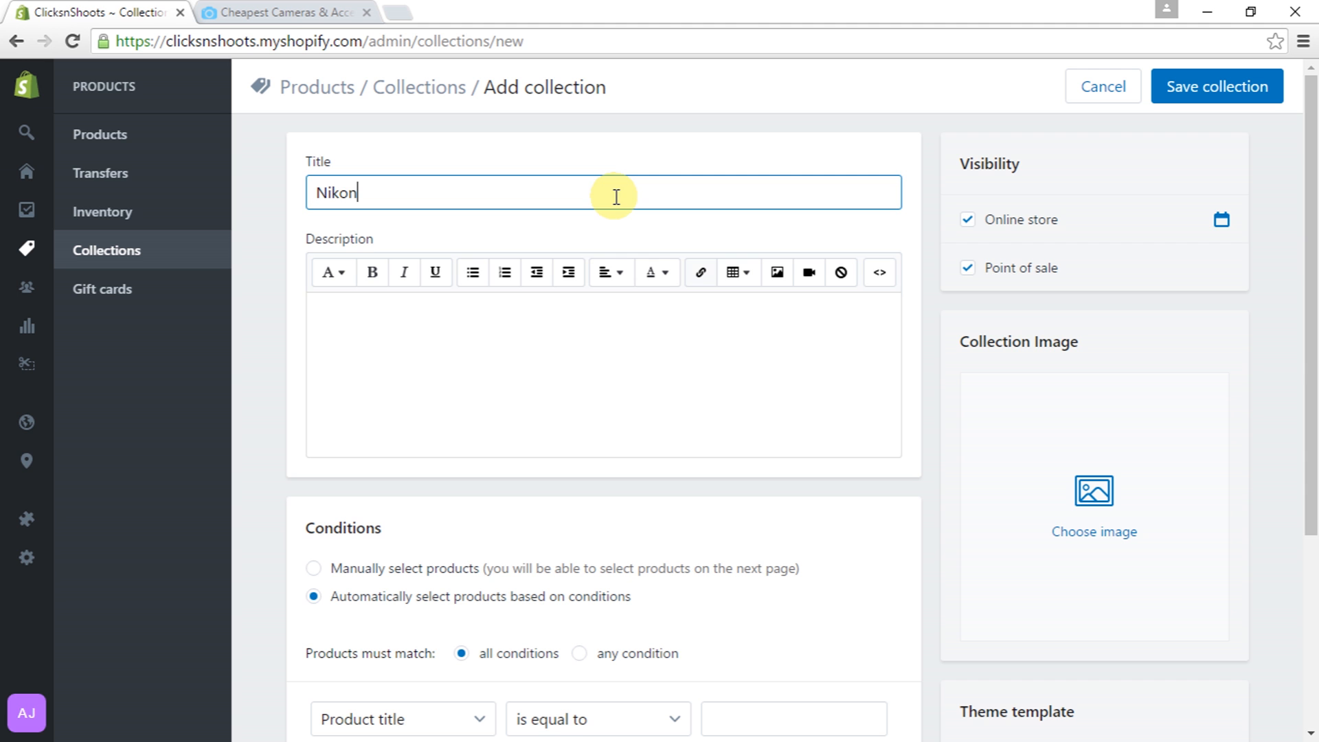
click(468, 375)
text(All )
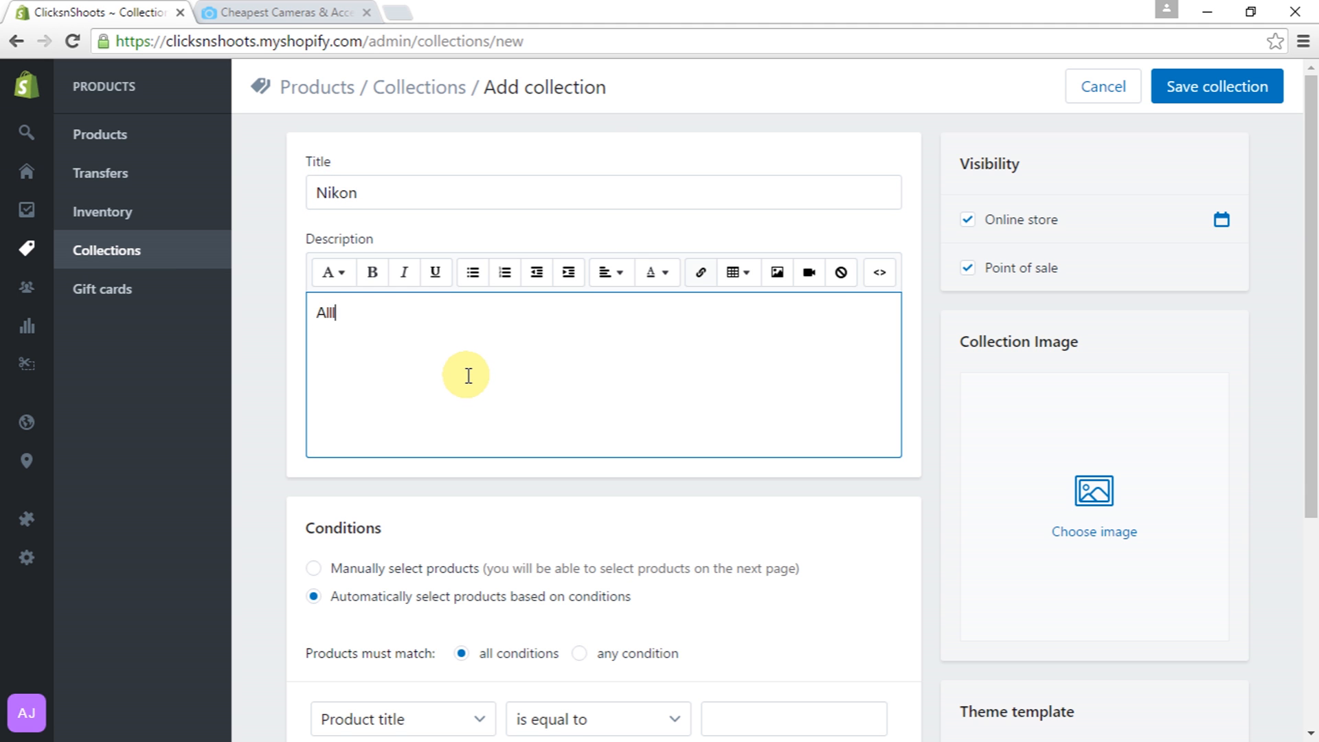
text(Nikon Products)
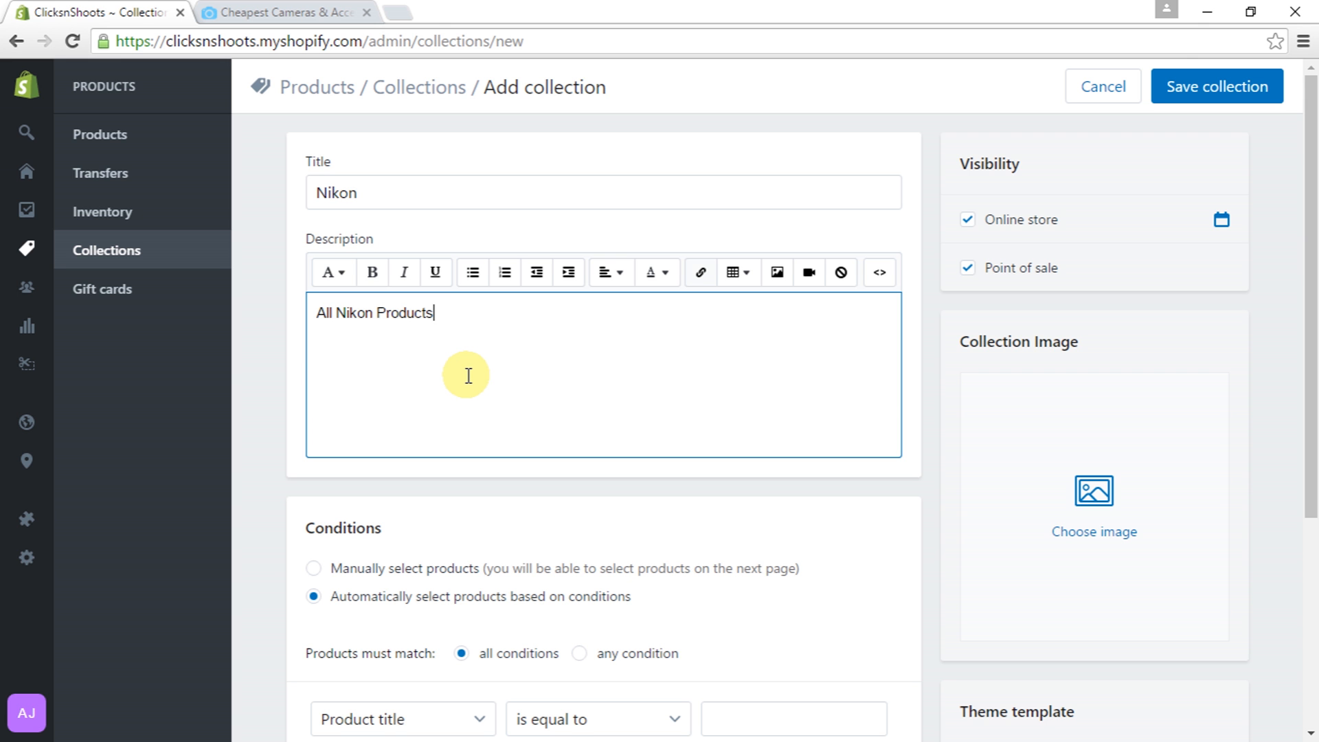
Set the Nikon collection's condition to product vendor is equal to Nikon and save the collection
scroll(481, 481, down, 4)
click(473, 429)
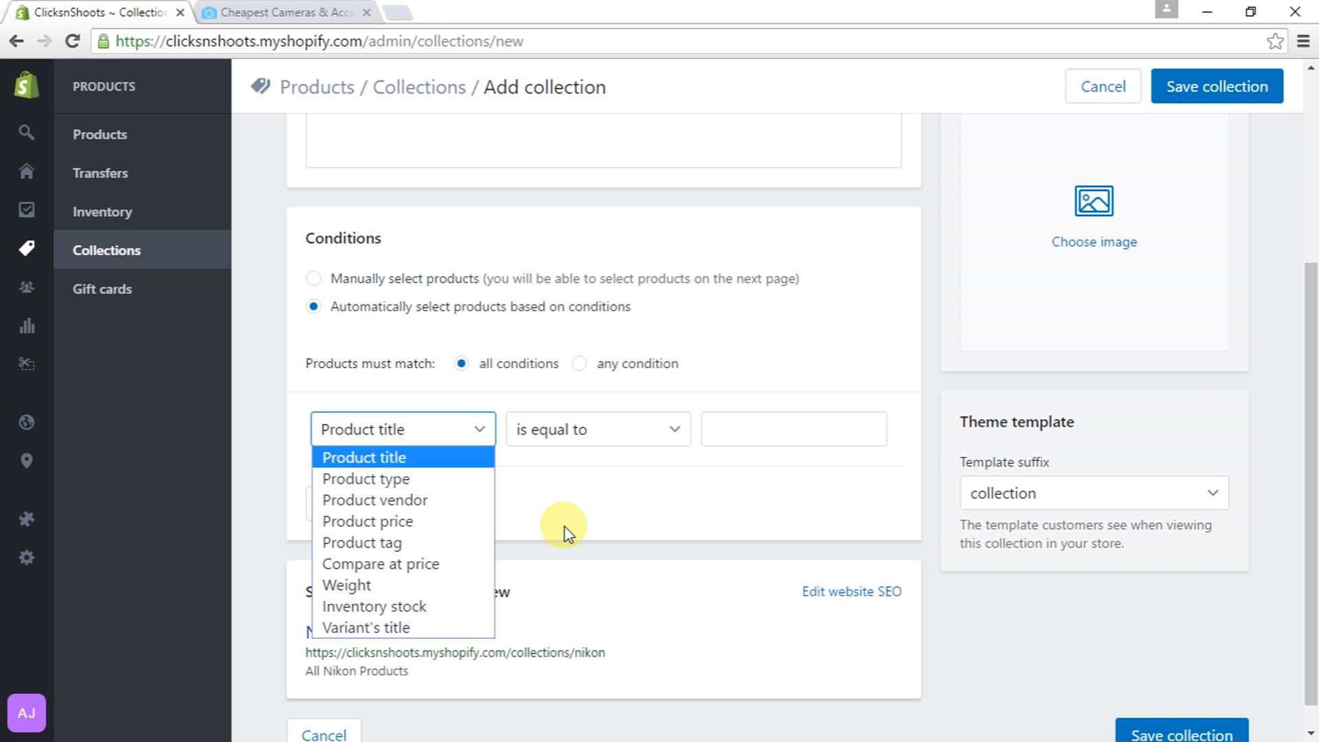
click(464, 501)
click(870, 440)
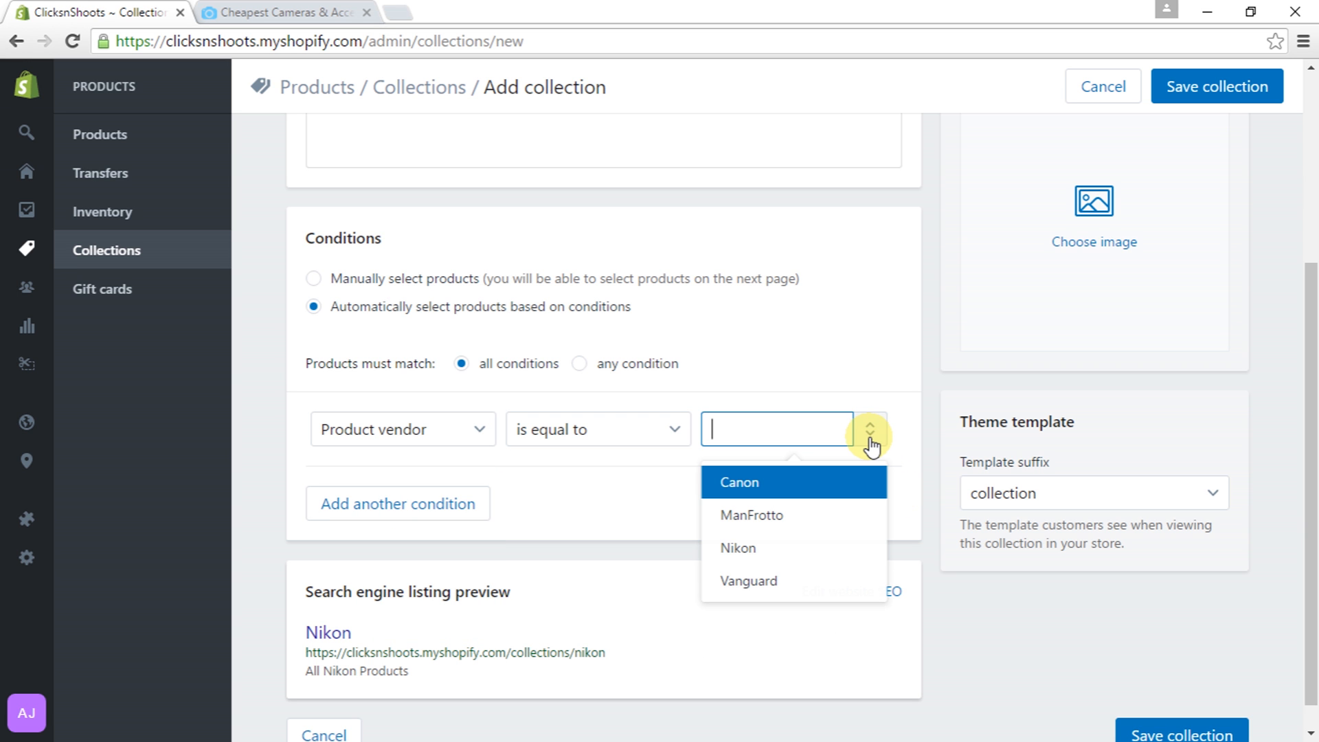
click(735, 547)
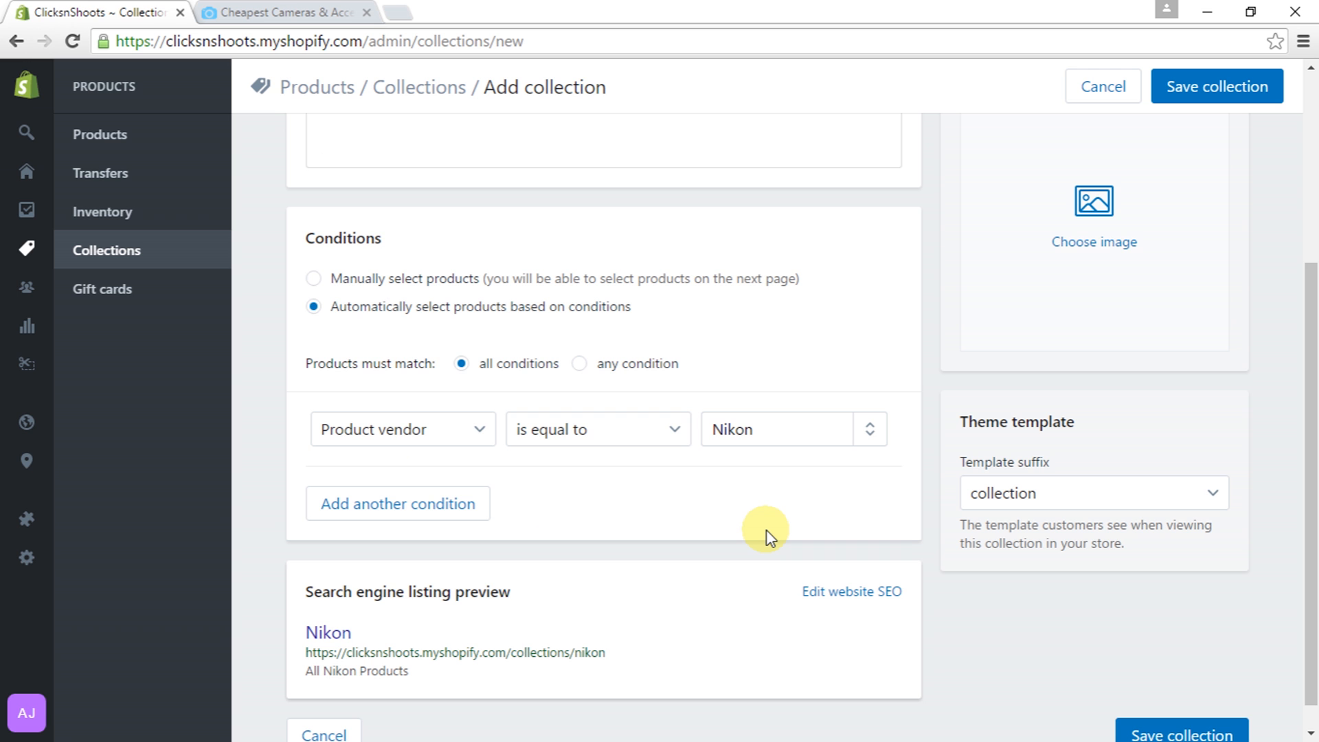
click(1172, 84)
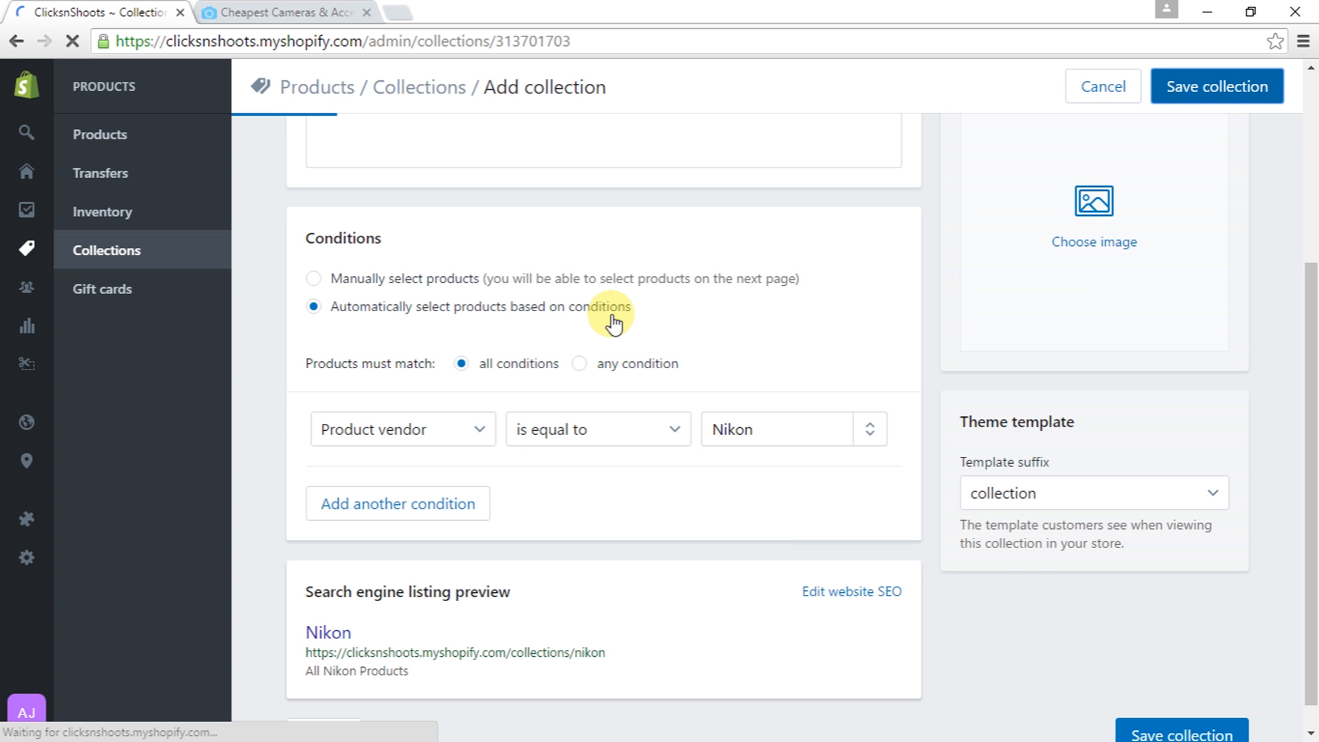
Start another collection titled Canon with the description "Canon"
scroll(611, 316, up, 4)
click(568, 187)
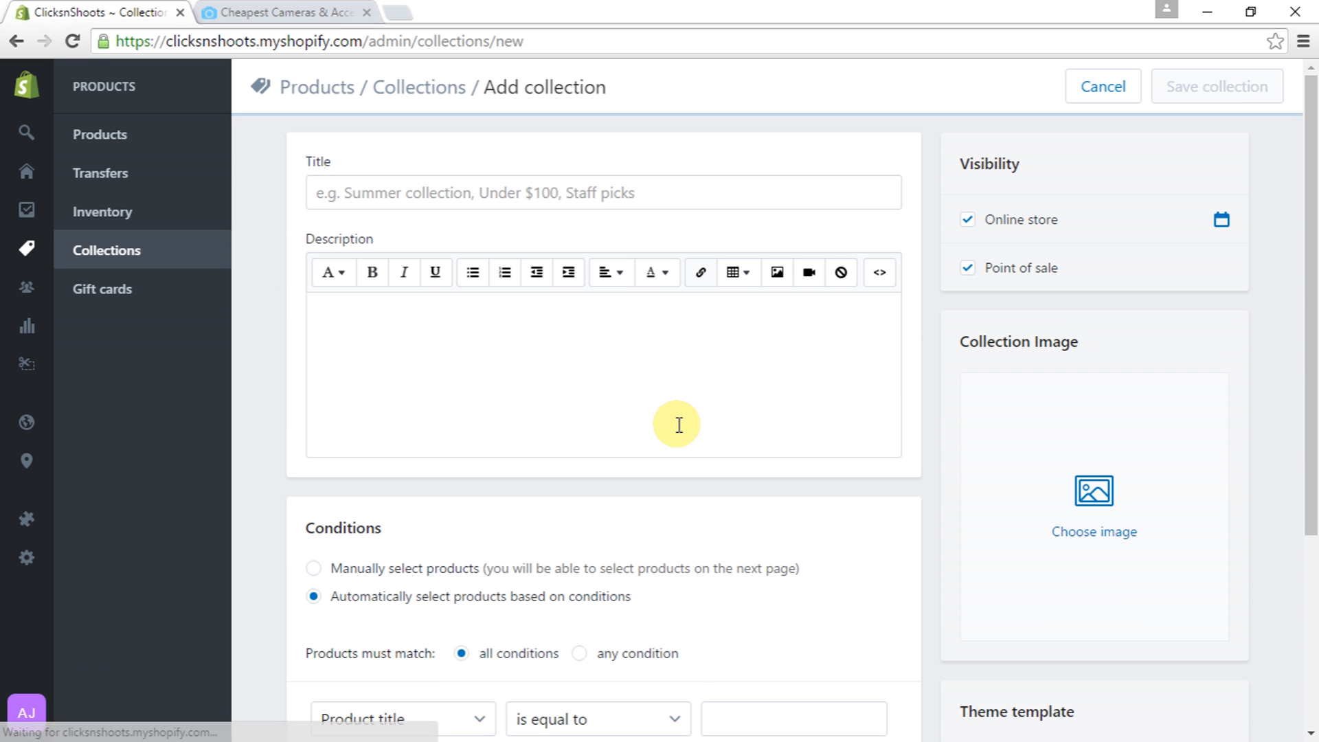
click(432, 191)
text(Canon)
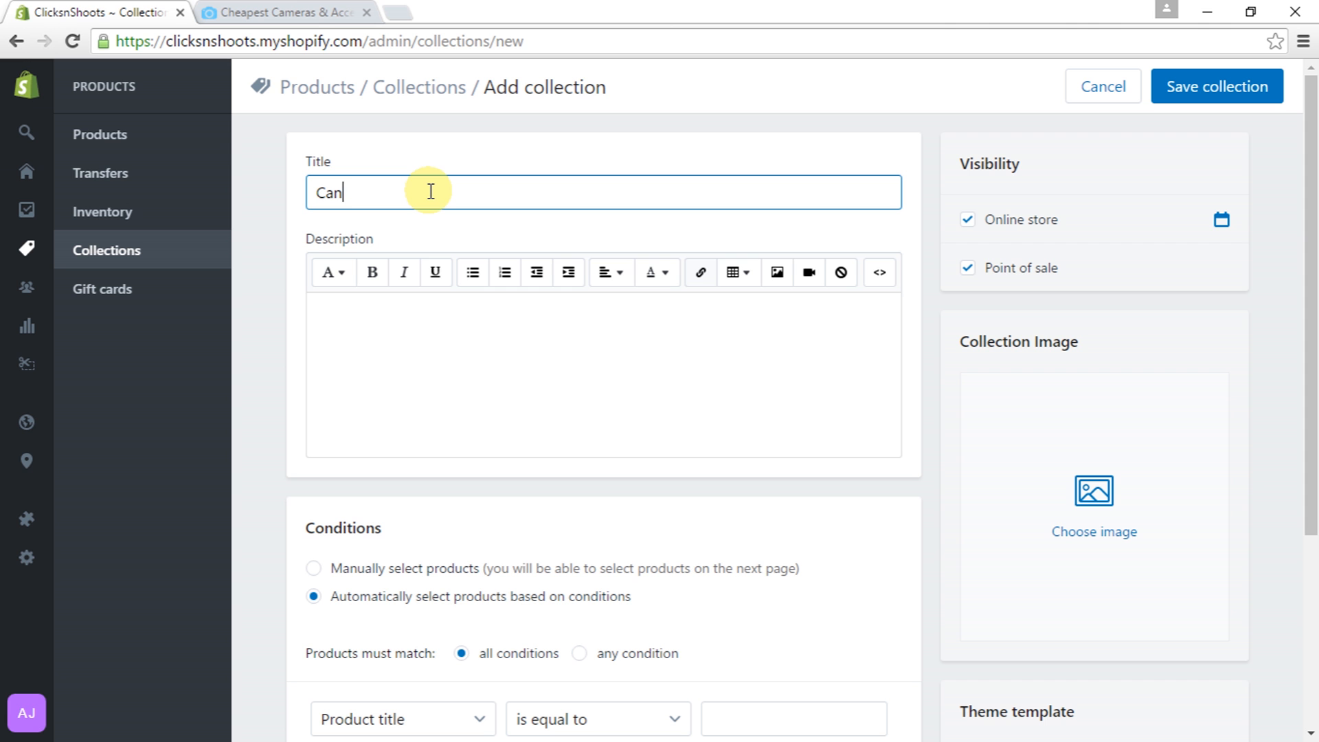
click(423, 322)
text(Canon)
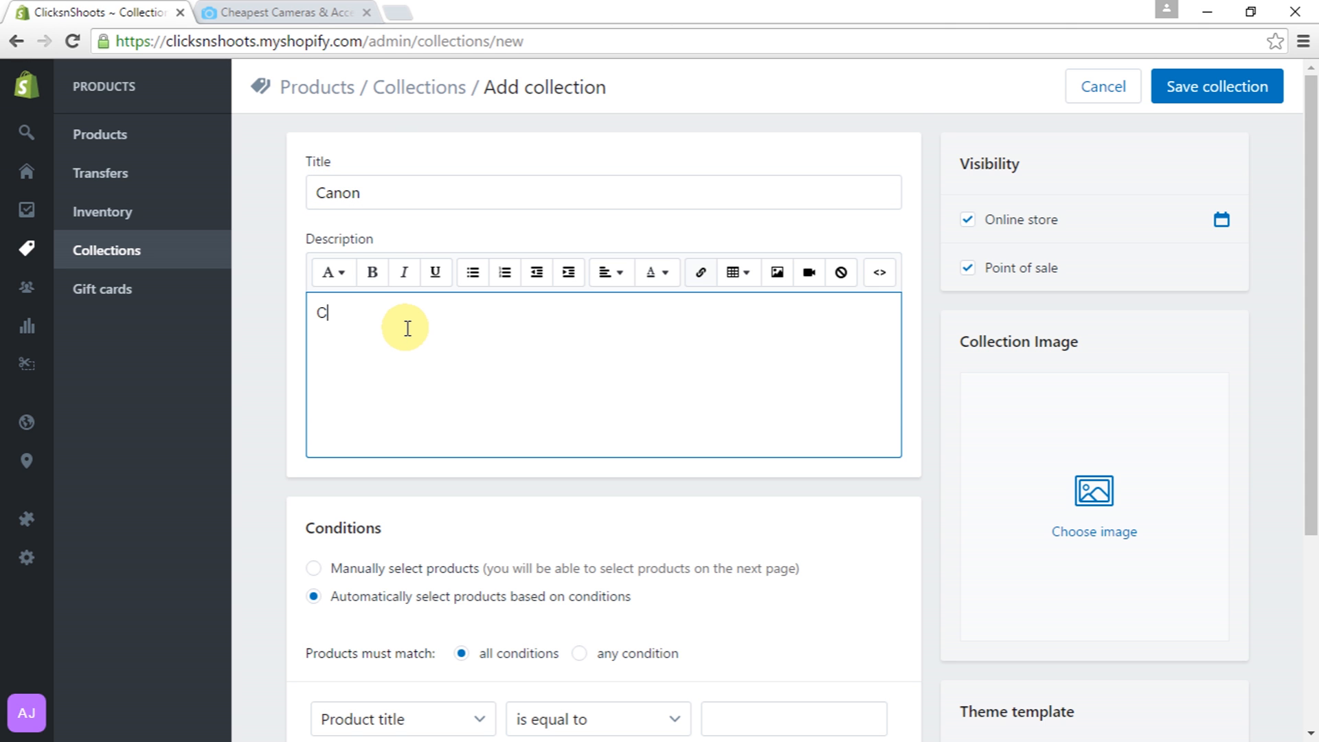
Set the Canon collection's condition to product vendor is equal to Canon and save the collection
scroll(481, 467, down, 4)
click(492, 445)
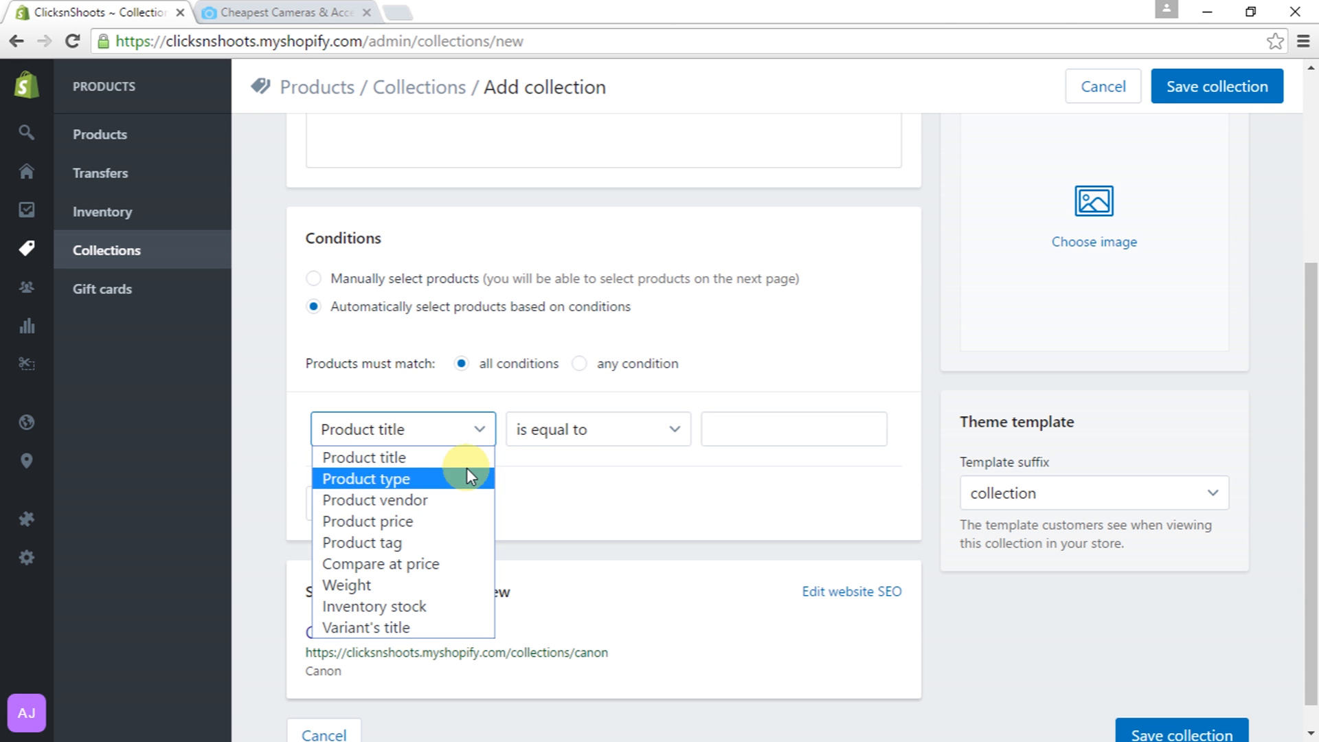
click(439, 499)
click(859, 443)
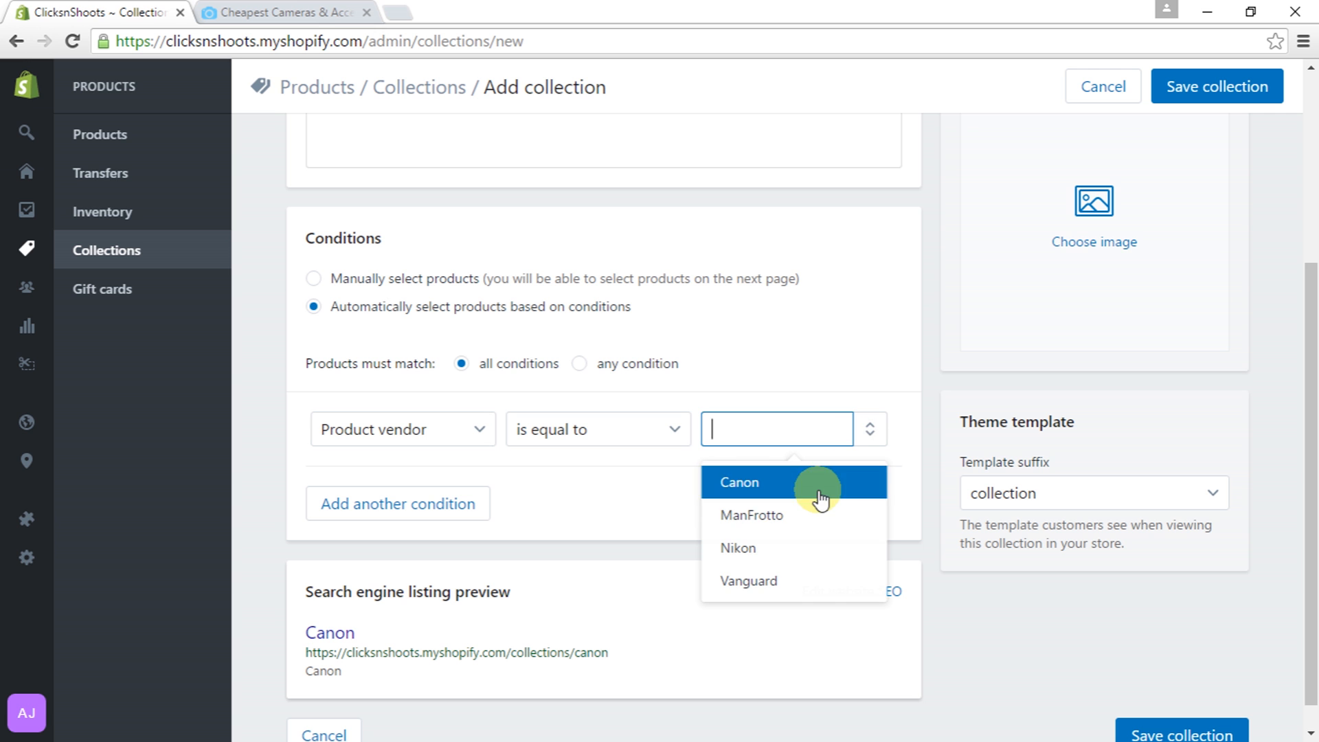
click(783, 495)
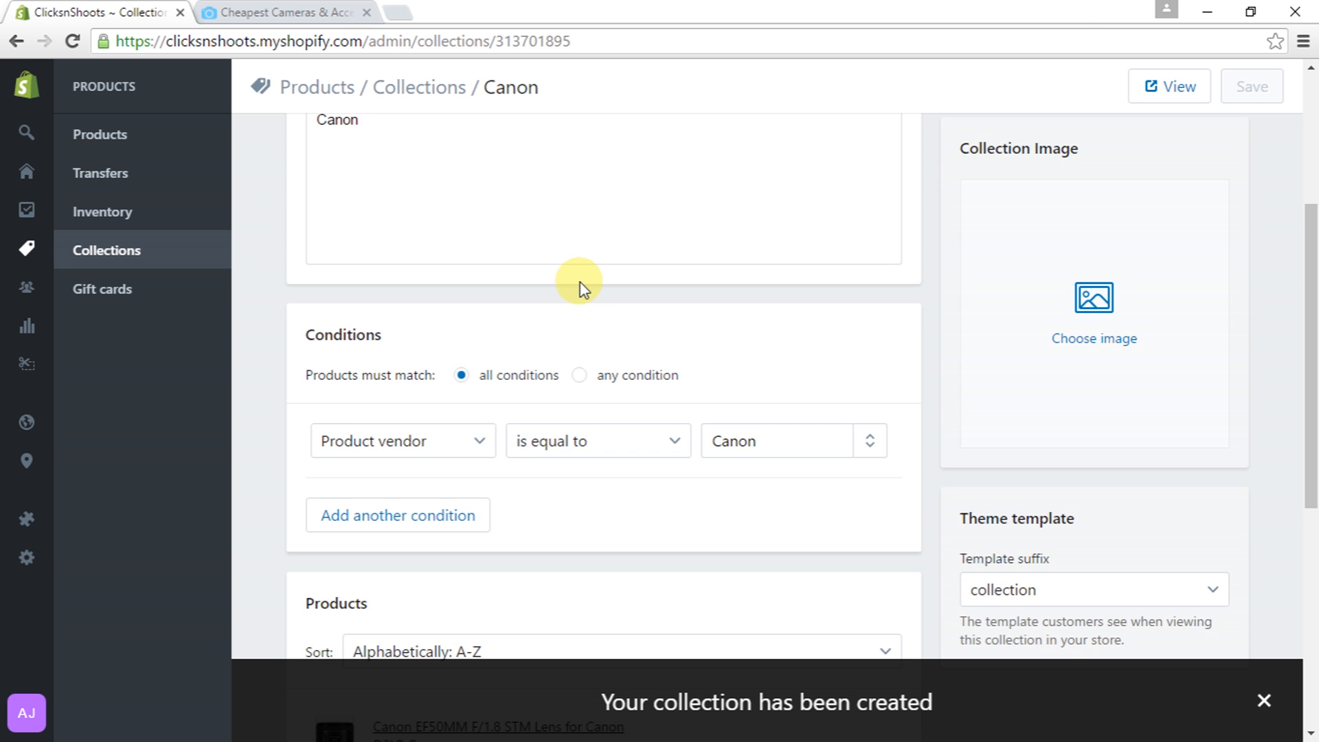
double_click(400, 190)
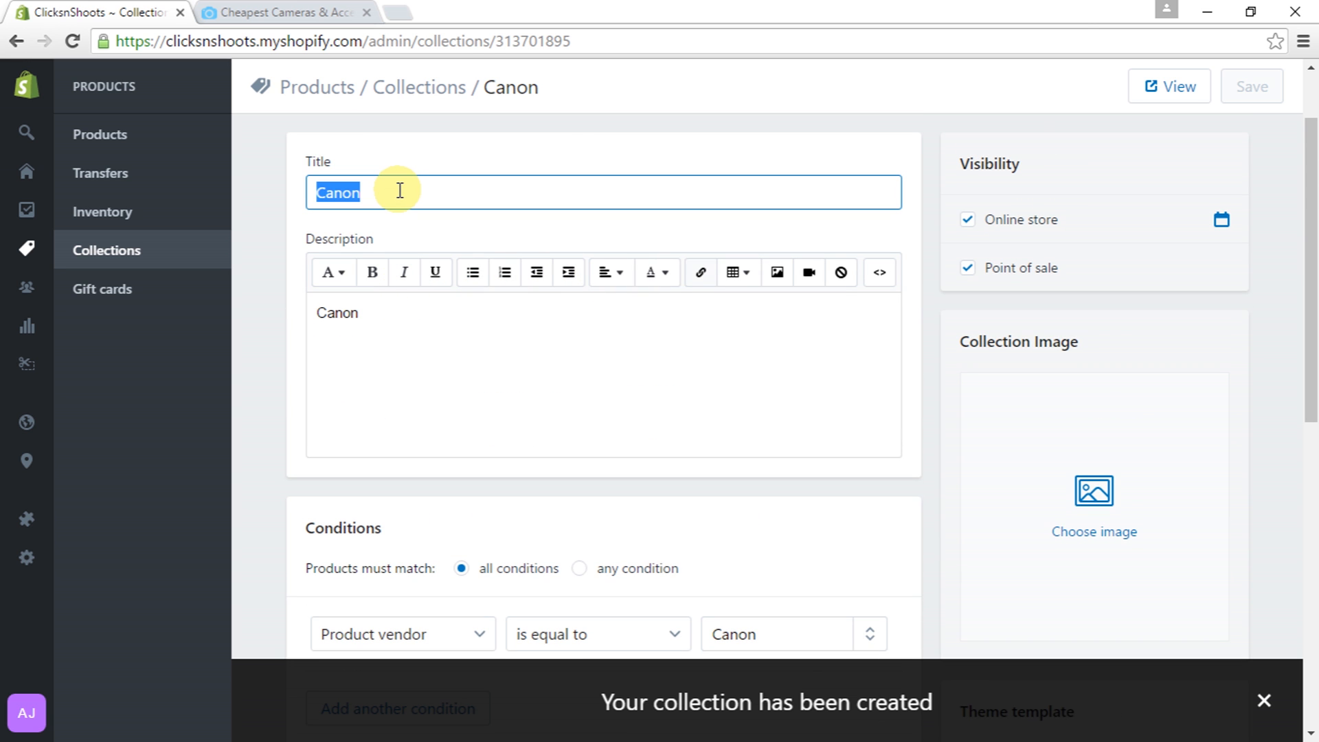
text(Van)
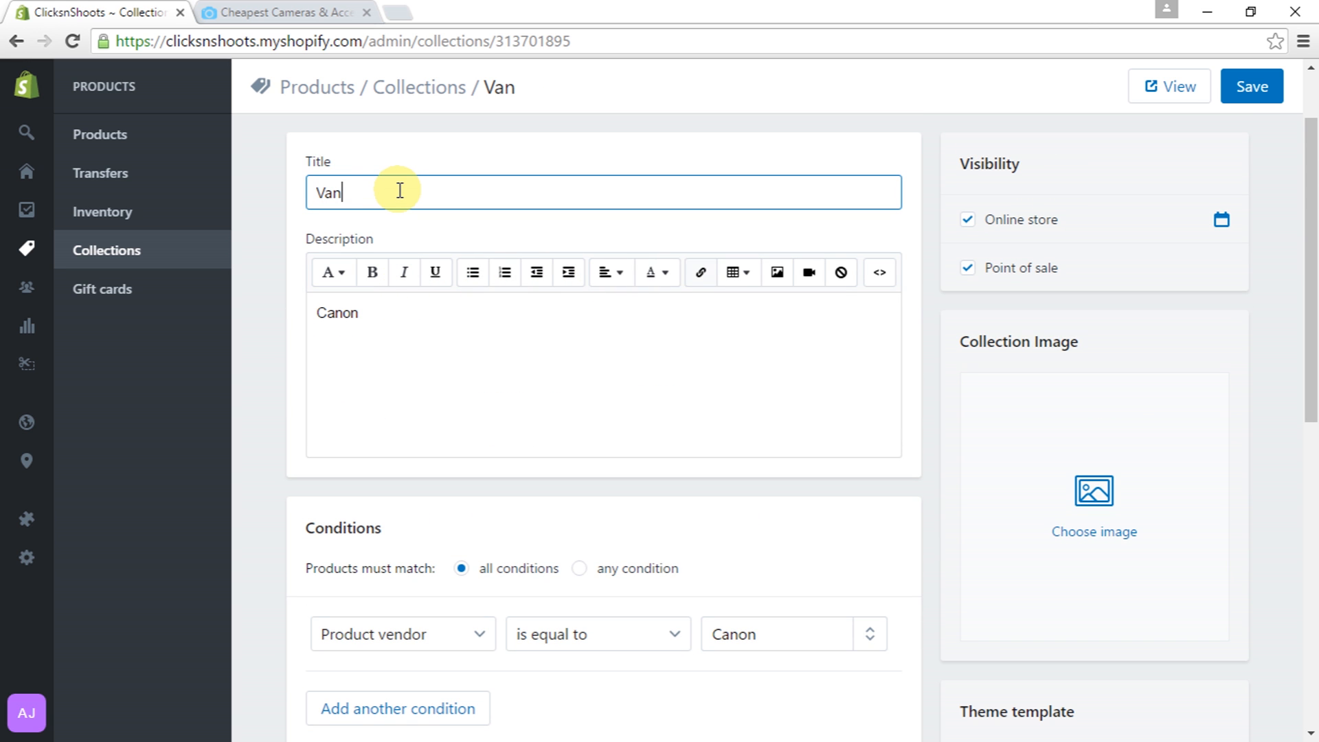
text(guard)
click(394, 317)
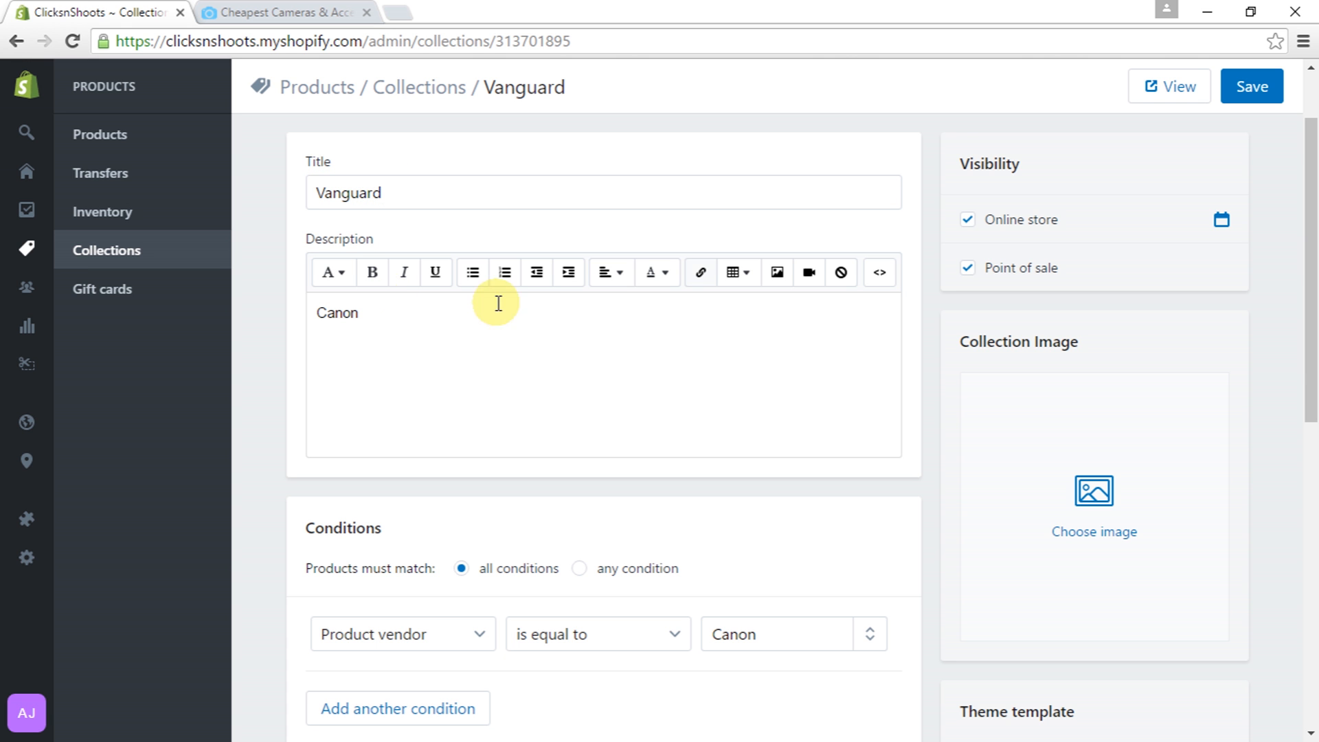
Start another collection titled Vanguard with the description "Vanguard"
scroll(550, 295, up, 2)
click(568, 200)
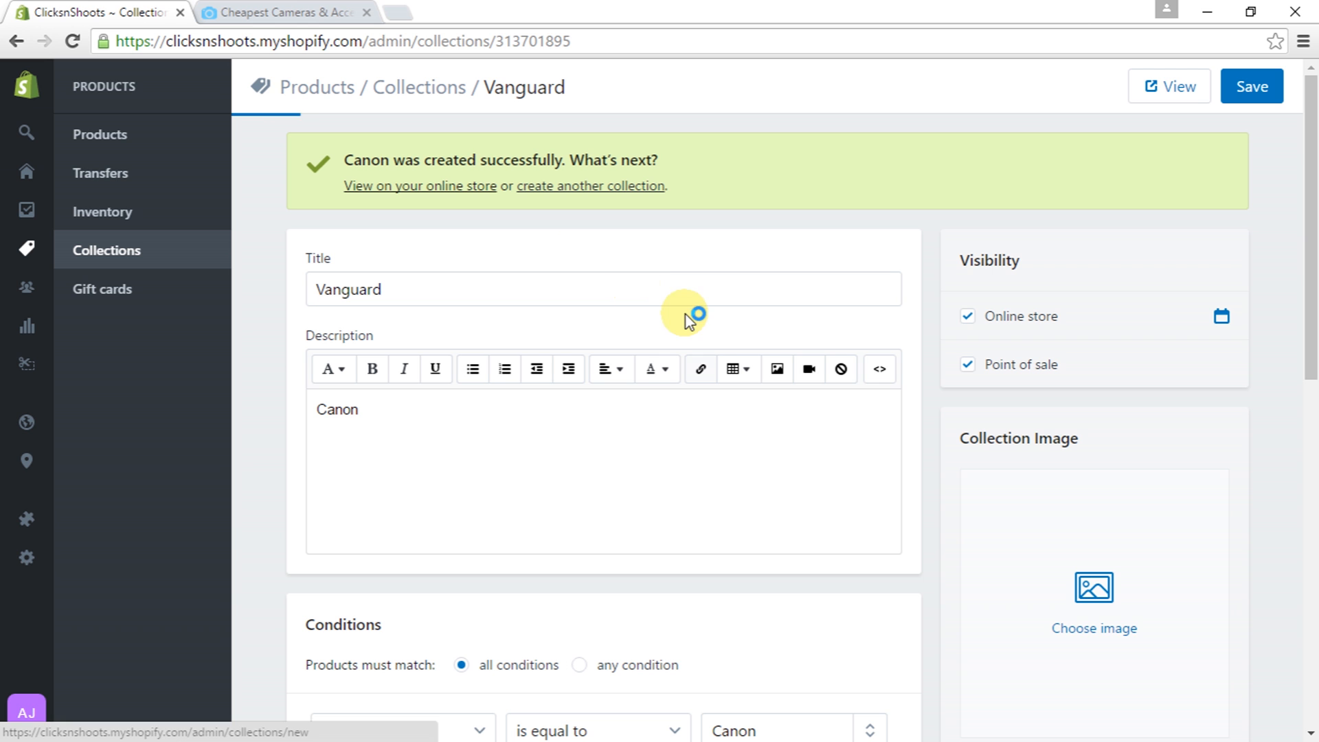
click(481, 202)
text(Vanguard)
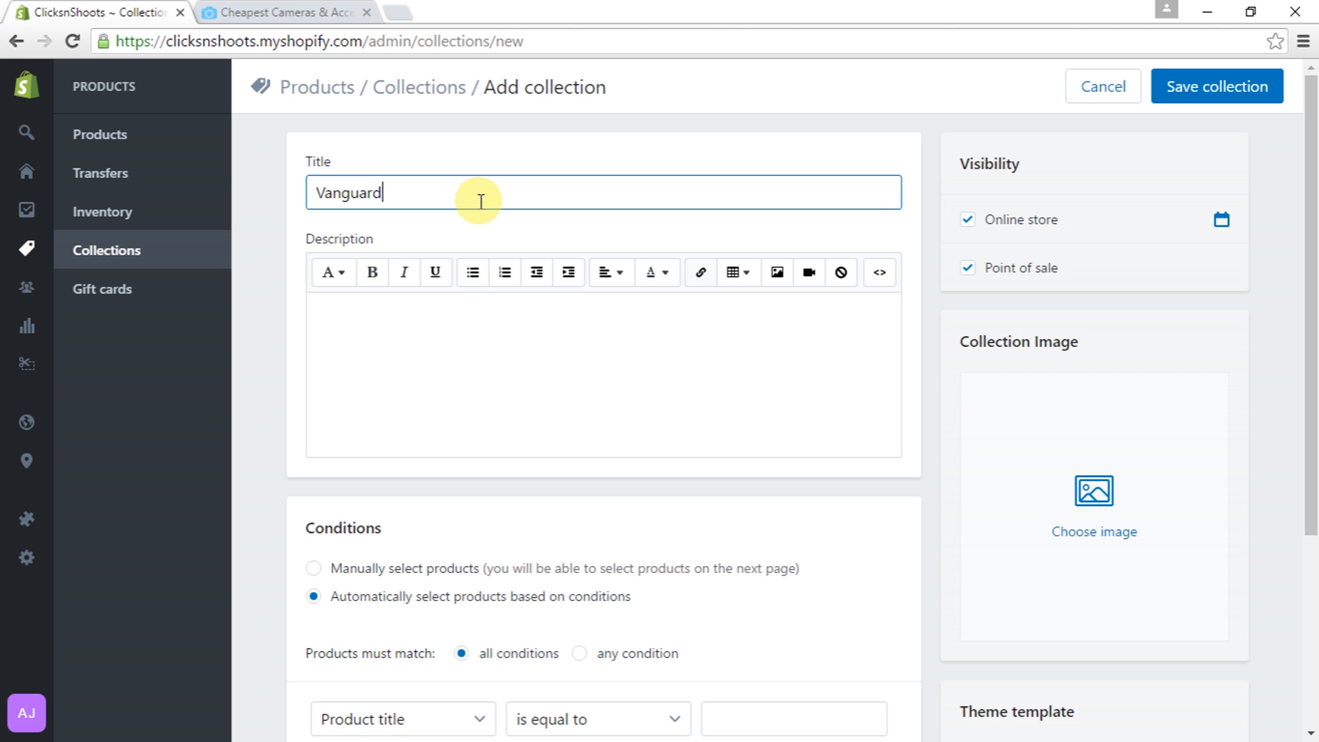
click(445, 358)
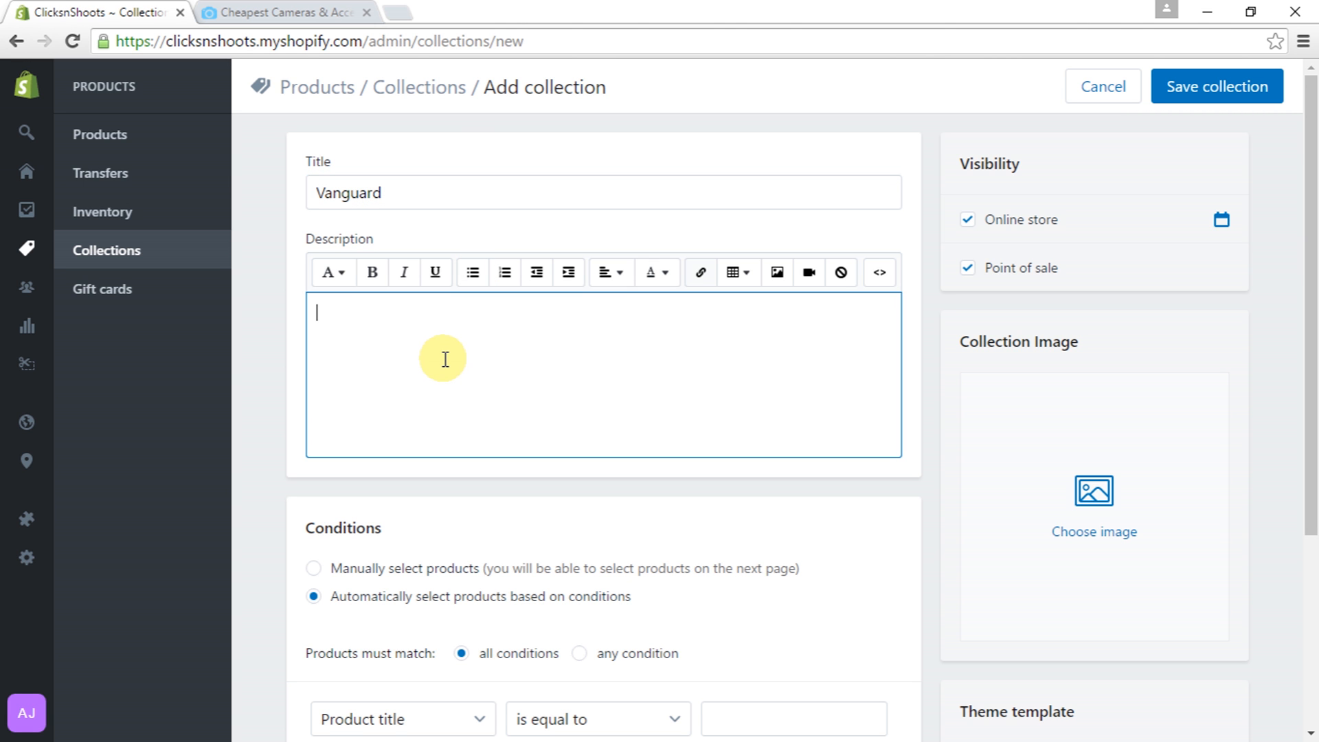
text(Vanguard)
Set the Vanguard collection's condition to product vendor is equal to Vanguard and save the collection
scroll(453, 440, down, 4)
click(489, 434)
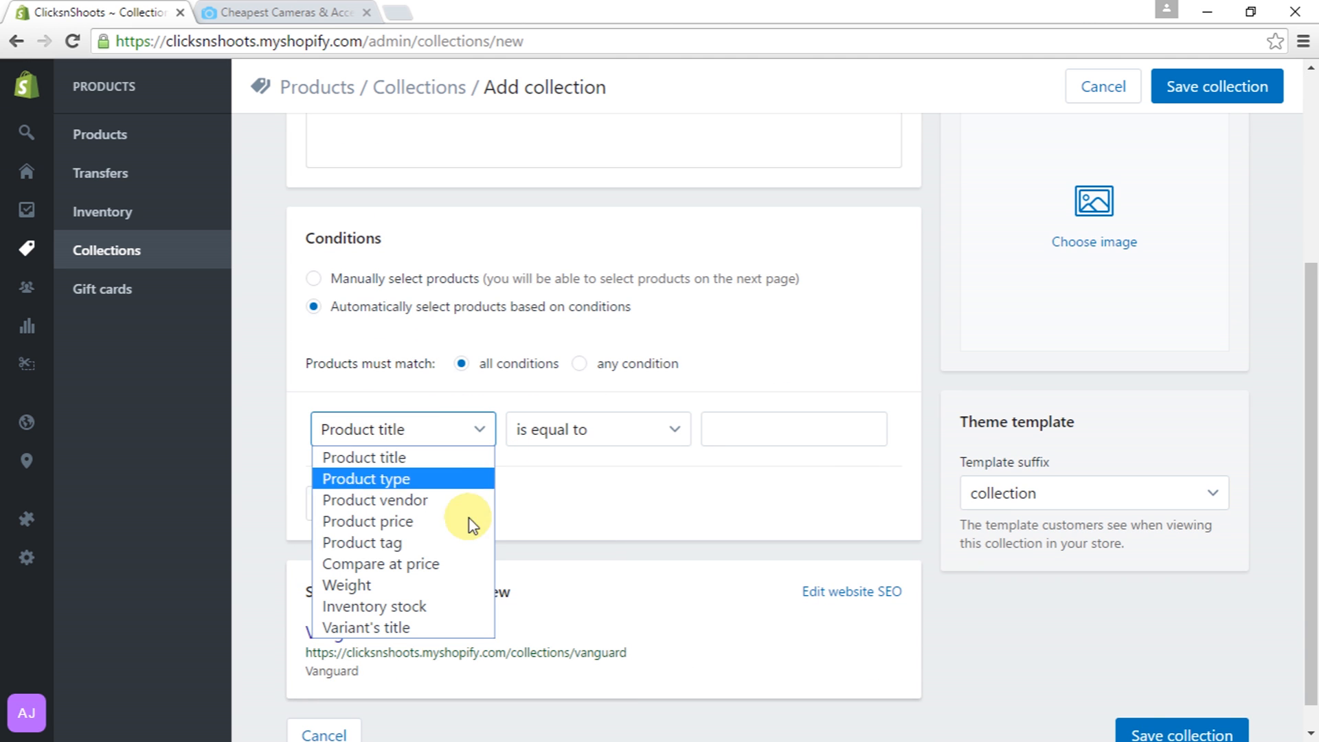
click(434, 502)
click(871, 439)
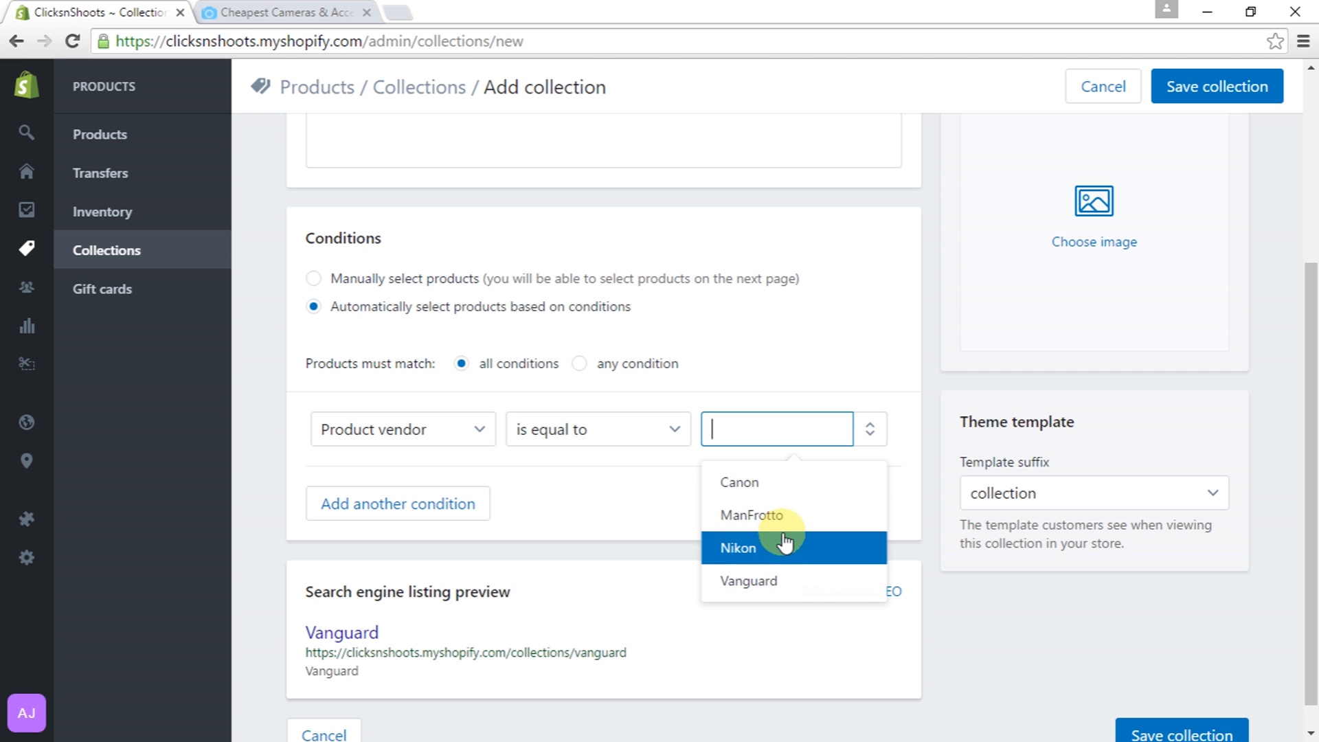
click(754, 581)
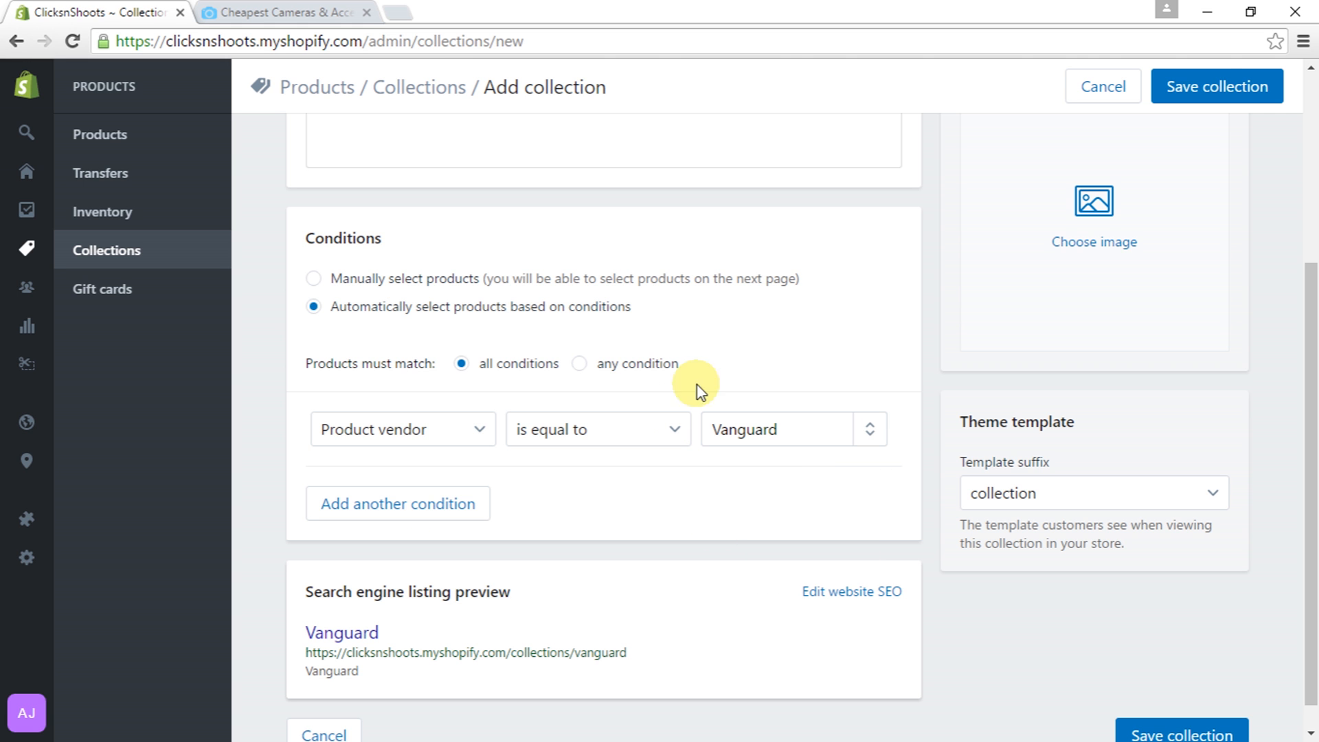
click(1250, 87)
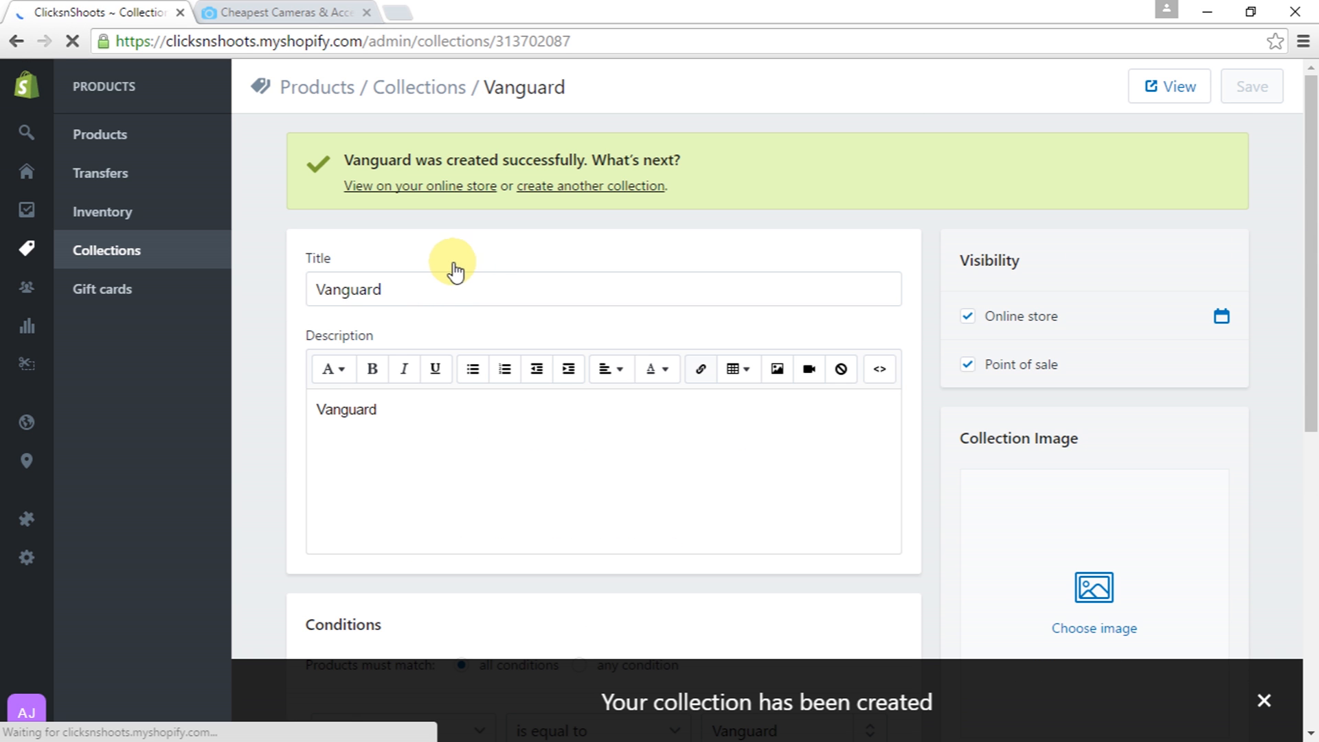
Start another collection titled Manfretto with the description "Manfretto"
click(570, 188)
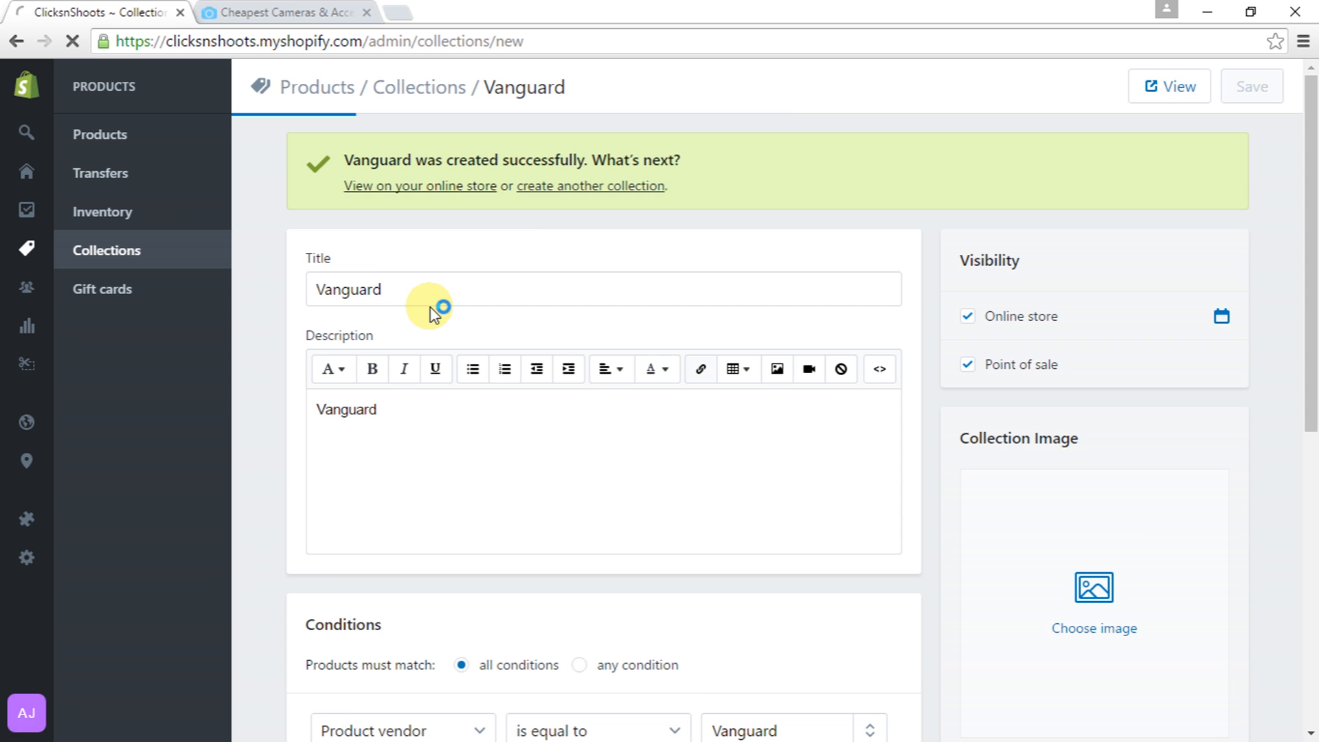
click(432, 197)
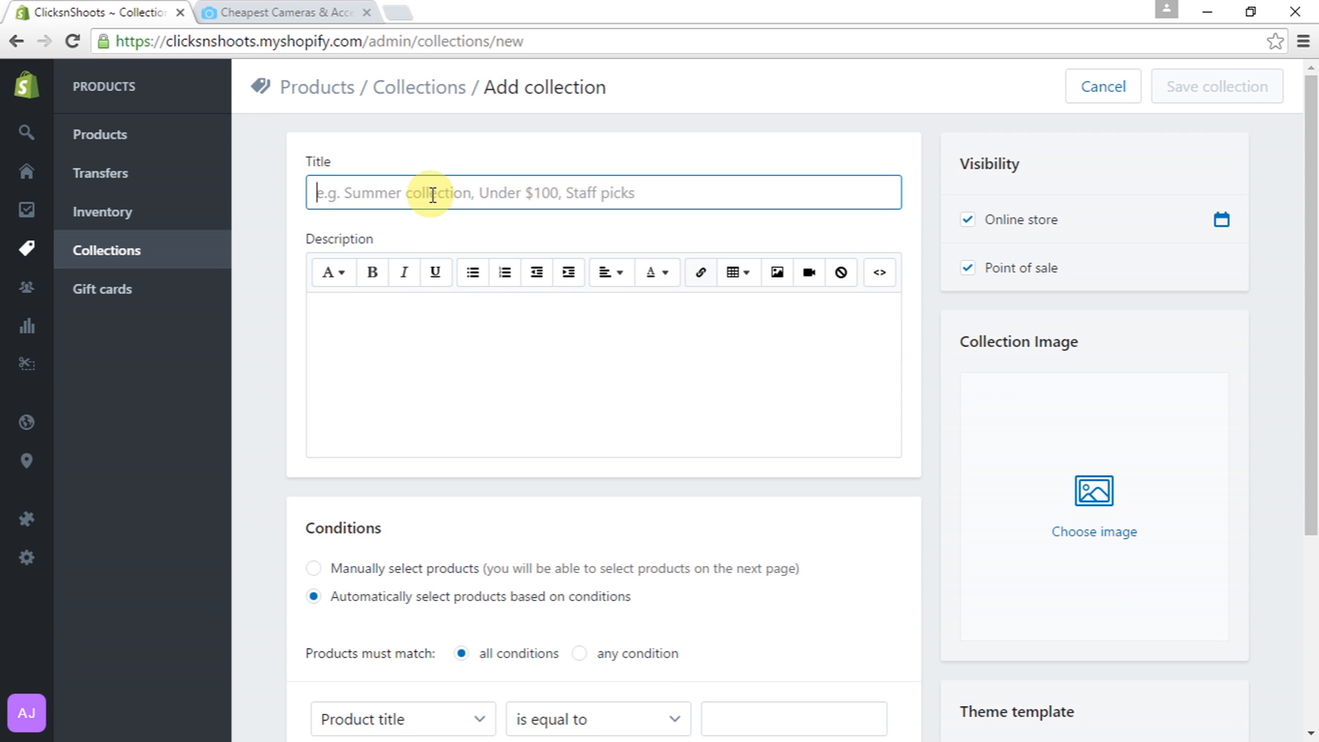
text(Manfretto)
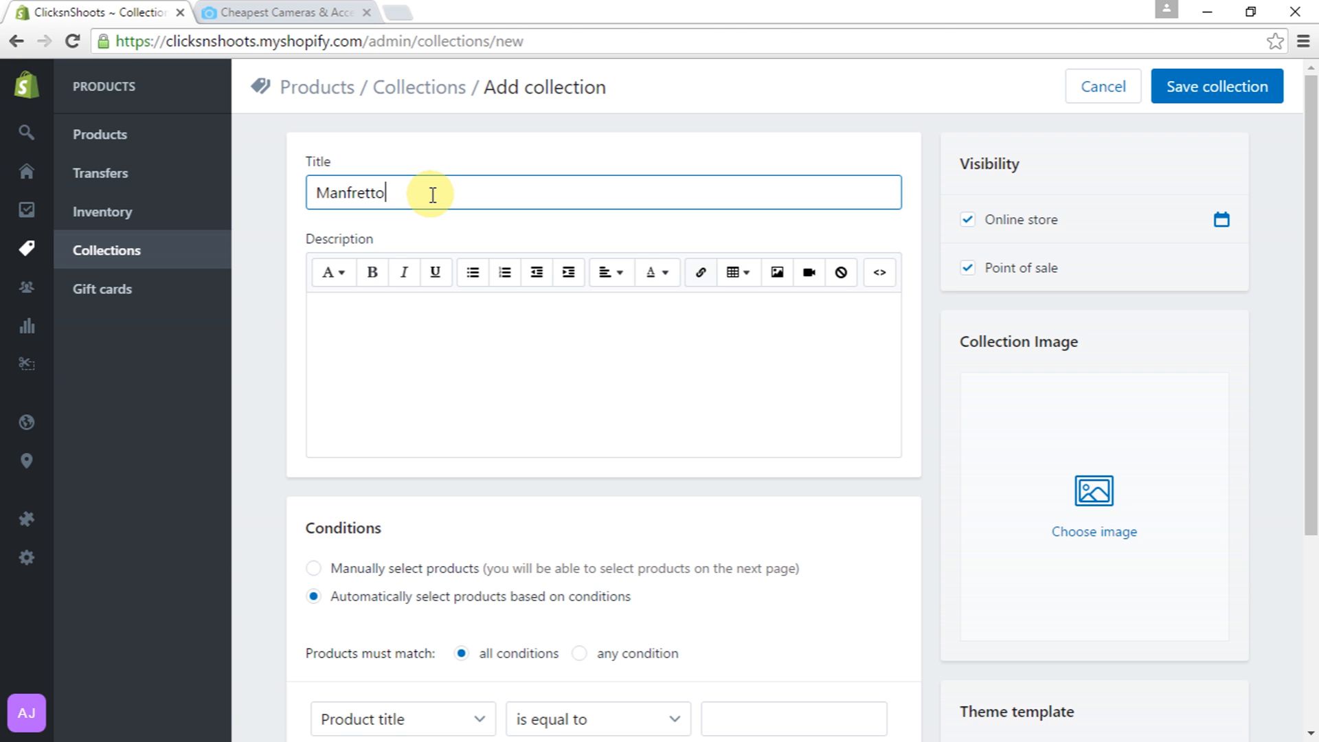
click(421, 327)
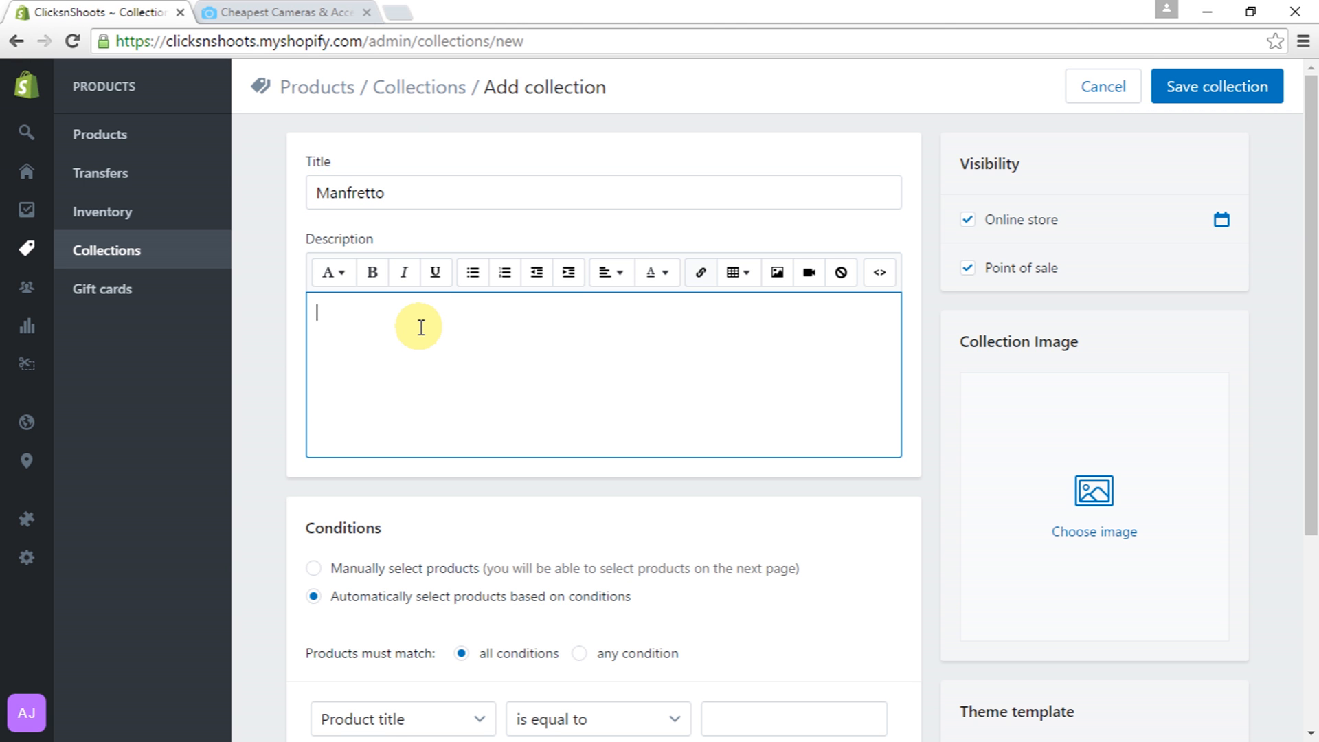
text(Manfretto)
Set the Manfretto collection's condition to product vendor is equal to ManFrotto and save the collection
scroll(489, 445, down, 3)
click(459, 537)
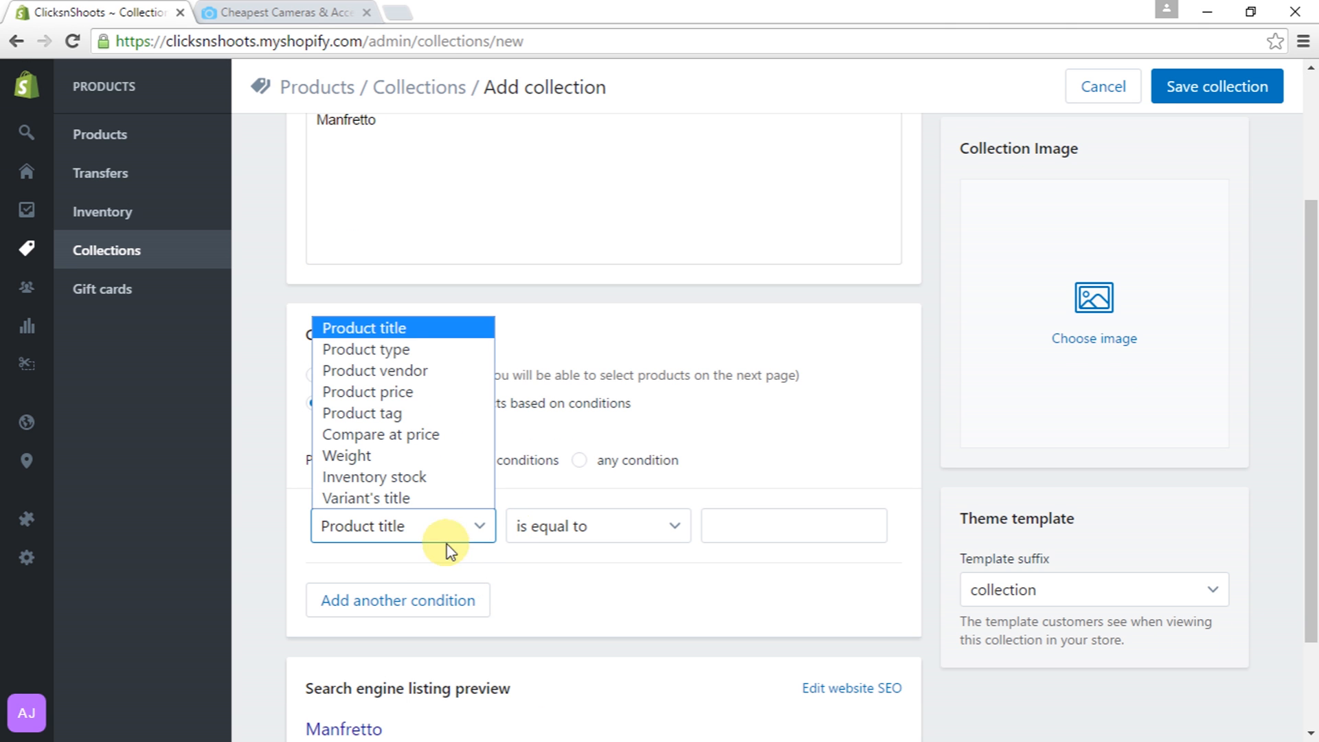
click(421, 371)
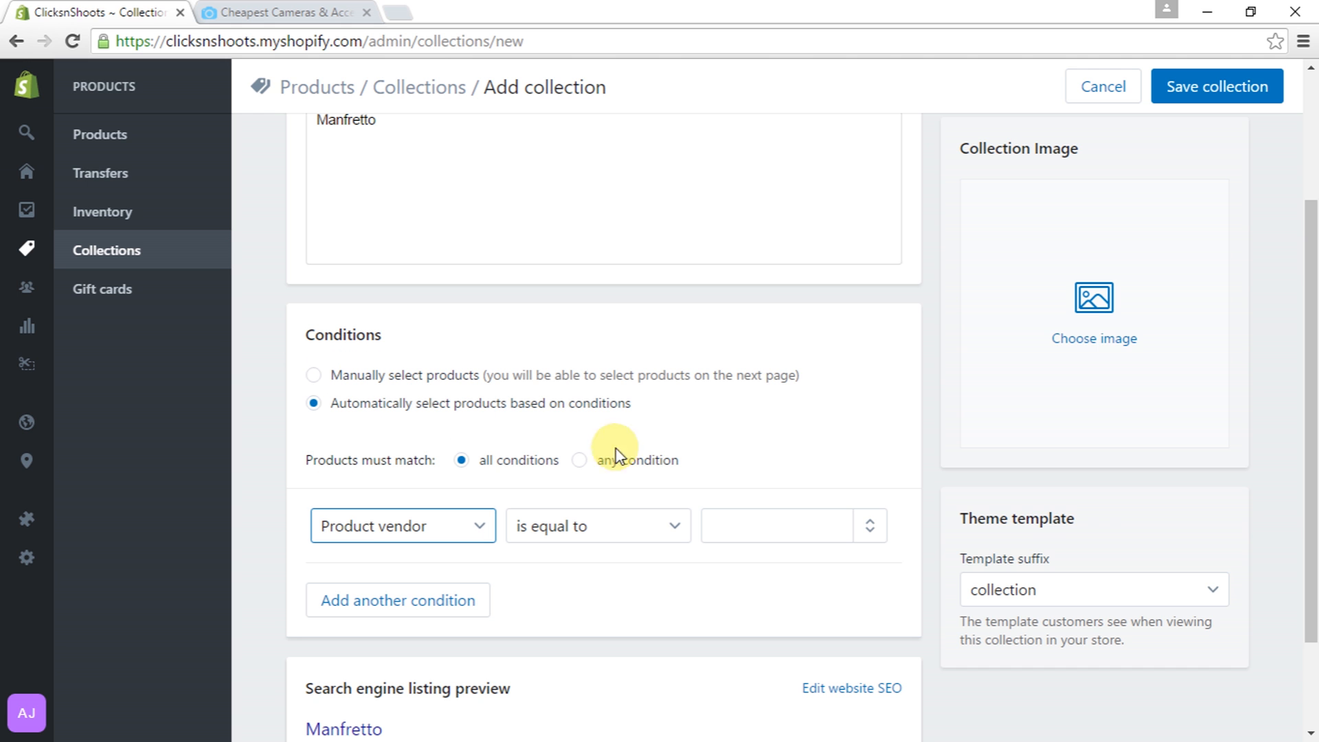
click(813, 540)
click(861, 536)
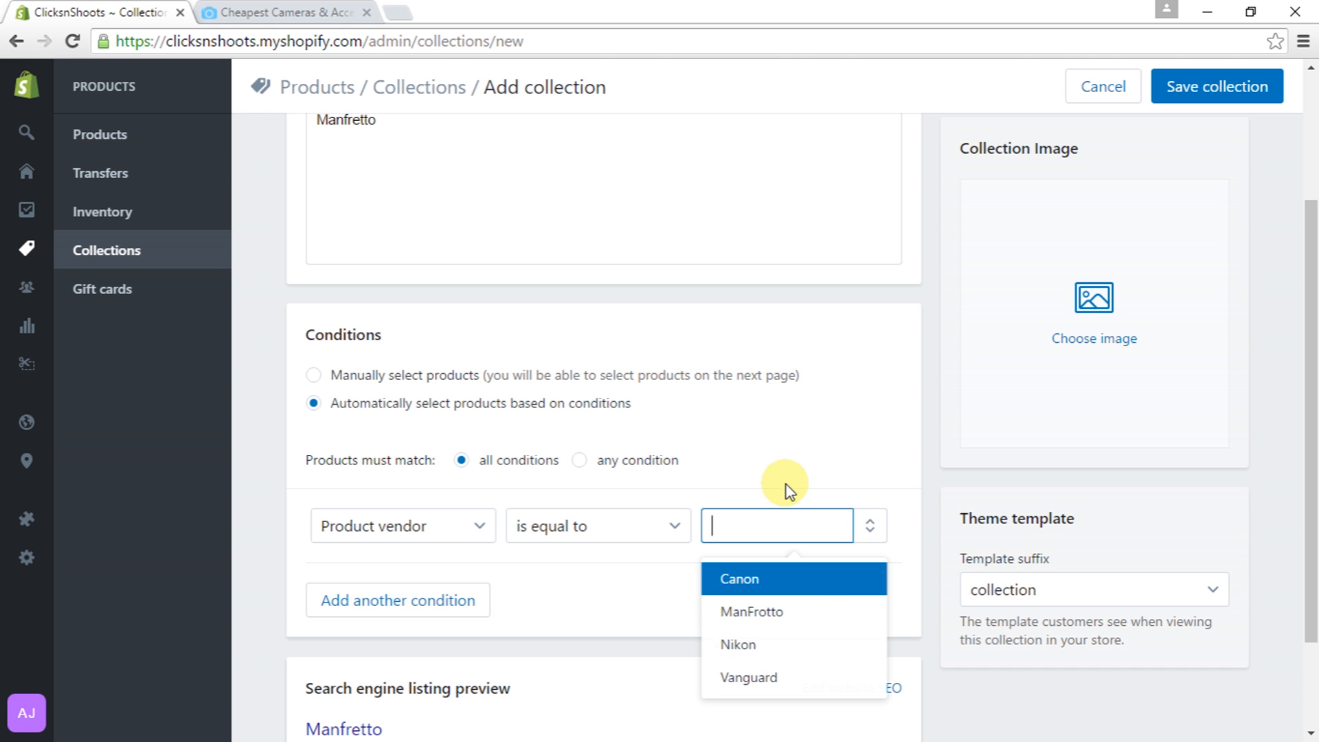
click(748, 612)
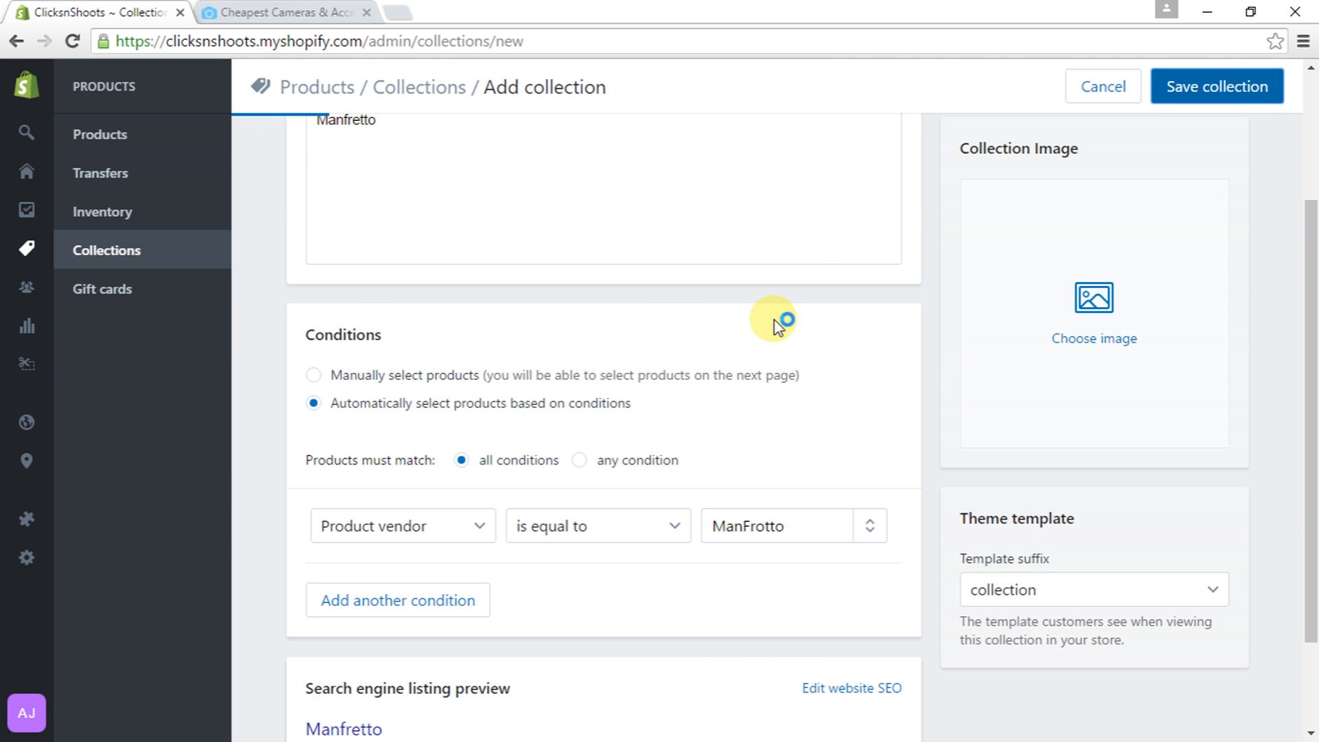
Review the full list of collections and their product conditions
scroll(972, 427, down, 5)
scroll(971, 432, up, 4)
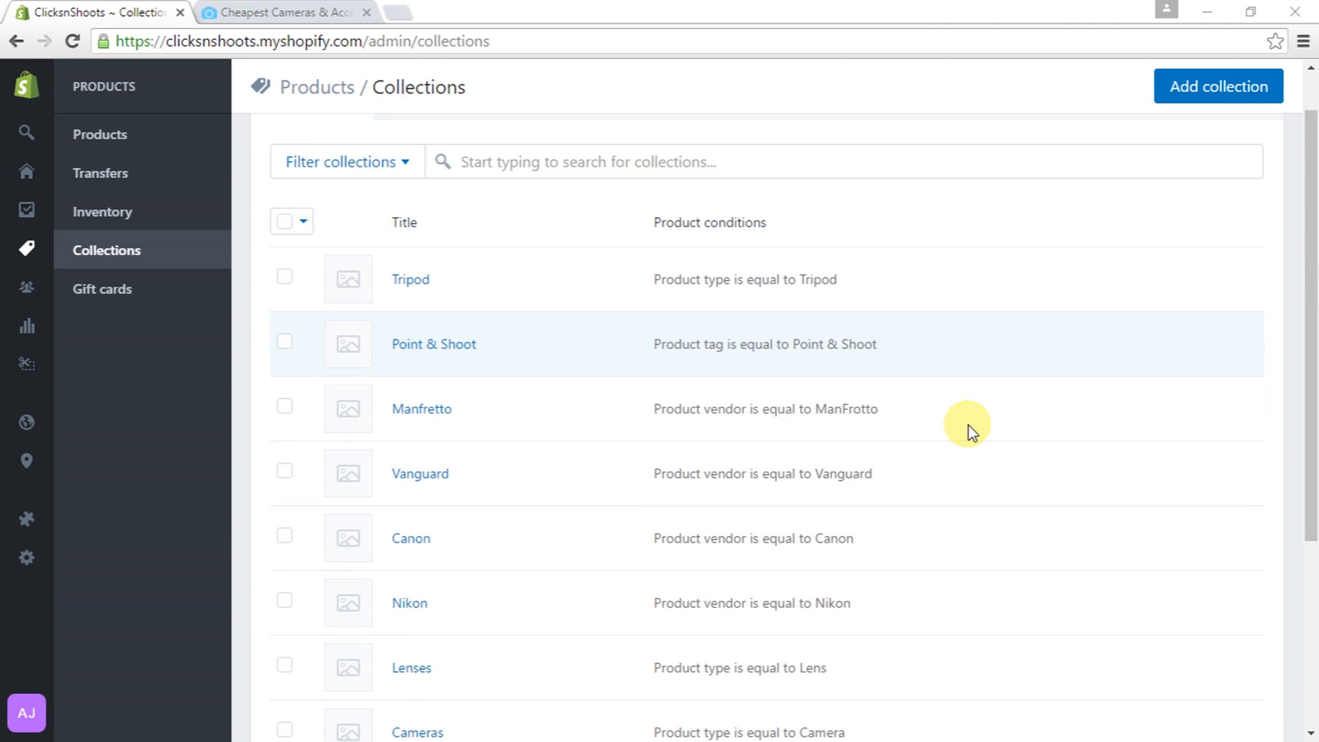
scroll(972, 432, up, 1)
scroll(970, 433, down, 3)
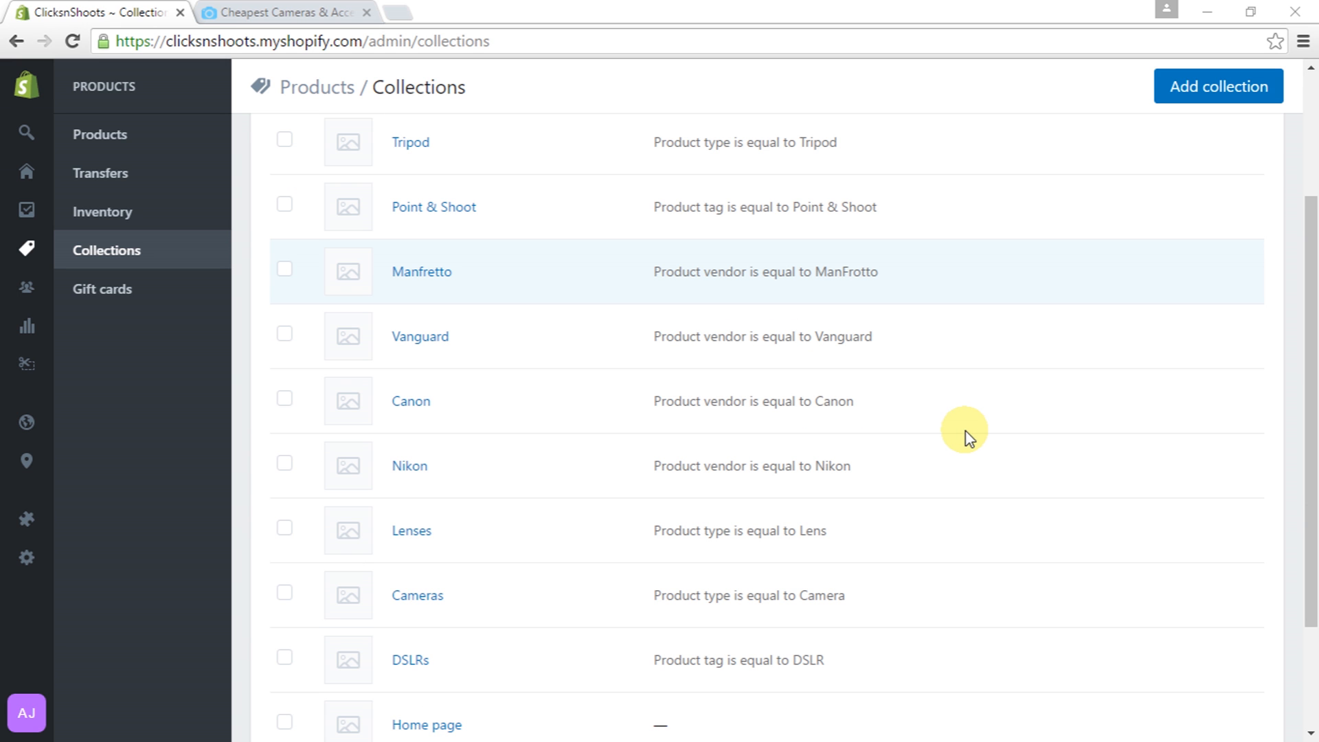
scroll(971, 436, up, 3)
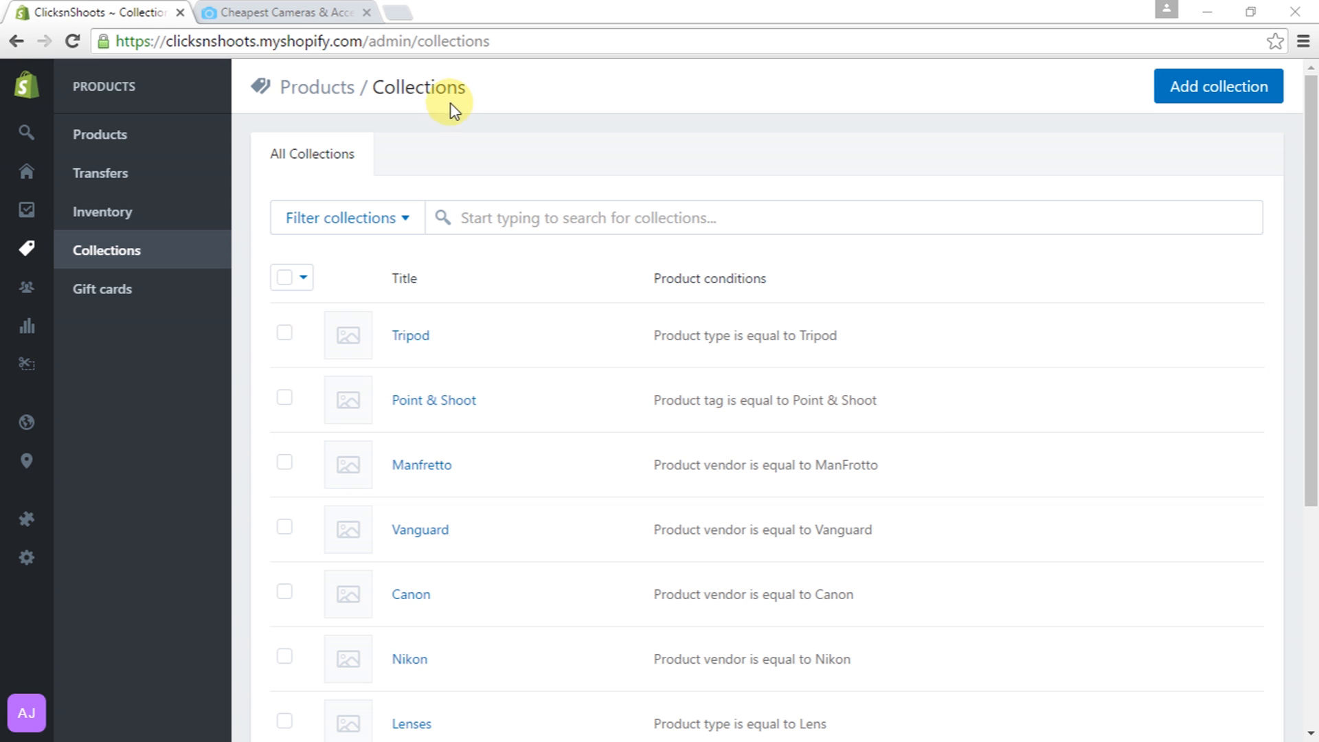
Switch to the storefront, reload the homepage and check the collections in the Shop For section
click(237, 12)
click(72, 42)
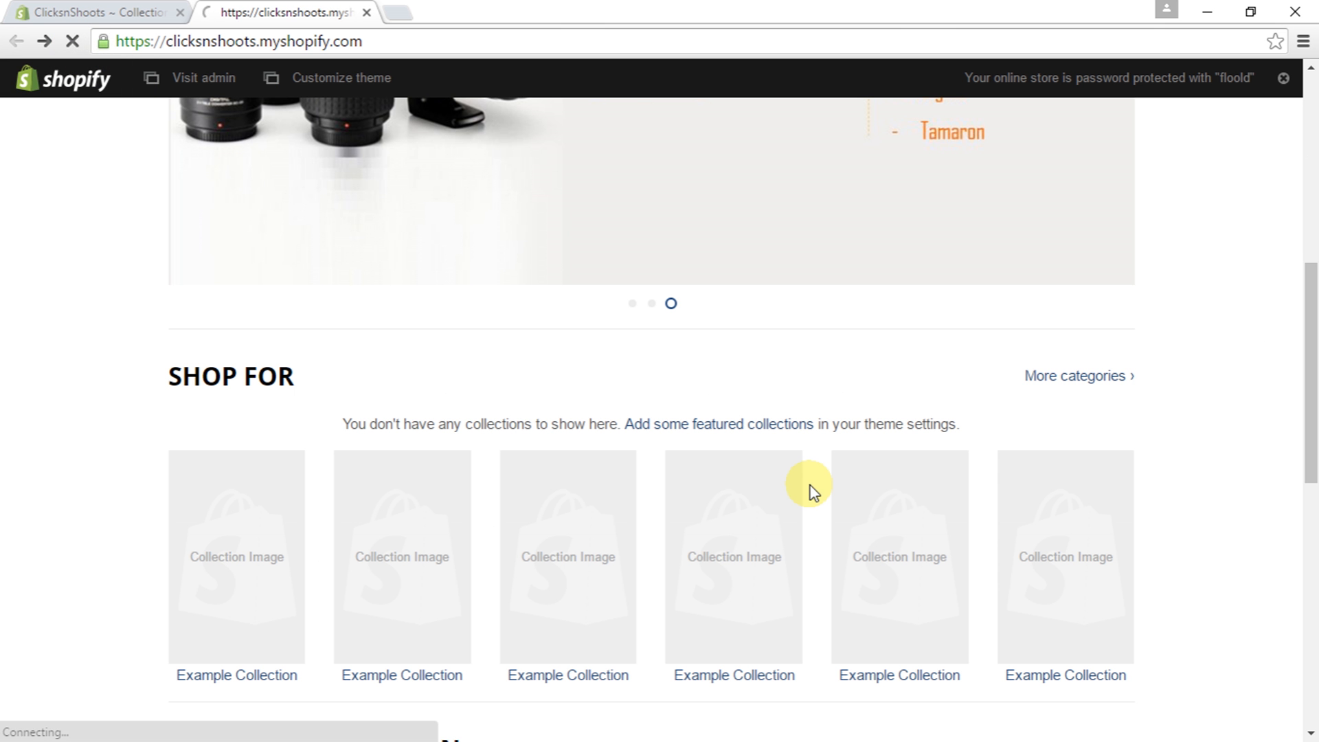
scroll(805, 489, up, 10)
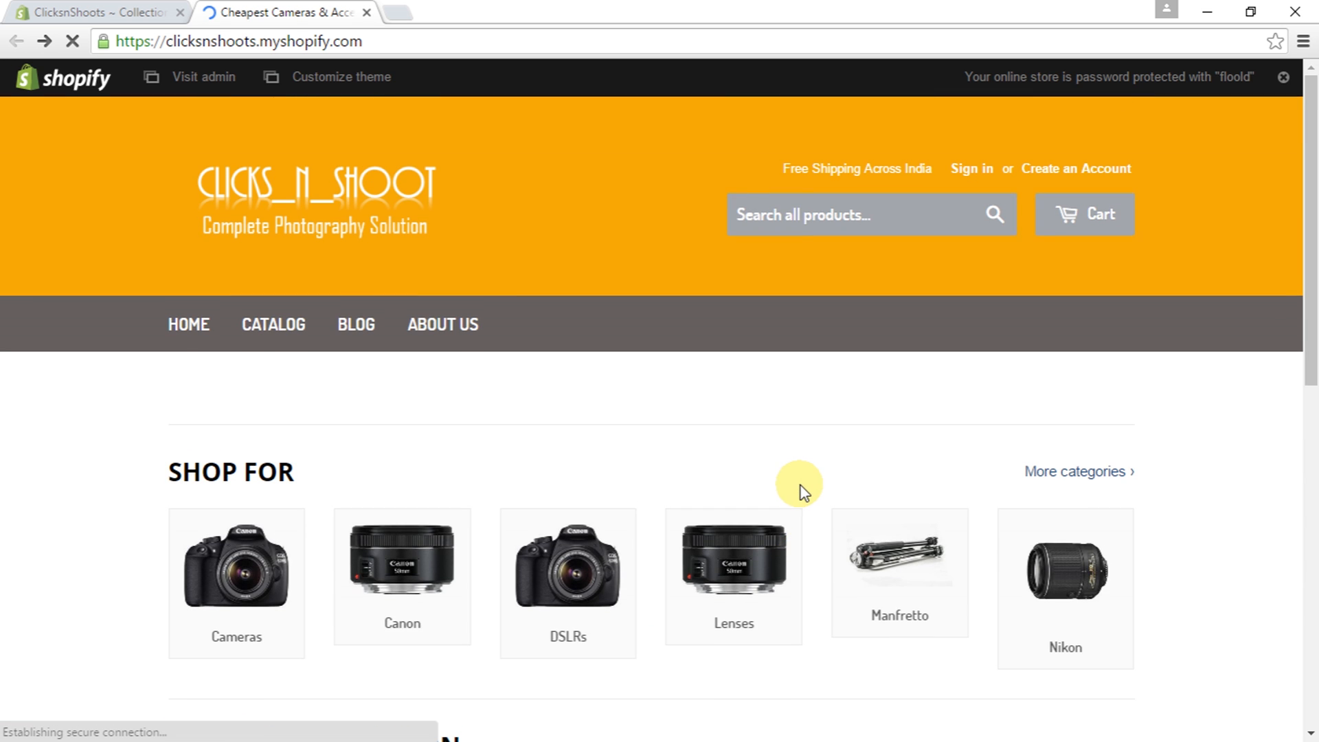
scroll(800, 485, down, 2)
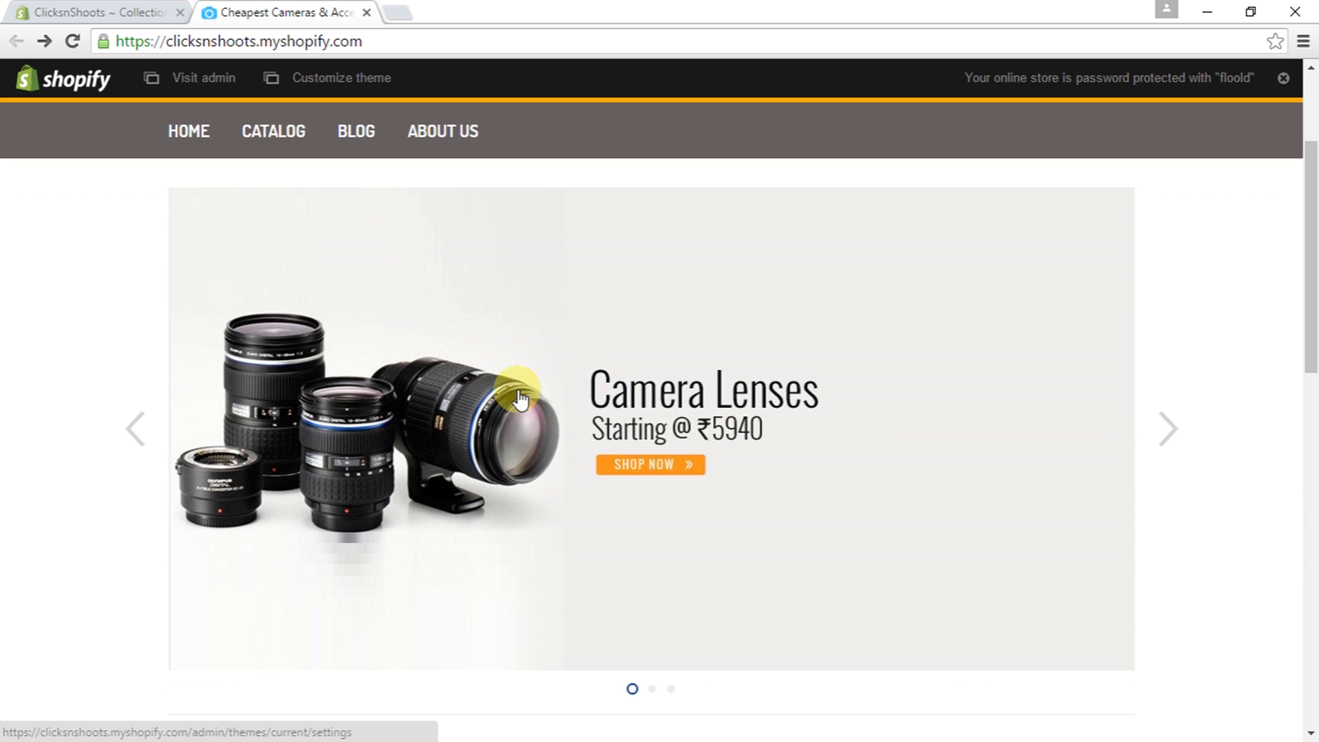
scroll(1279, 480, down, 7)
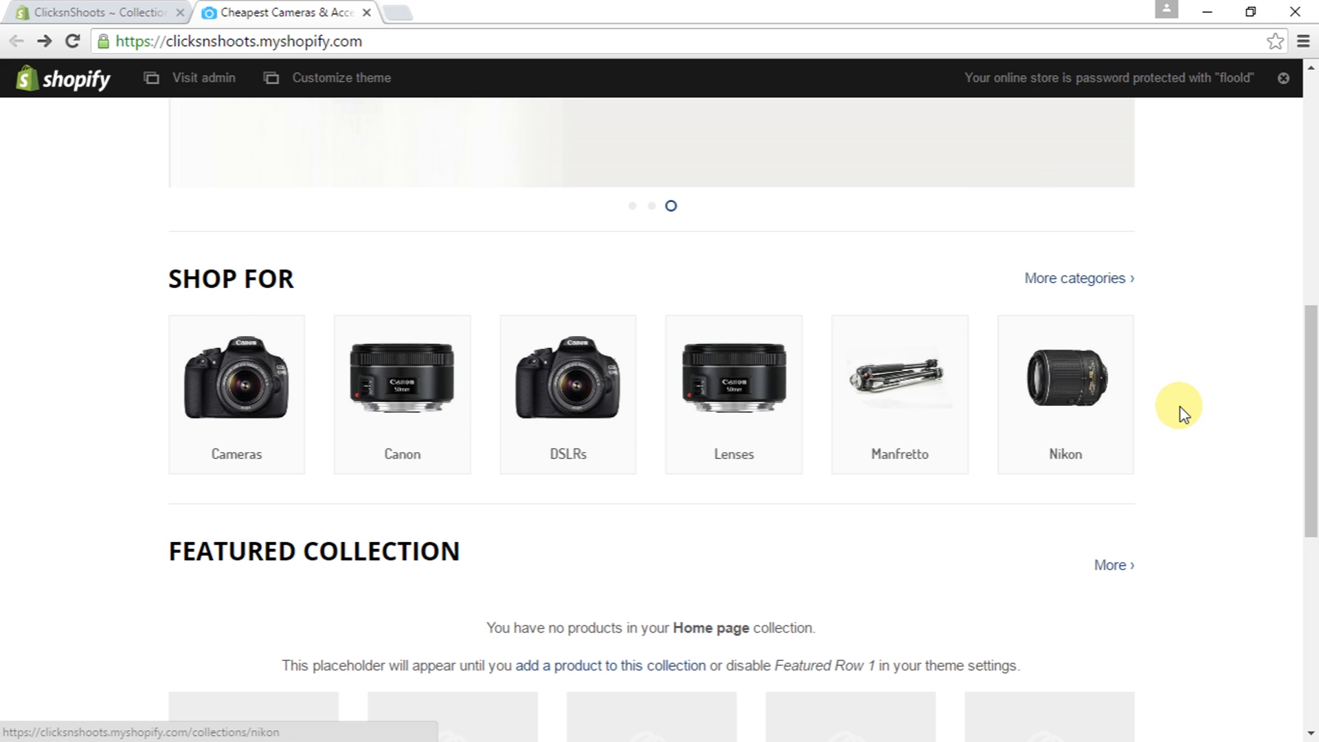
View the storefront's full category page in a separate tab, look through its product groups and close that tab
right_click(1063, 278)
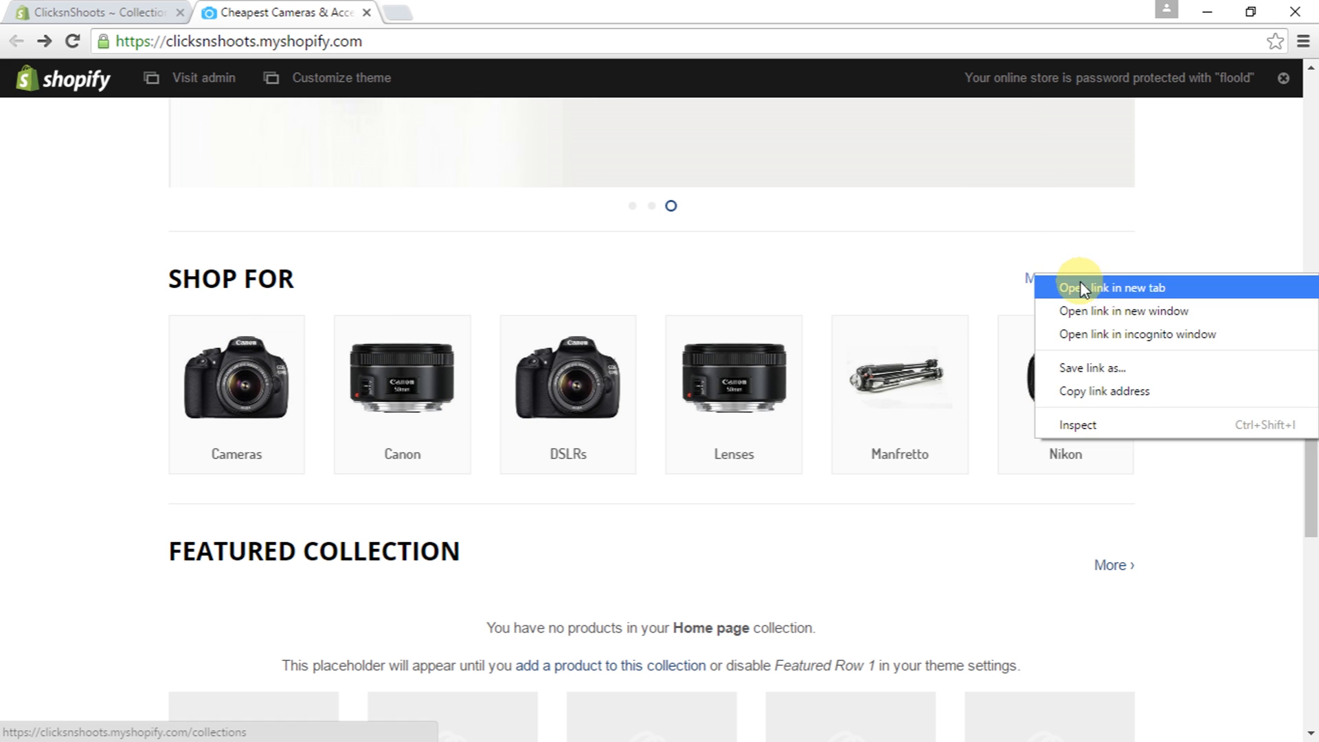
click(1080, 285)
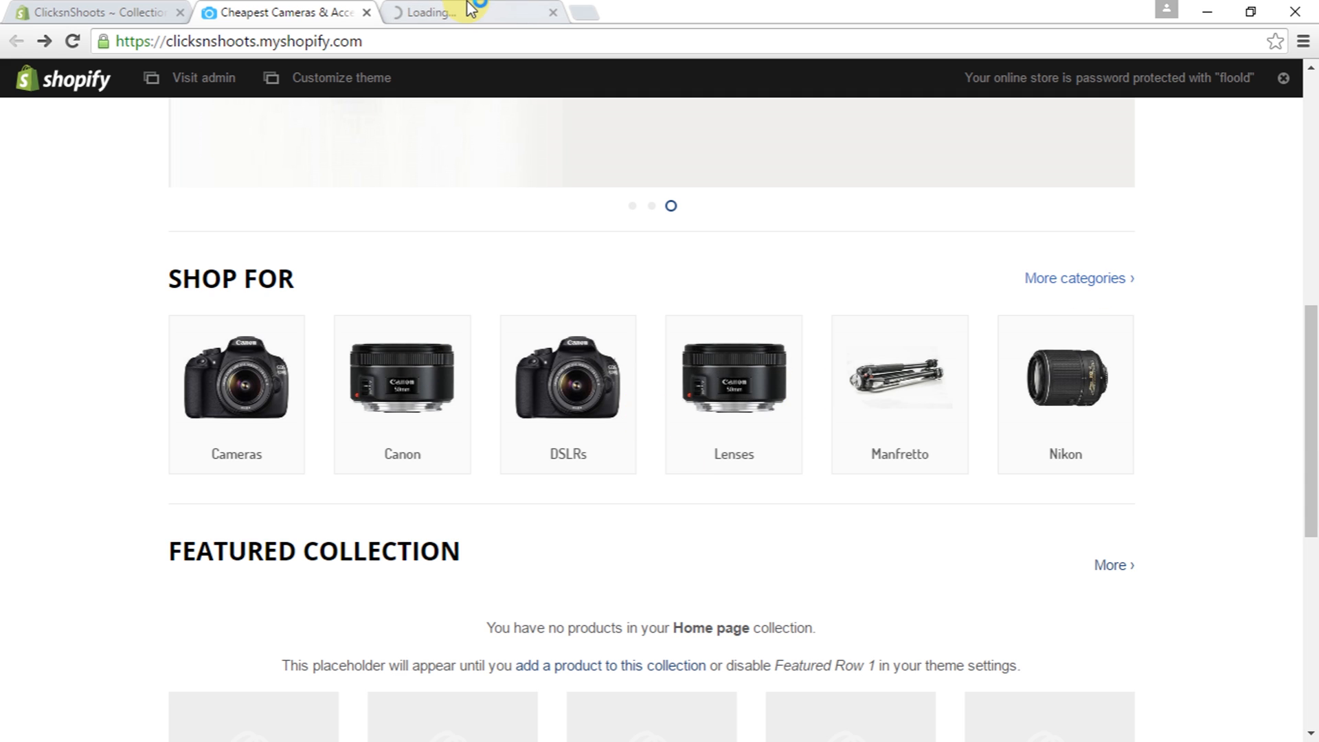
click(512, 11)
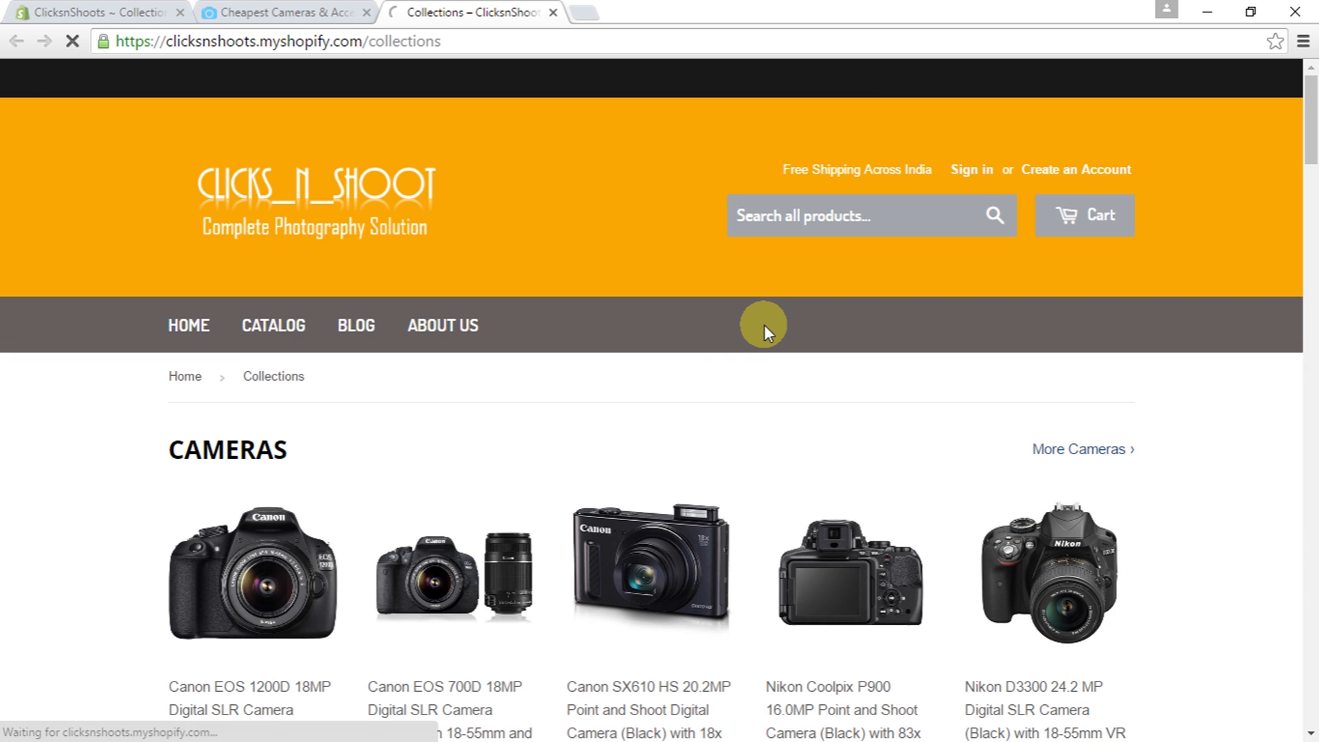
scroll(764, 325, down, 4)
scroll(765, 338, down, 10)
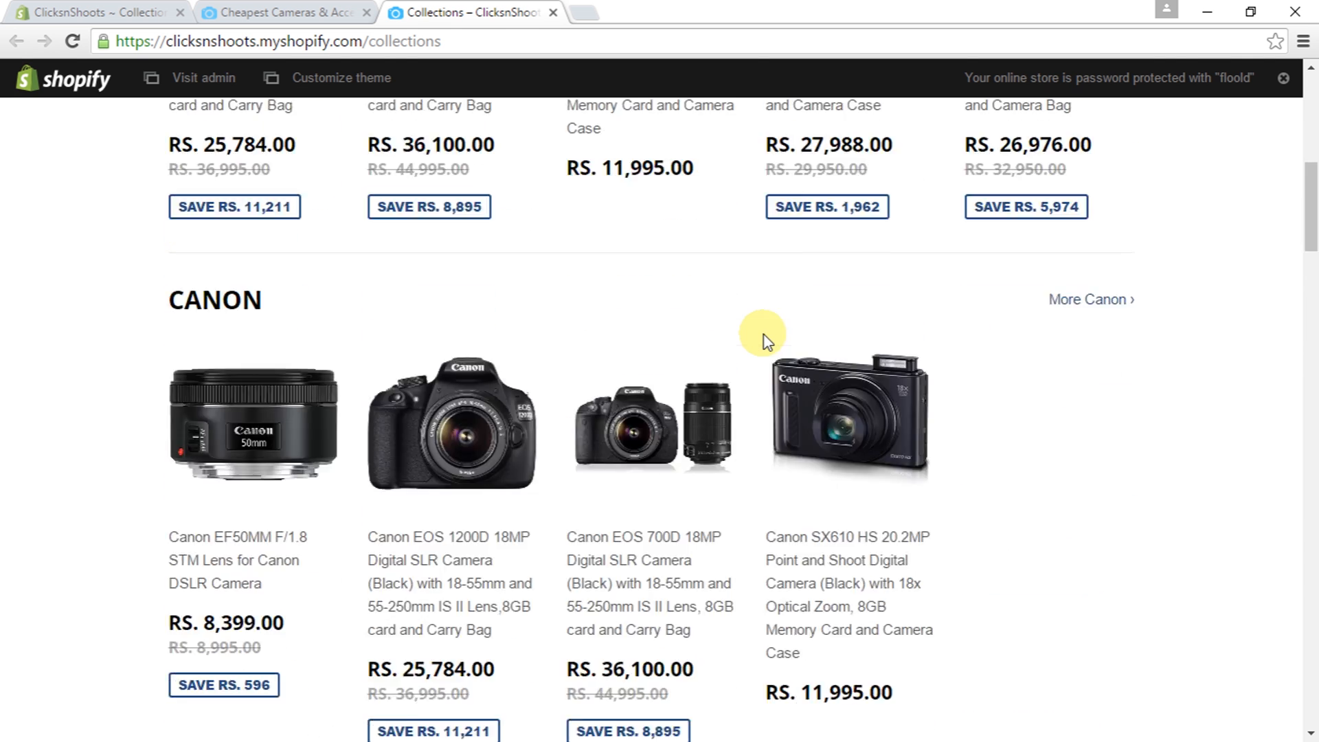
scroll(764, 336, up, 6)
click(553, 14)
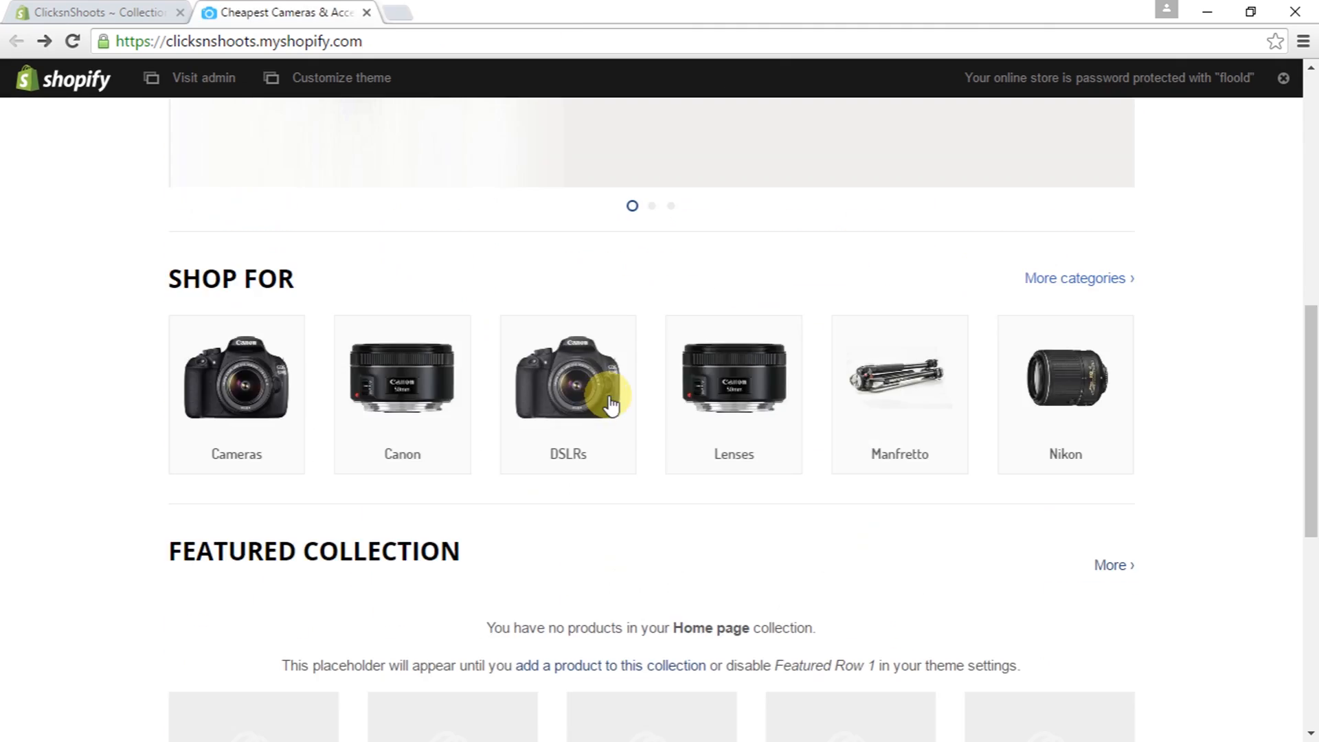
Examine the homepage from the slideshow down to the Shop For and Featured Collection sections
scroll(610, 398, down, 5)
scroll(615, 402, up, 10)
scroll(616, 400, down, 5)
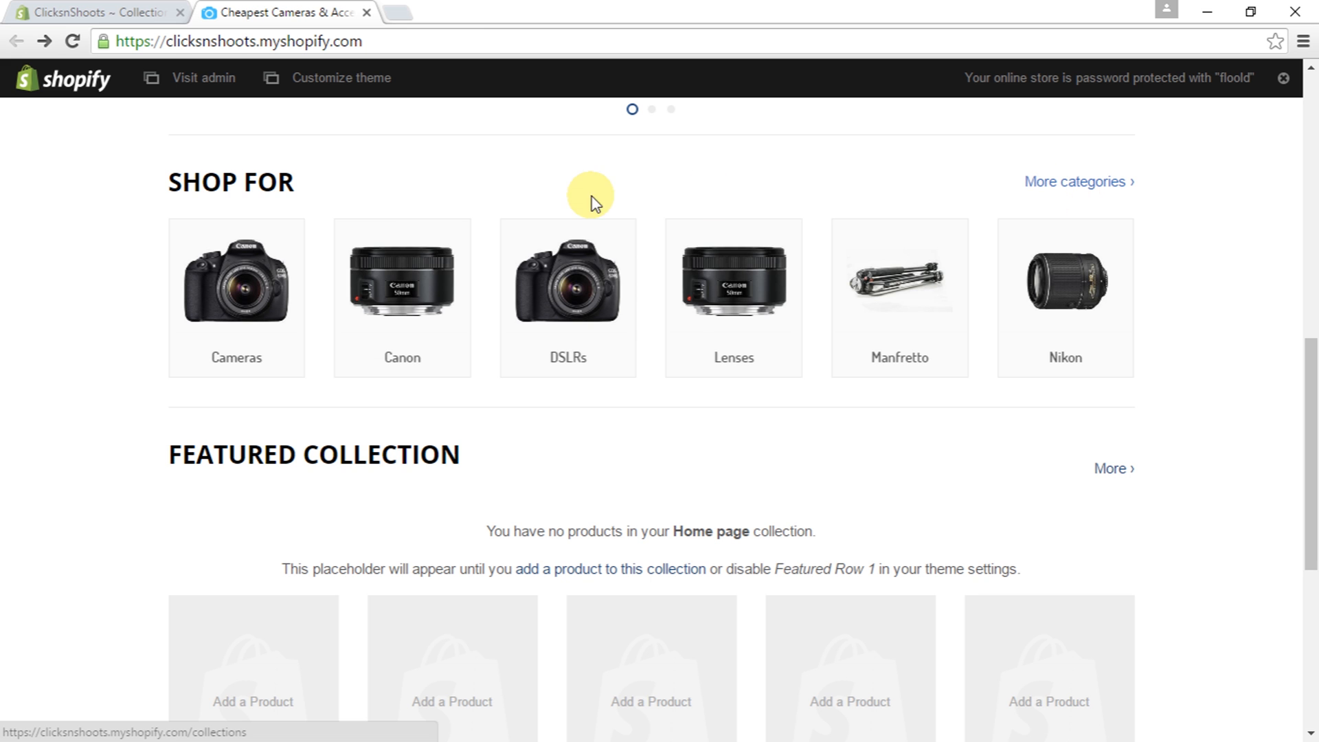
Return to the store admin and bring up its main navigation
click(99, 12)
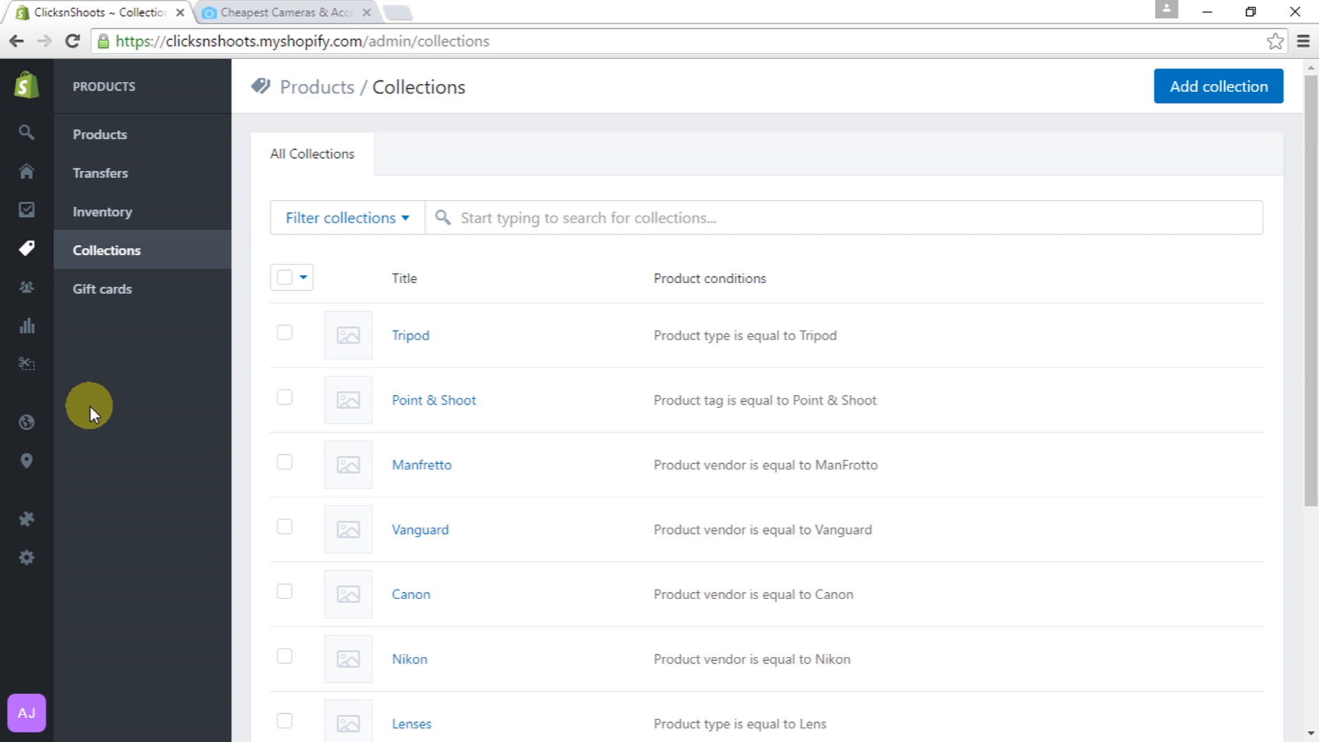
mouse_move(4, 475)
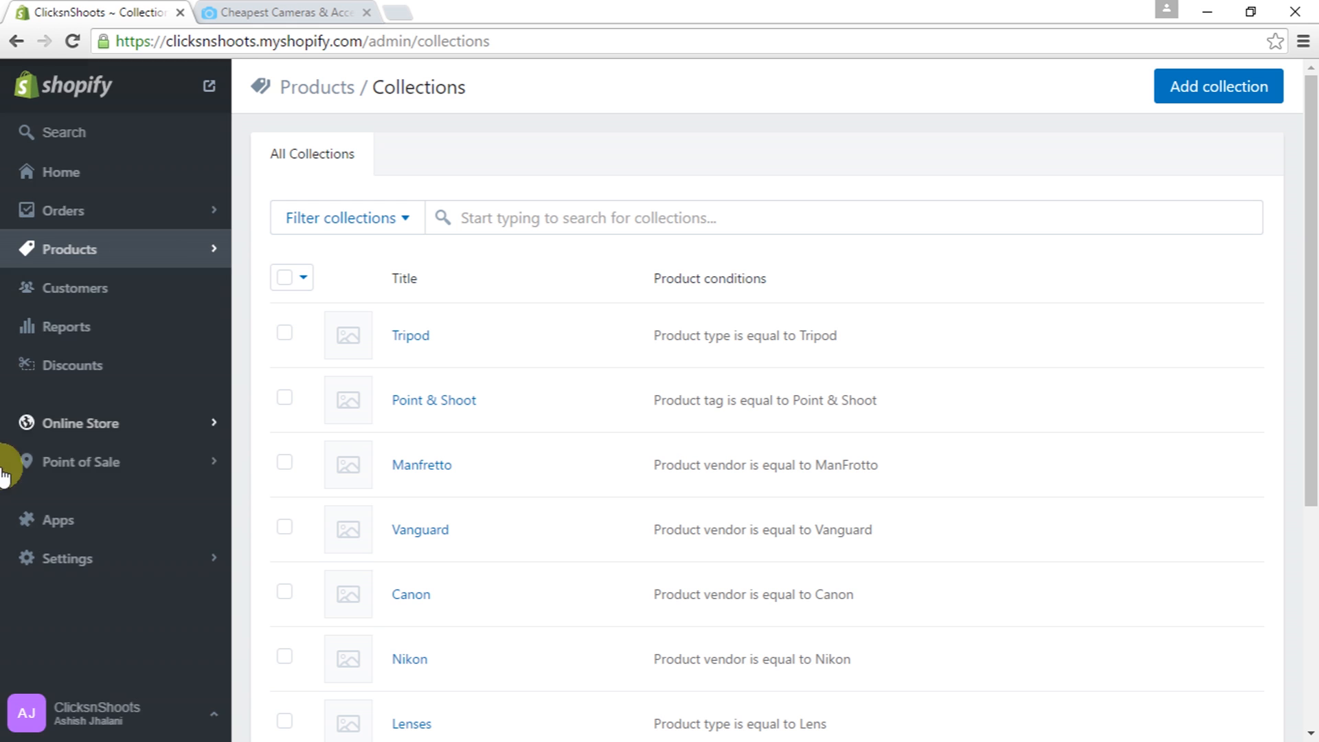